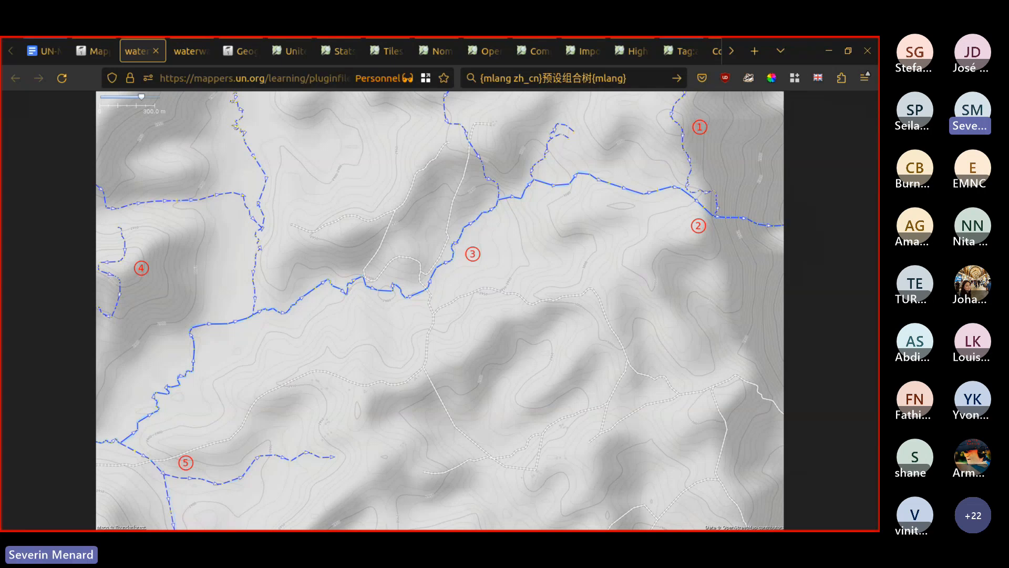
Bring up the Tasking Manager page of project #14696, duplicate it in a new tab and return the original to Explore projects
mouse_move(139, 51)
left_mouse_down()
mouse_move(214, 55)
mouse_move(95, 60)
left_mouse_up()
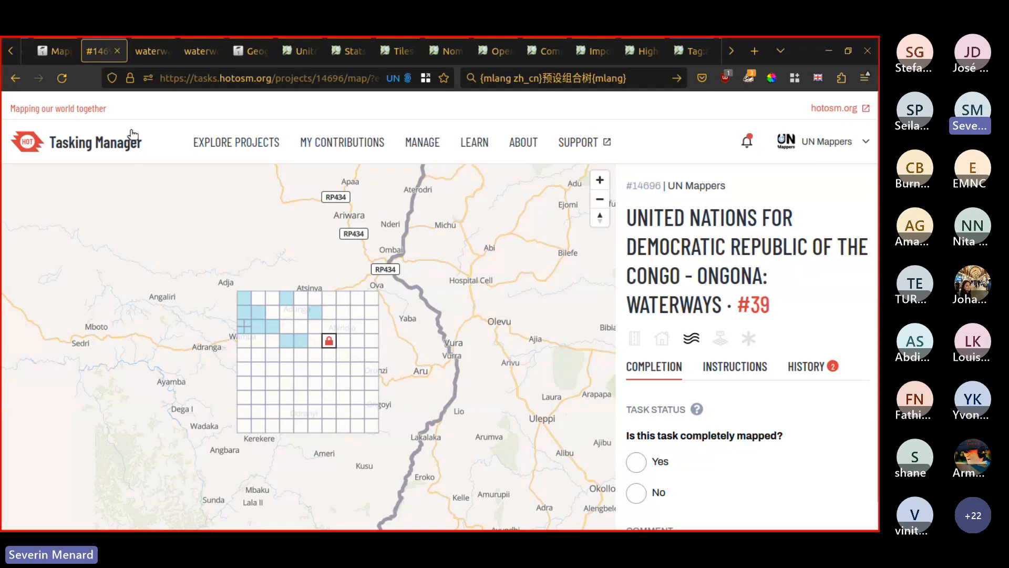
right_click(101, 57)
left_click(207, 134)
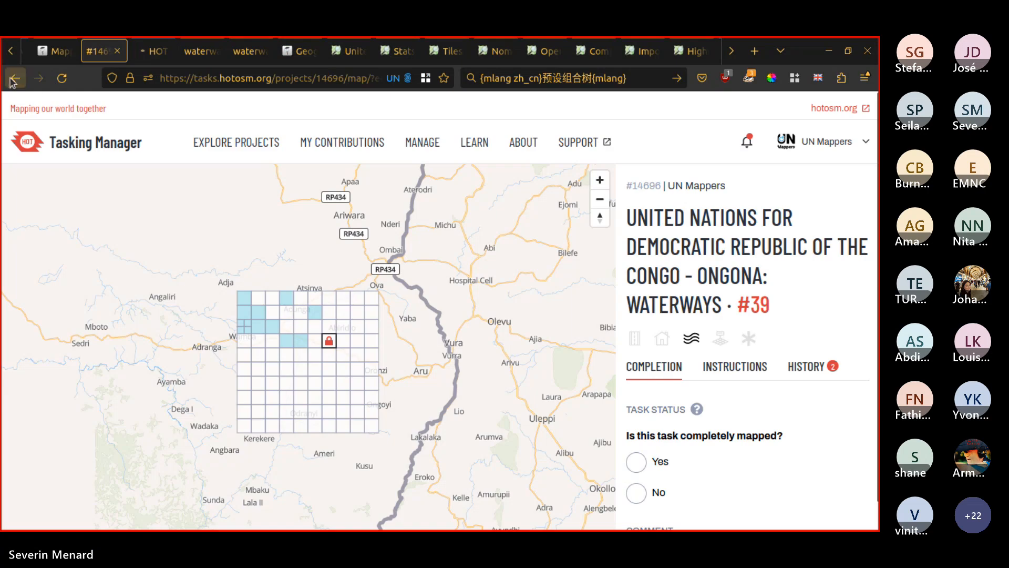
right_click(13, 78)
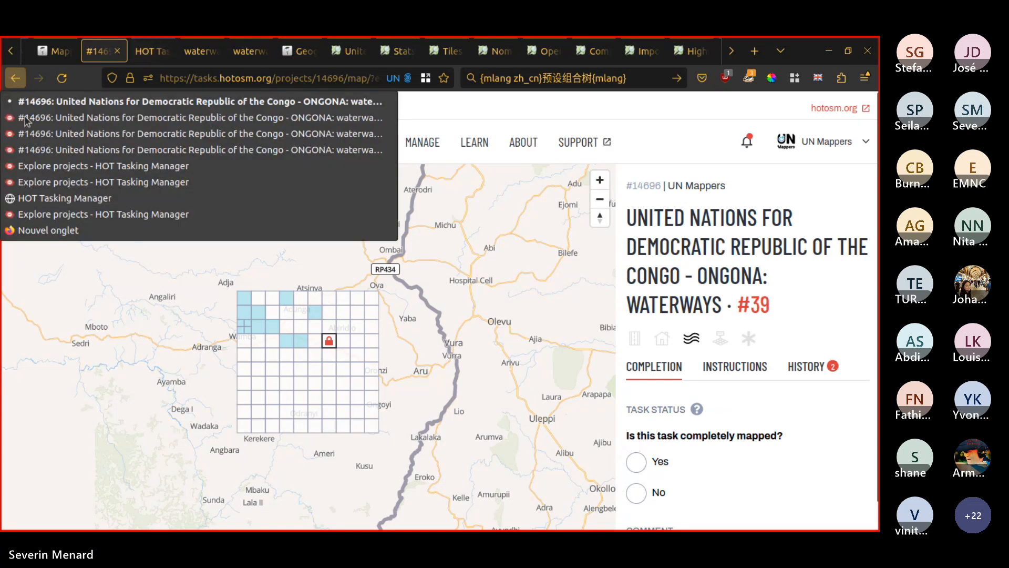
left_click(206, 179)
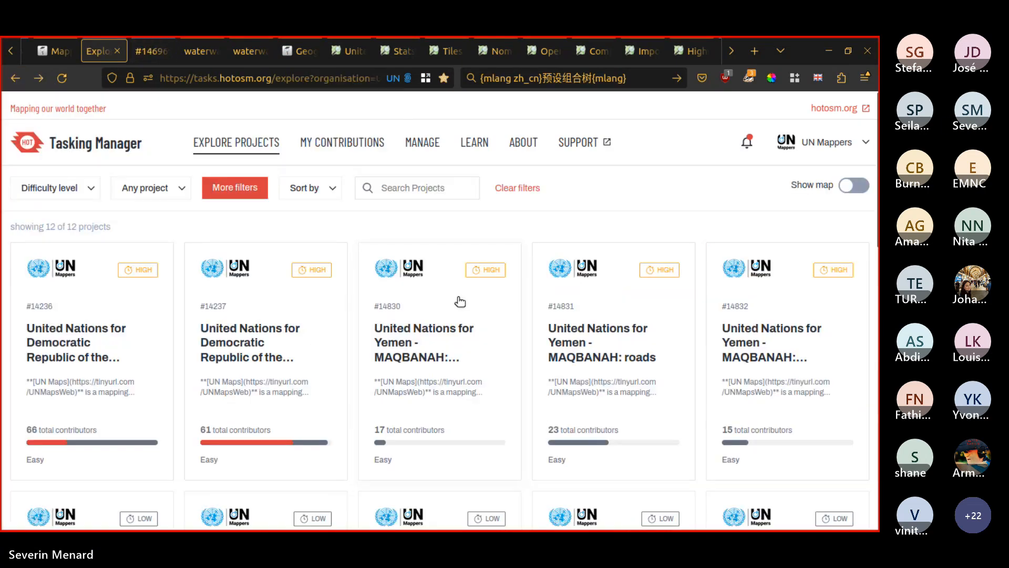
Look through the list of UN Mappers projects, comparing their priorities and progress, with a glance at project #14696's task grid
scroll(236, 256, "down", 3)
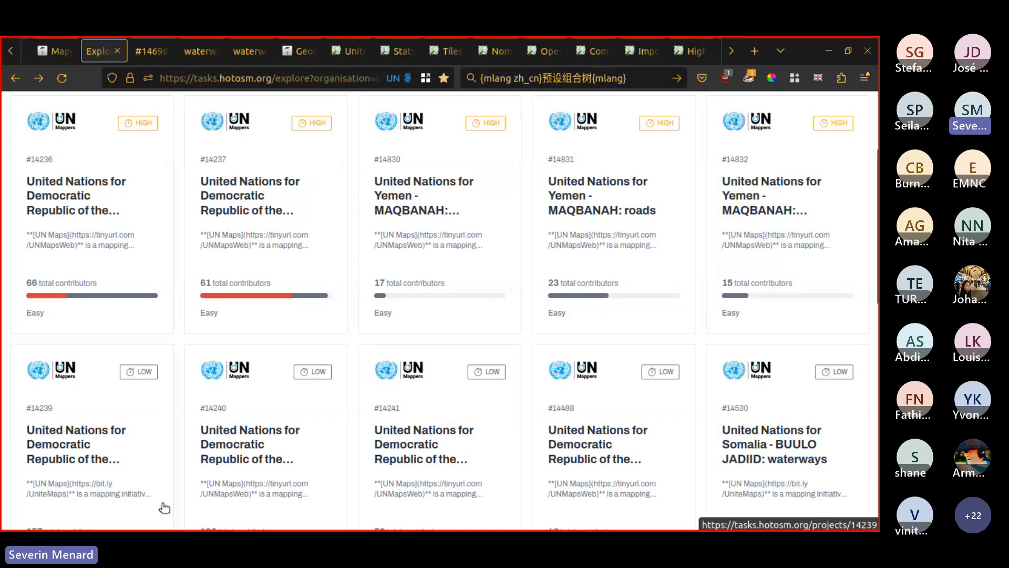
scroll(142, 462, "down", 2)
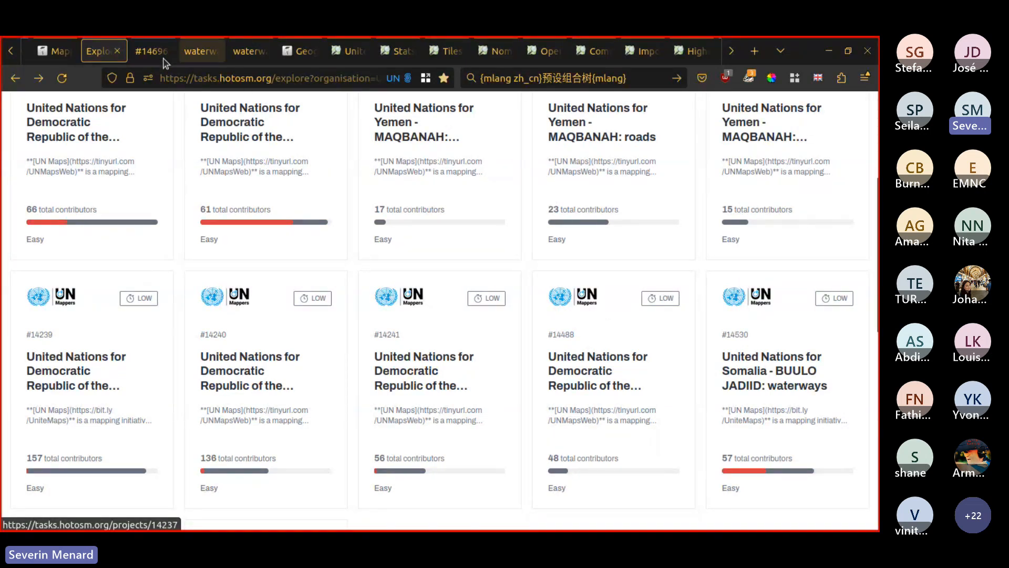
scroll(604, 333, "up", 2)
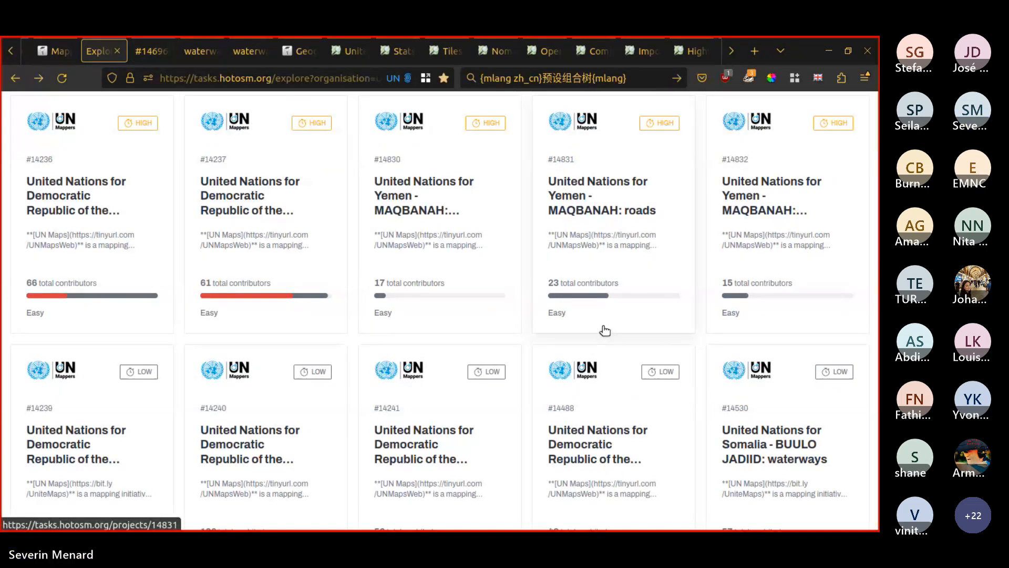
left_click(150, 51)
left_click(498, 358)
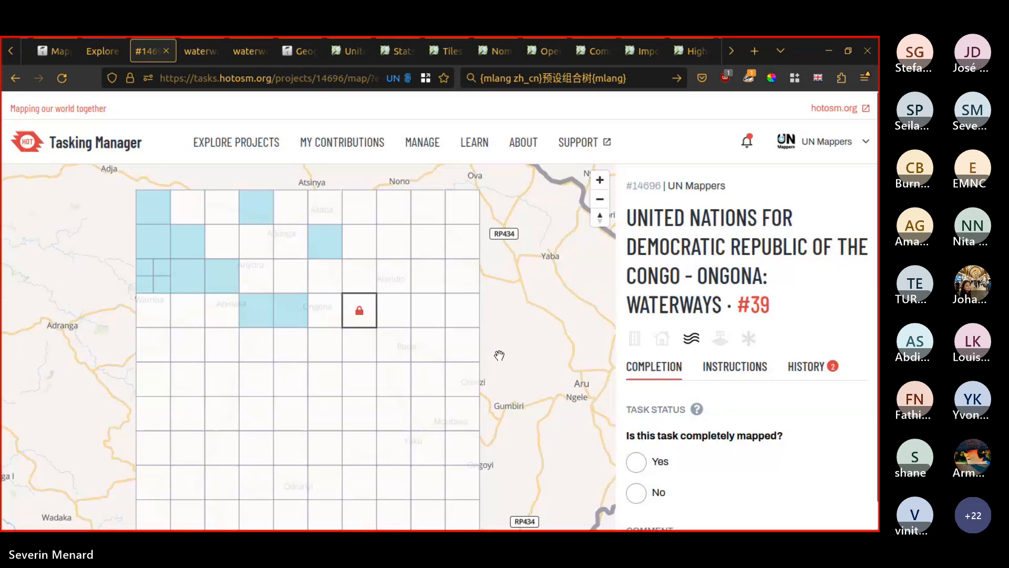
left_click(92, 54)
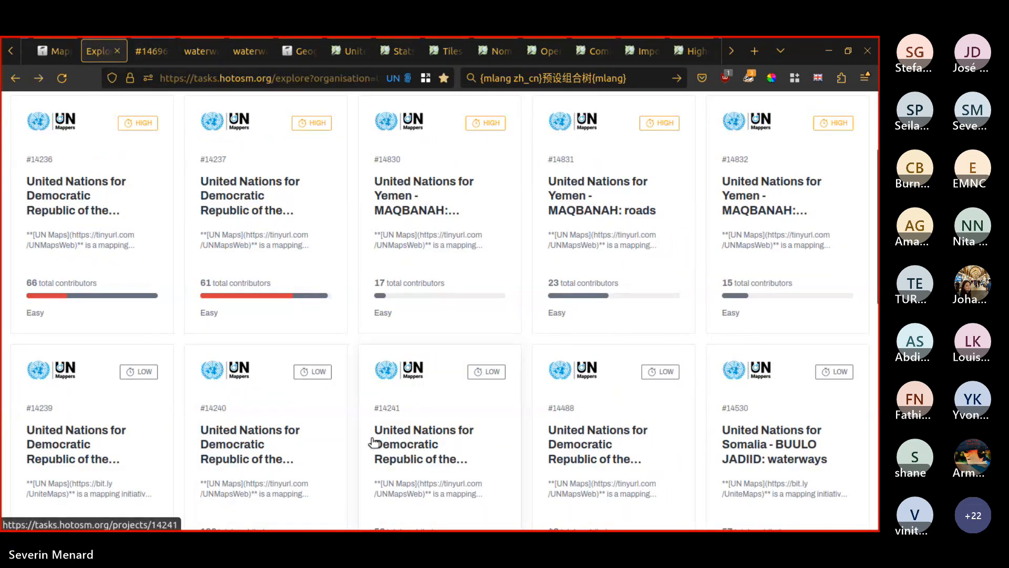
scroll(591, 475, "down", 5)
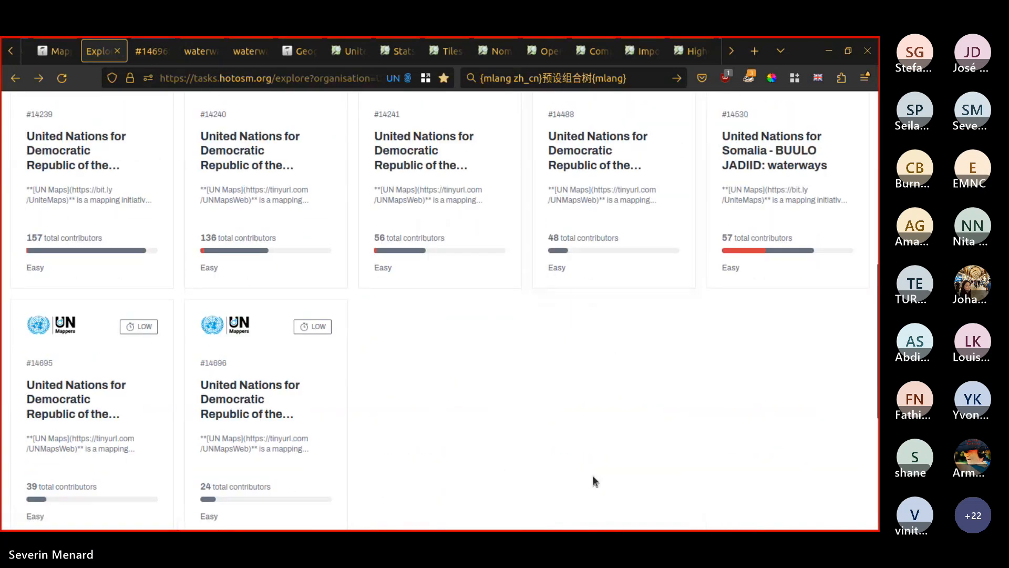
scroll(245, 438, "down", 1)
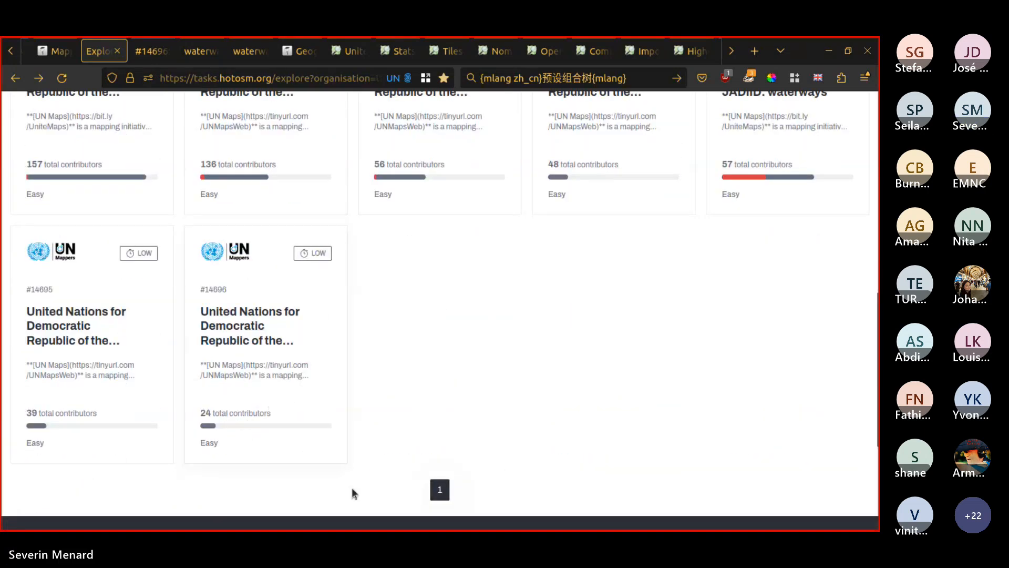
Reload project #14696's page, decline relocking the expired task #39 and return to the project's instructions
left_click(149, 55)
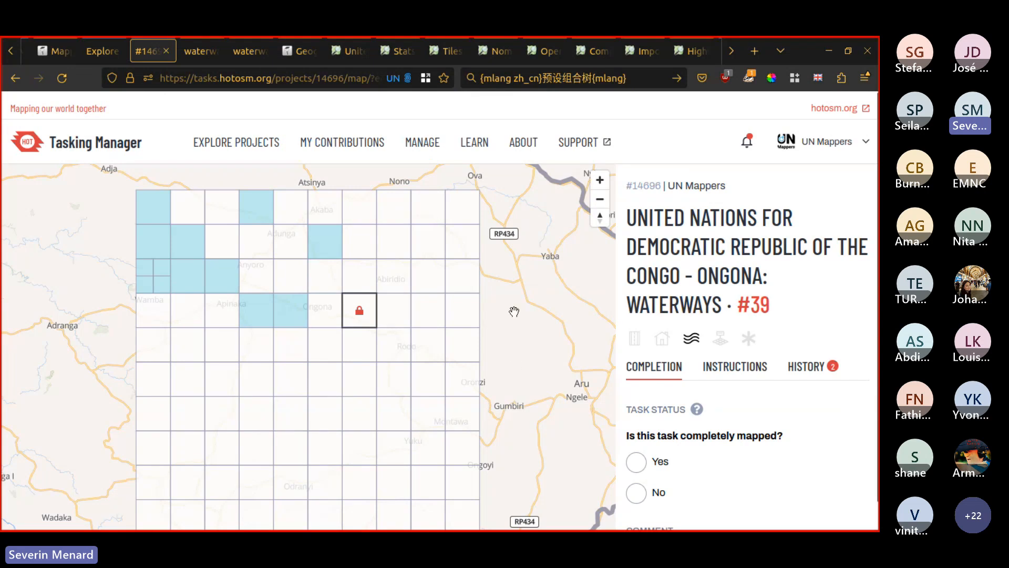
left_click(62, 78)
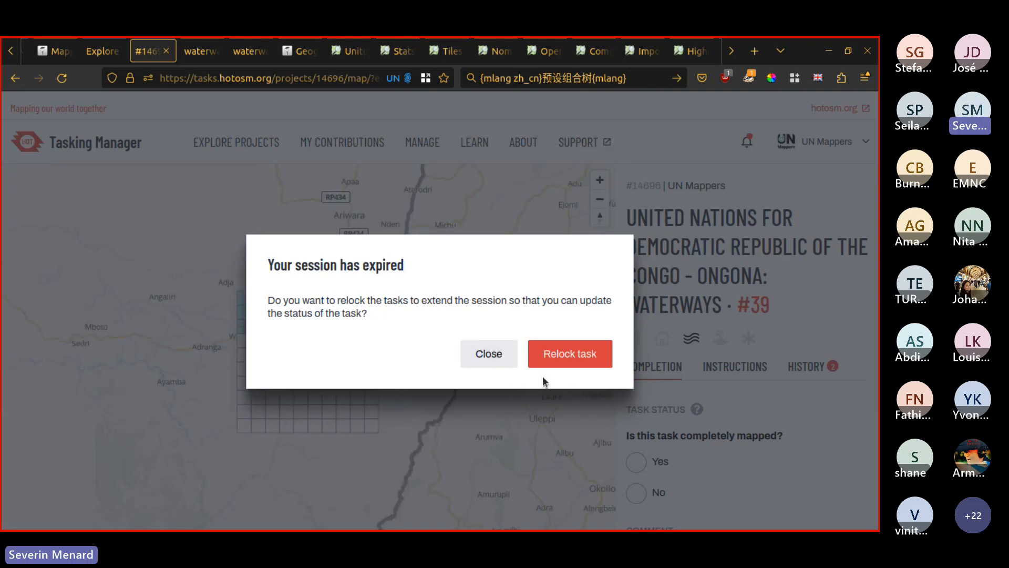
left_click(499, 352)
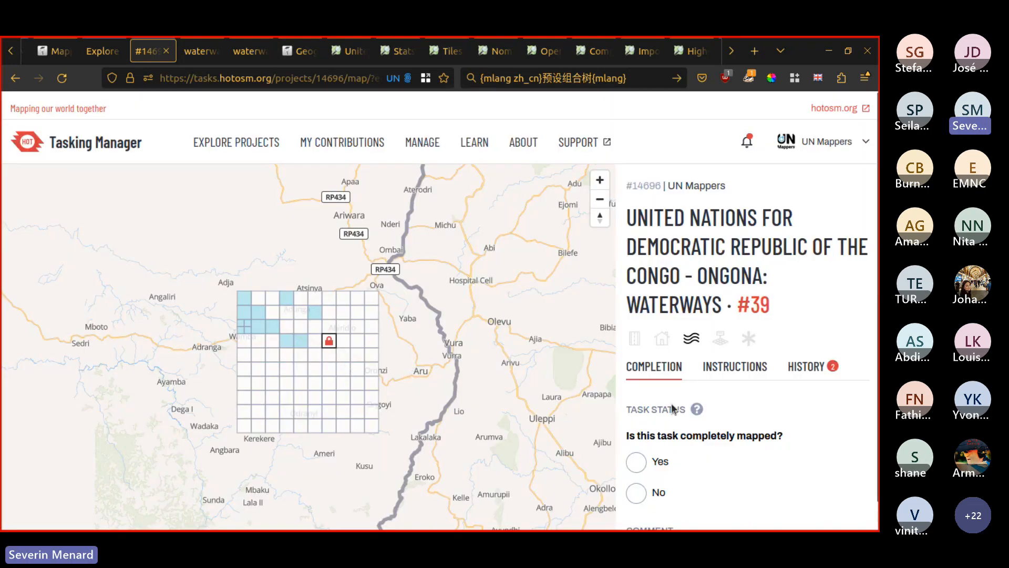
scroll(684, 421, "down", 10)
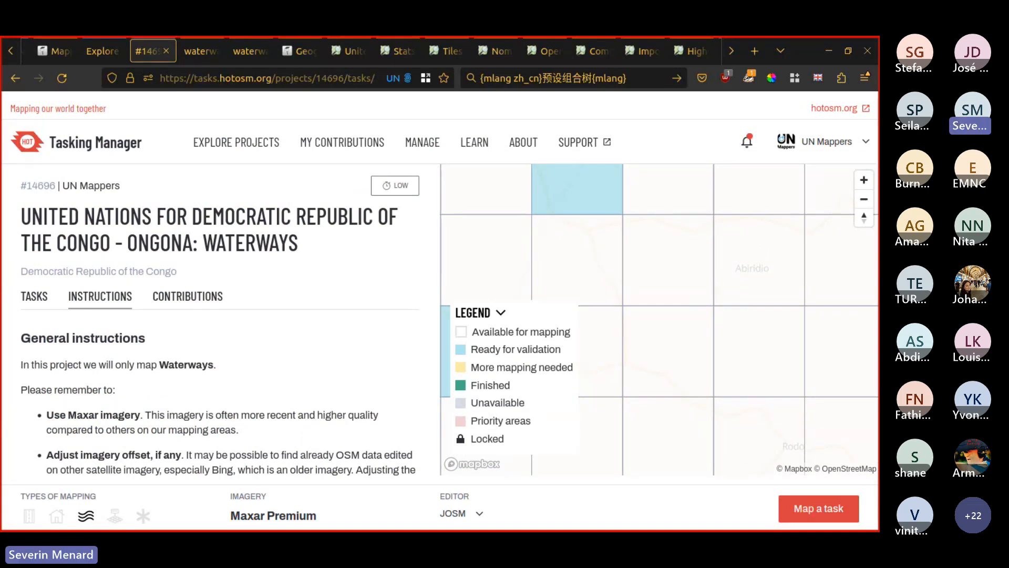
Switch to JOSM, dismiss the College preset dialog and discard the unsaved Data Layer 1
key("alt+Tab")
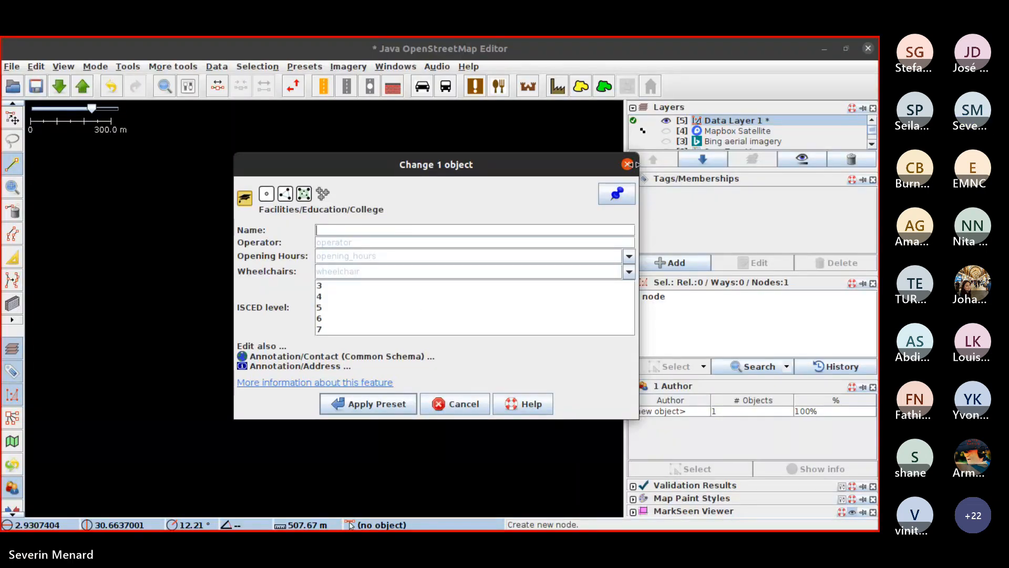
left_click(628, 165)
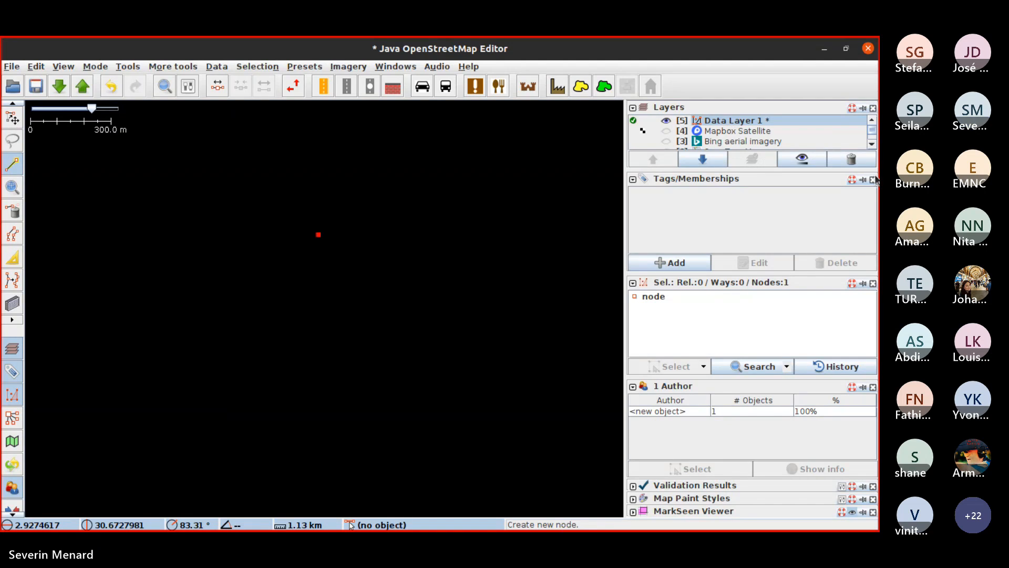
key("alt+Tab")
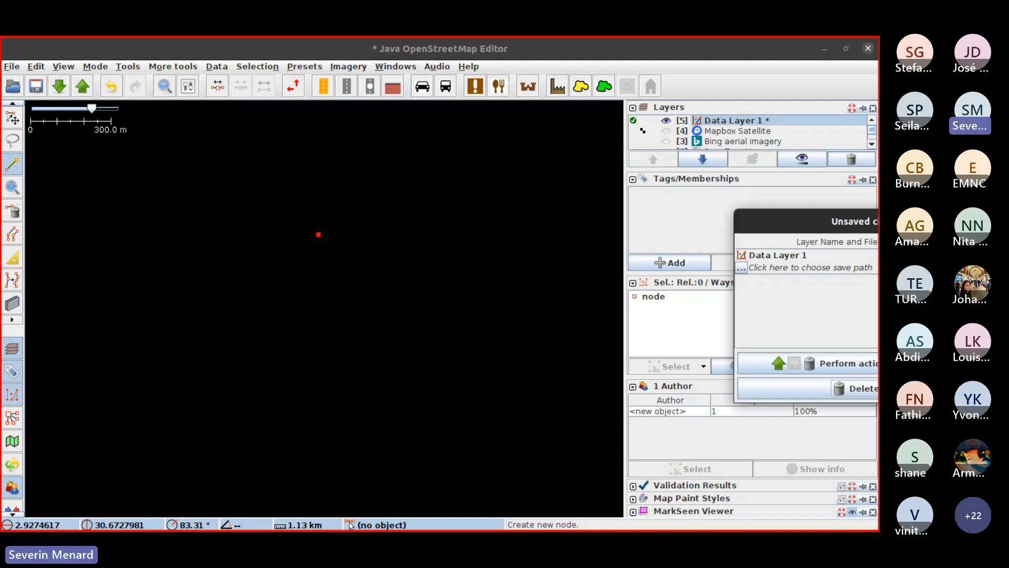
left_click(401, 260)
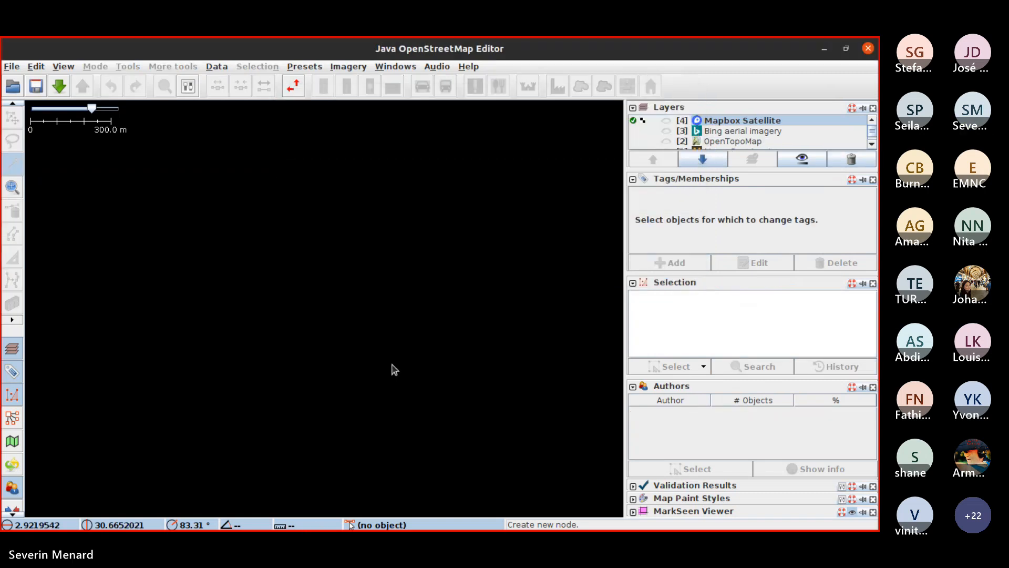
Switch back to the Tasking Manager, select the available square just north of Ongona and start mapping it in JOSM
key("alt+Tab")
scroll(580, 298, "up", 2)
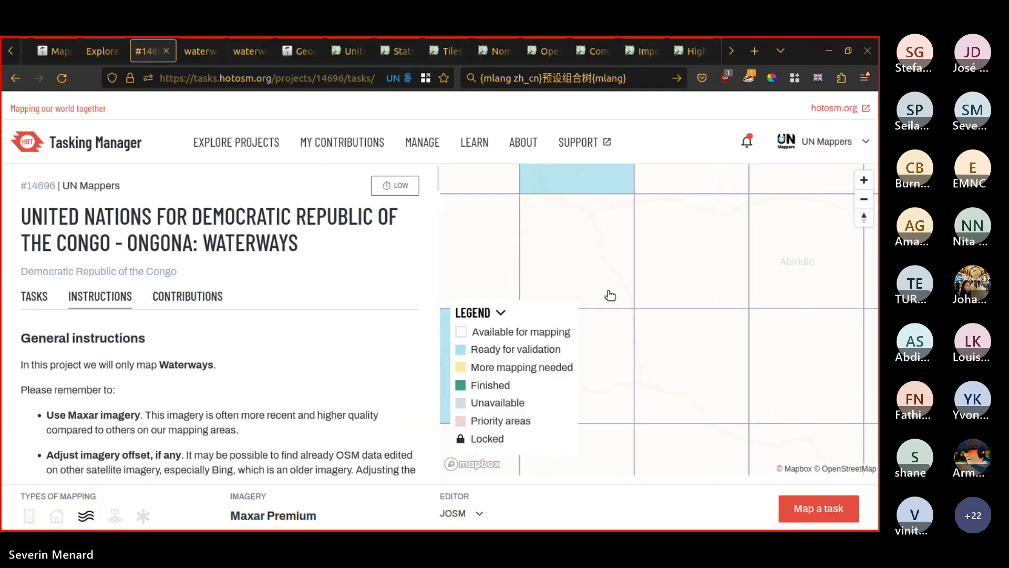
scroll(605, 300, "down", 6)
left_click_drag(656, 286, 662, 391)
scroll(662, 390, "down", 3)
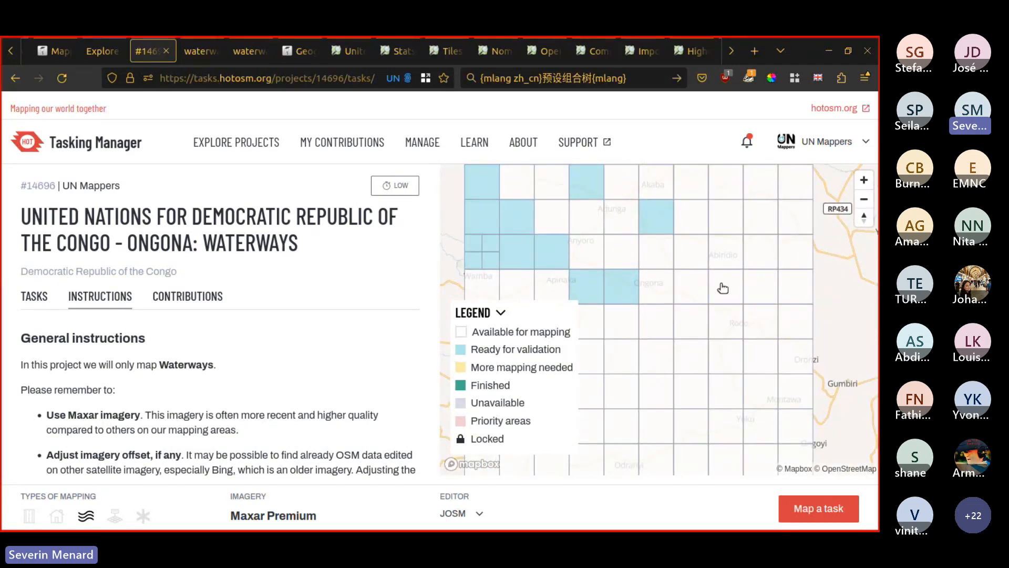
left_click(640, 261)
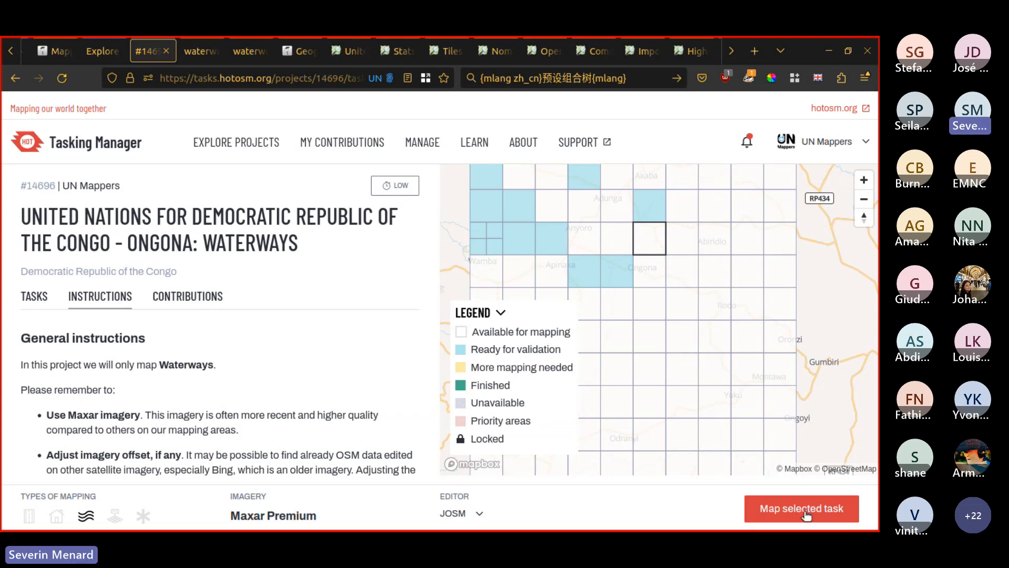
left_click(805, 512)
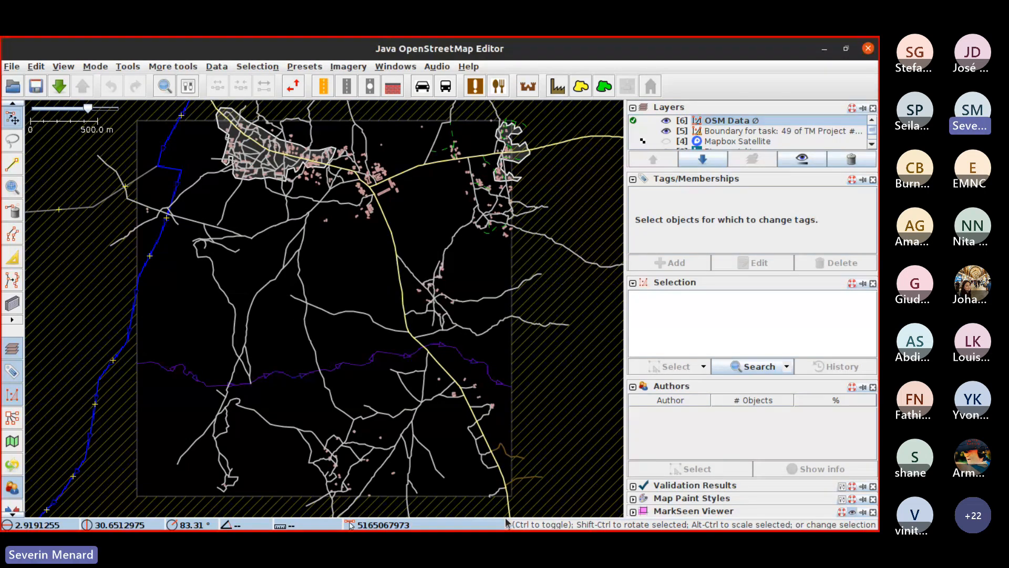
Display the Maxar Premium Imagery layer beneath the OSM data, leaving no object selected
left_click(525, 282)
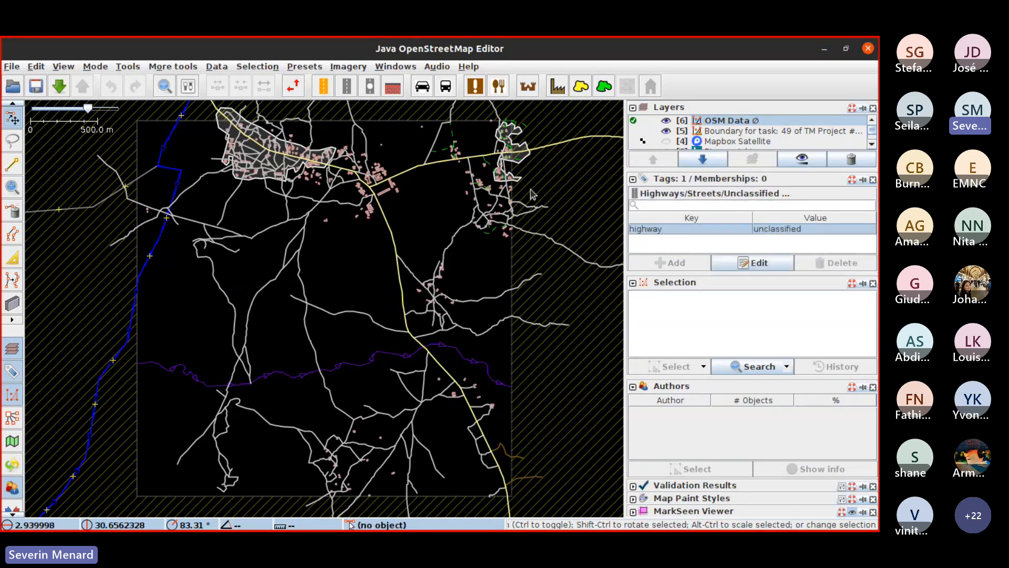
key("Escape")
left_click(395, 66)
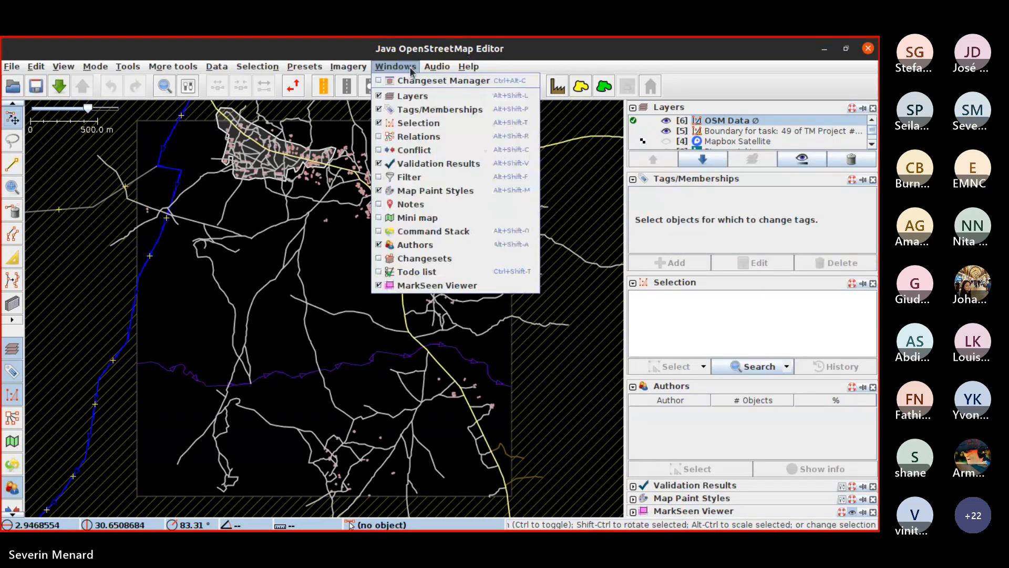
left_click(385, 68)
scroll(680, 126, "down", 2)
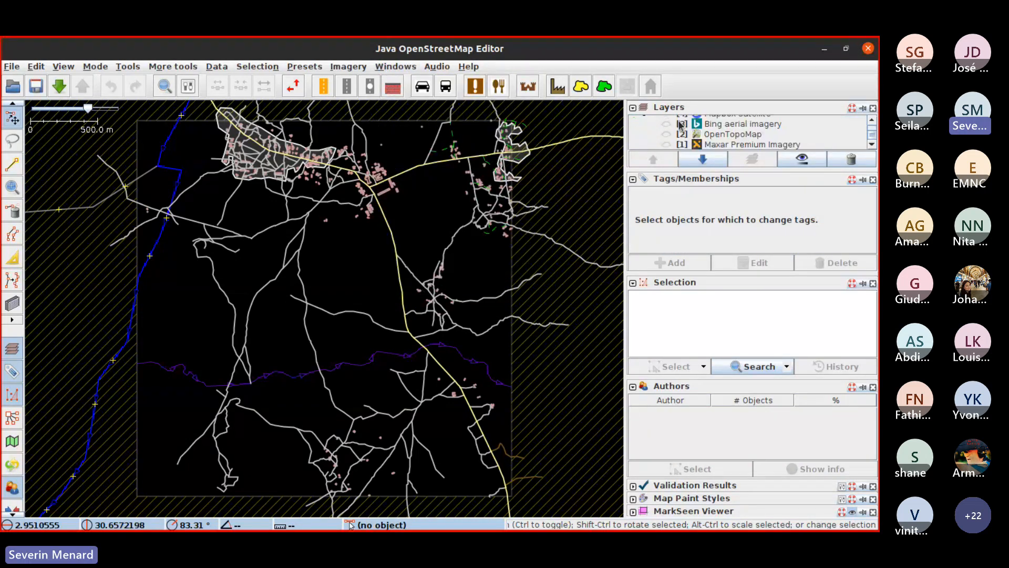
left_click(666, 144)
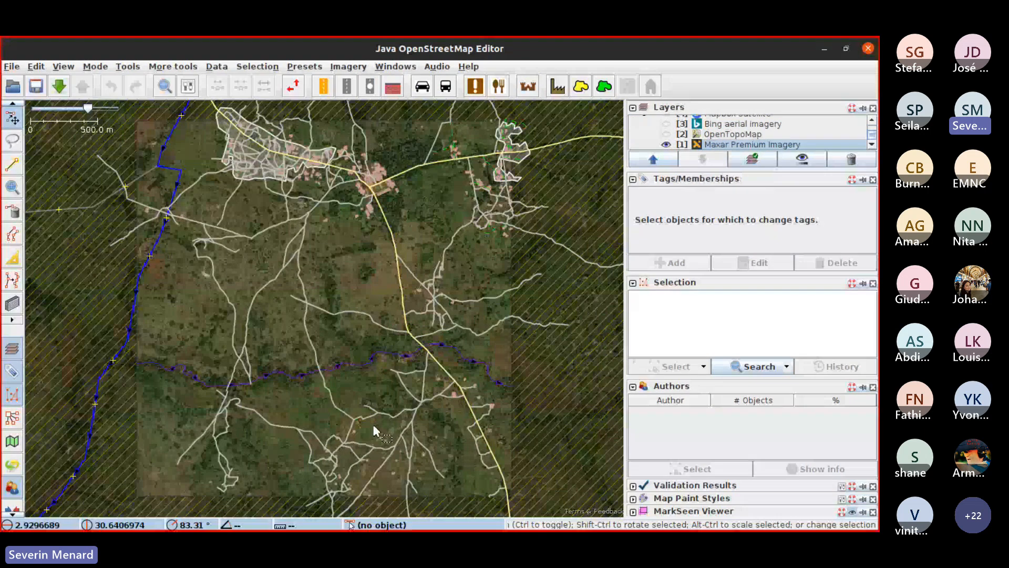
left_click(434, 496)
key("Escape")
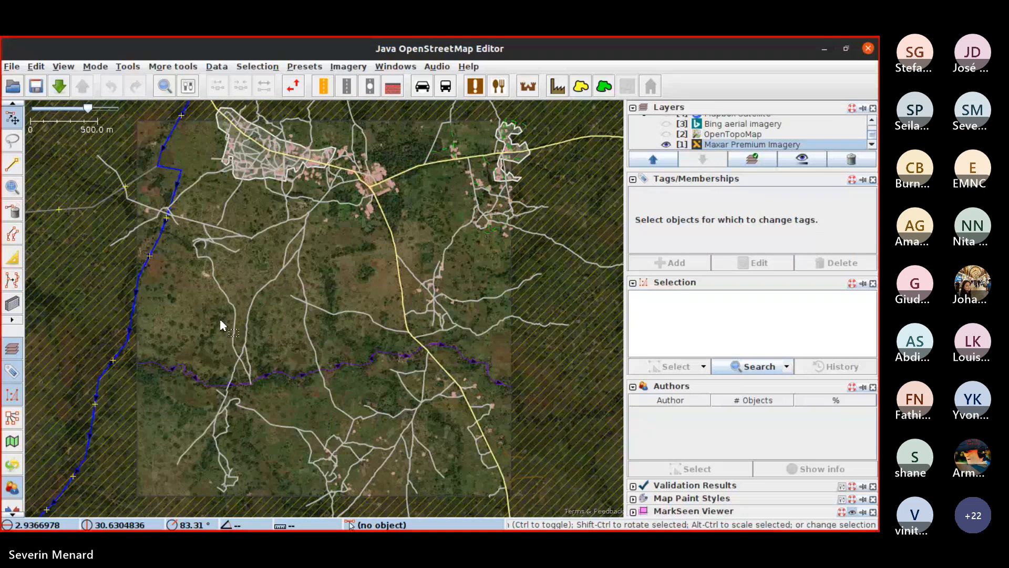
Examine the existing waterways, roads and buildings inside and around the task boundary against the satellite imagery
scroll(238, 276, "down", 2)
right_click(332, 303)
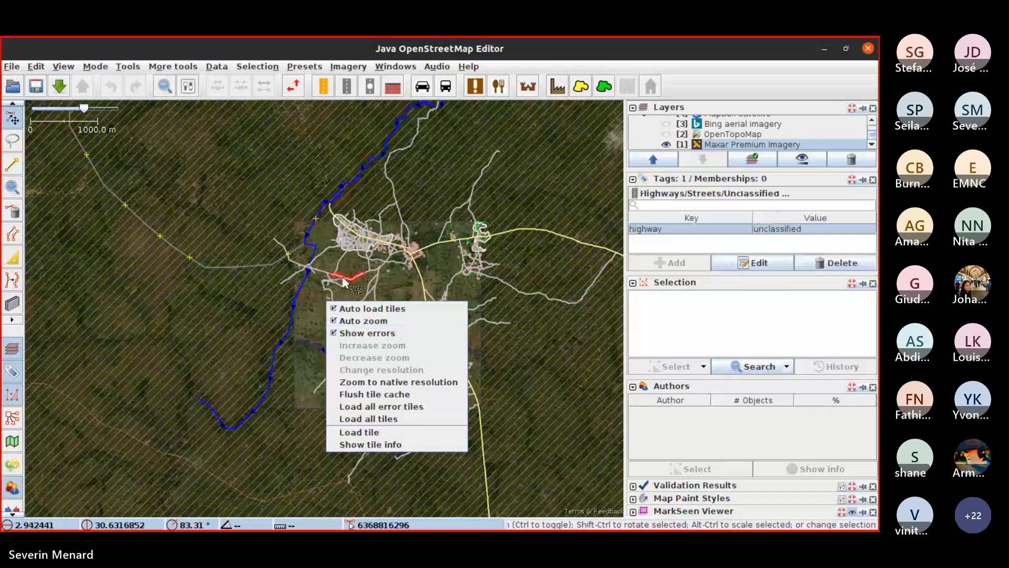
left_click(319, 295)
scroll(323, 286, "up", 2)
left_click_drag(323, 287, 304, 291)
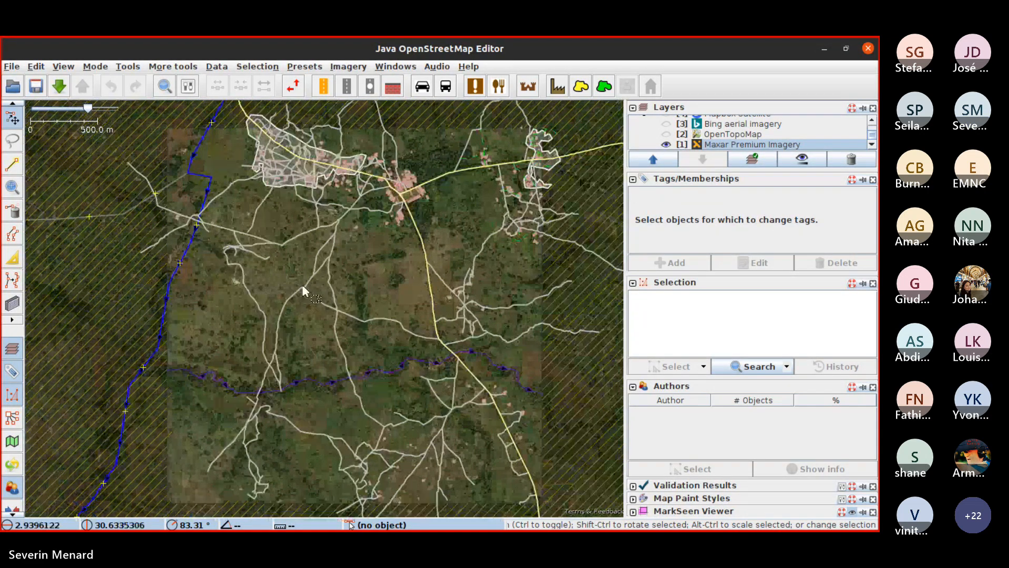
scroll(450, 322, "down", 2)
left_click_drag(461, 310, 368, 287)
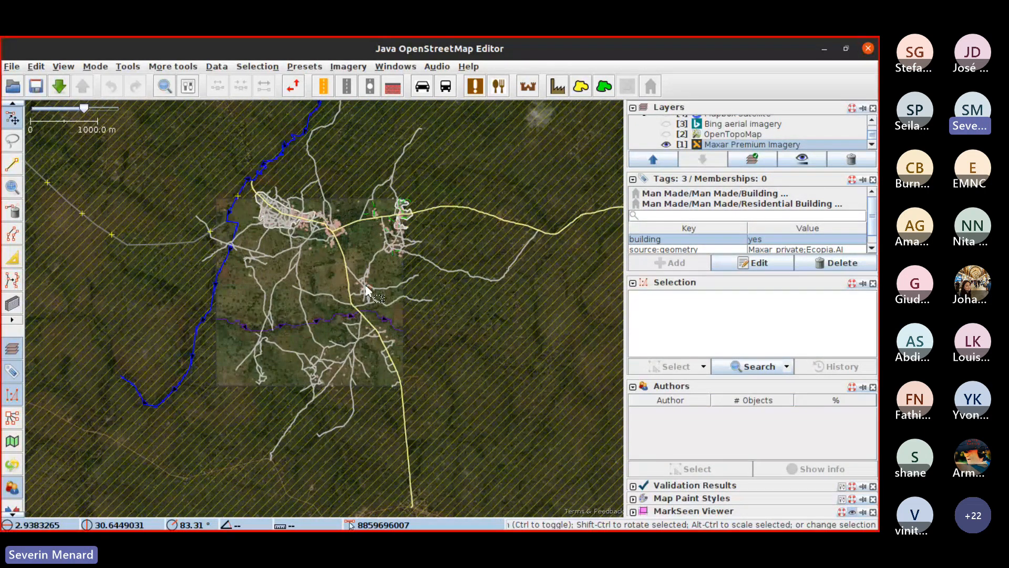
left_click(366, 289)
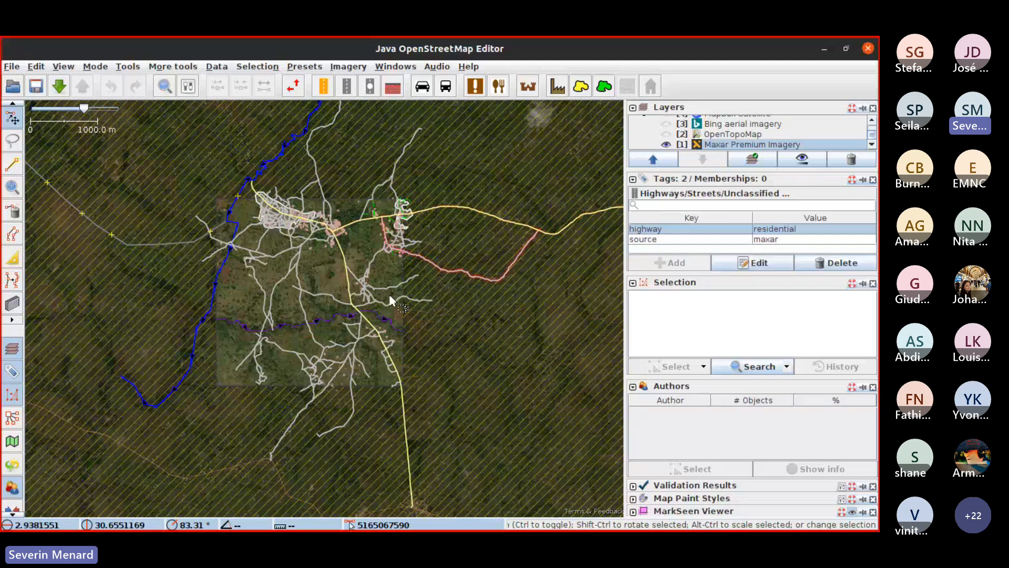
left_click(298, 362)
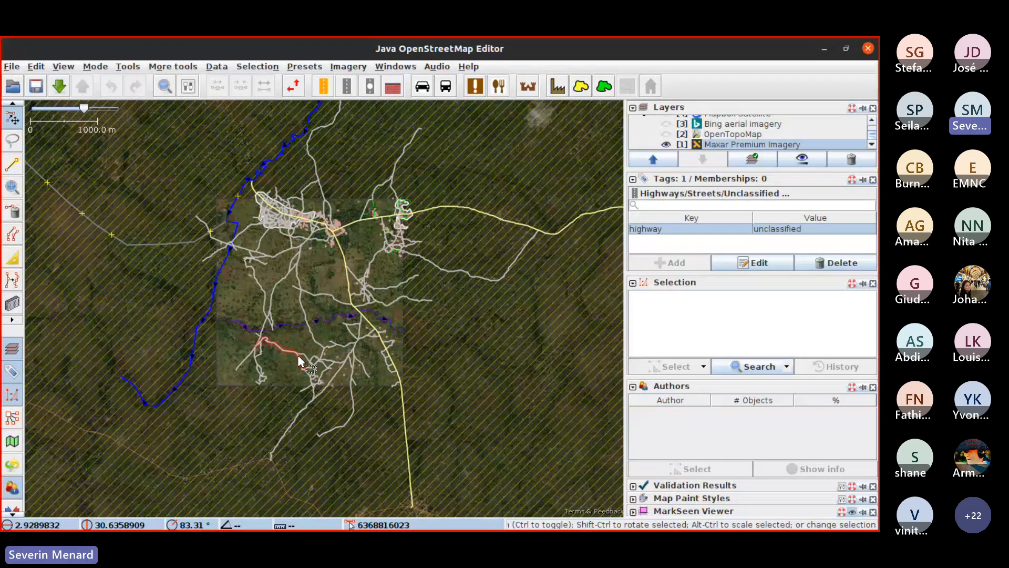
key("Escape")
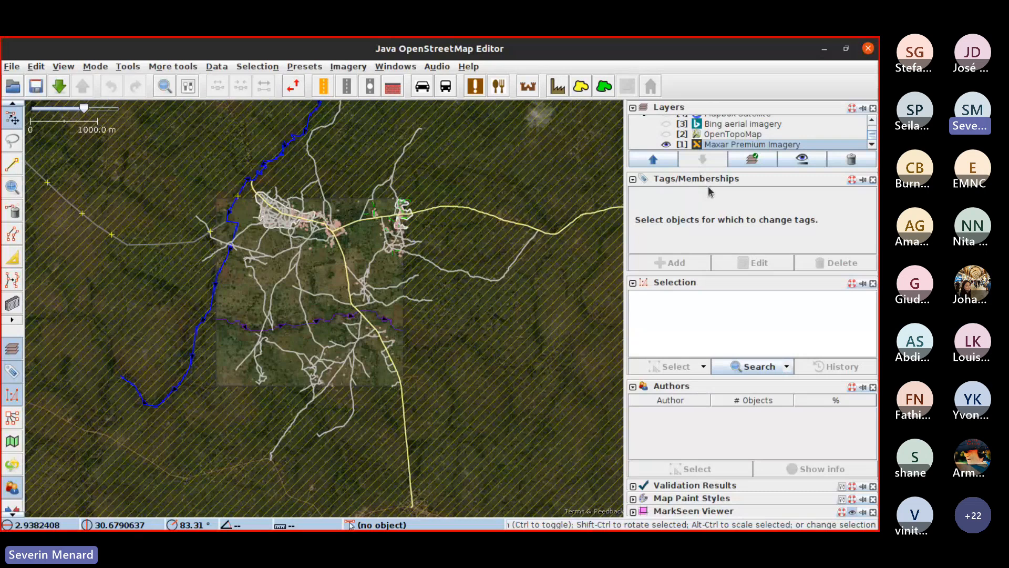
Enlarge the Layers list so that every layer from OSM Data to Maxar Premium Imagery fits in it
left_click_drag(721, 171, 715, 202)
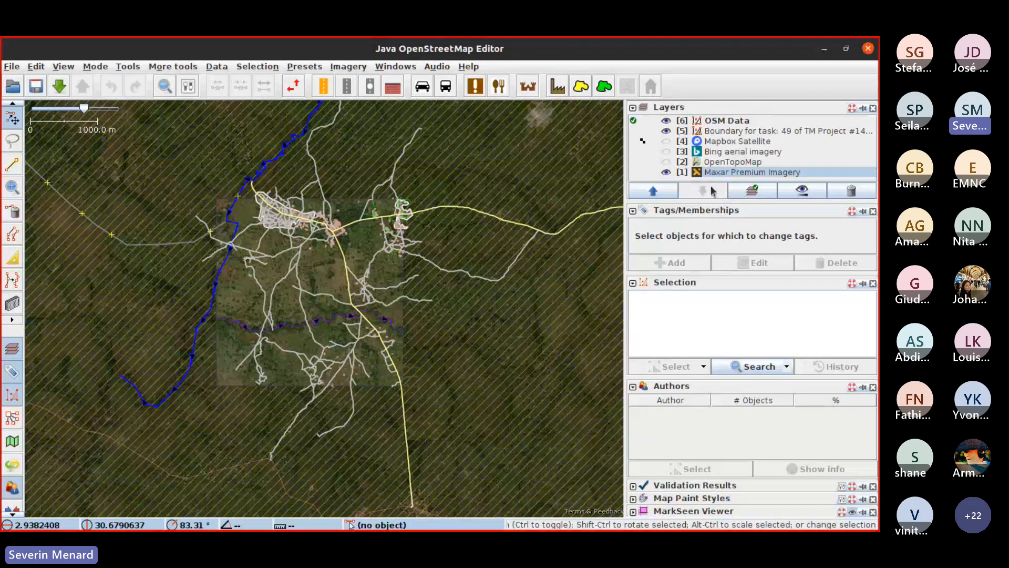
Hide the OSM Data layer and examine the tree-lined waterway course crossing the task area in the Maxar imagery
left_click(666, 124)
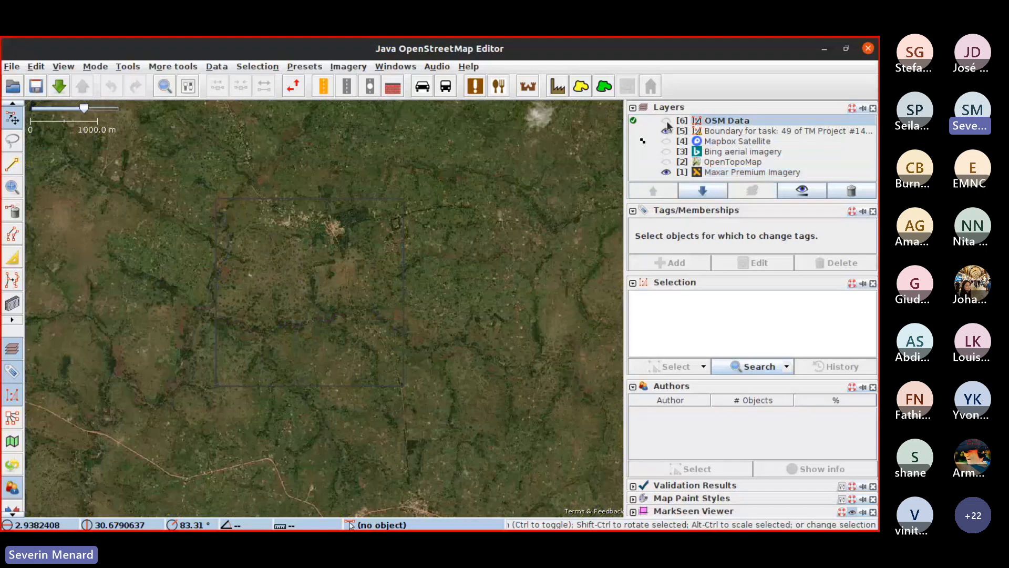
scroll(348, 309, "down", 1)
scroll(332, 319, "down", 1)
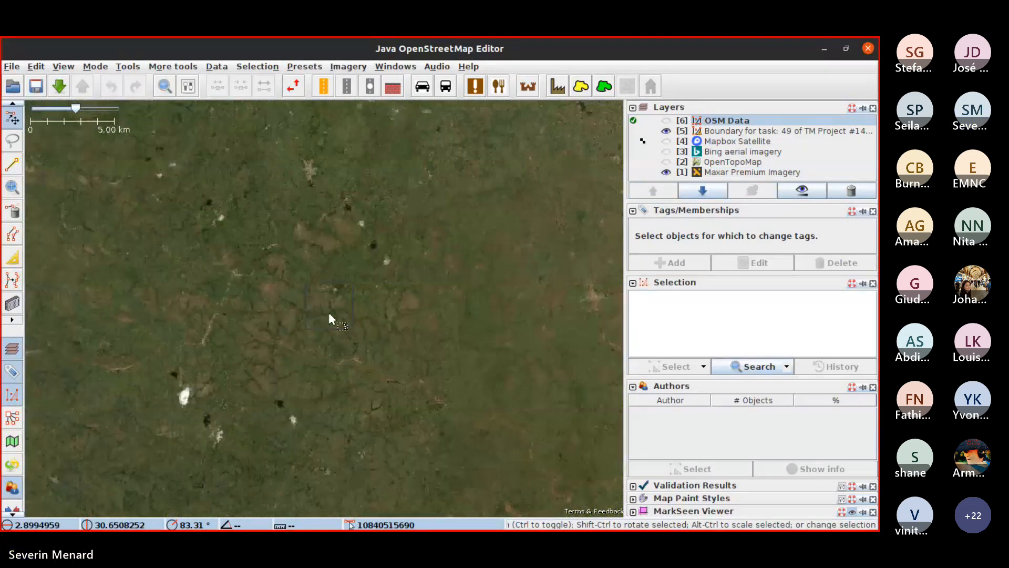
scroll(332, 318, "up", 2)
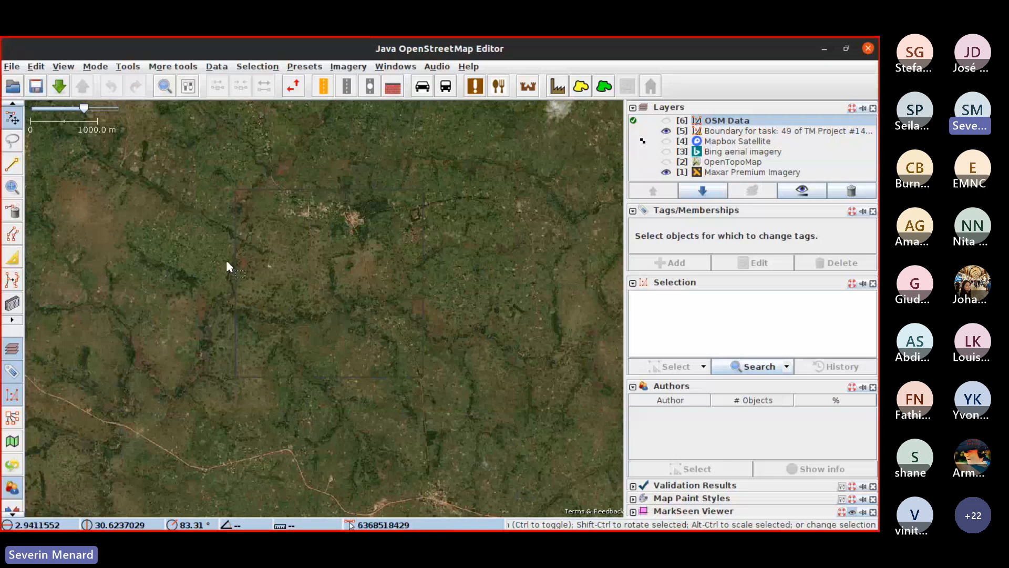
scroll(352, 329, "up", 2)
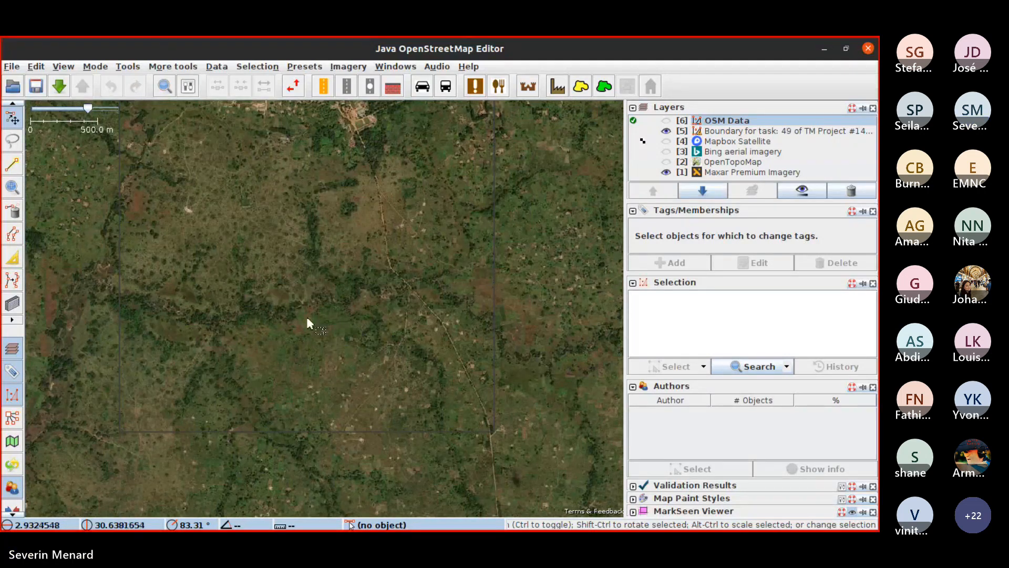
scroll(189, 332, "up", 2)
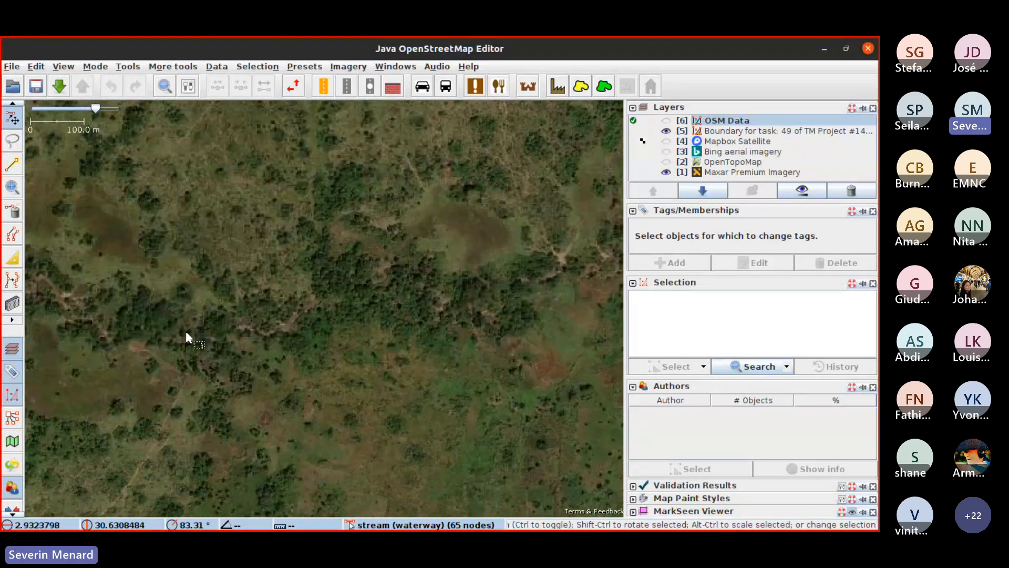
scroll(183, 335, "down", 4)
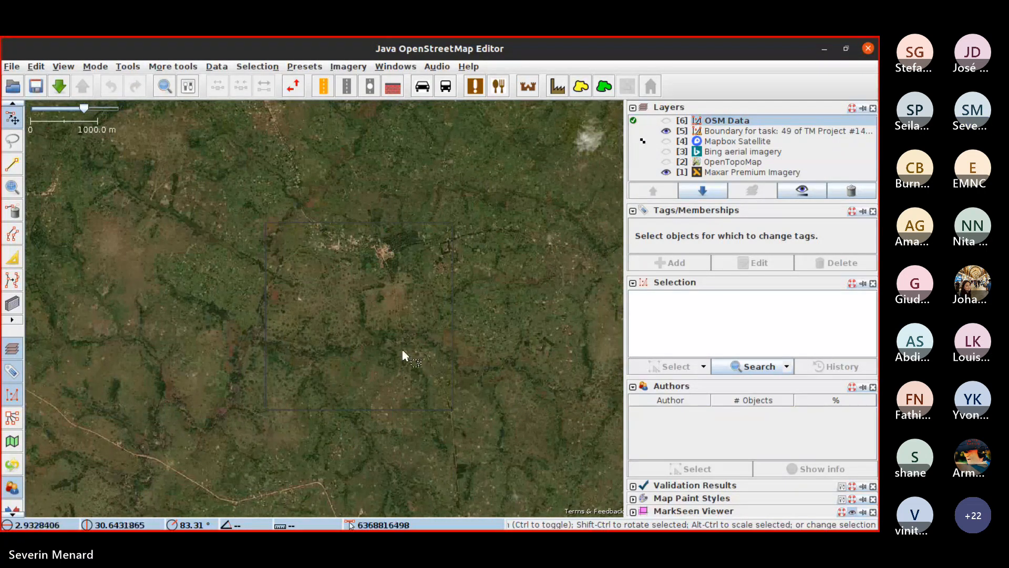
scroll(379, 350, "up", 2)
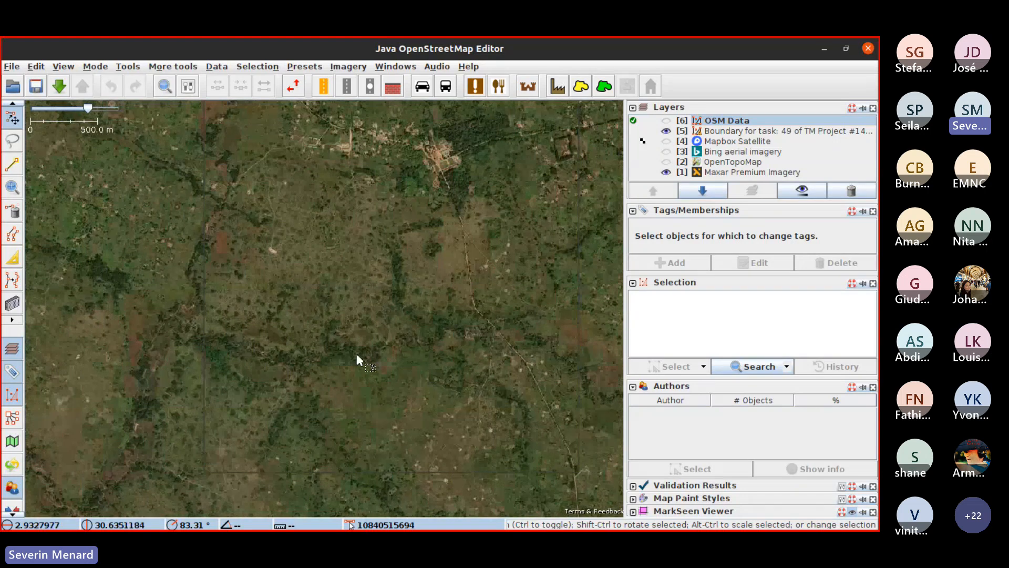
scroll(342, 362, "up", 1)
scroll(229, 372, "up", 1)
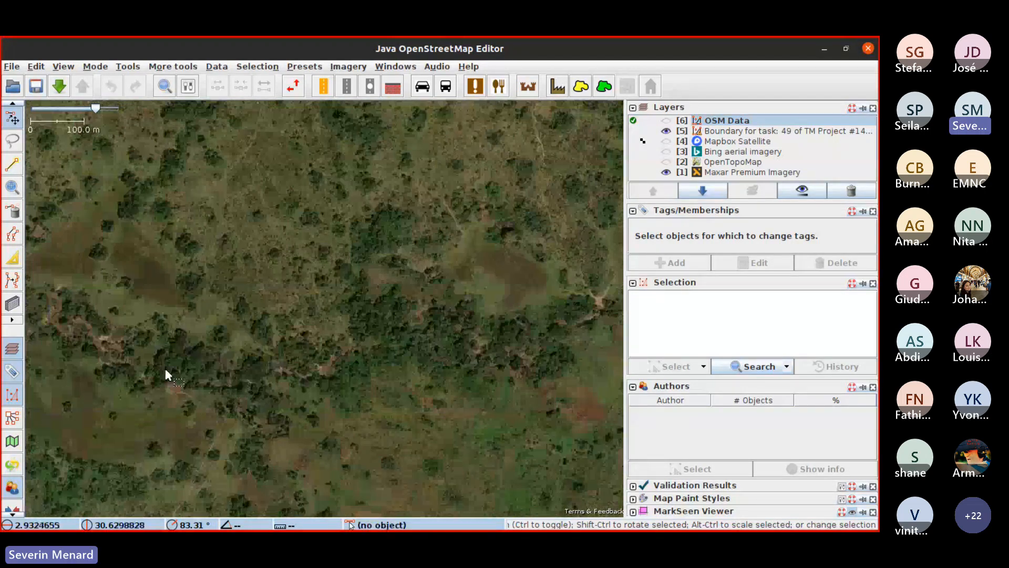
scroll(506, 347, "down", 2)
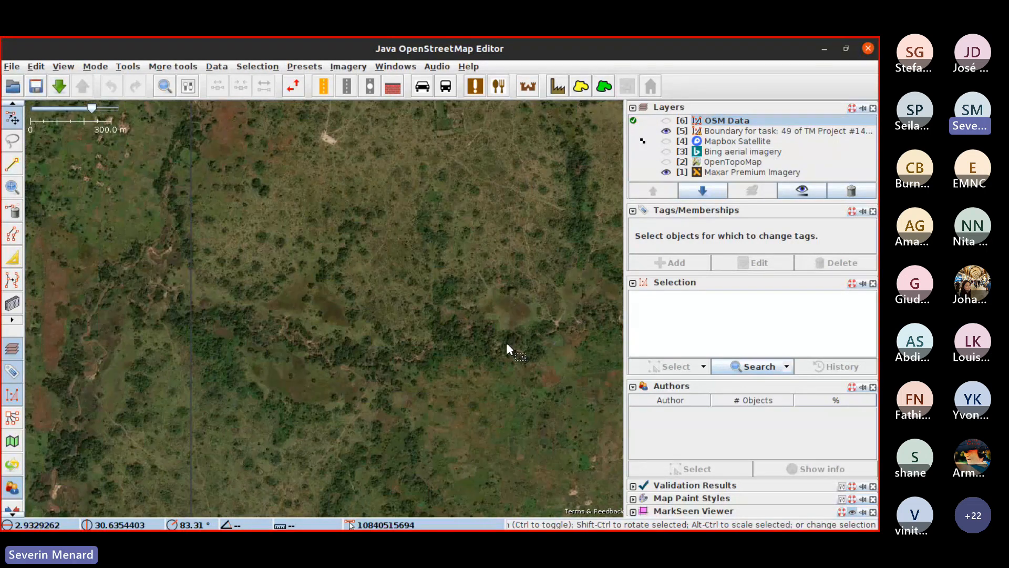
scroll(457, 345, "down", 3)
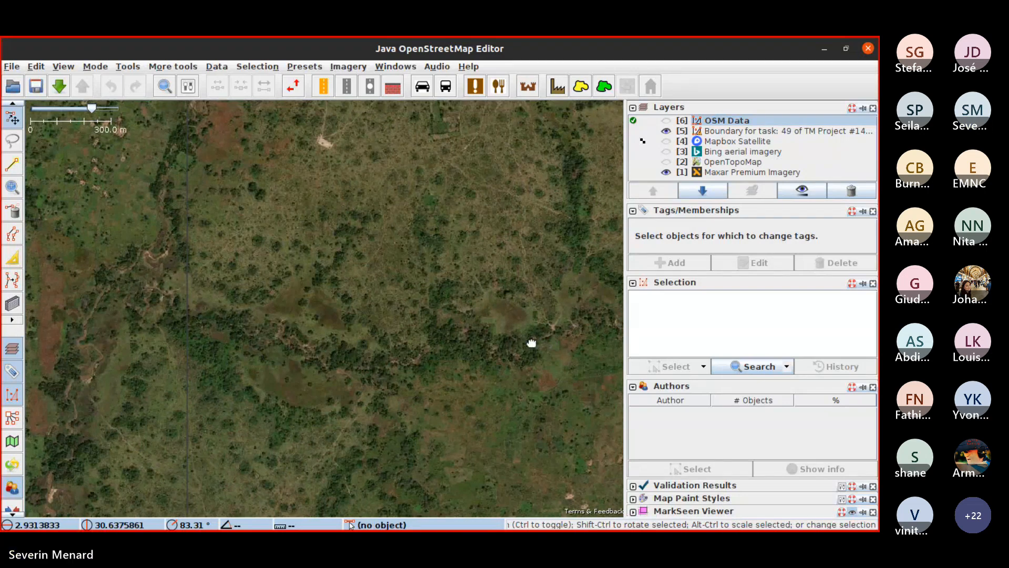
left_click_drag(392, 435, 391, 377)
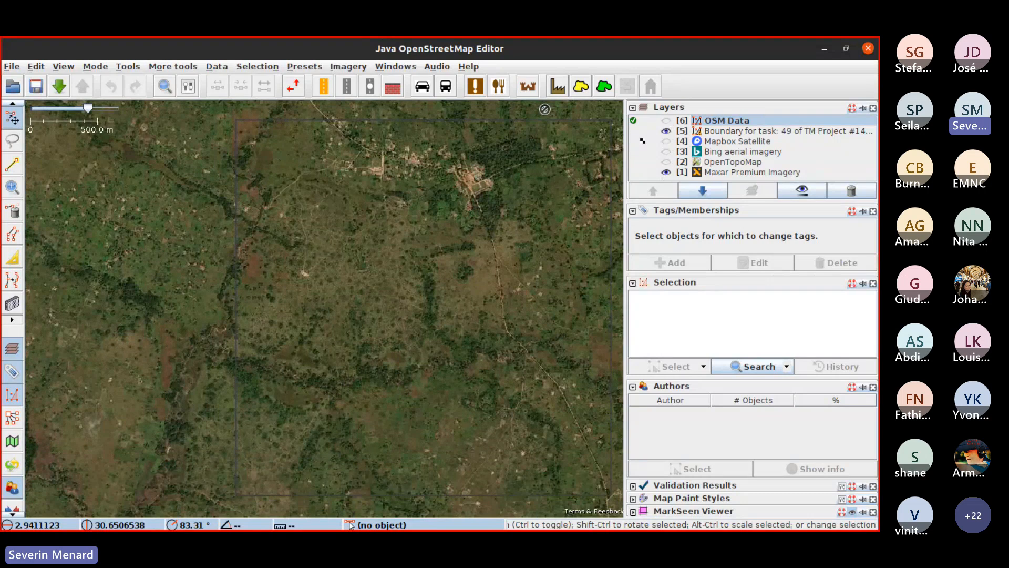
Move the OSM Data layer one position down, below the task boundary layer
left_click(702, 191)
left_click_drag(402, 372, 306, 353)
right_click(305, 353)
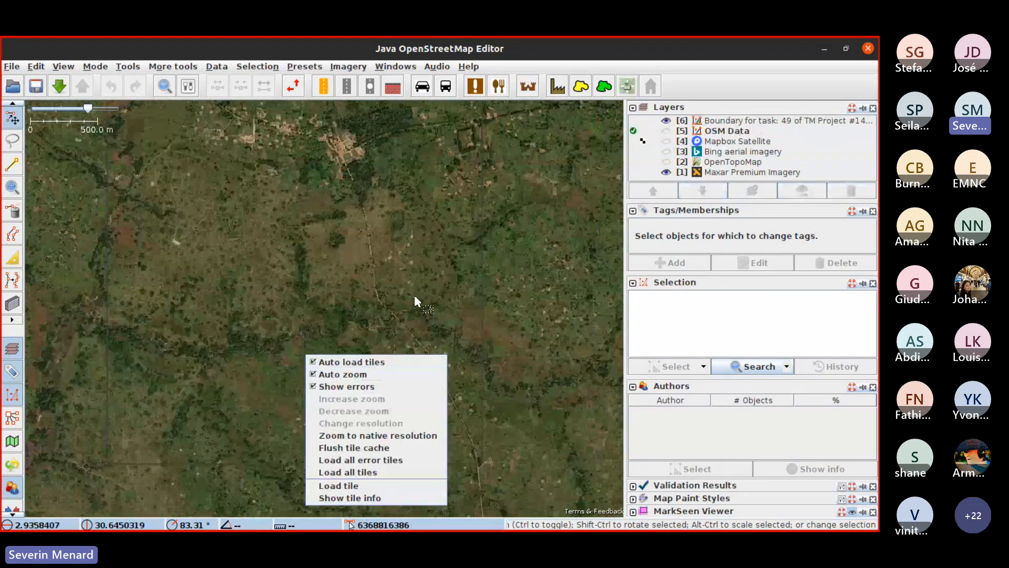
left_click(457, 275)
Examine the stream bed, its meanders and the surrounding drainage pattern in the Maxar imagery, from close up to area-wide
scroll(215, 349, "up", 4)
scroll(127, 405, "up", 1)
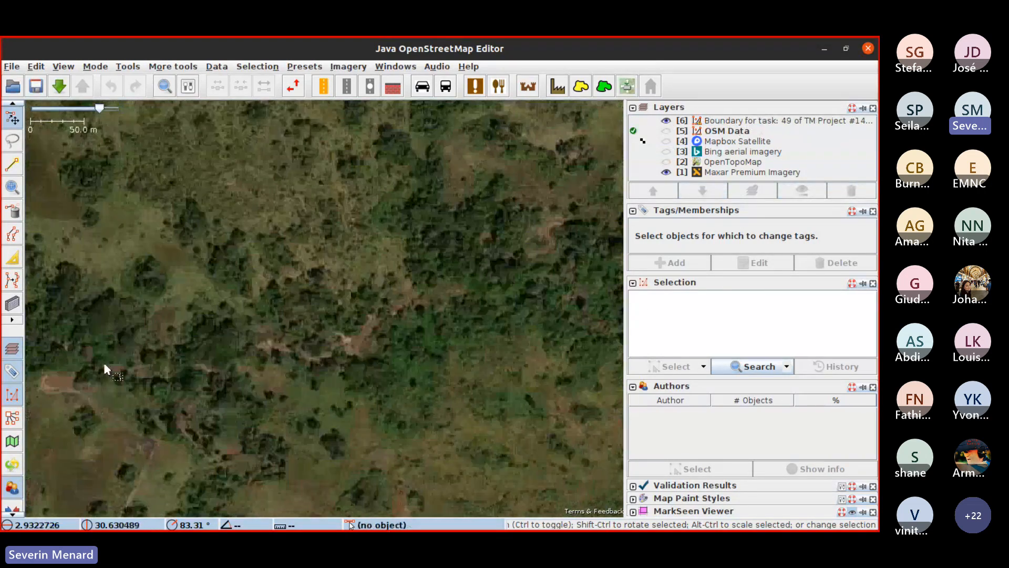
scroll(384, 321, "up", 1)
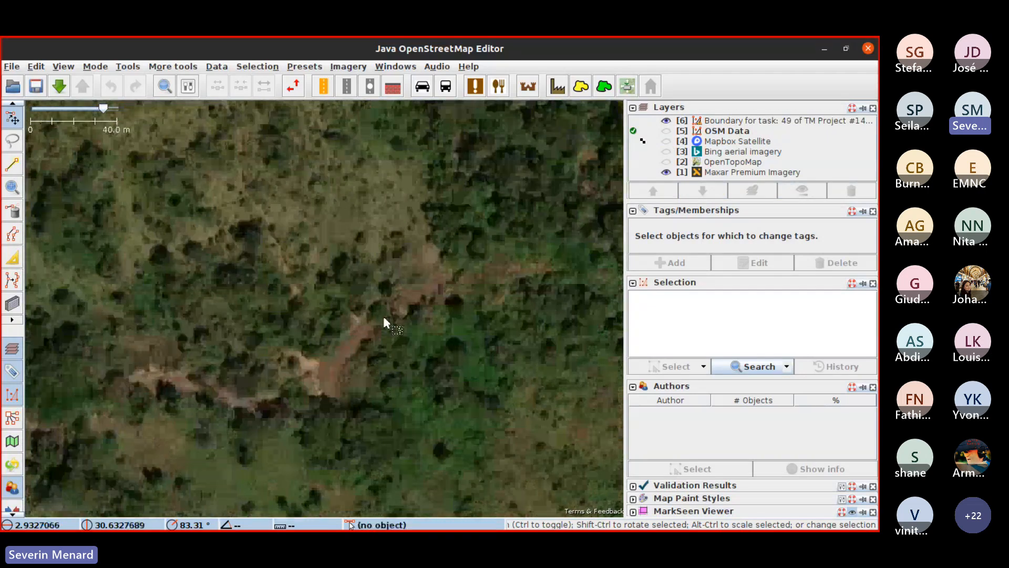
scroll(126, 337, "down", 2)
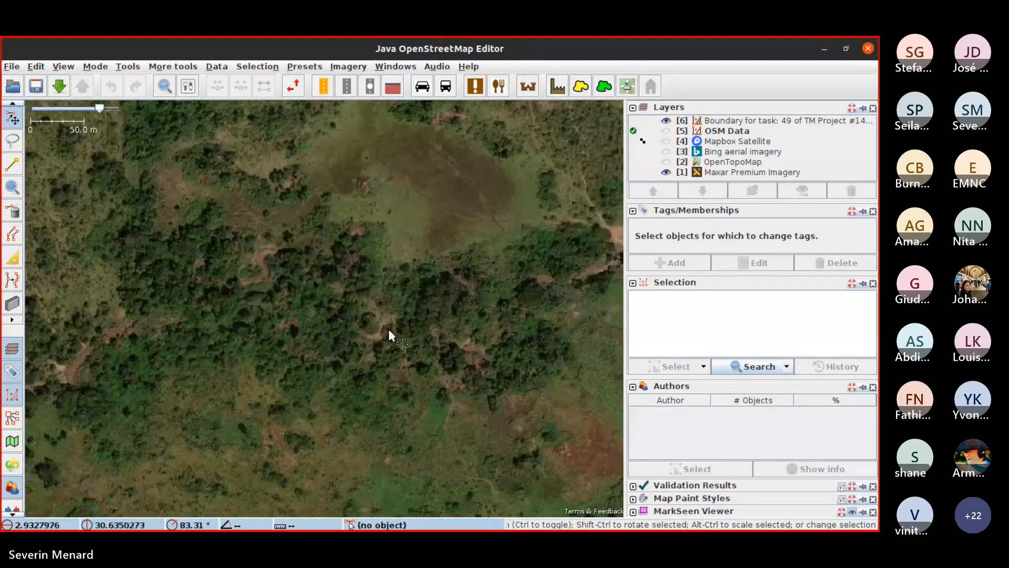
scroll(390, 335, "down", 2)
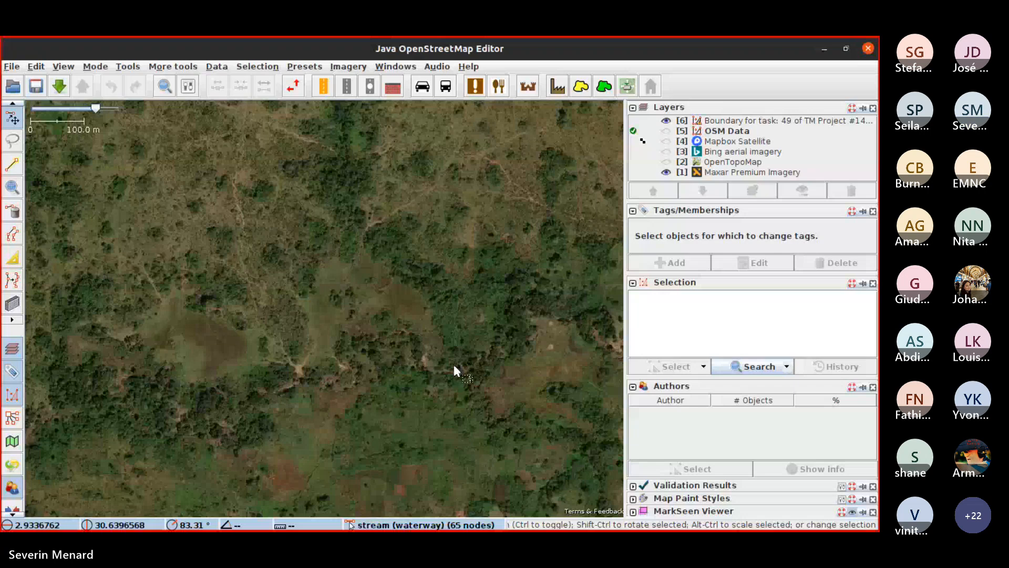
scroll(460, 370, "down", 4)
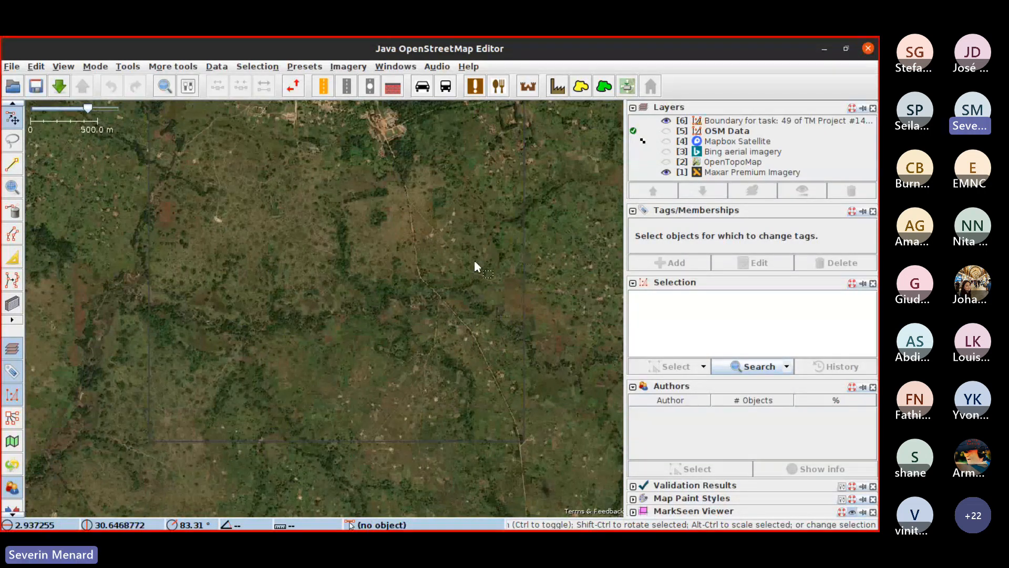
scroll(249, 314, "up", 5)
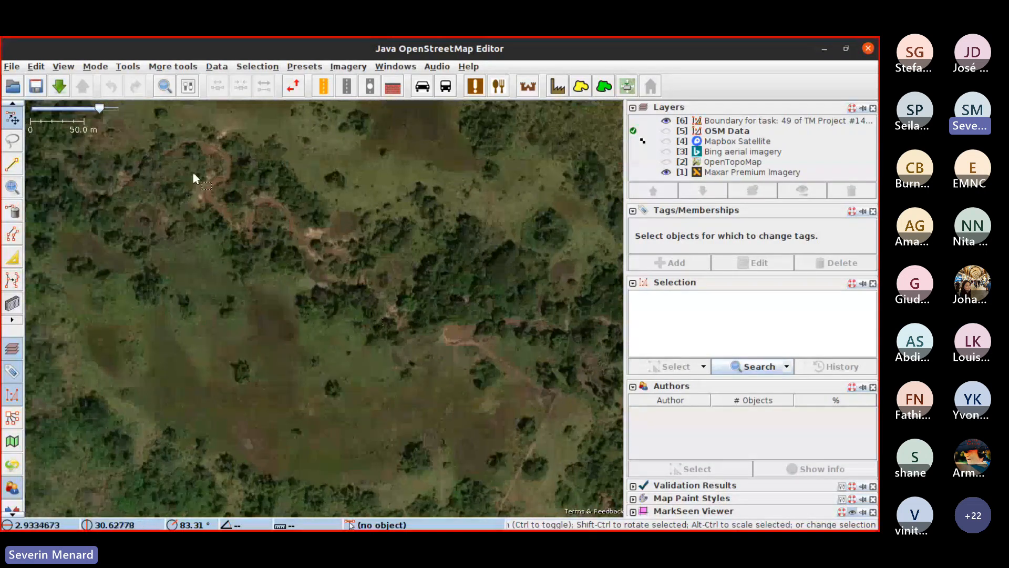
left_click_drag(193, 177, 396, 322)
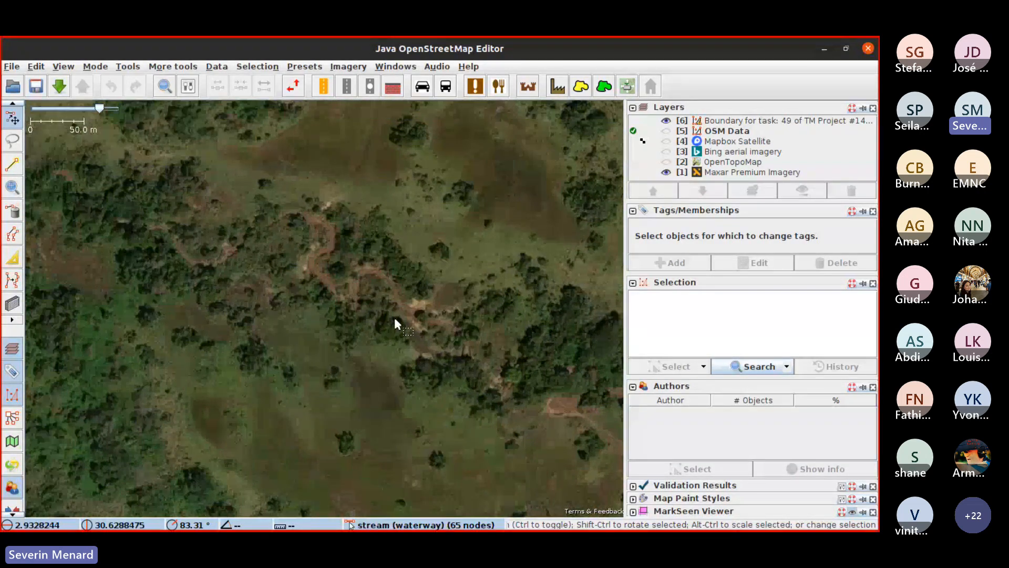
scroll(266, 421, "down", 5)
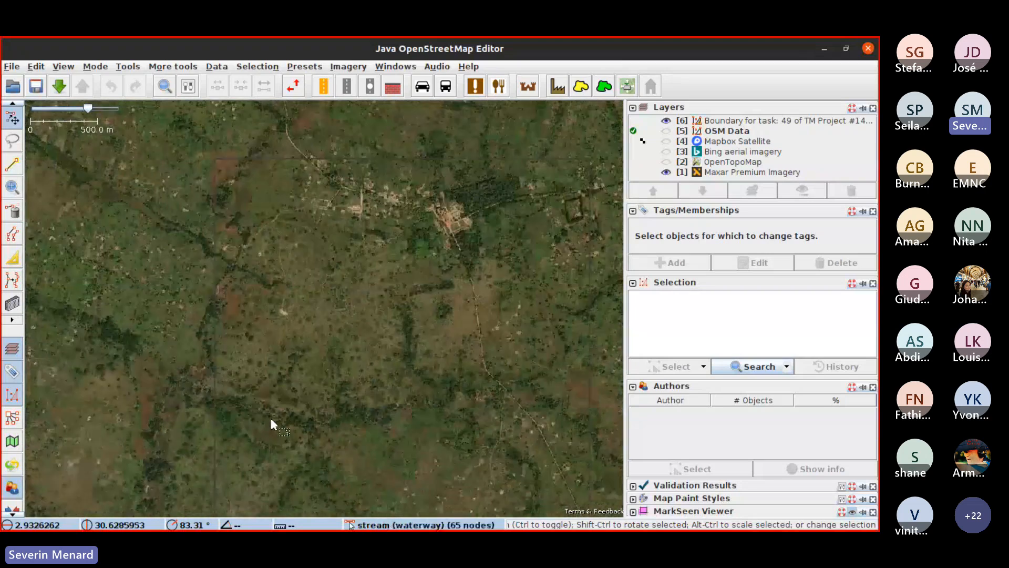
left_click_drag(254, 349, 252, 355)
scroll(256, 349, "down", 2)
right_click(255, 338)
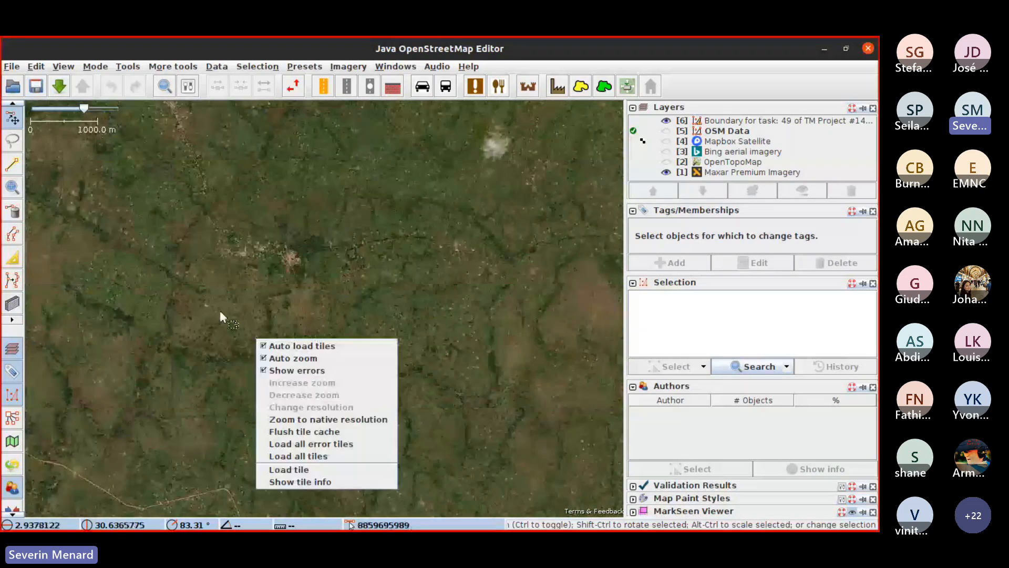
left_click_drag(131, 264, 222, 306)
left_click_drag(324, 376, 323, 339)
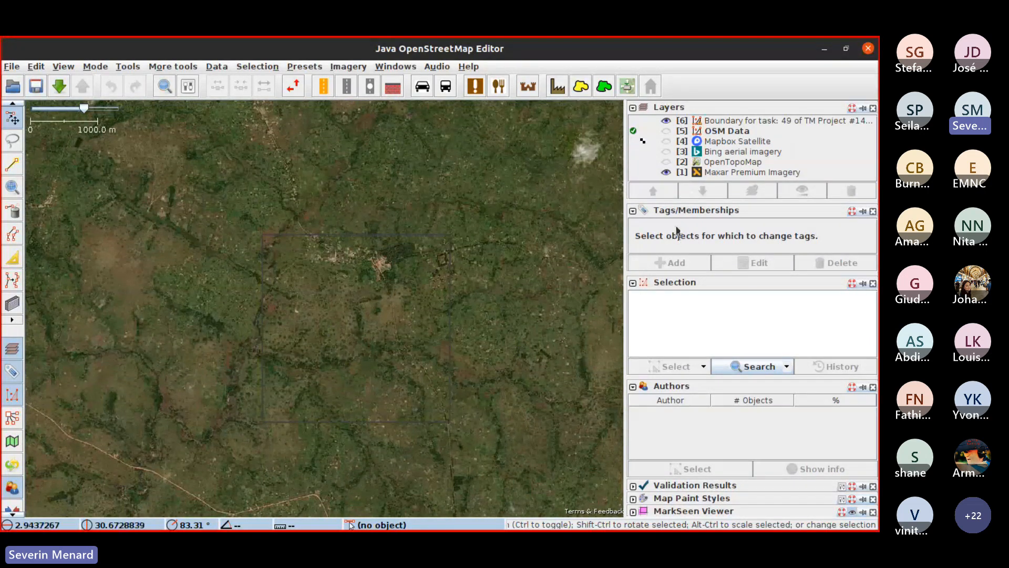
Display the OpenTopoMap layer and examine its contour lines, relief shading and waterways inside the task square
left_click(667, 162)
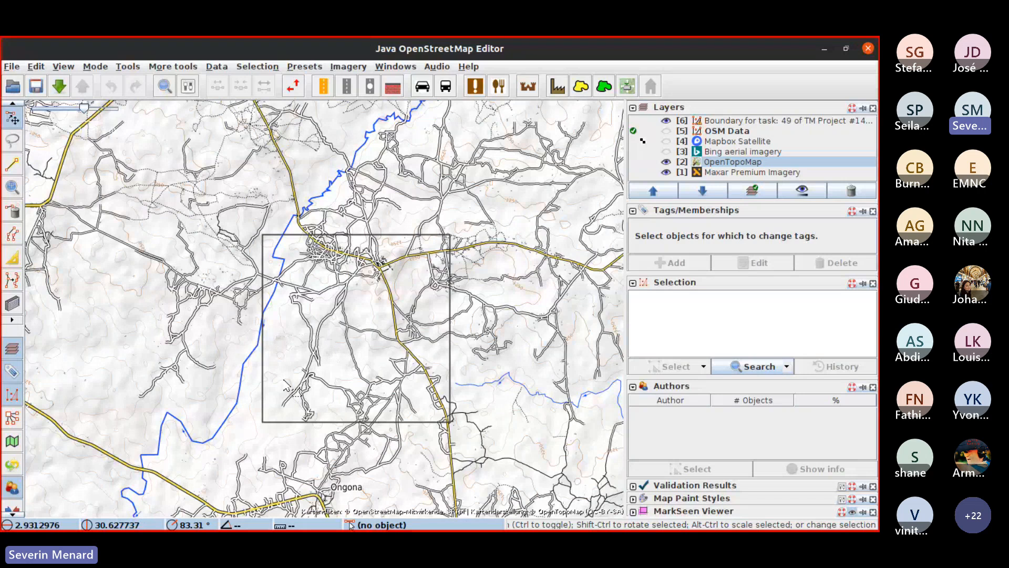
scroll(284, 385, "up", 4)
scroll(263, 310, "down", 2)
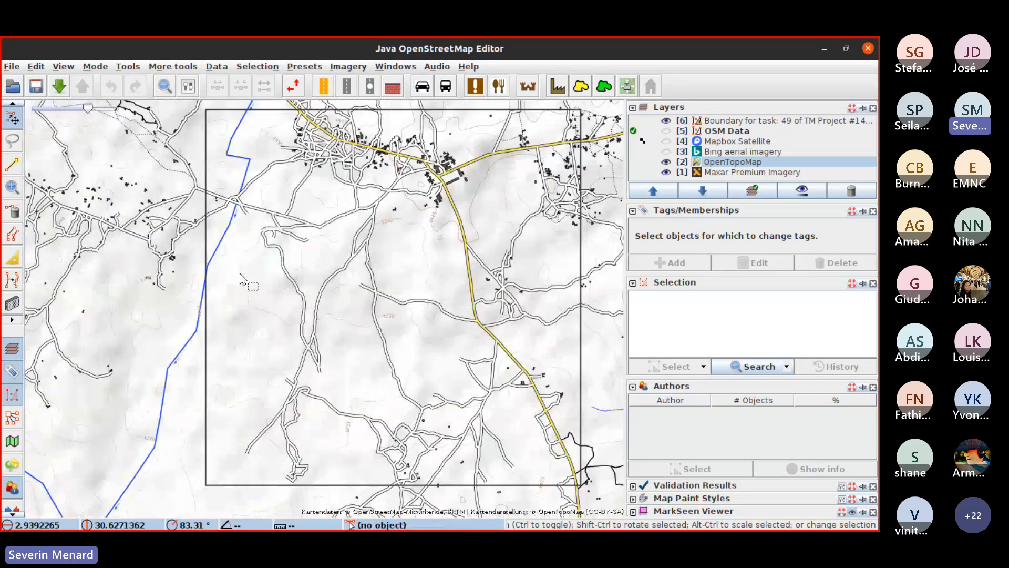
scroll(393, 322, "up", 3)
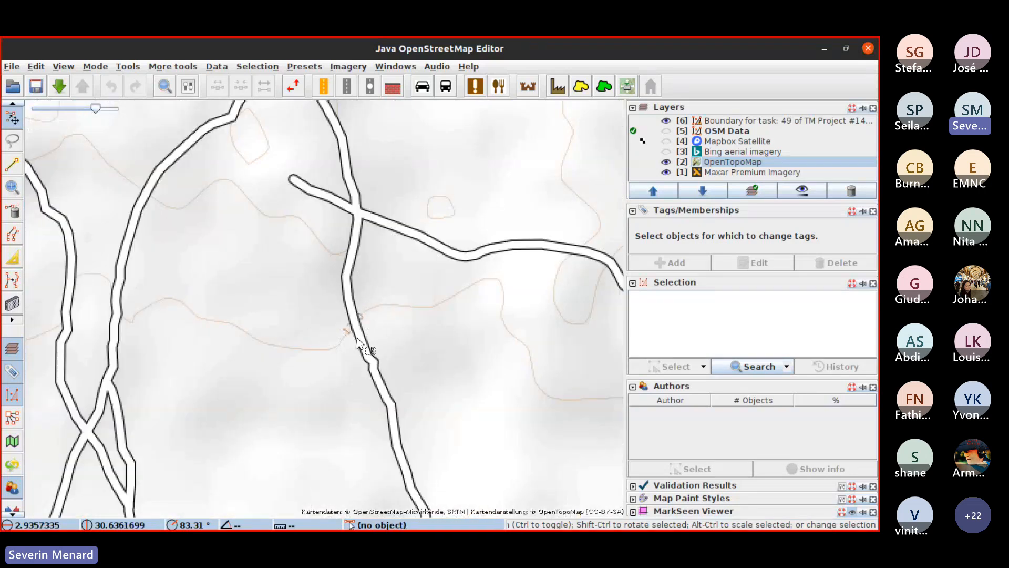
scroll(383, 343, "down", 2)
left_click_drag(394, 353, 450, 404)
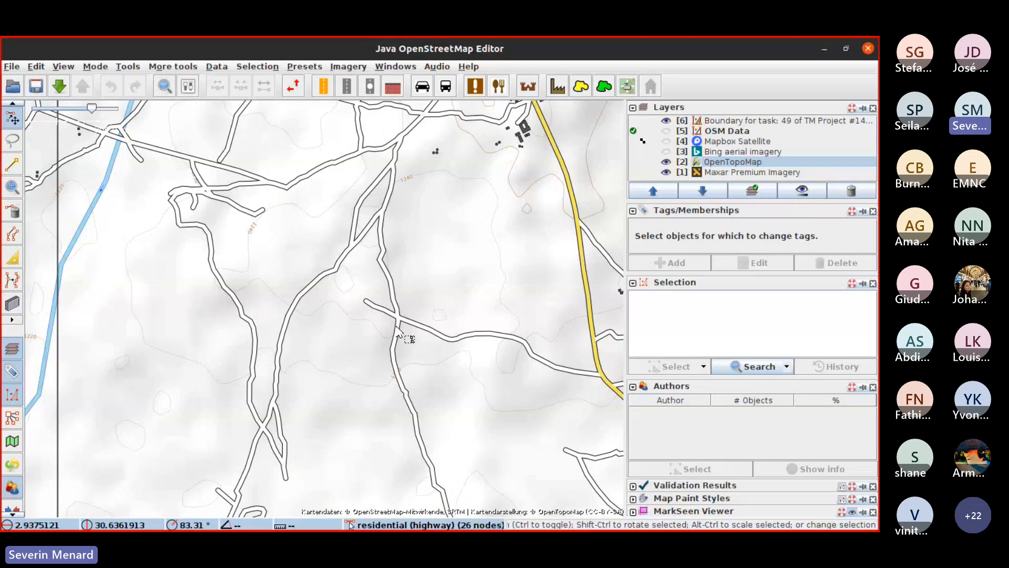
scroll(398, 329, "down", 2)
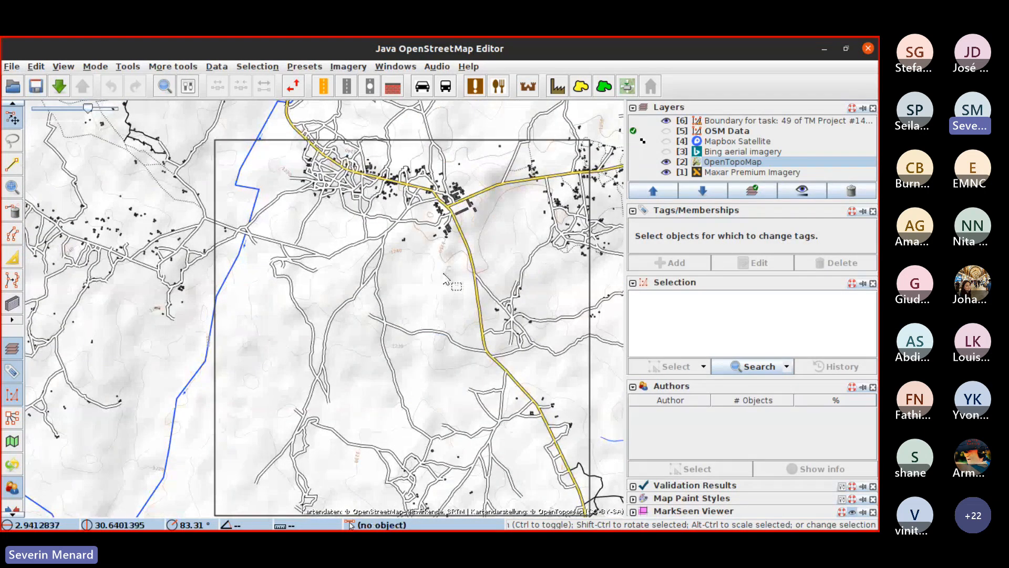
Show the OSM Data layer again over the OpenTopoMap background
left_click(666, 131)
left_click(666, 131)
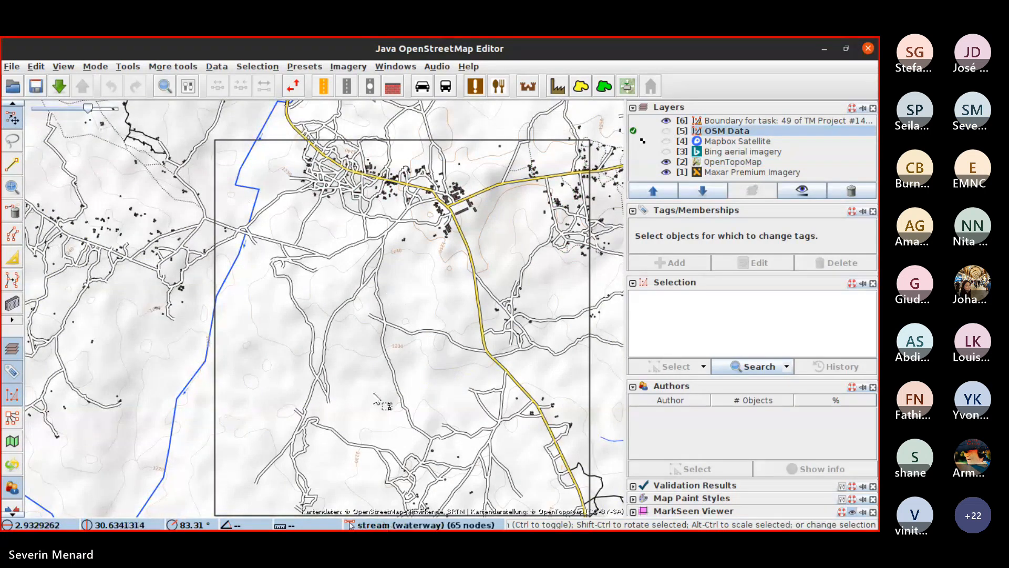
left_click(666, 131)
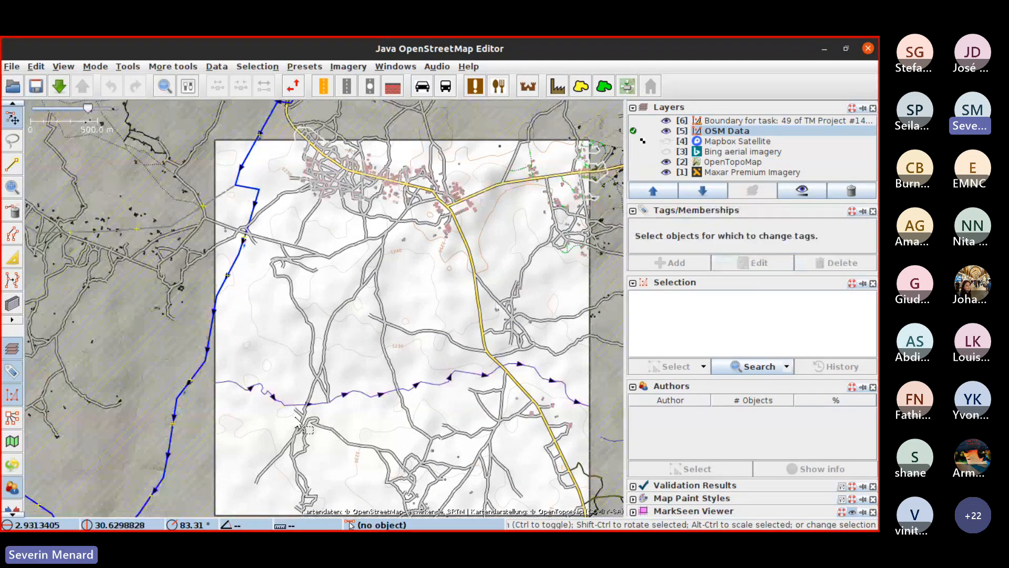
Select the stream crossing the southern part of the task square and review its edit history
left_click(546, 379)
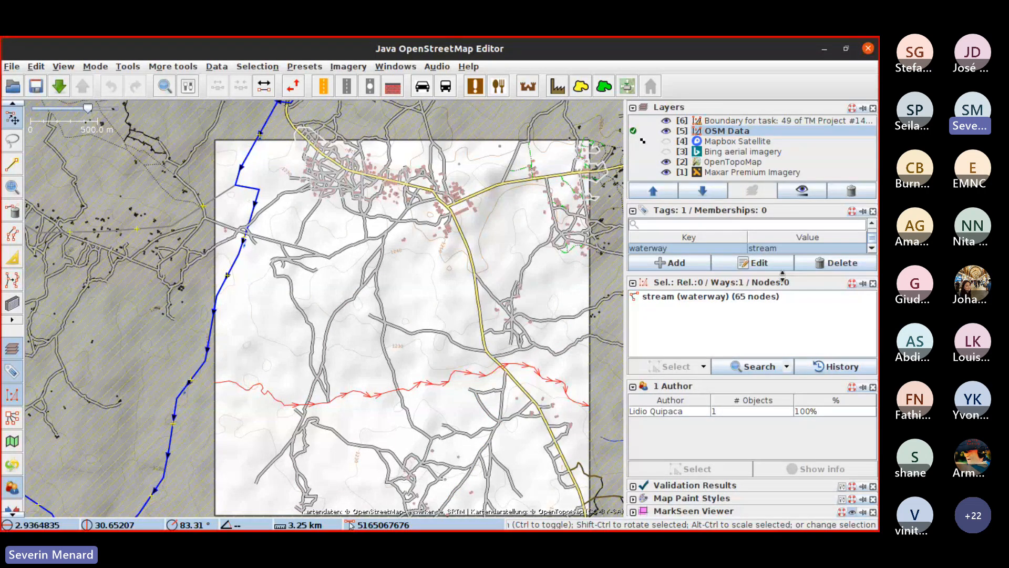
left_click(836, 366)
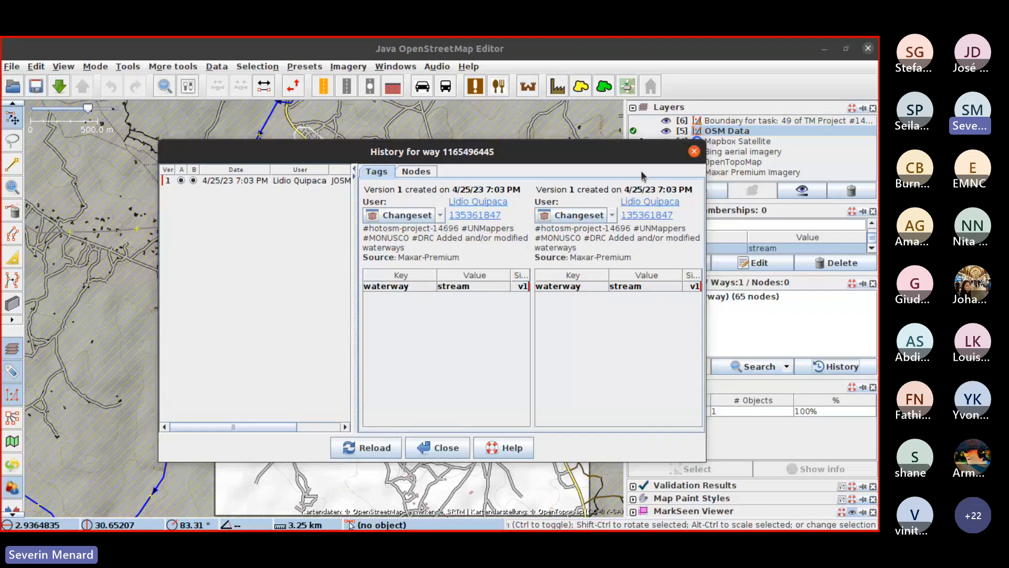
left_click(694, 152)
Examine the selected stream's course against the contour lines and relief of OpenTopoMap
scroll(210, 315, "up", 5)
right_click(188, 341)
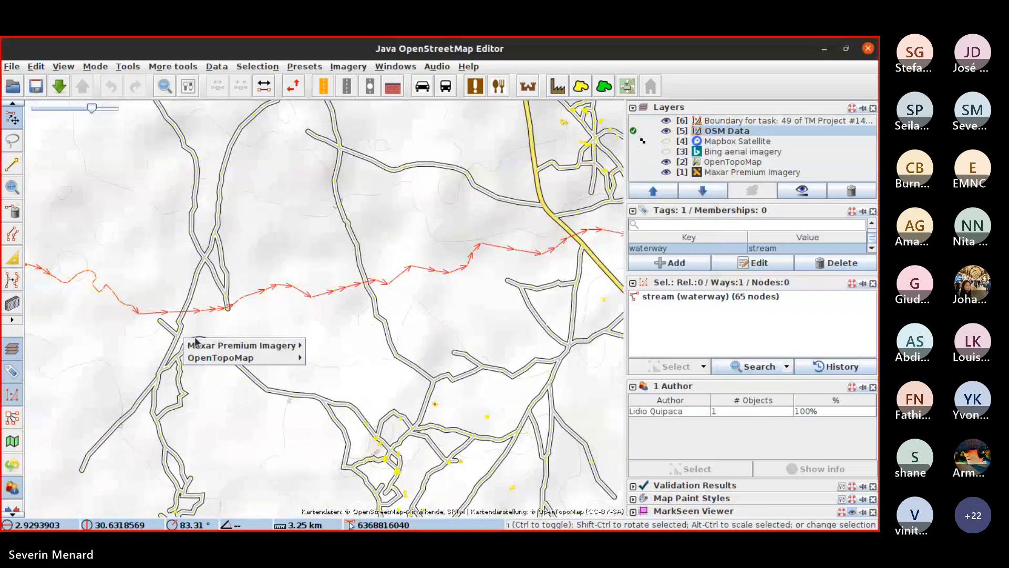
scroll(181, 323, "down", 3)
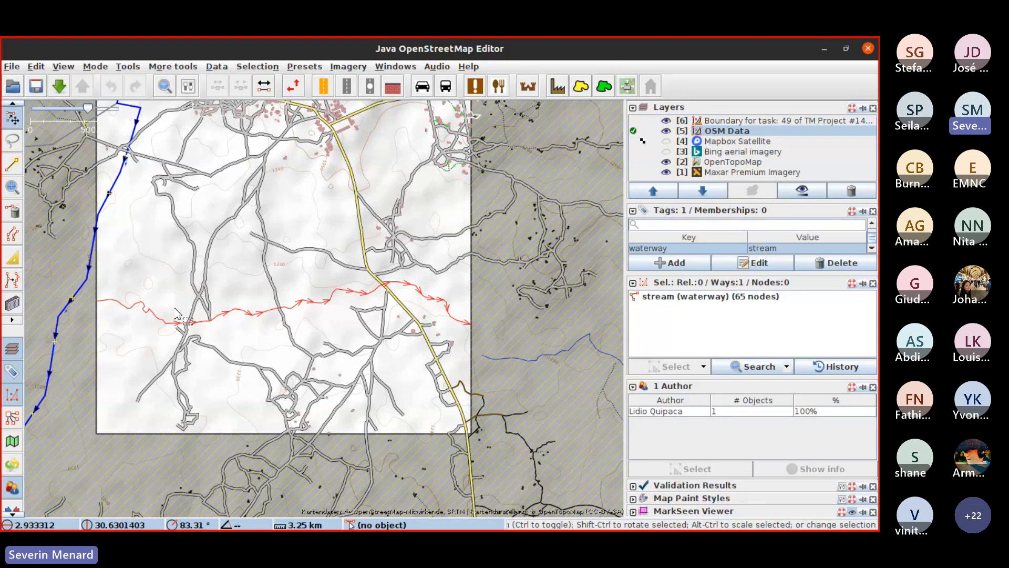
left_click_drag(176, 313, 239, 336)
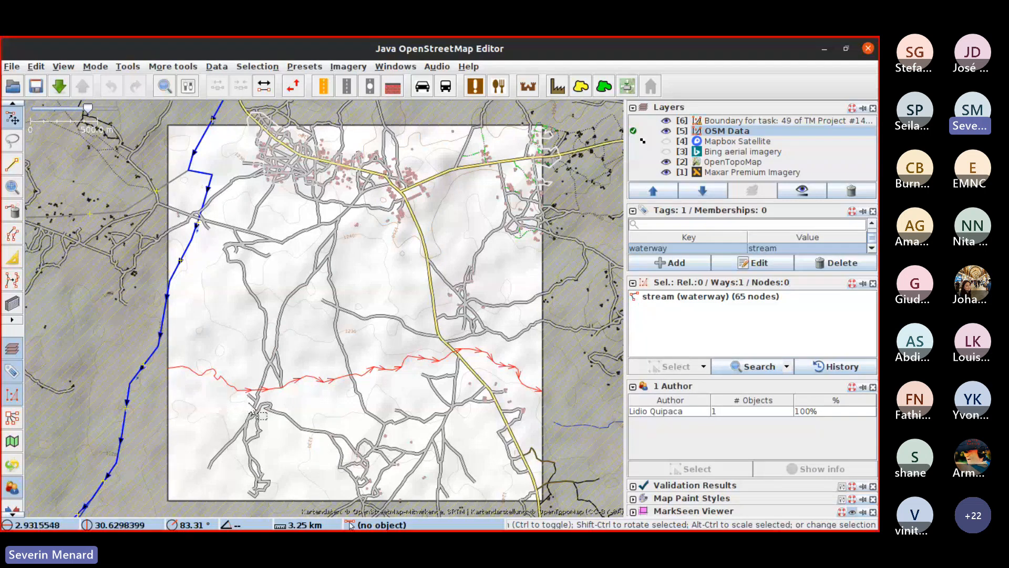
scroll(444, 404, "up", 4)
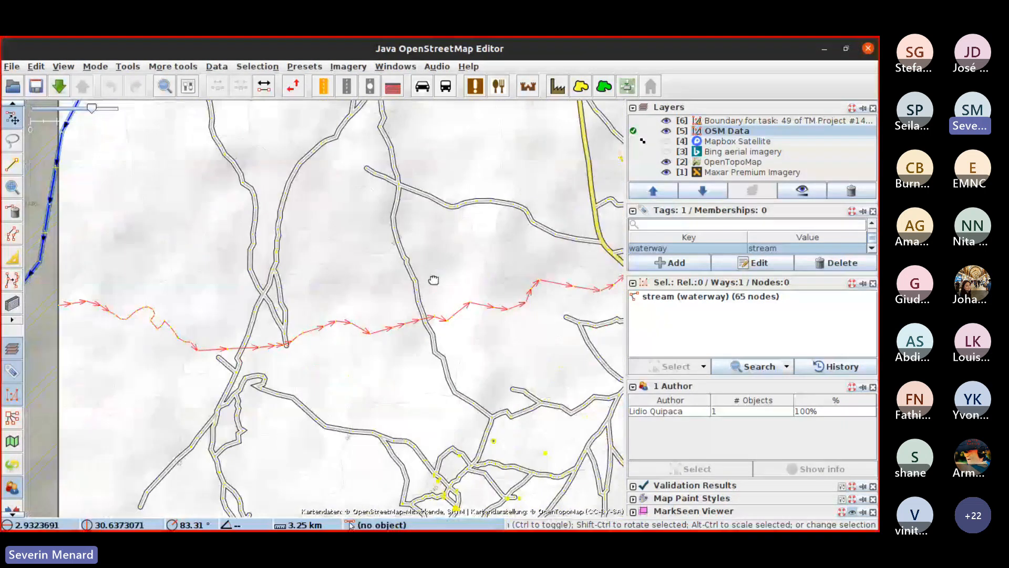
Compare the western and middle stretches of the selected stream with the nearby OpenTopoMap contour lines
right_click(435, 282)
scroll(198, 318, "up", 3)
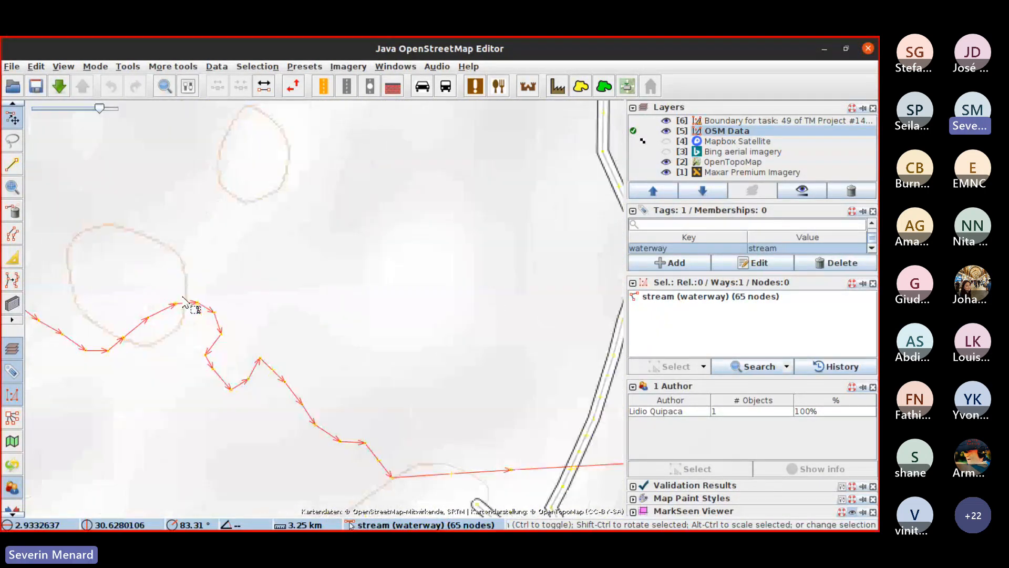
left_click_drag(341, 364, 36, 329)
scroll(316, 330, "down", 4)
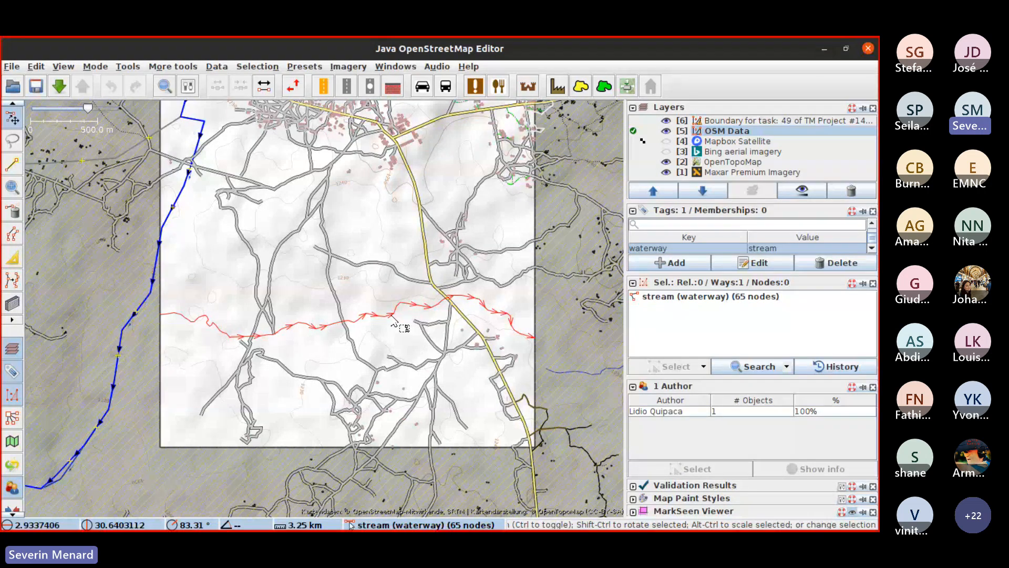
left_click_drag(400, 323, 337, 324)
scroll(313, 304, "up", 3)
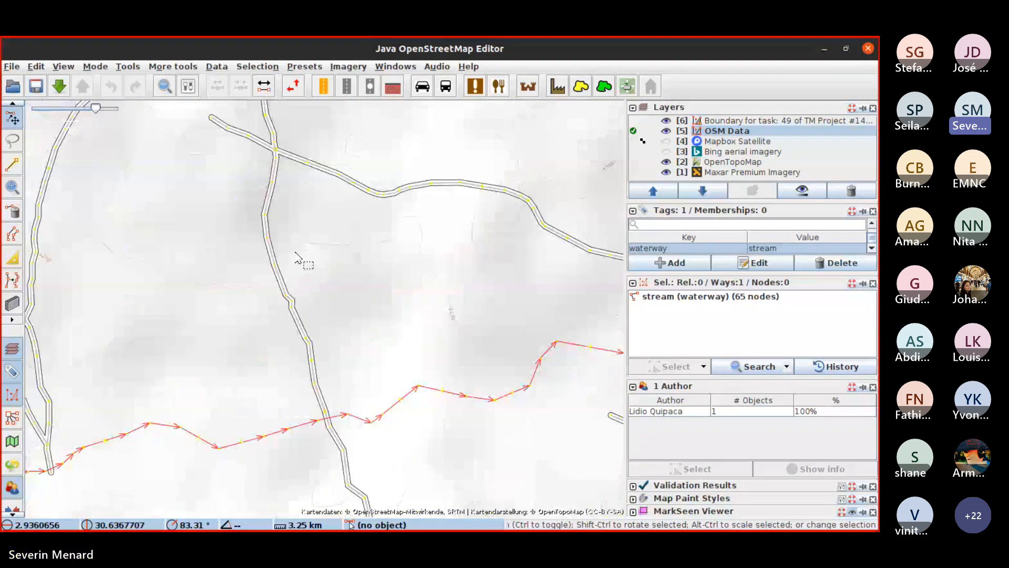
scroll(257, 271, "up", 2)
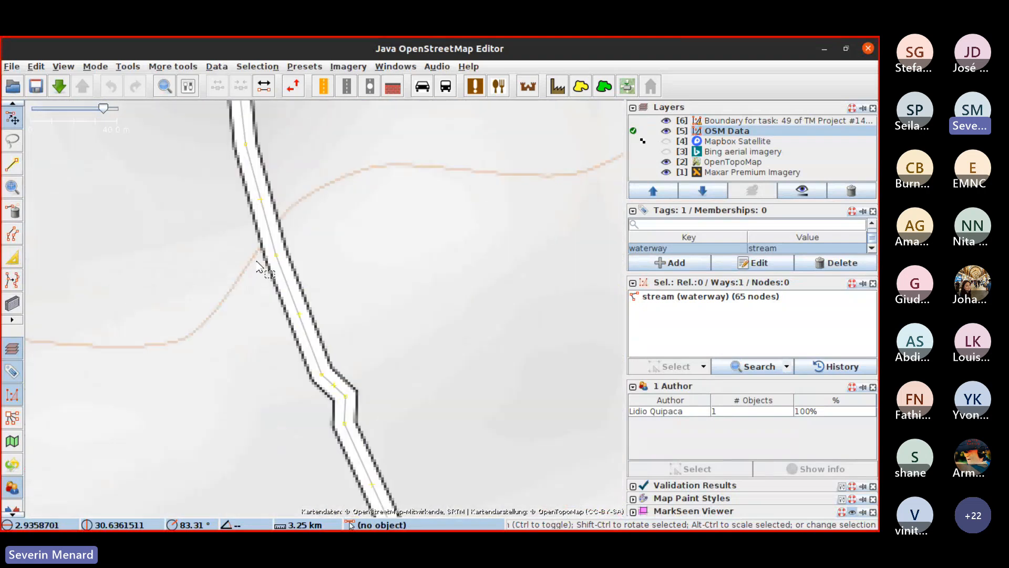
scroll(259, 263, "down", 2)
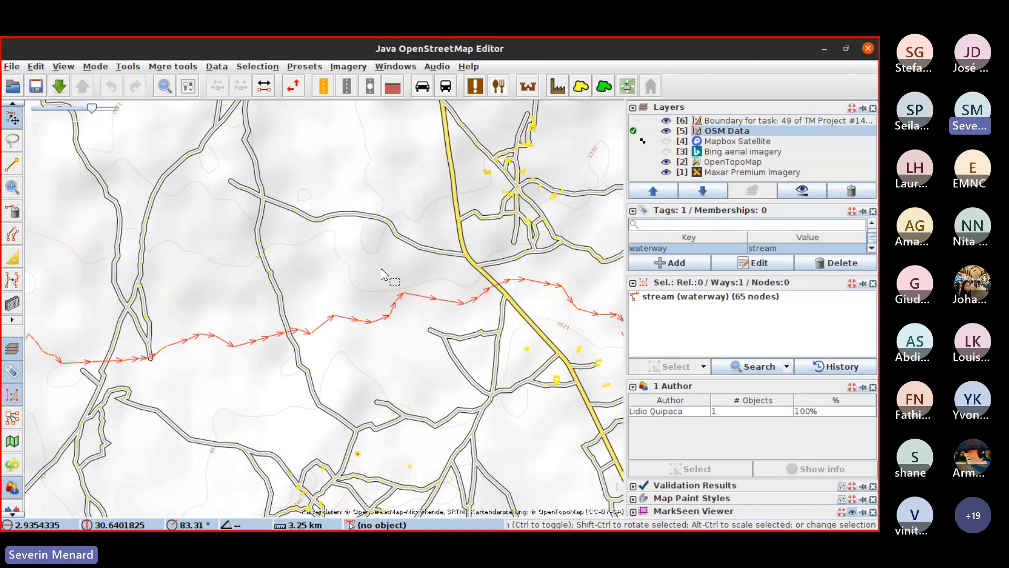
Follow the selected stream to the task's eastern boundary and examine its alignment with the waterway outside the square
left_click_drag(536, 302, 355, 284)
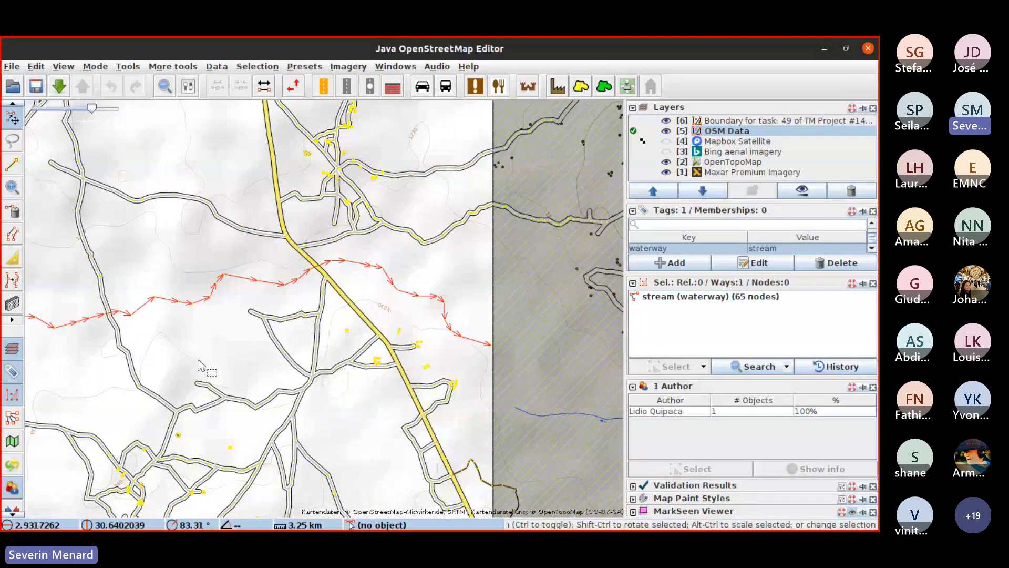
left_click_drag(576, 346, 371, 331)
left_click_drag(427, 345, 353, 290)
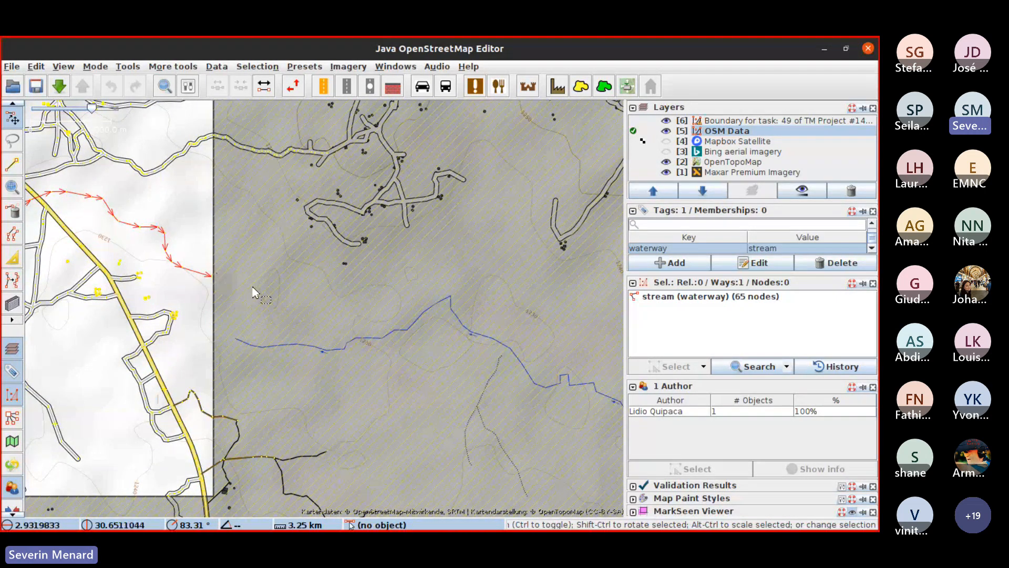
left_click_drag(402, 342, 694, 332)
left_click_drag(257, 315, 687, 284)
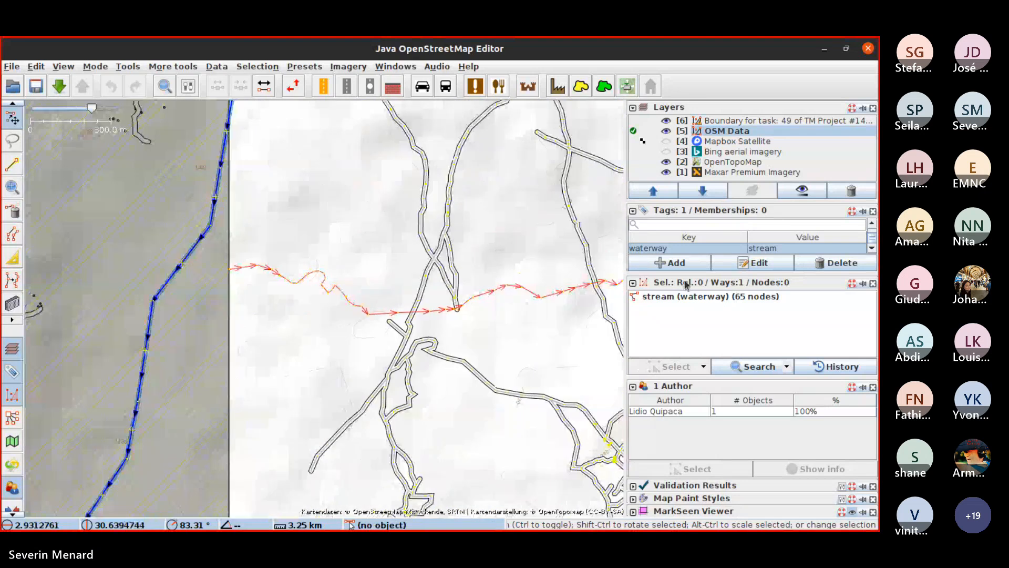
Examine the waterway west of the task square and the surrounding contour elevations in relation to both ends of the selected stream
left_click_drag(310, 292, 401, 291)
scroll(270, 291, "up", 2)
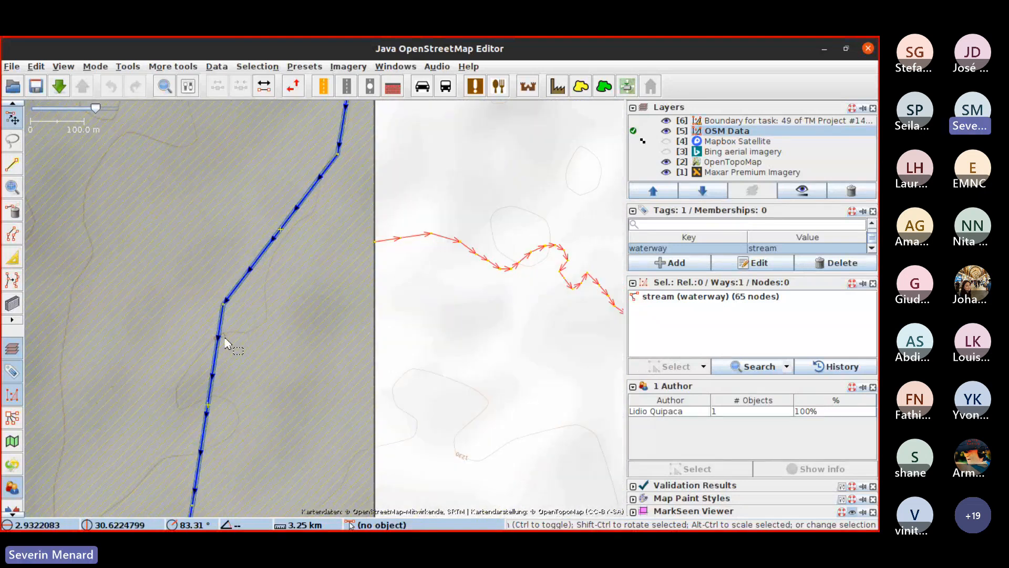
left_click_drag(208, 387, 346, 225)
scroll(271, 330, "down", 2)
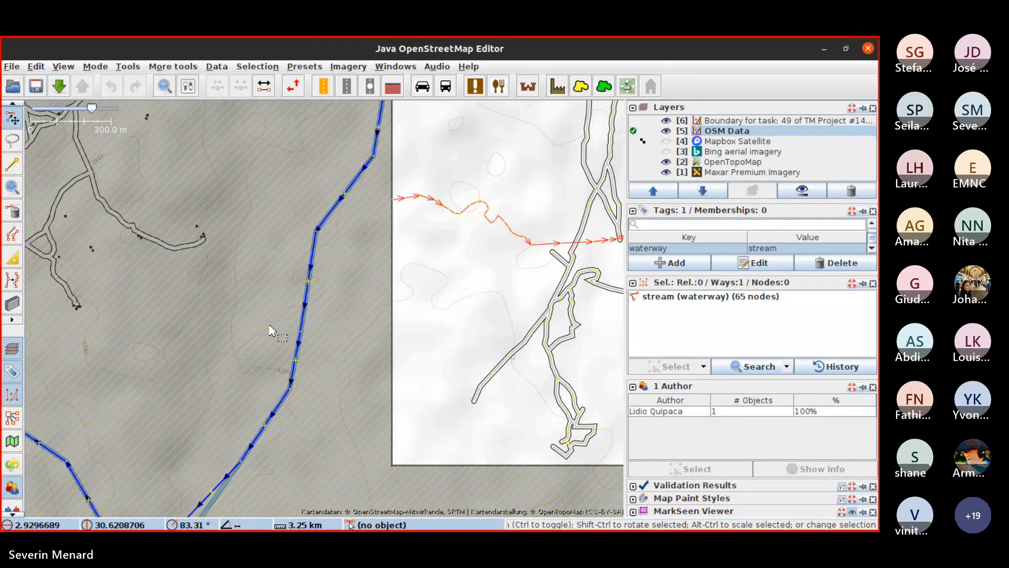
scroll(262, 360, "up", 2)
scroll(425, 459, "down", 2)
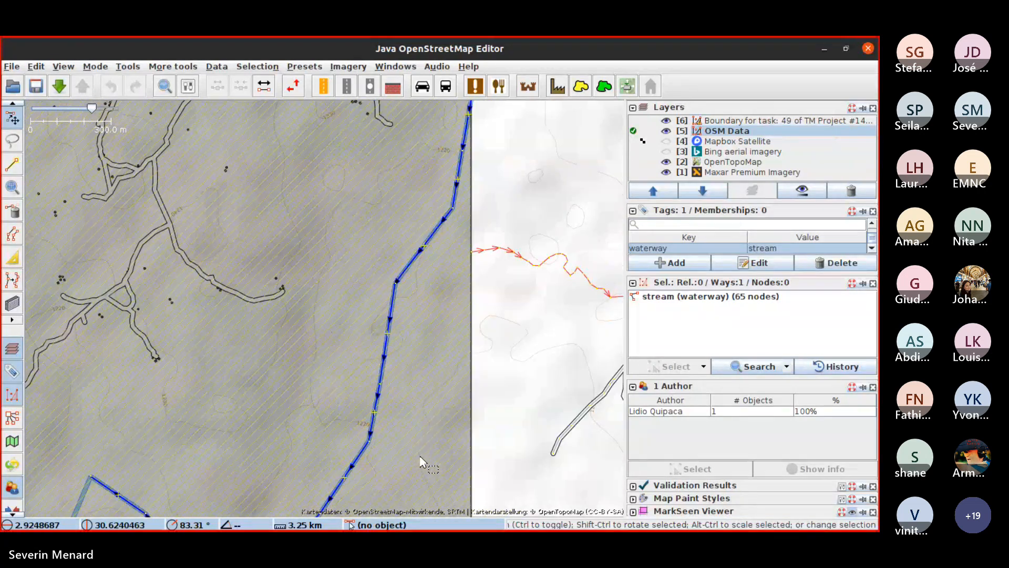
scroll(430, 377, "up", 2)
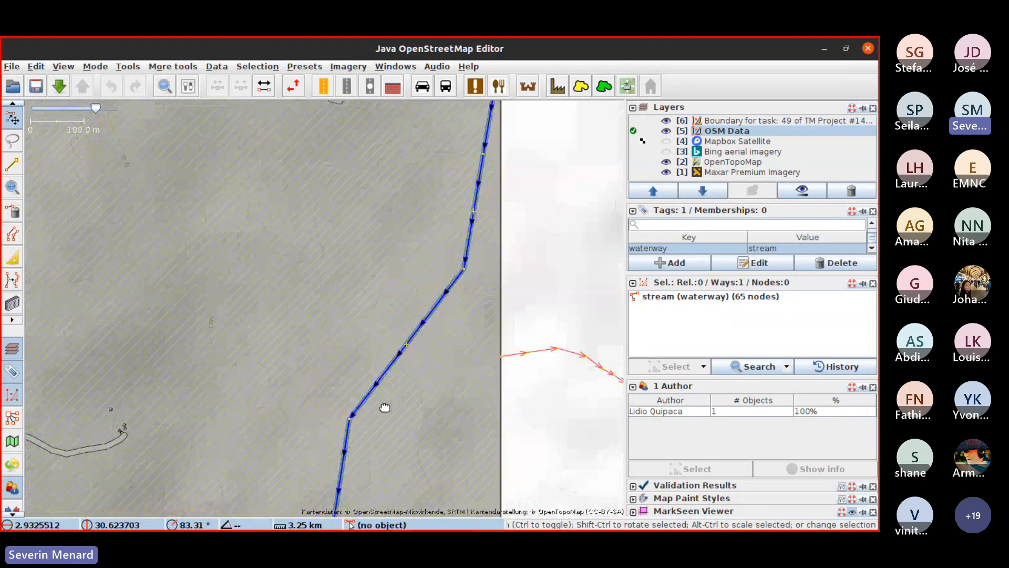
scroll(175, 430, "up", 1)
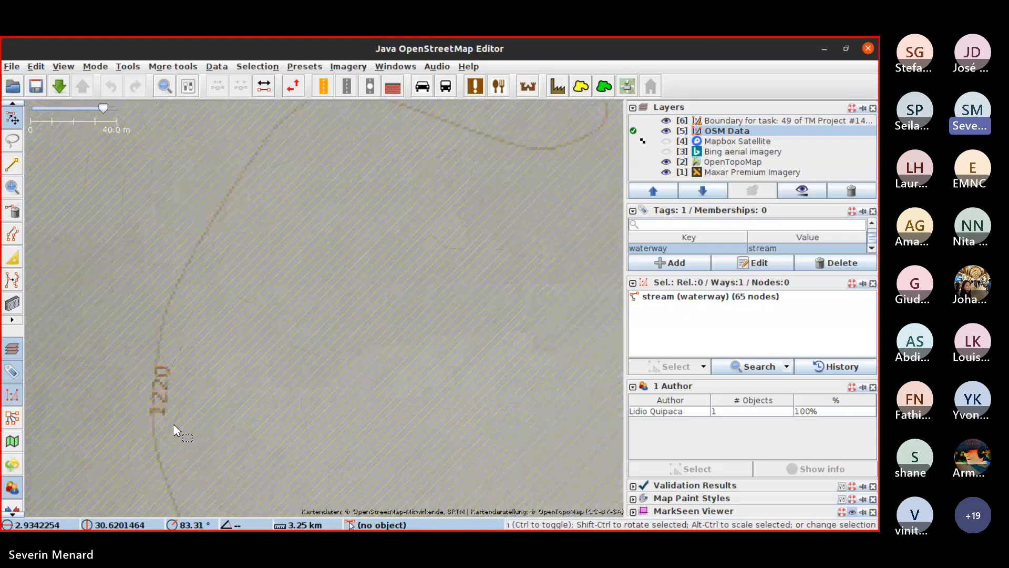
scroll(175, 428, "down", 4)
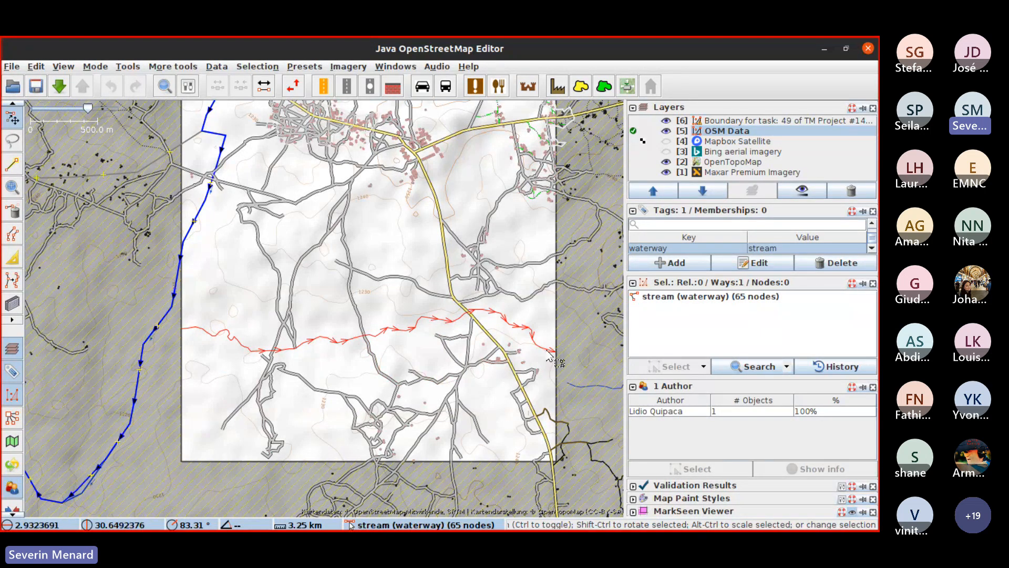
scroll(558, 353, "up", 1)
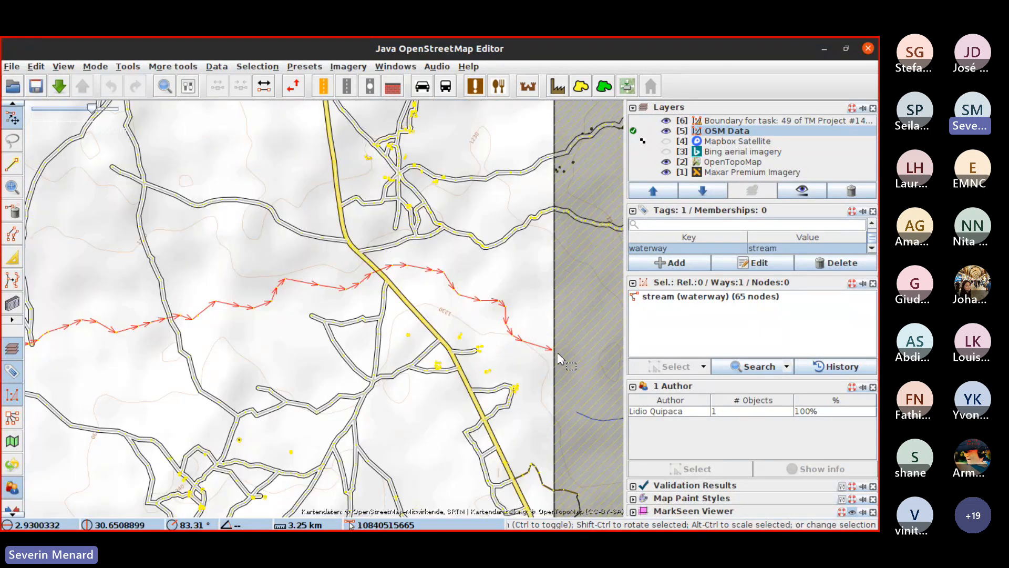
scroll(549, 356, "down", 1)
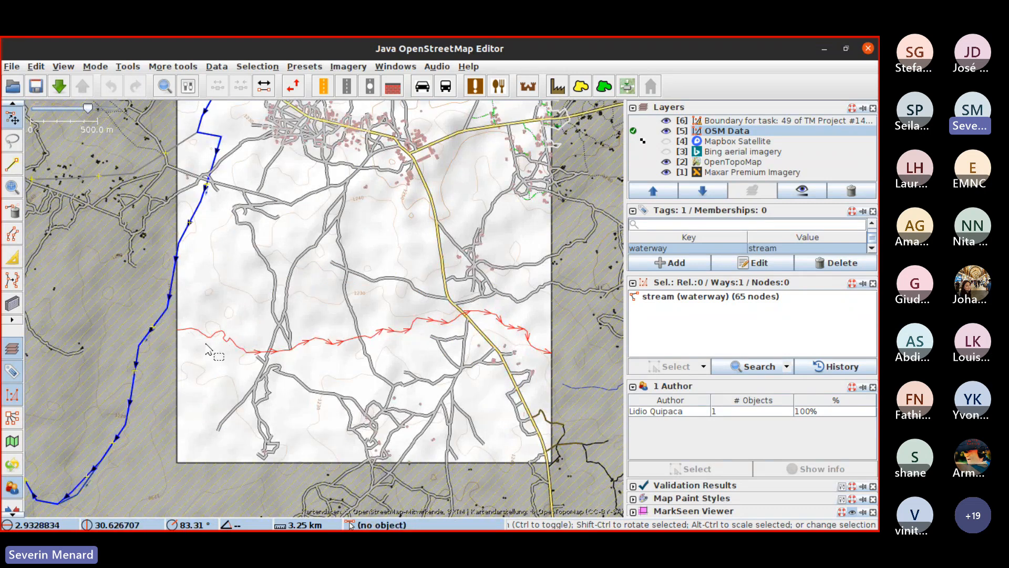
Hide the OpenTopoMap layer and inspect the stream's main road crossing and the land north of it on Maxar Premium Imagery
left_click(666, 163)
scroll(550, 324, "up", 8)
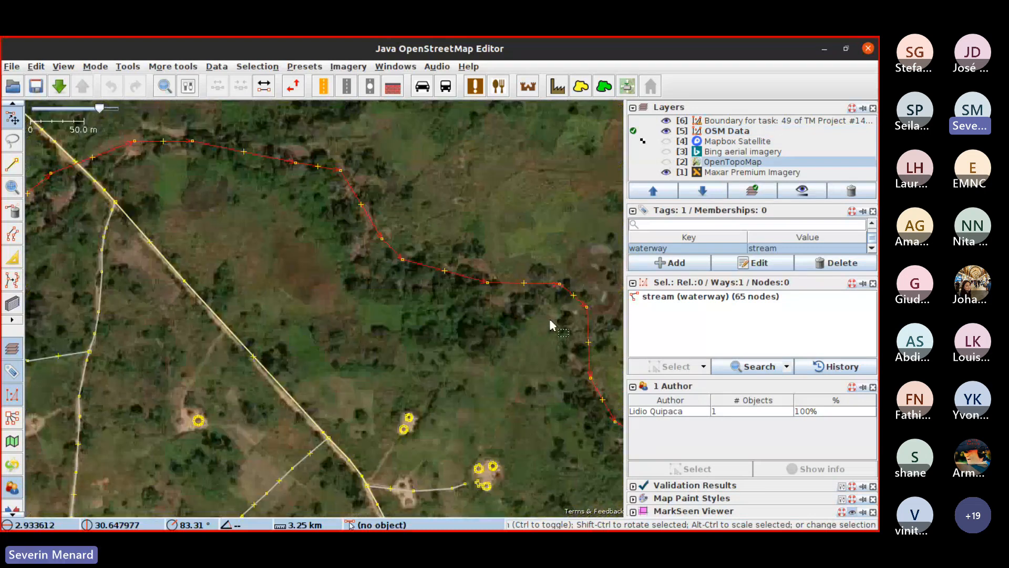
left_click_drag(495, 317, 582, 361)
left_click_drag(389, 298, 459, 285)
left_click_drag(322, 291, 505, 383)
left_click_drag(392, 333, 492, 505)
left_click_drag(387, 274, 386, 508)
left_click_drag(368, 201, 396, 467)
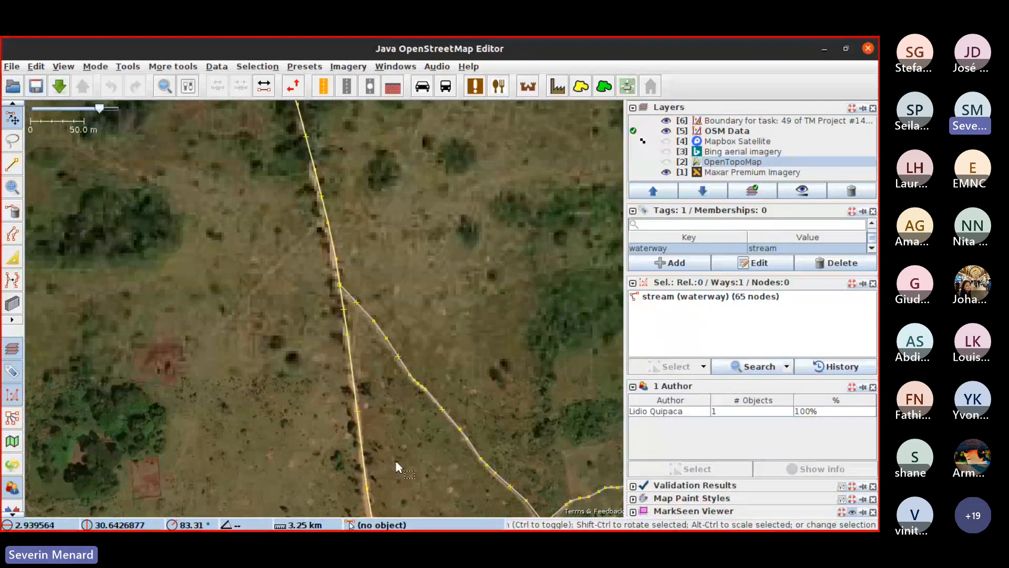
Follow the middle stretch of the selected stream eastward and compare it with the tree line on the satellite imagery
scroll(365, 331, "down", 2)
left_click_drag(378, 347, 436, 68)
left_click_drag(388, 473, 445, 159)
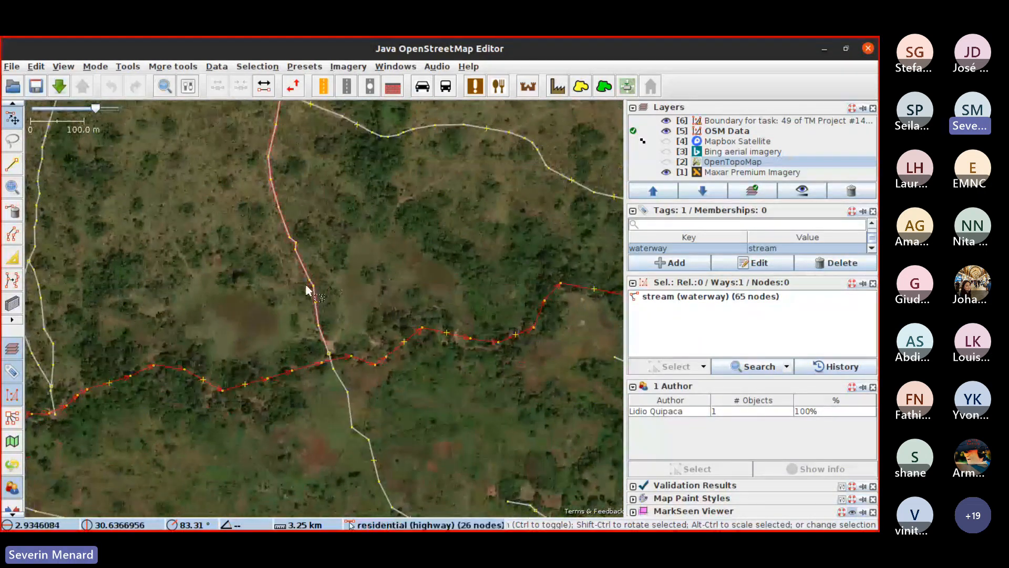
left_click_drag(276, 392, 376, 342)
left_click_drag(232, 354, 113, 282)
left_click_drag(339, 303, 161, 366)
left_click_drag(385, 333, 33, 344)
Examine closely how the stream's bends east of the main road match the channel and vegetation on the satellite imagery
scroll(467, 328, "up", 2)
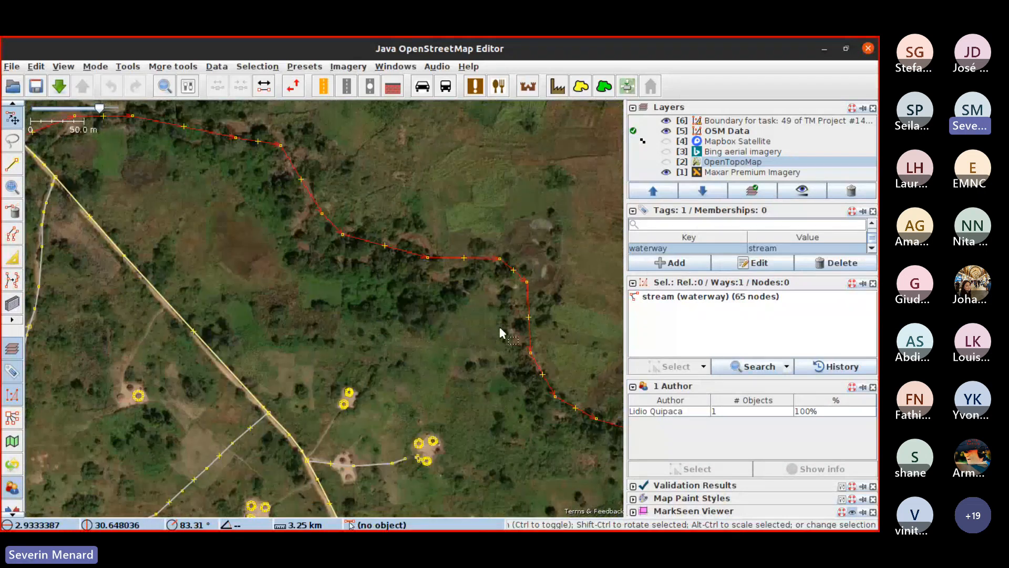
left_click_drag(545, 391, 490, 379)
scroll(473, 278, "up", 2)
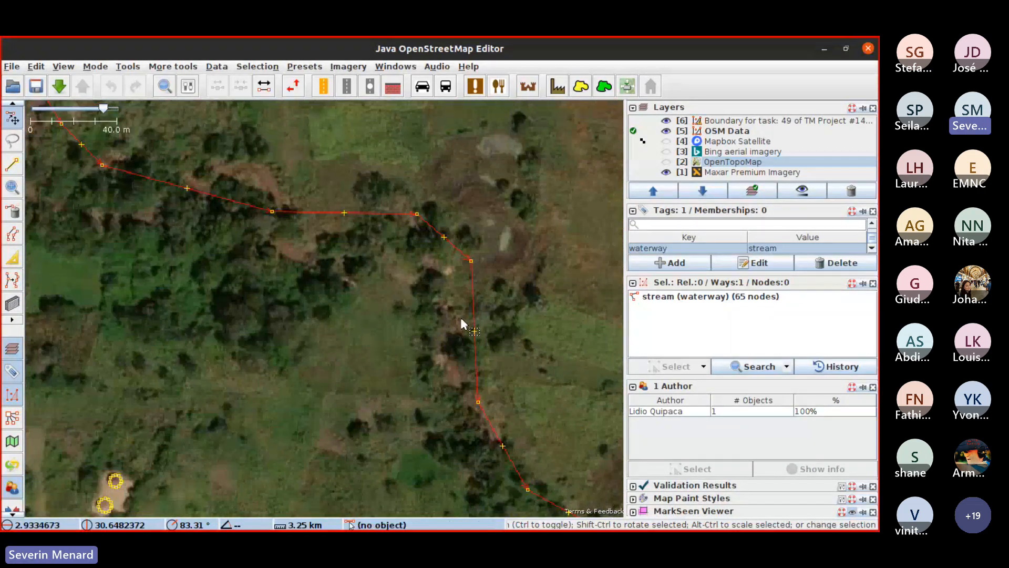
left_click_drag(354, 291, 538, 422)
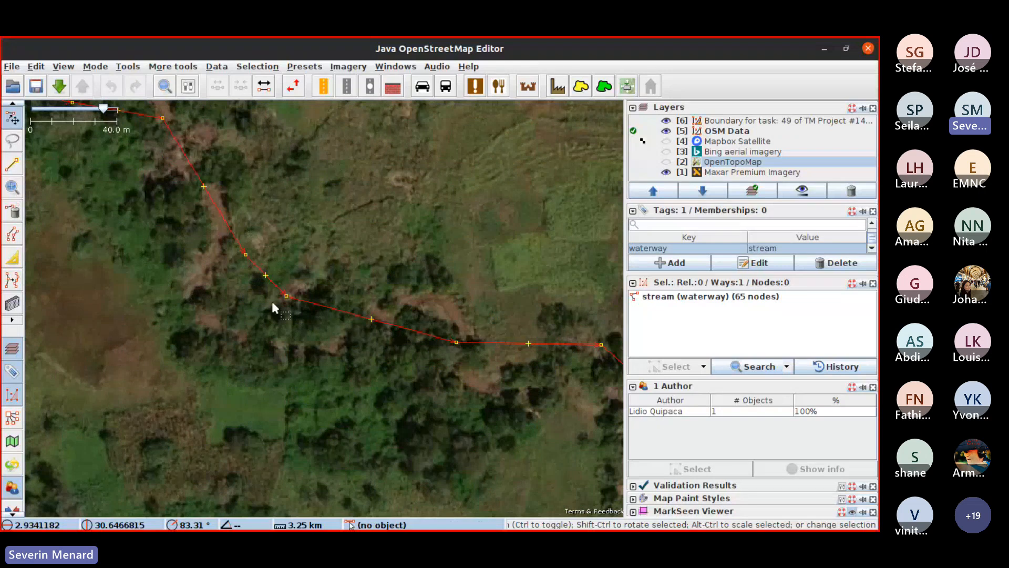
left_click_drag(422, 349, 336, 293)
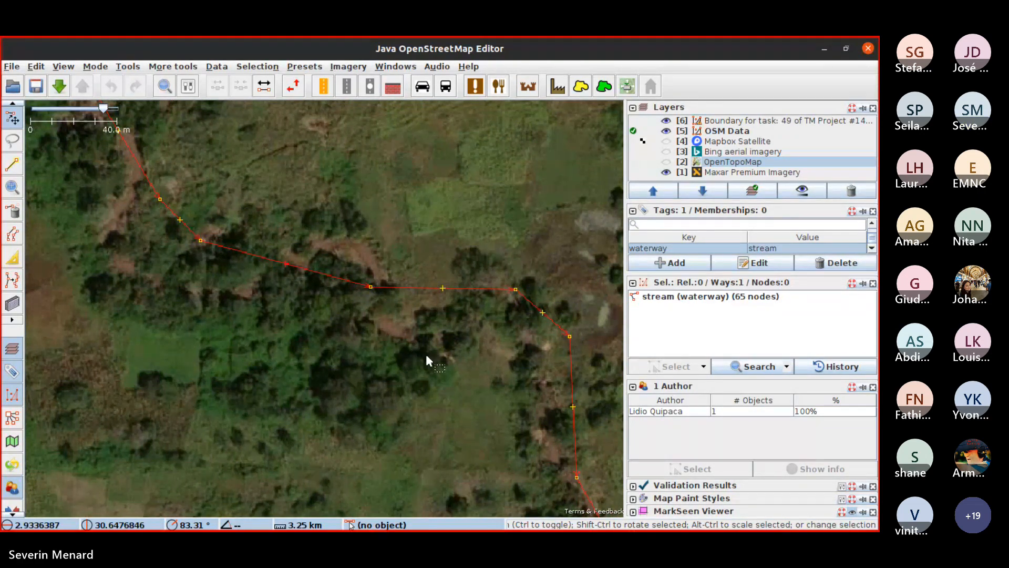
left_click_drag(549, 339, 450, 265)
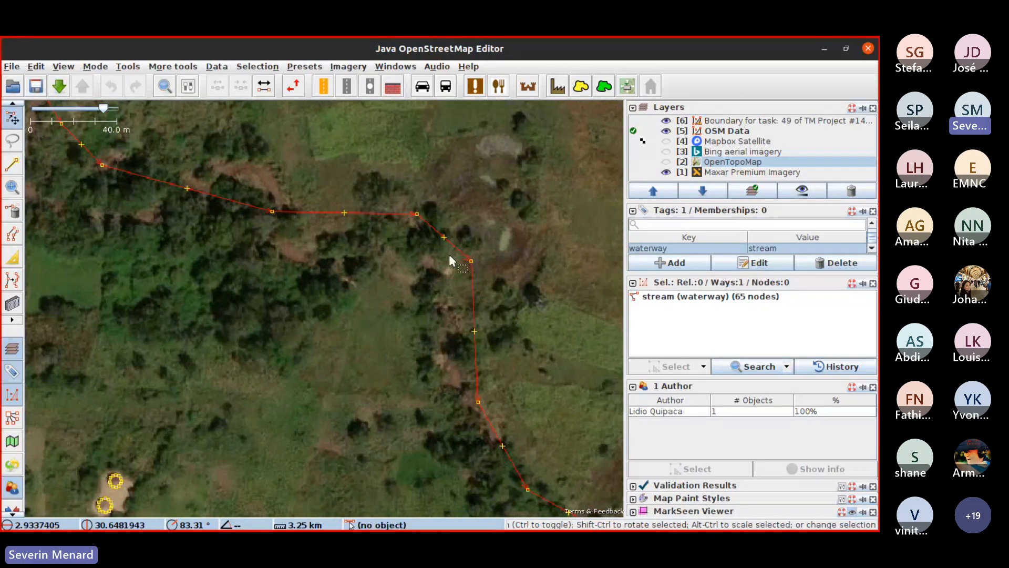
left_click_drag(389, 241, 338, 265)
scroll(432, 346, "down", 2)
left_click_drag(418, 363, 266, 254)
left_click_drag(191, 207, 316, 347)
mouse_move(190, 269)
left_mouse_down()
mouse_move(382, 329)
mouse_move(82, 195)
left_mouse_up()
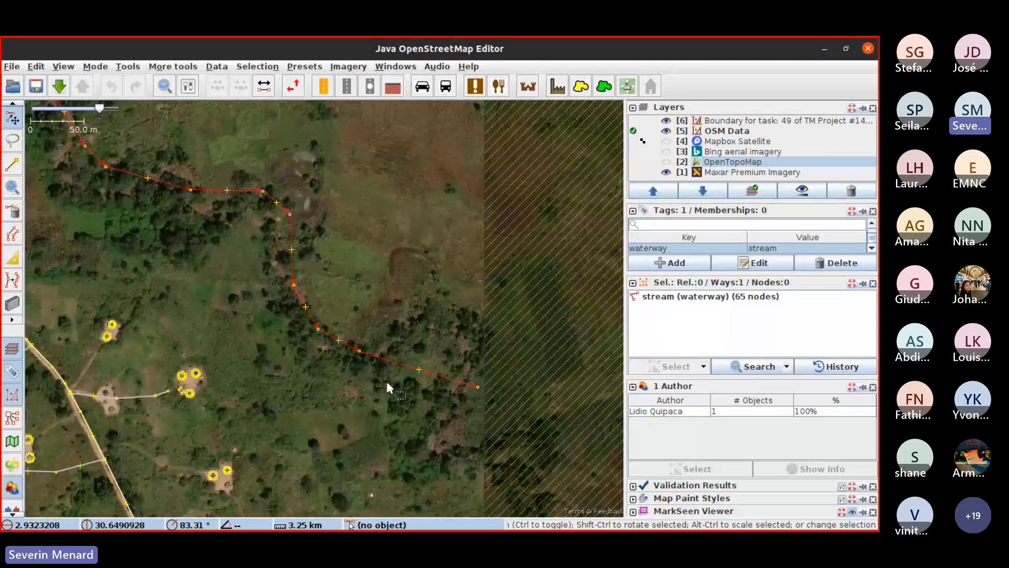
Review the stream's overall course on the imagery and inspect its end node at the task's eastern boundary
scroll(254, 345, "down", 4)
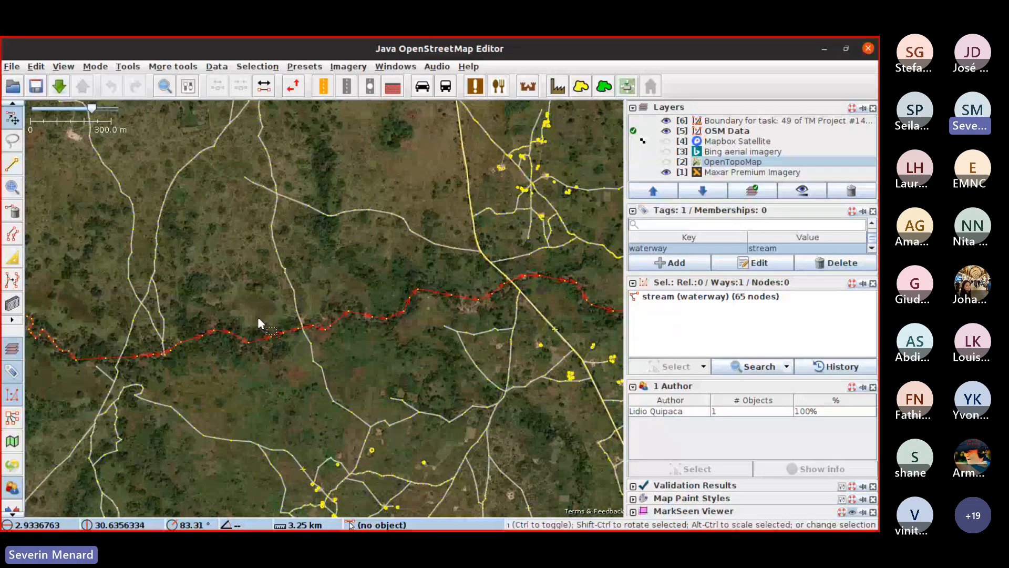
left_click_drag(417, 353, 268, 364)
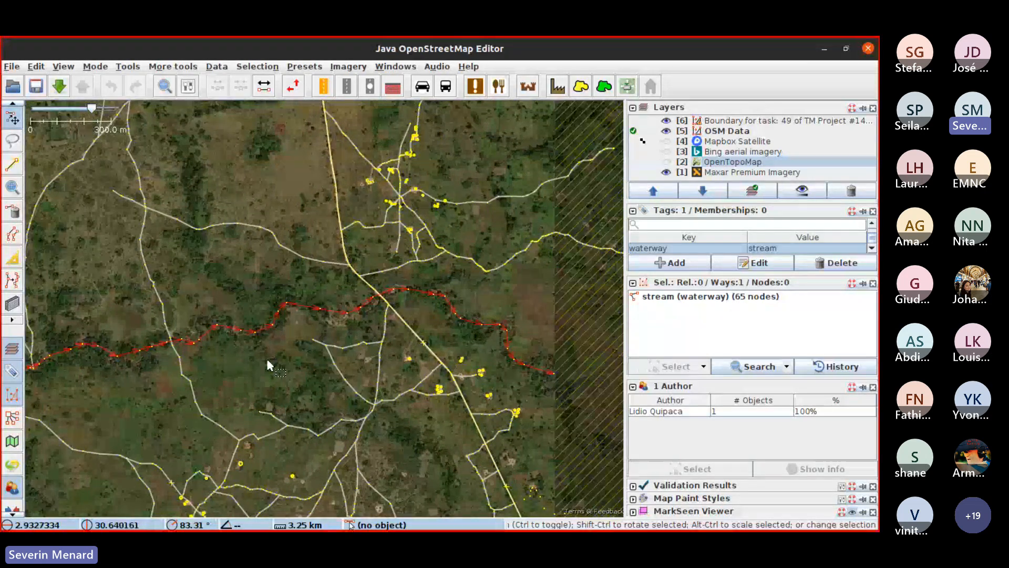
left_click_drag(363, 345, 220, 351)
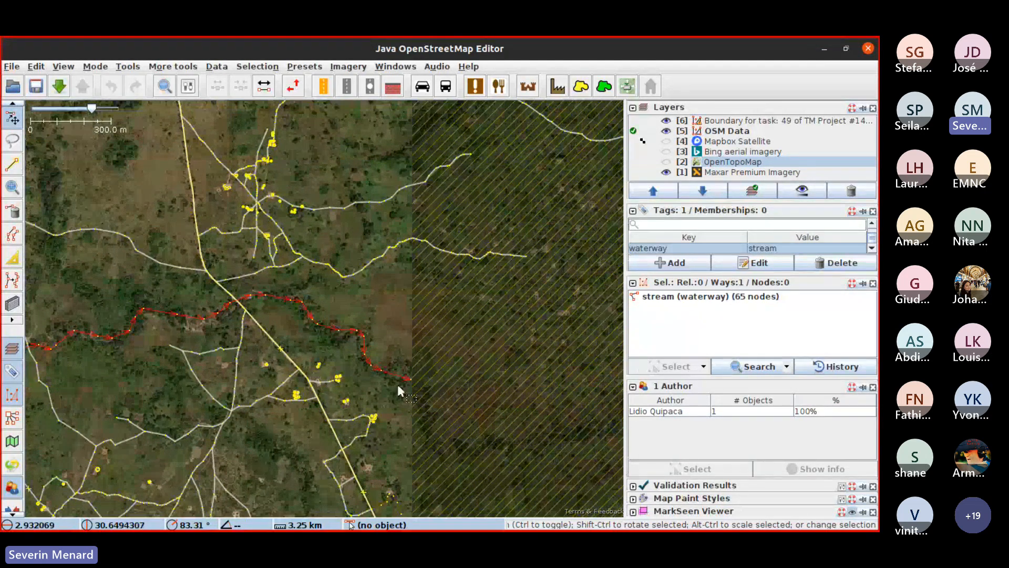
scroll(415, 389, "up", 3)
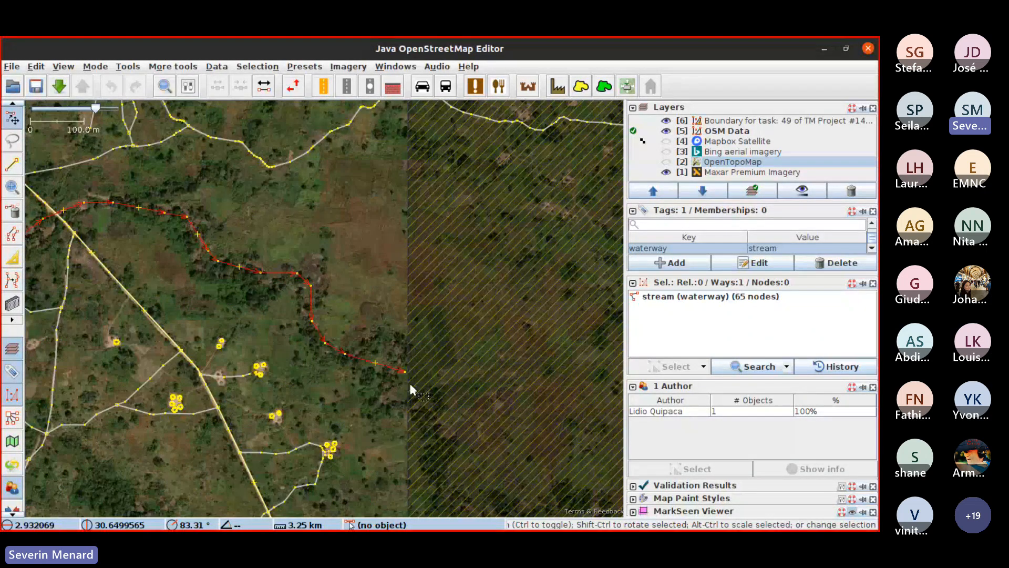
scroll(402, 384, "down", 3)
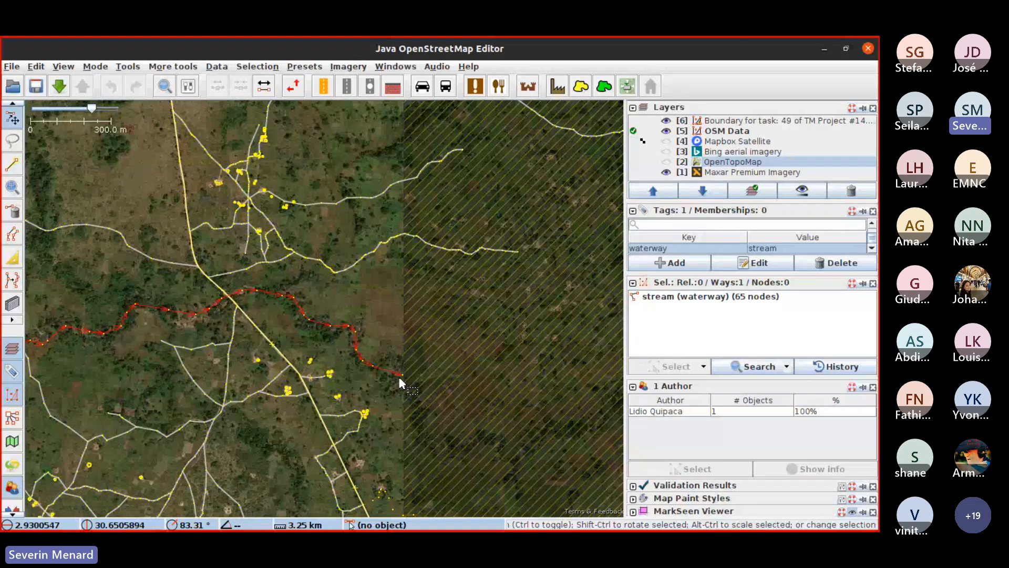
scroll(401, 382, "up", 3)
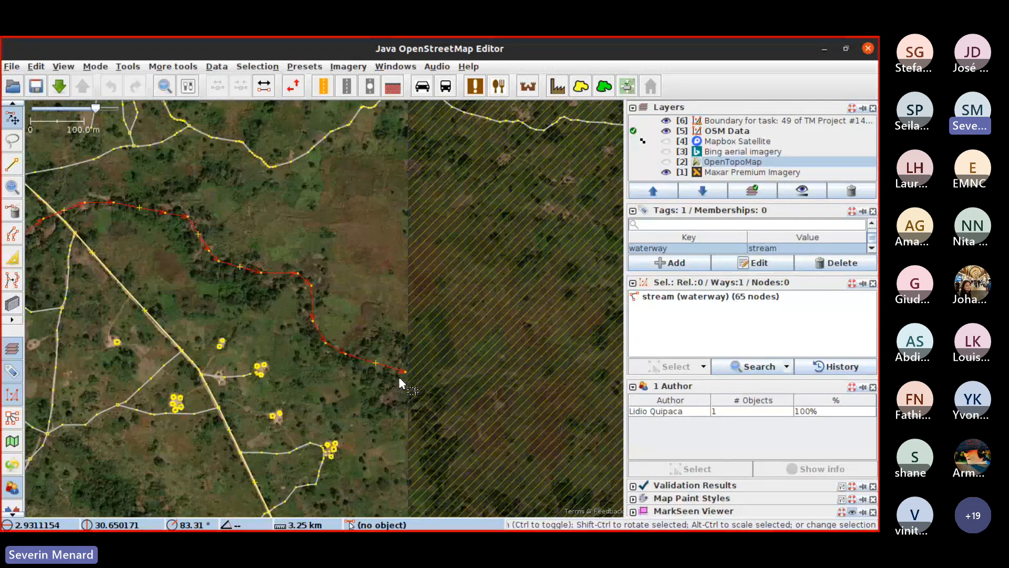
scroll(400, 382, "up", 4)
scroll(403, 403, "down", 4)
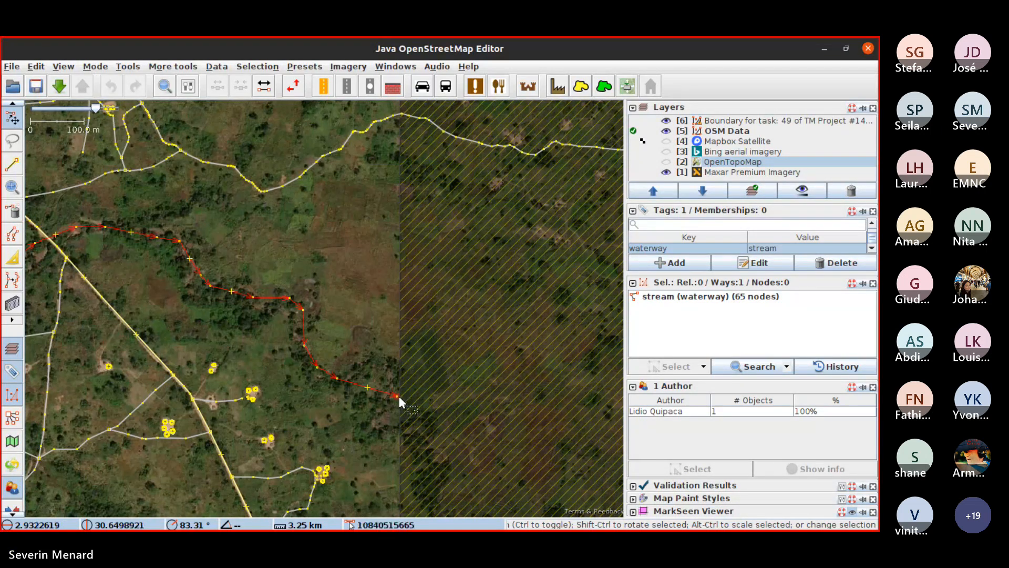
Deselect the stream and examine the imagery just beyond its eastern end outside the task square
left_click_drag(435, 426, 342, 350)
right_click(342, 350)
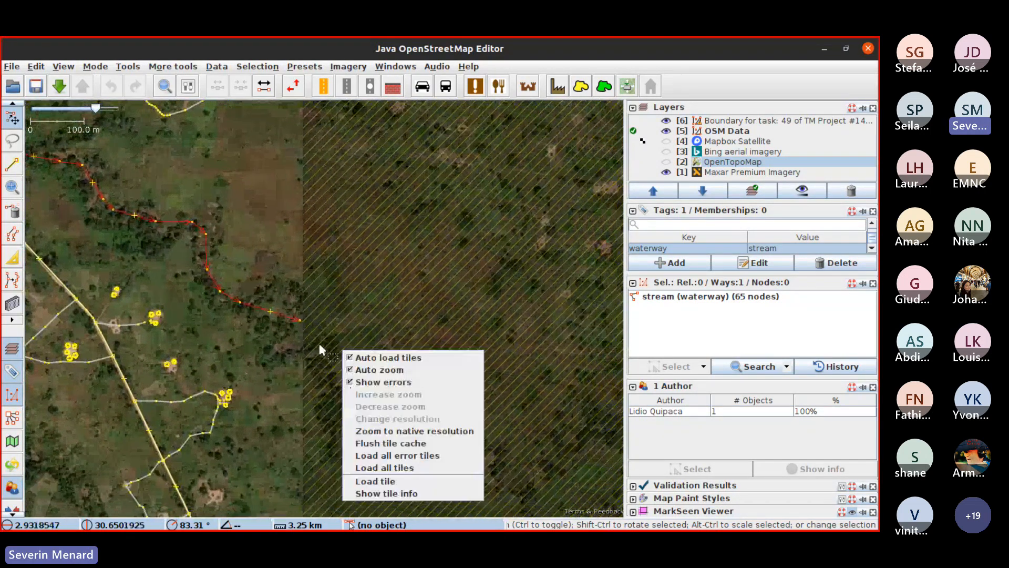
left_click(320, 346)
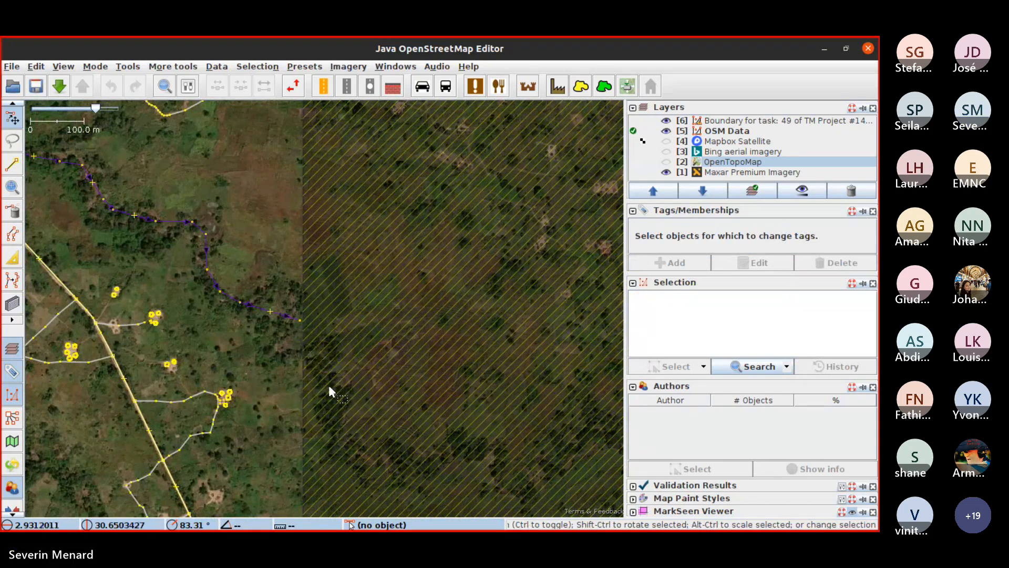
mouse_move(374, 401)
left_mouse_down()
mouse_move(102, 344)
mouse_move(280, 375)
left_mouse_up()
scroll(203, 316, "up", 2)
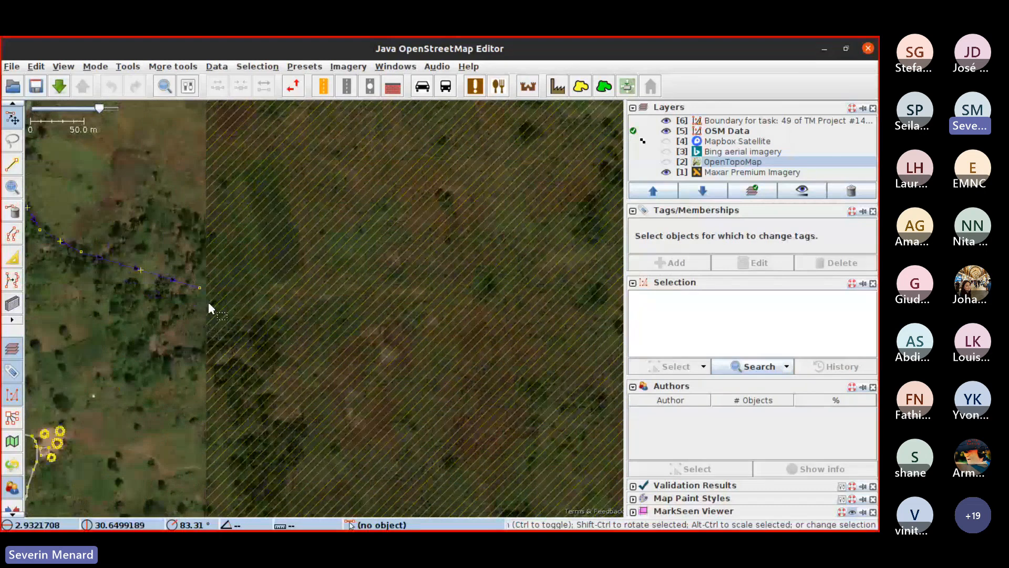
Extend the stream beyond the task's western boundary by moving its end node southwest toward the neighbouring waterway
left_click_drag(218, 352, 615, 349)
scroll(493, 360, "down", 4)
scroll(352, 371, "up", 5)
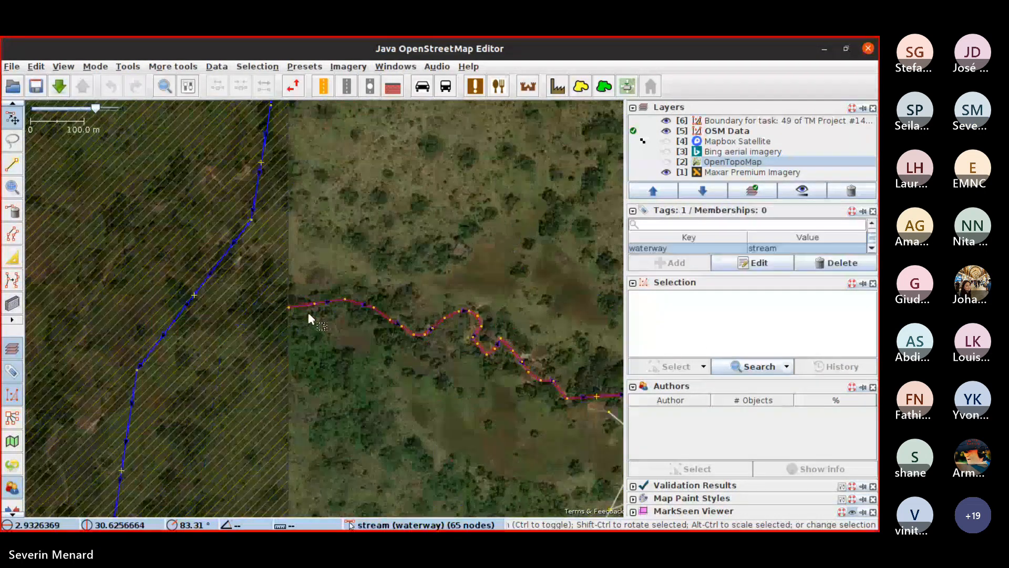
scroll(240, 281, "down", 5)
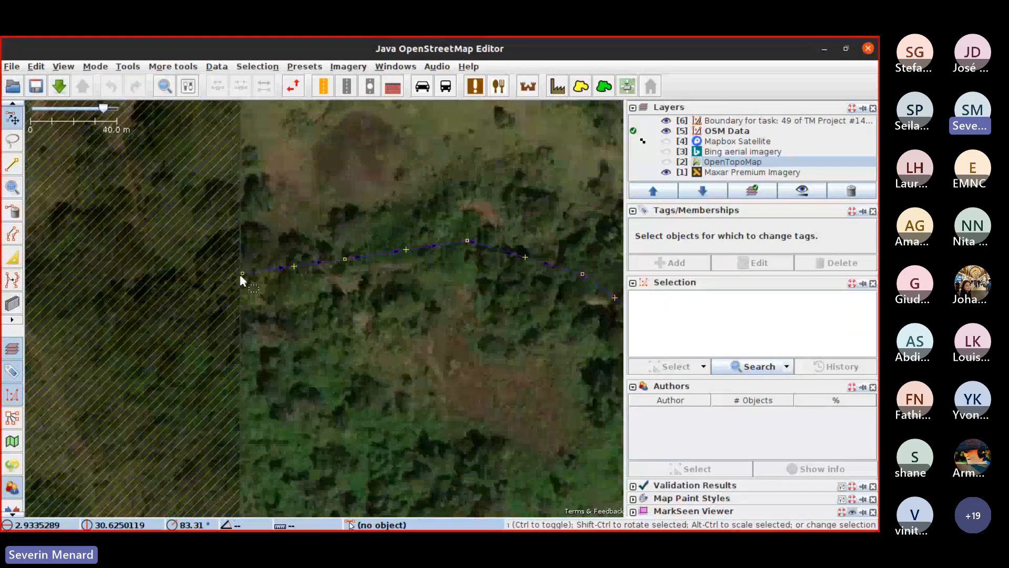
scroll(370, 340, "up", 5)
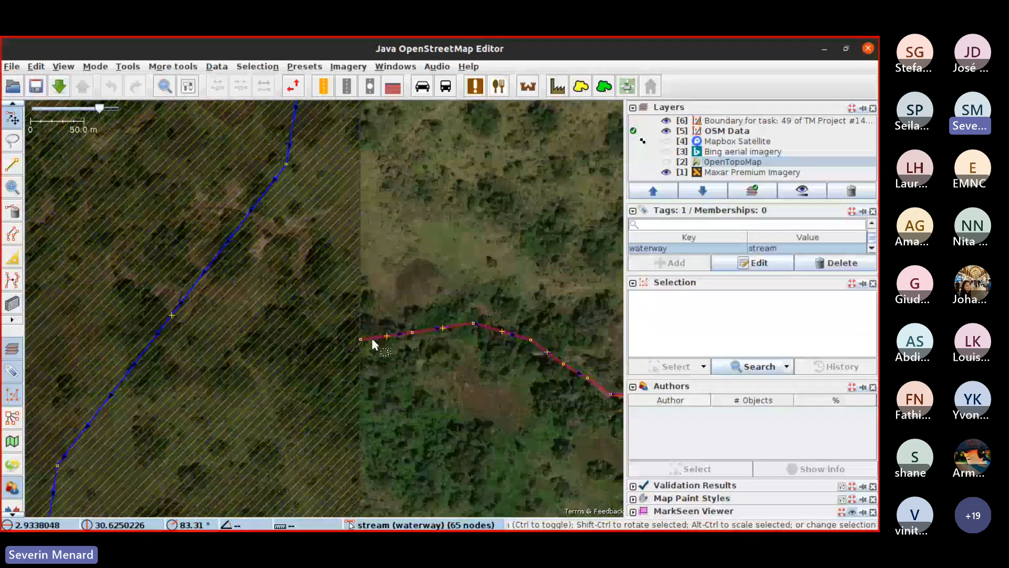
left_click_drag(366, 342, 334, 390)
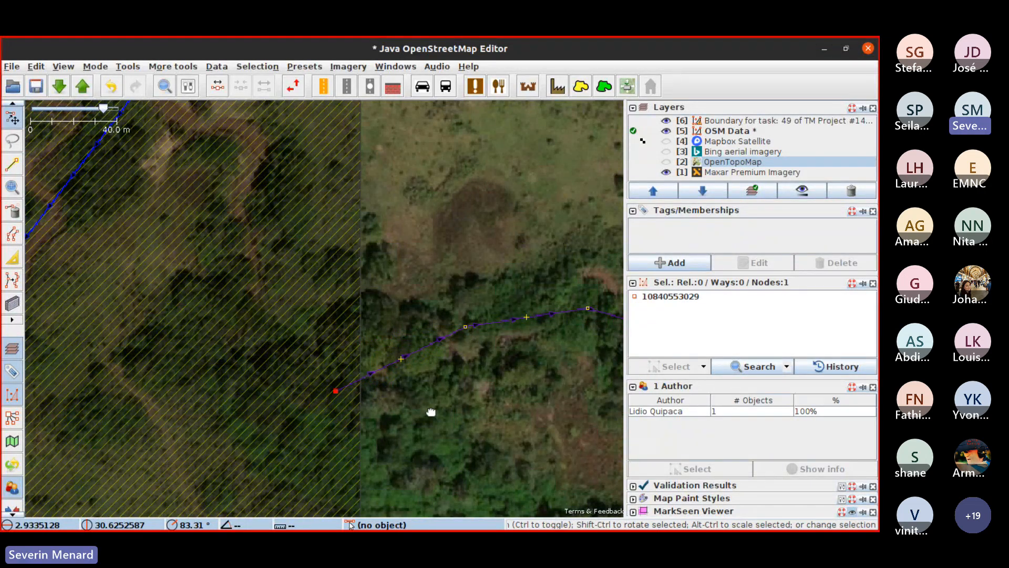
Select the whole stream crossing the western task boundary and reverse its way direction
left_click_drag(430, 412, 282, 372)
scroll(283, 368, "down", 4)
scroll(284, 367, "up", 2)
left_click_drag(355, 359, 326, 321)
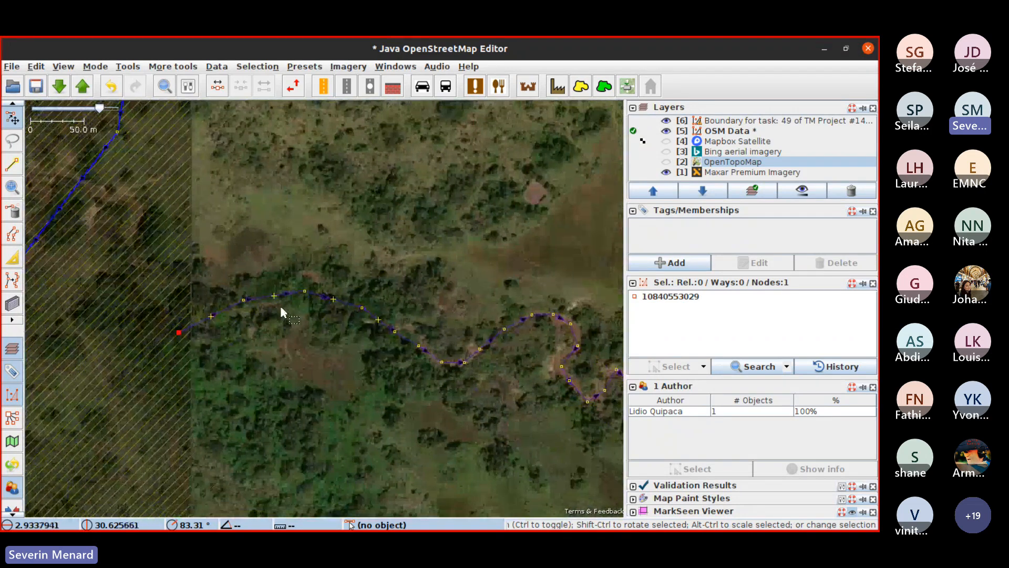
scroll(253, 307, "down", 2)
scroll(253, 307, "up", 4)
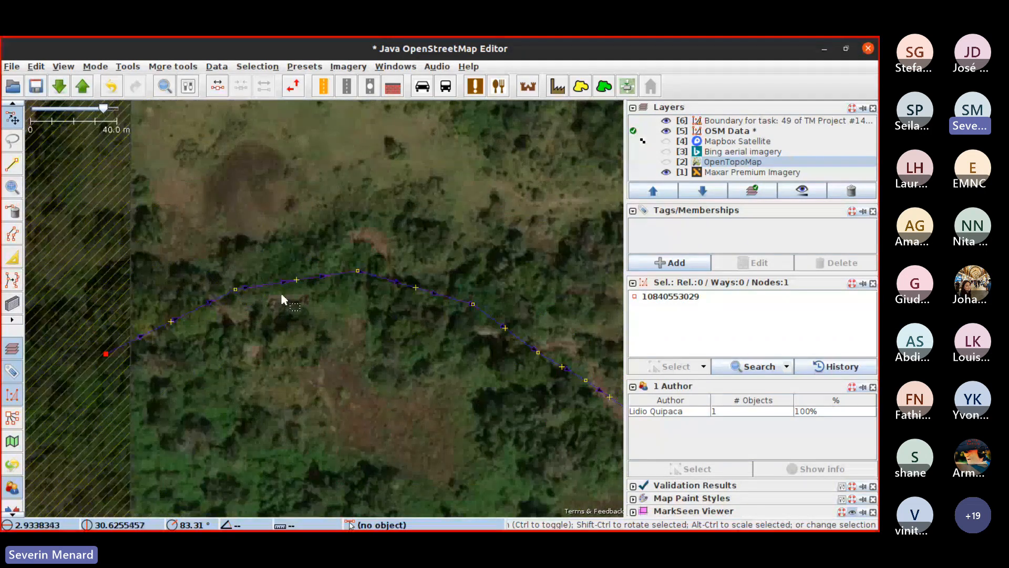
left_click(277, 287)
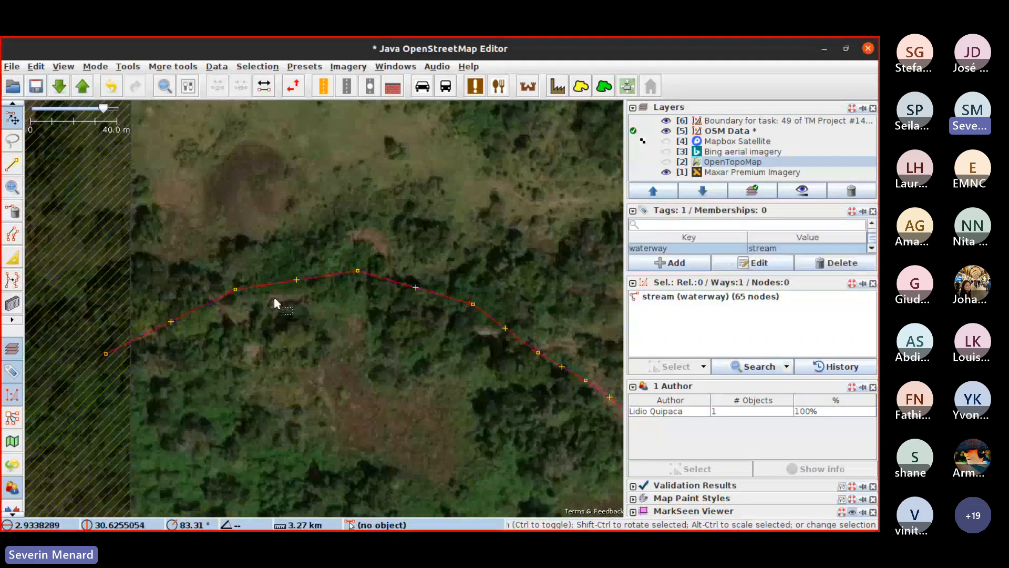
left_click(265, 88)
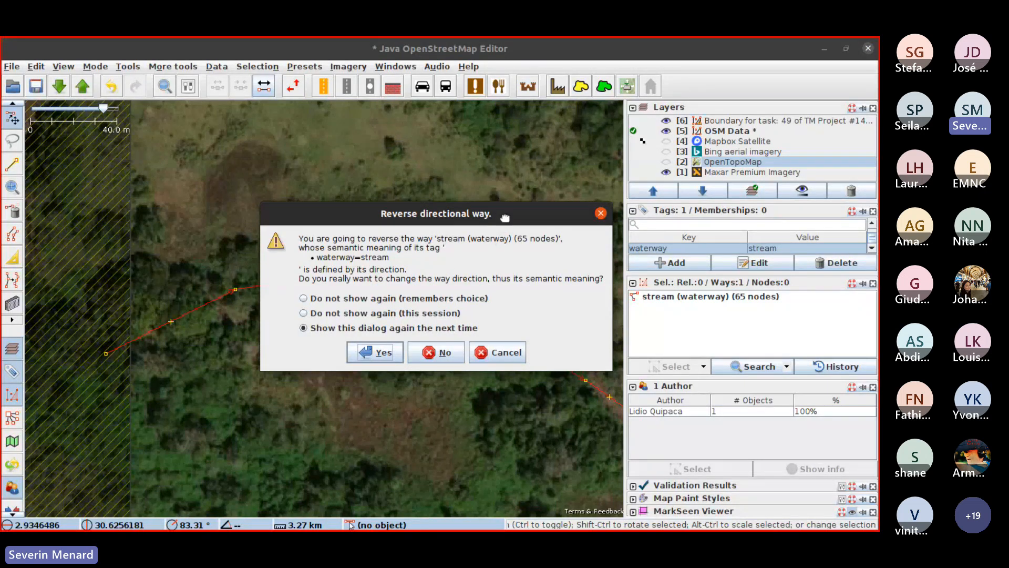
left_click_drag(505, 217, 541, 302)
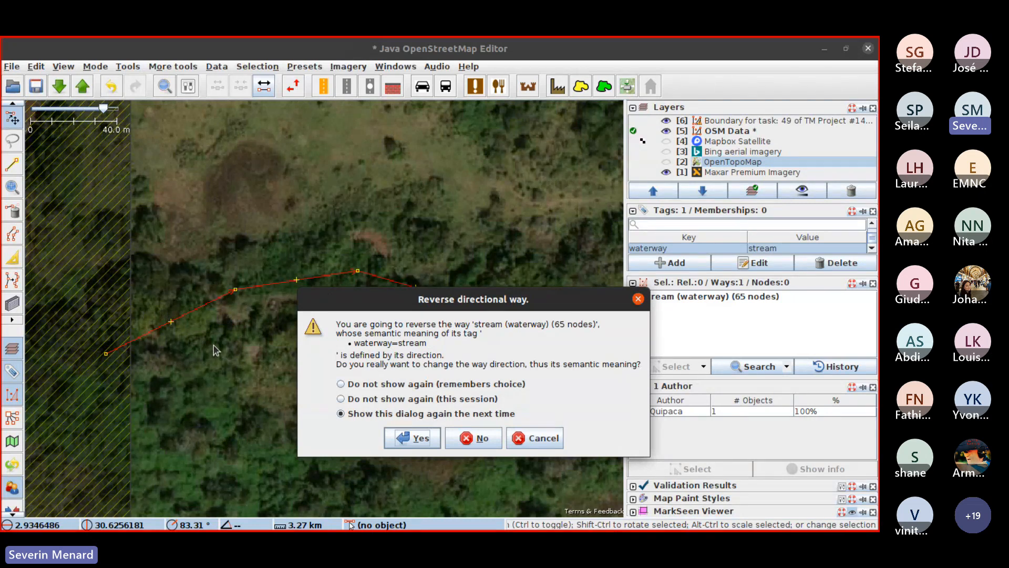
left_click(416, 438)
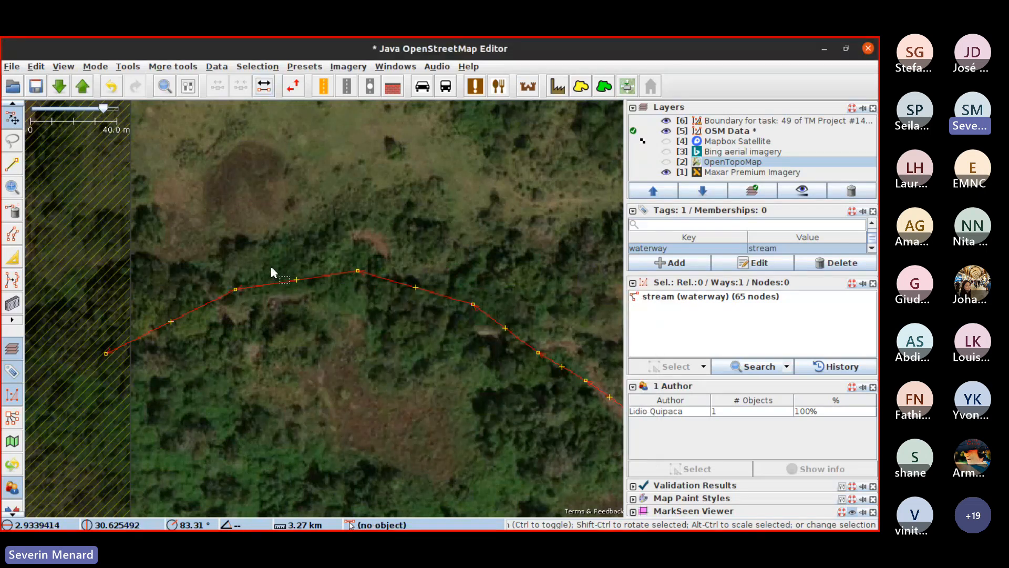
Use Improve Way Accuracy to refine the stream's first tight loop east of the boundary, adding nodes along the channel's bends
left_click(16, 284)
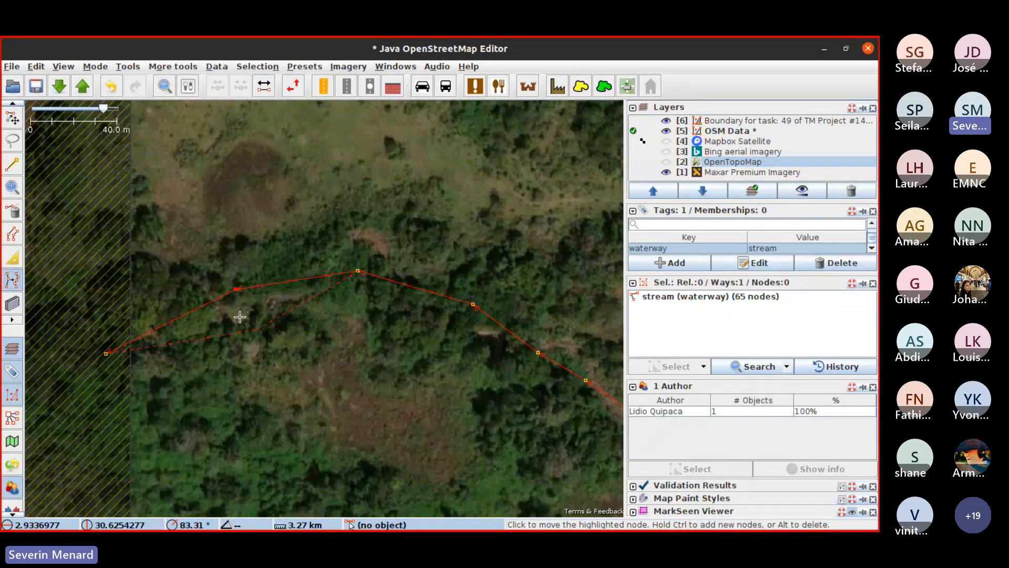
left_click_drag(338, 311, 99, 231)
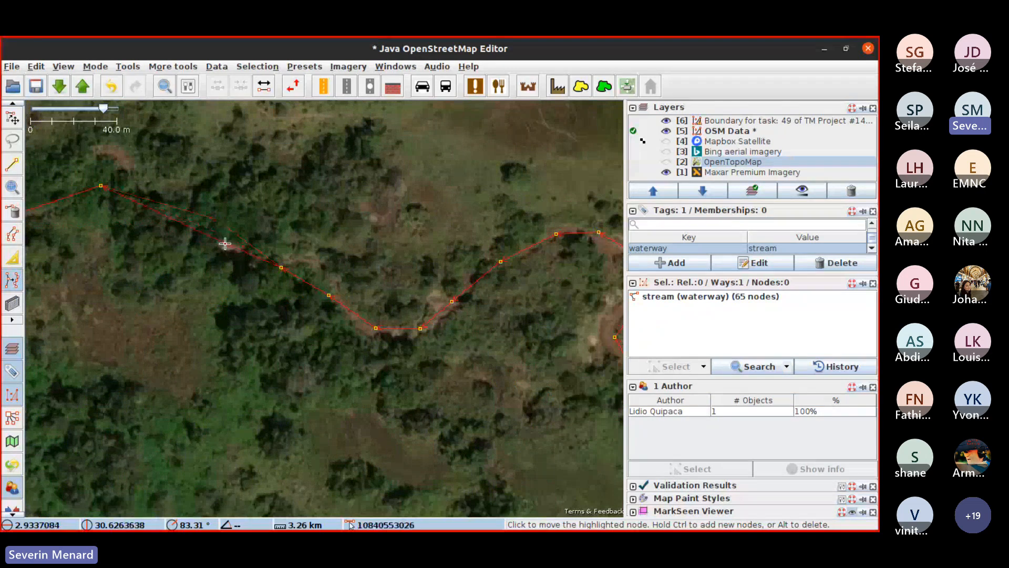
left_click_drag(447, 333, 216, 351)
left_click_drag(478, 307, 465, 250)
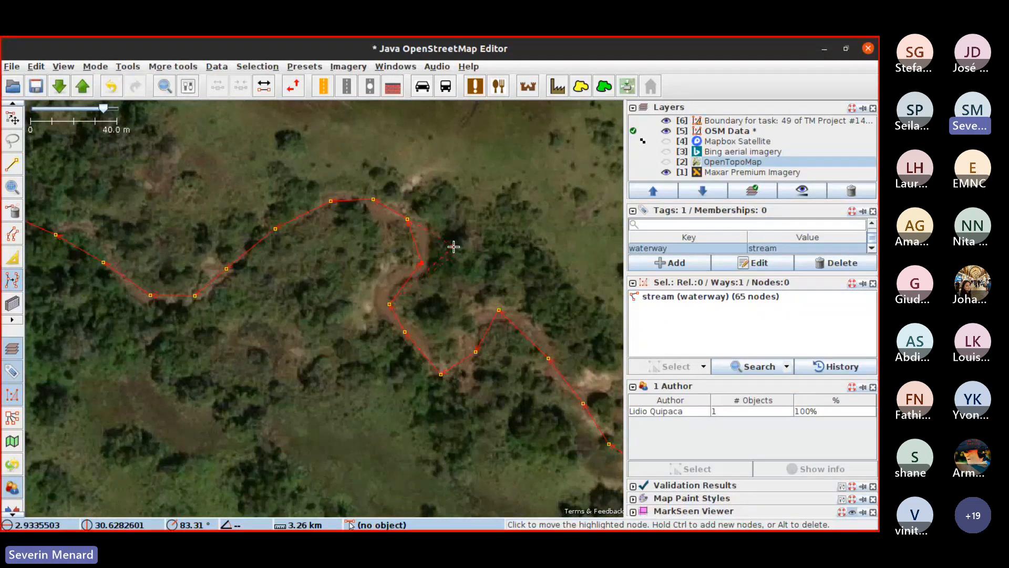
left_click(430, 235, "ctrl")
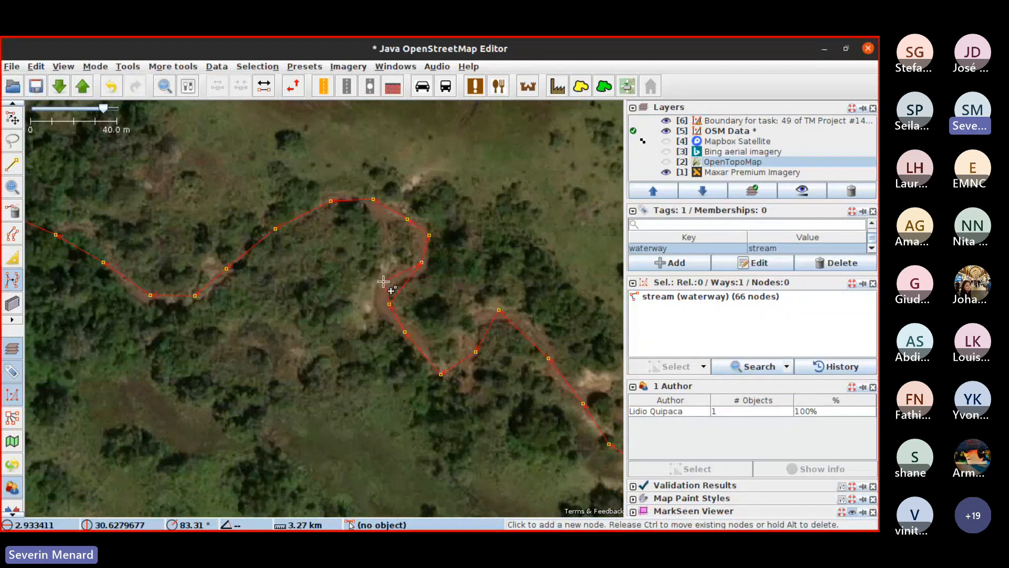
left_click(381, 315)
Reshape the second bend southeast of that loop by adjusting the stream line and adding nodes along the visible channel
left_click_drag(435, 321, 244, 274)
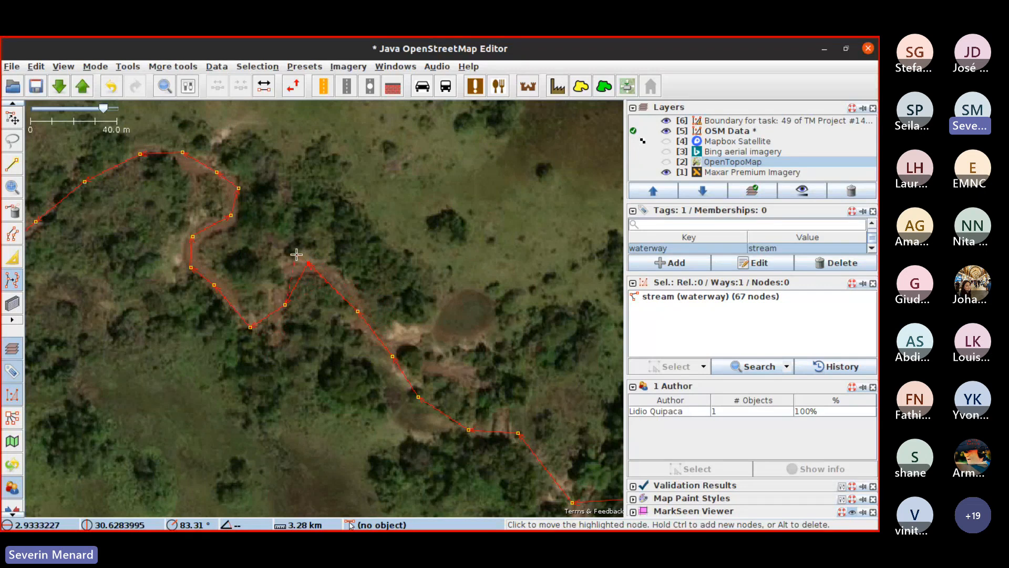
left_click(275, 341)
key("ctrl")
left_click(344, 279, "ctrl")
Realign the straight stretch west of the first track crossing by moving its middle node south and adding a node near the bare-soil patch
left_click_drag(392, 375, 23, 216)
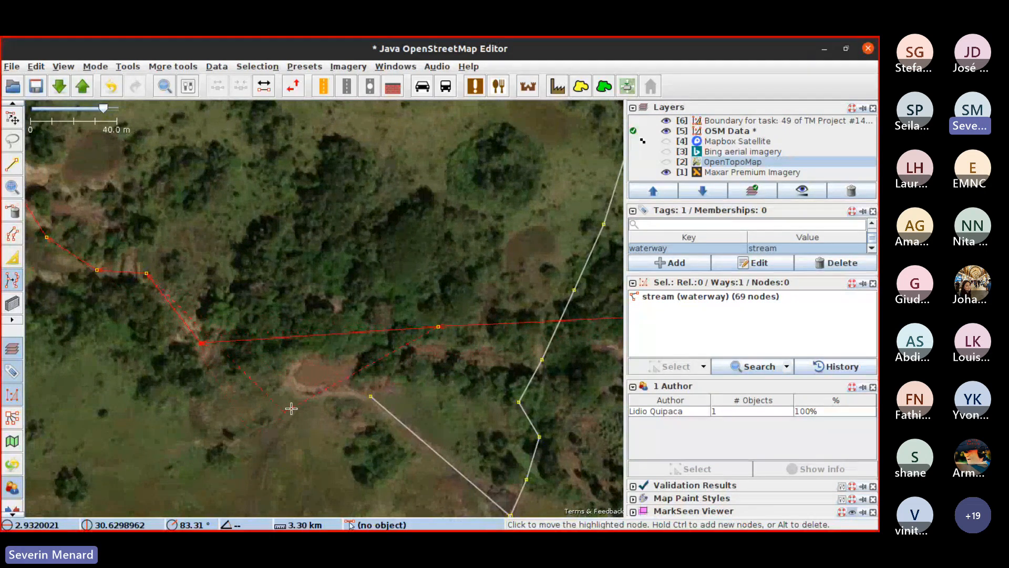
left_click(439, 361)
key("ctrl")
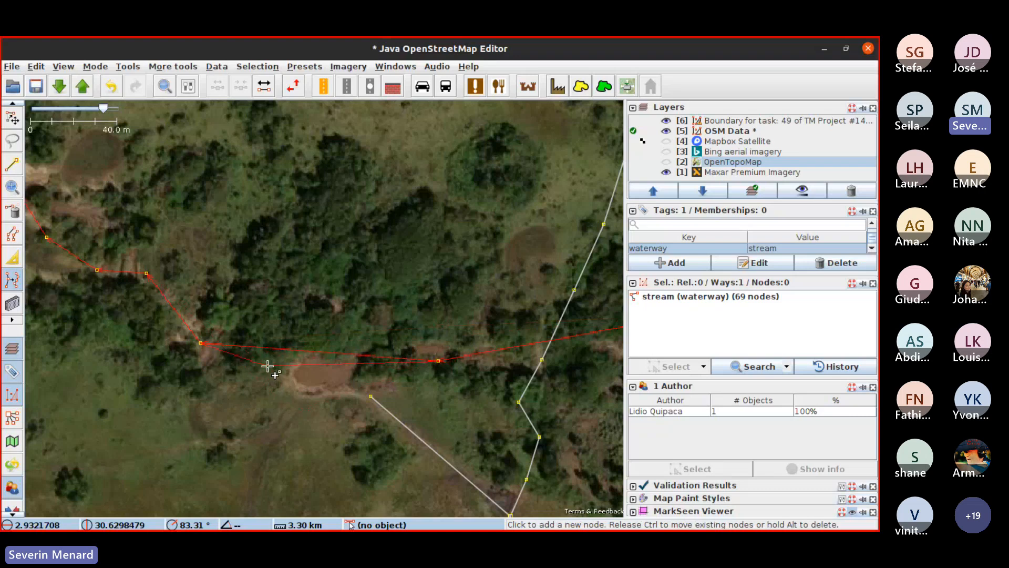
left_click(307, 345, "ctrl")
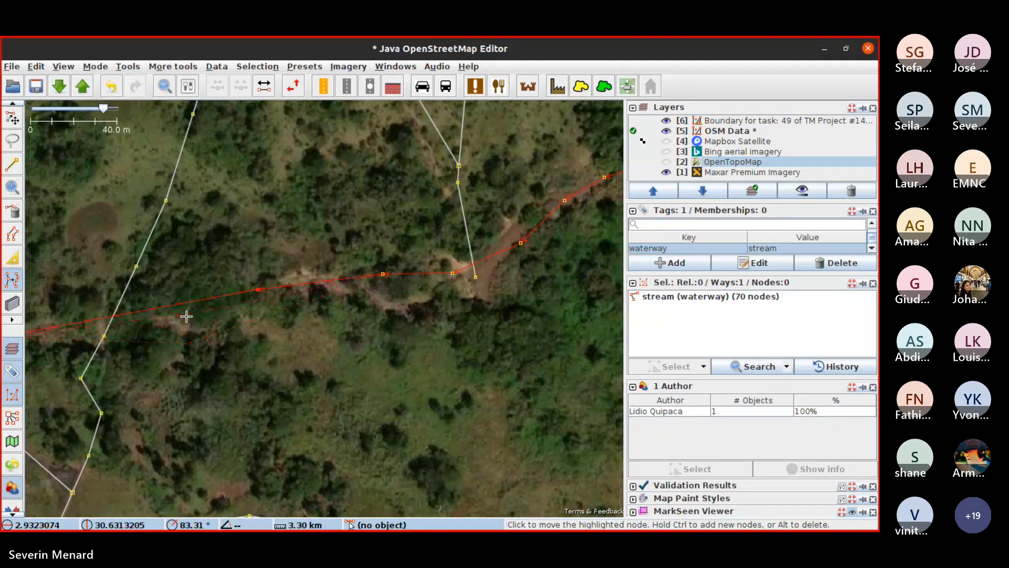
Fit the stream between the two tracks to the channel by adding a node and shifting the existing nodes onto the bare streambed
left_click(161, 327, "ctrl")
left_click(305, 277)
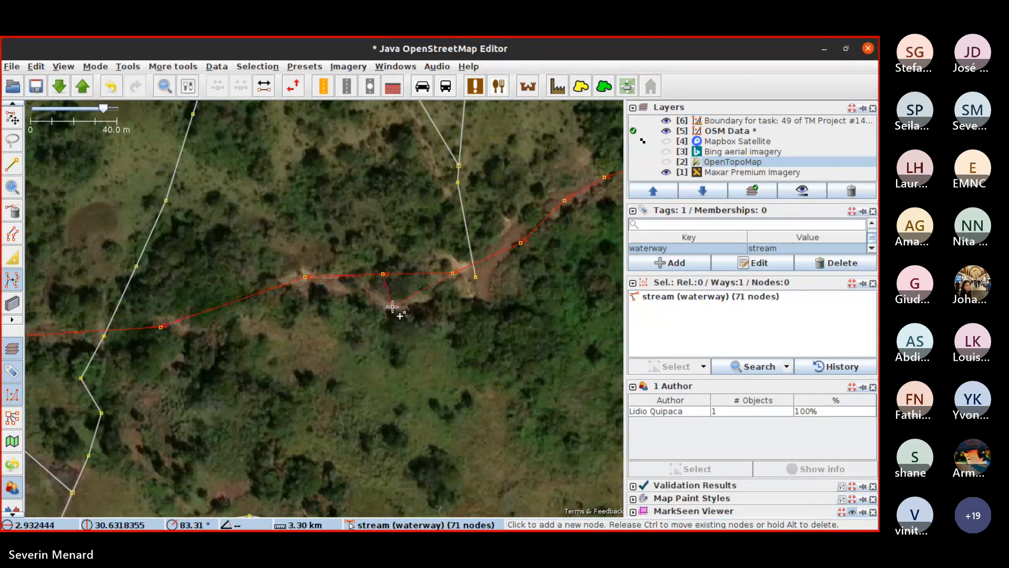
left_click(402, 309)
key("ctrl")
left_click(474, 292)
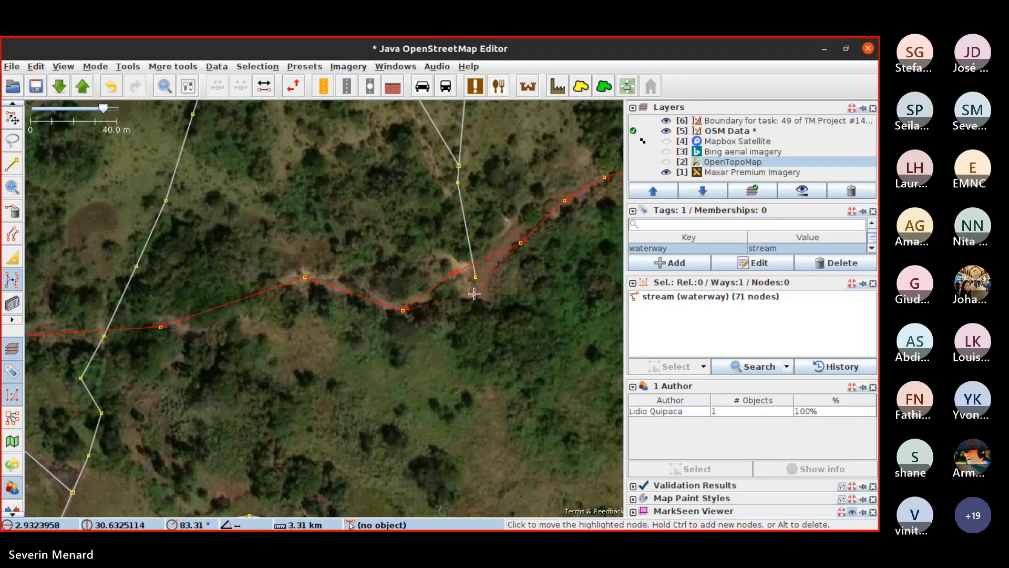
left_click_drag(489, 268, 367, 457)
left_click(398, 420)
Add three nodes around the northward bend east of the second track and move the following node onto the channel
left_click_drag(610, 327, 334, 345)
left_click_drag(549, 350, 265, 373)
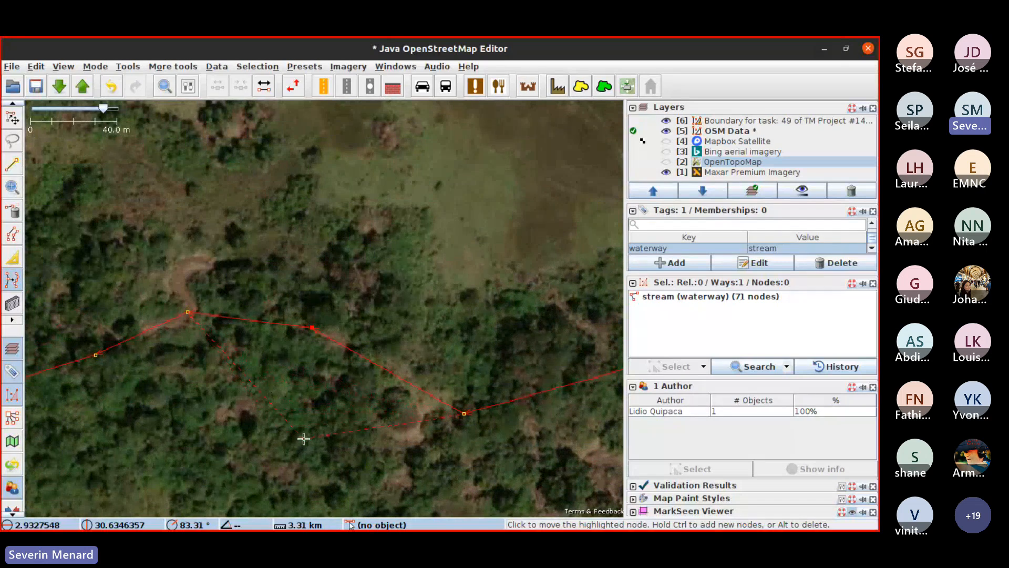
scroll(234, 309, "up", 1)
scroll(249, 381, "down", 1)
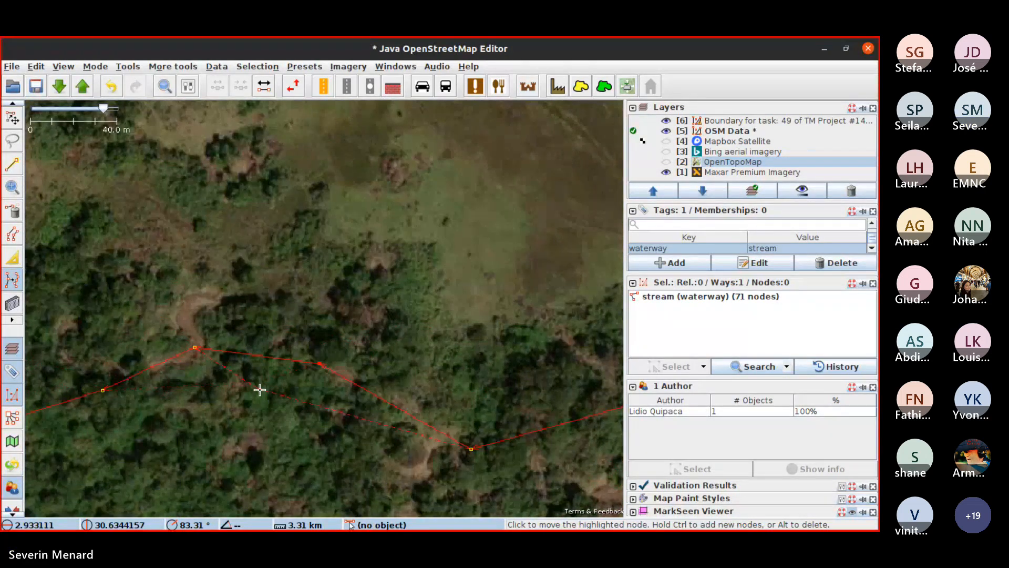
left_click_drag(400, 412, 404, 370)
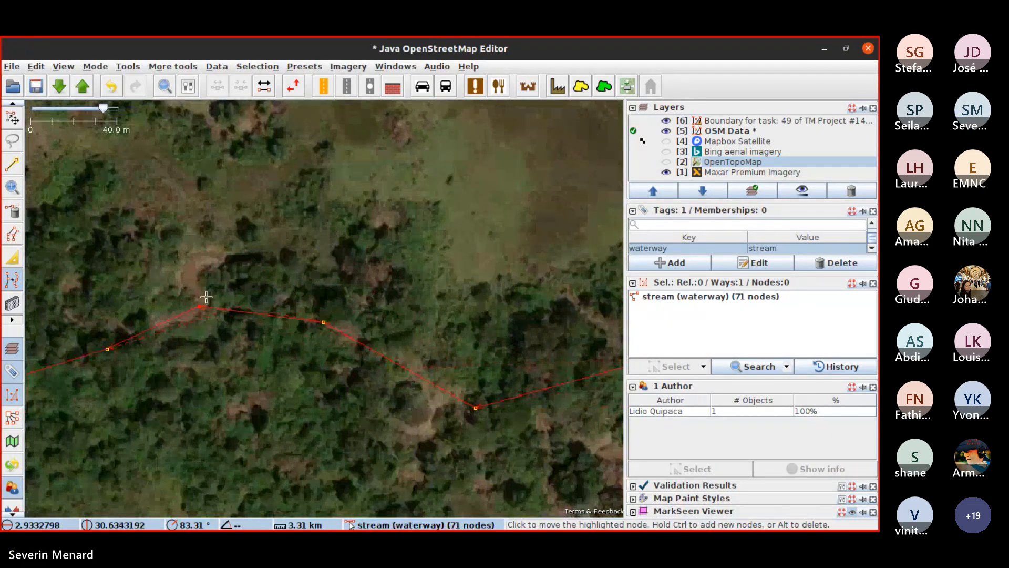
left_click(200, 266, "ctrl")
left_click(269, 262, "ctrl")
left_click(346, 289, "ctrl")
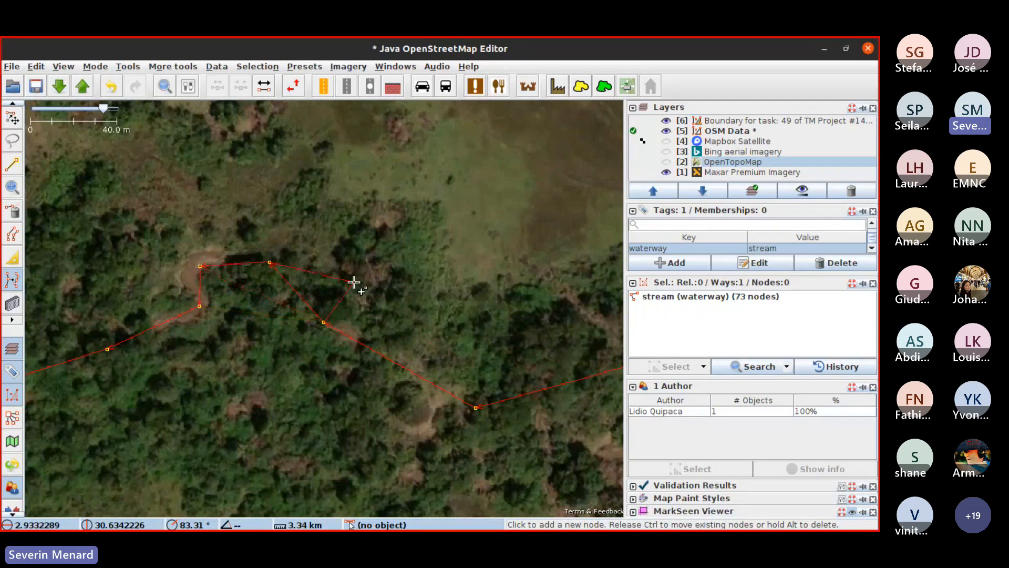
left_click(358, 344)
Add three nodes to carry the stream around the southern curve below the wooded bend
left_click_drag(358, 385, 356, 288)
left_click(344, 304, "ctrl")
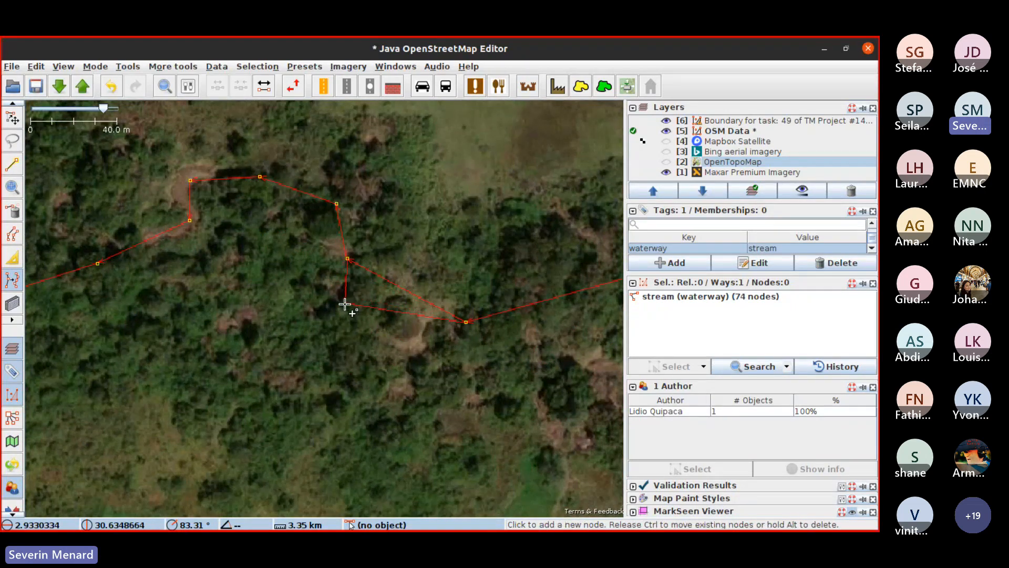
left_click(362, 335, "ctrl")
left_click(417, 347, "ctrl")
Hide the OSM Data layer to examine the channel on the bare imagery east of the curve, and show the layer again
left_click_drag(440, 327, 288, 319)
left_click_drag(435, 310, 470, 340)
left_click(667, 134)
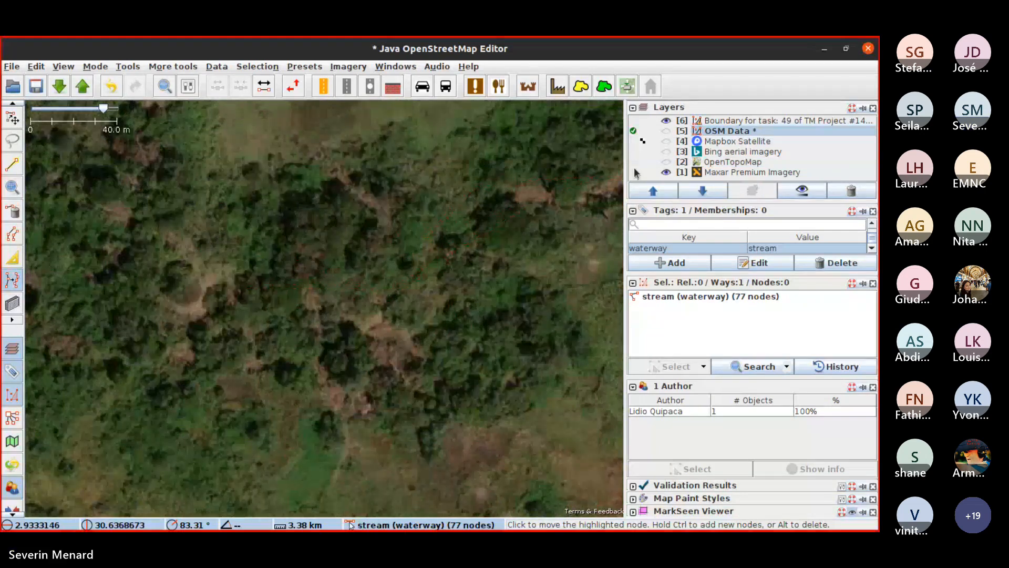
left_click(667, 132)
Trace the small bare-soil loop east of the next track crossing by moving its node and adding nodes around the channel
left_click_drag(499, 292, 184, 418)
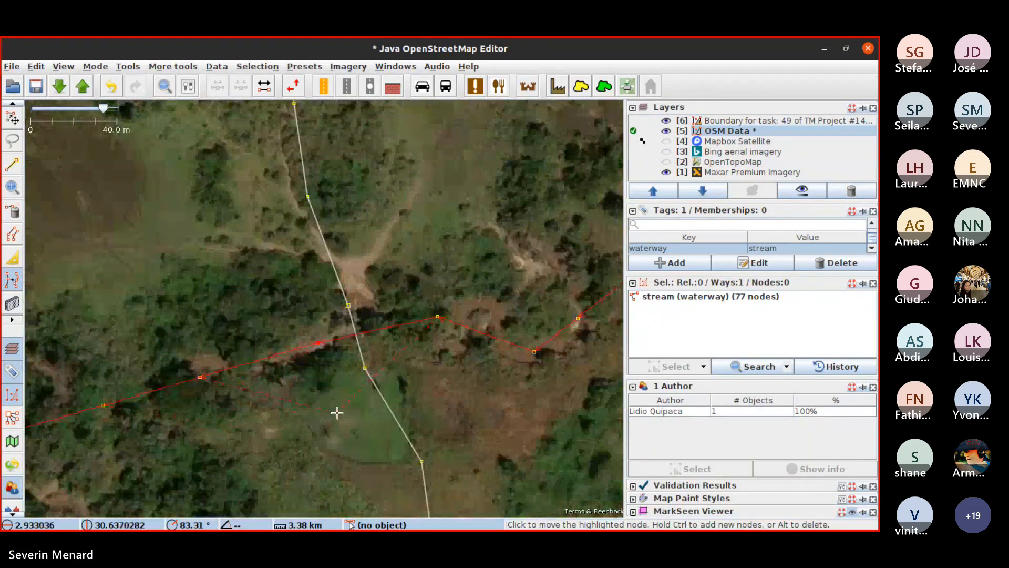
left_click_drag(488, 403, 124, 443)
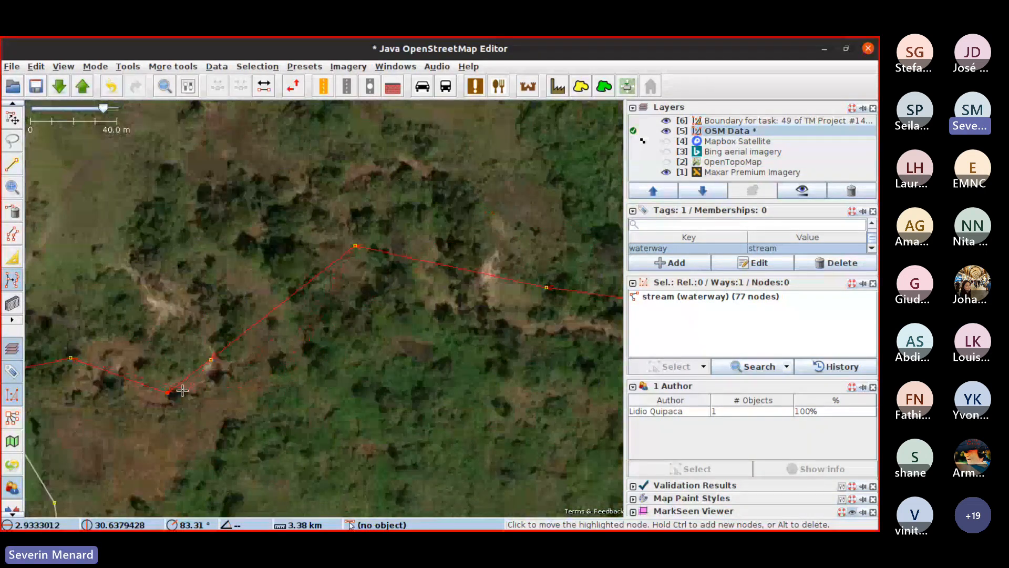
left_click(60, 392, "ctrl")
left_click(89, 389)
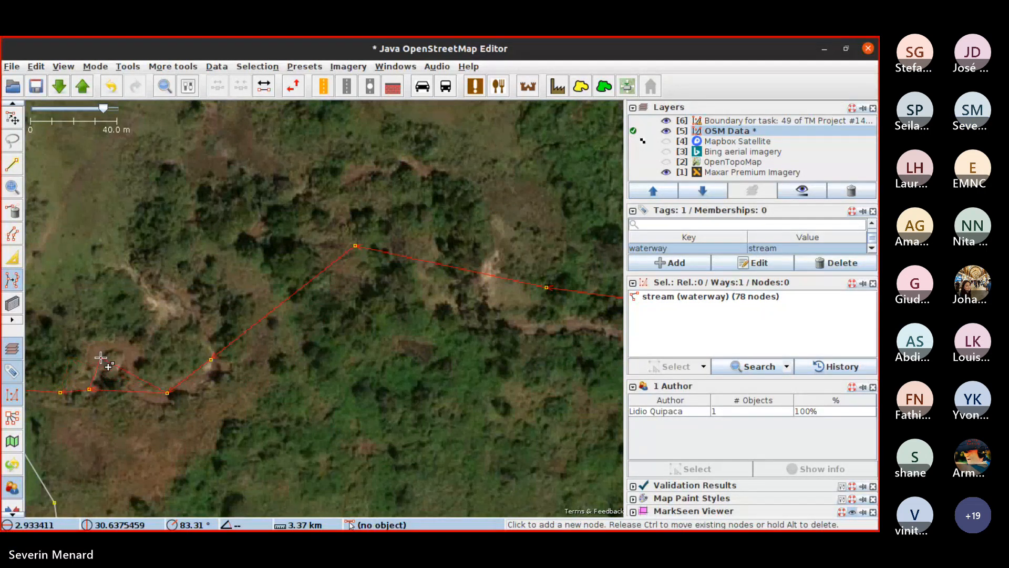
left_click(94, 351, "ctrl")
left_click(118, 347, "ctrl")
left_click(136, 382, "ctrl")
left_click(148, 396, "ctrl")
Reshape the stream's wide northward arc by moving its peak node and adding nodes down the arc's western side
left_click_drag(232, 410, 163, 501)
left_click(334, 254)
left_click(228, 288, "ctrl")
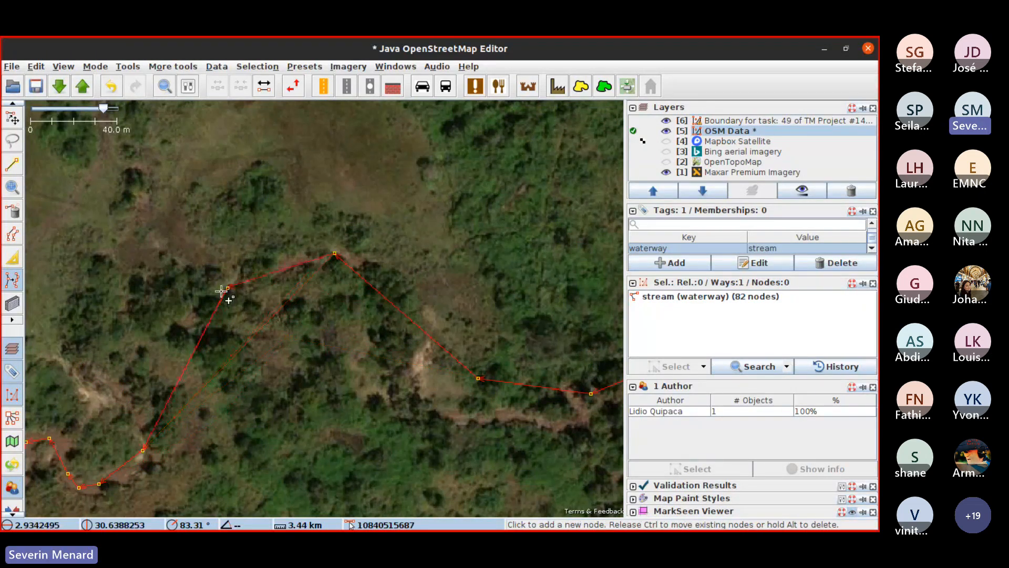
left_click(158, 330, "ctrl")
left_click(121, 369, "ctrl")
left_click(134, 407, "ctrl")
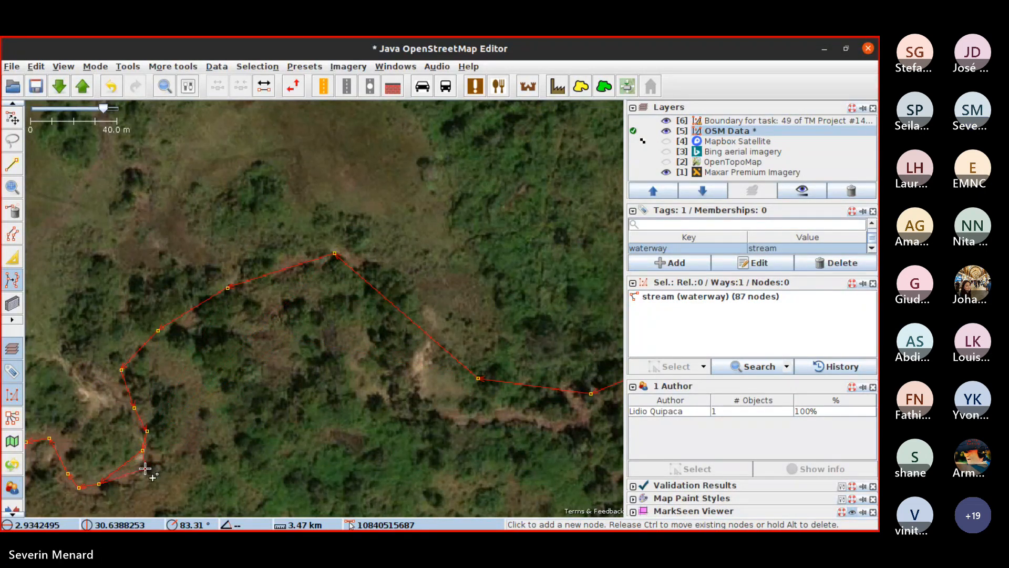
left_click(128, 473, "ctrl")
Bend the stream south around the bare clearing east of the arc by adding nodes and moving existing ones onto the channel
left_click_drag(455, 395, 378, 360)
right_click(379, 361)
left_click(299, 257, "ctrl")
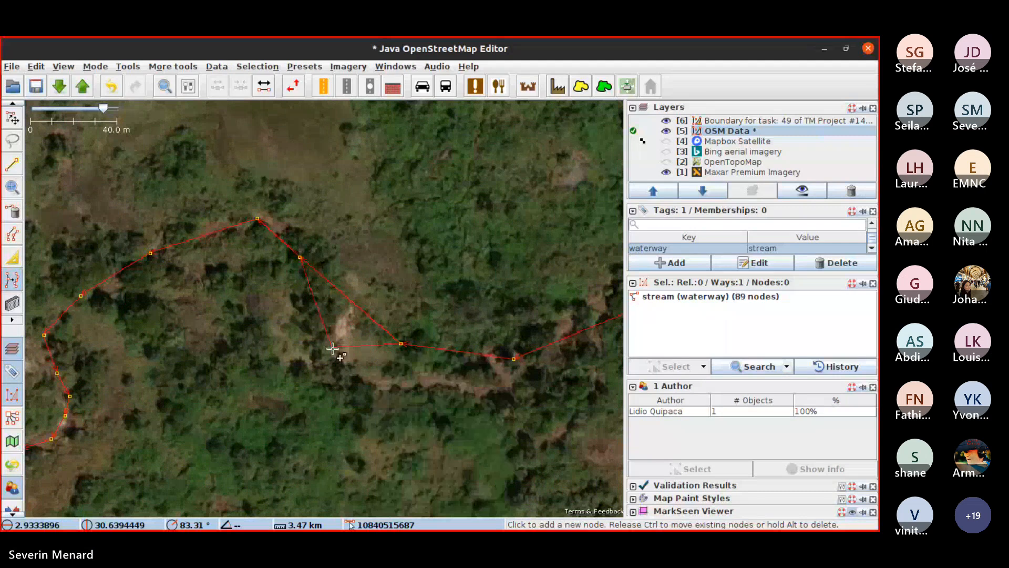
left_click(347, 365, "ctrl")
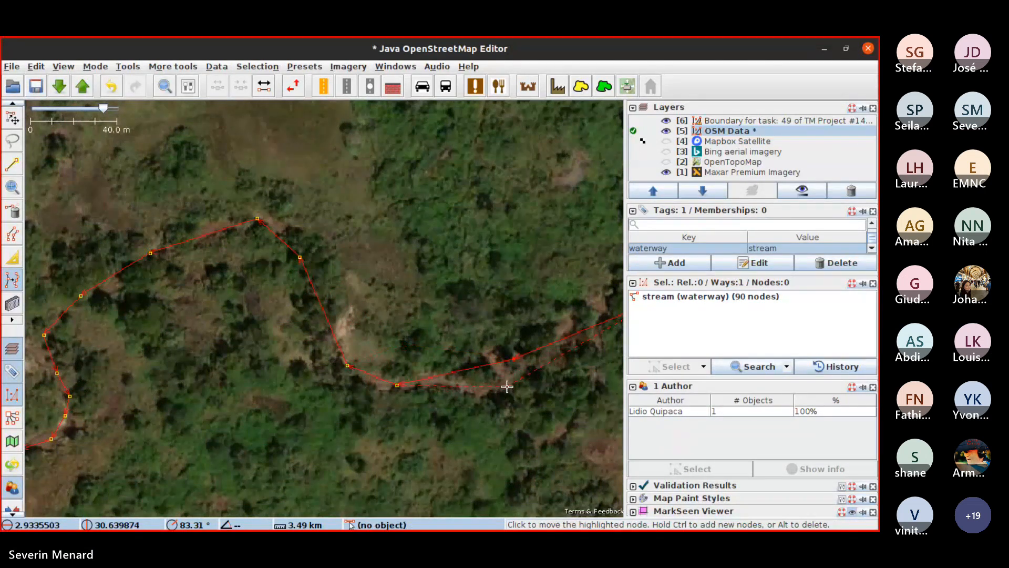
left_click(507, 386, "ctrl")
Move the stream's peak node onto the channel and add three nodes eastward along the northern edge of the grassy clearing
left_click_drag(507, 386, 146, 428)
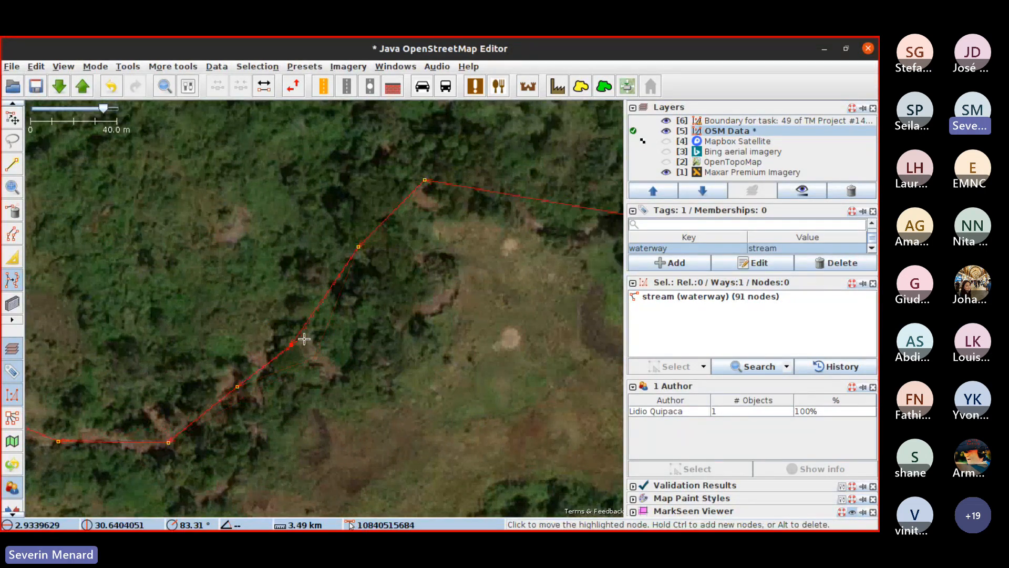
left_click_drag(374, 237, 177, 405)
right_click(178, 405)
left_click_drag(193, 371, 140, 224)
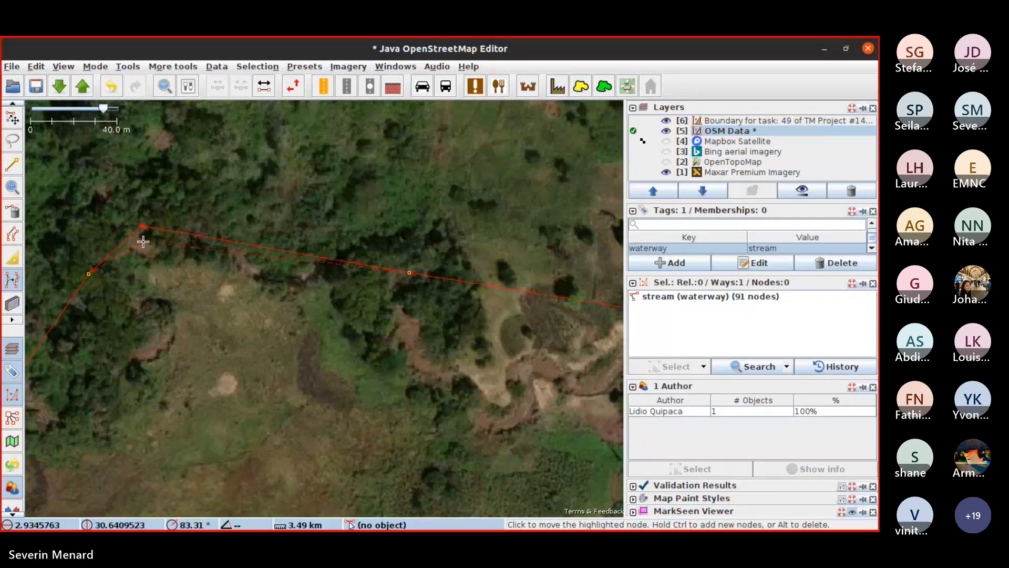
left_click(129, 238)
left_click(198, 257, "ctrl")
left_click(279, 271, "ctrl")
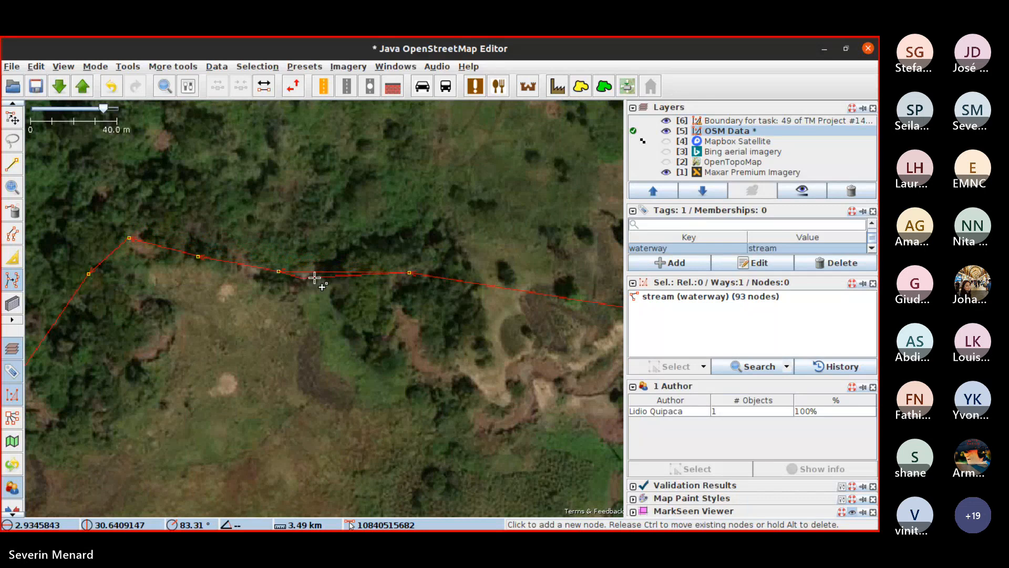
left_click(364, 261, "ctrl")
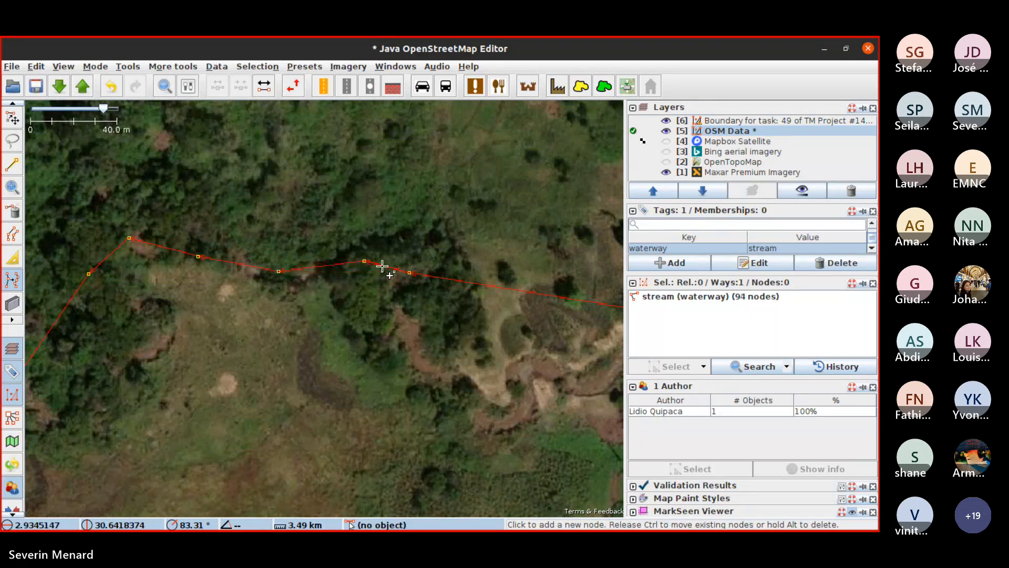
Route the stream southeast down the bare channel and around the sandy bend by moving a node and adding new ones
left_click(395, 303)
left_click(417, 351, "ctrl")
left_click(496, 423, "ctrl")
left_click(515, 418, "ctrl")
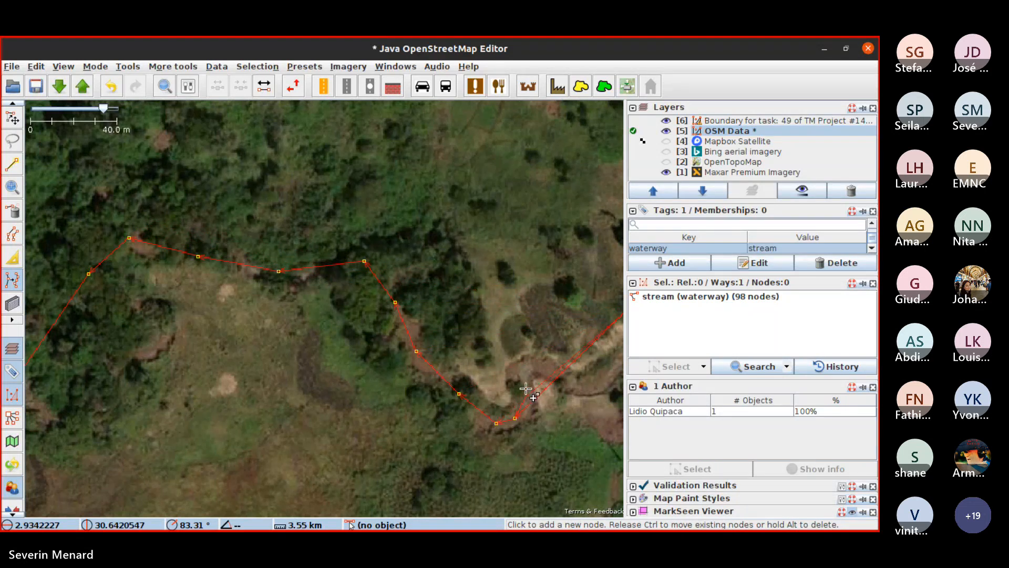
left_click(526, 368, "ctrl")
left_click(549, 365, "ctrl")
Trace the winding bare-soil channel east of the sandy bend toward the road by adding nodes along it
left_click_drag(571, 372, 187, 364)
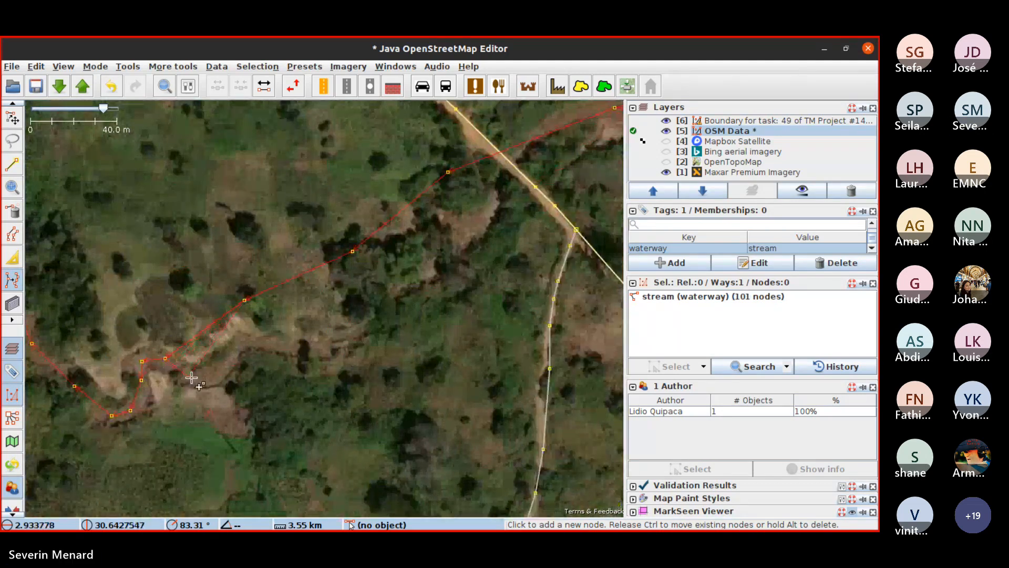
left_click(196, 380, "ctrl")
left_click(235, 363, "ctrl")
left_click(248, 334, "ctrl")
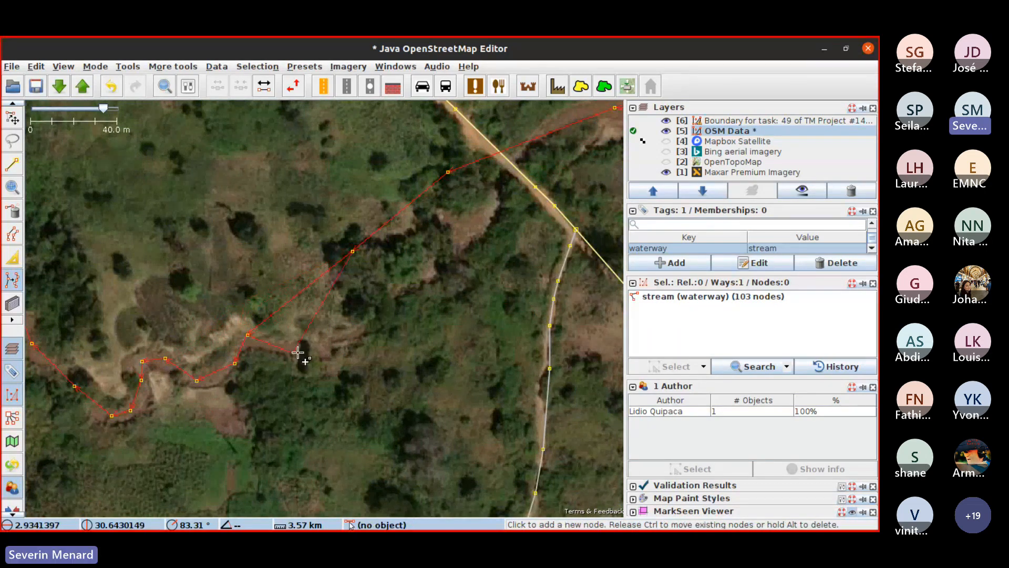
left_click(305, 350, "ctrl")
left_click(381, 318, "ctrl")
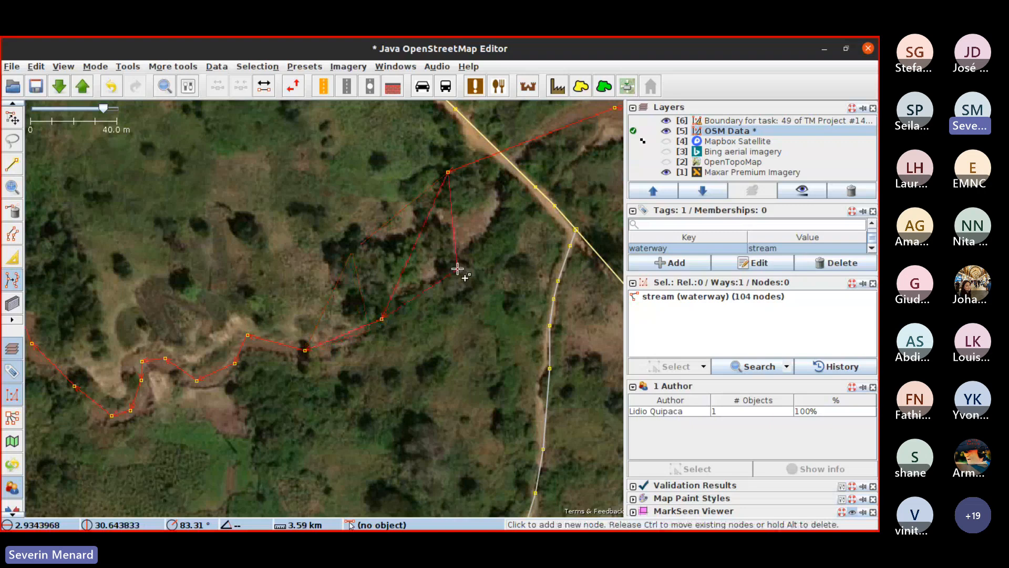
left_click(458, 263, "ctrl")
Align the stream at the road crossing by moving the nodes on both sides and adding one just past the road
left_click(492, 196)
left_click_drag(494, 157, 237, 388)
scroll(427, 378, "up", 4)
scroll(431, 377, "down", 2)
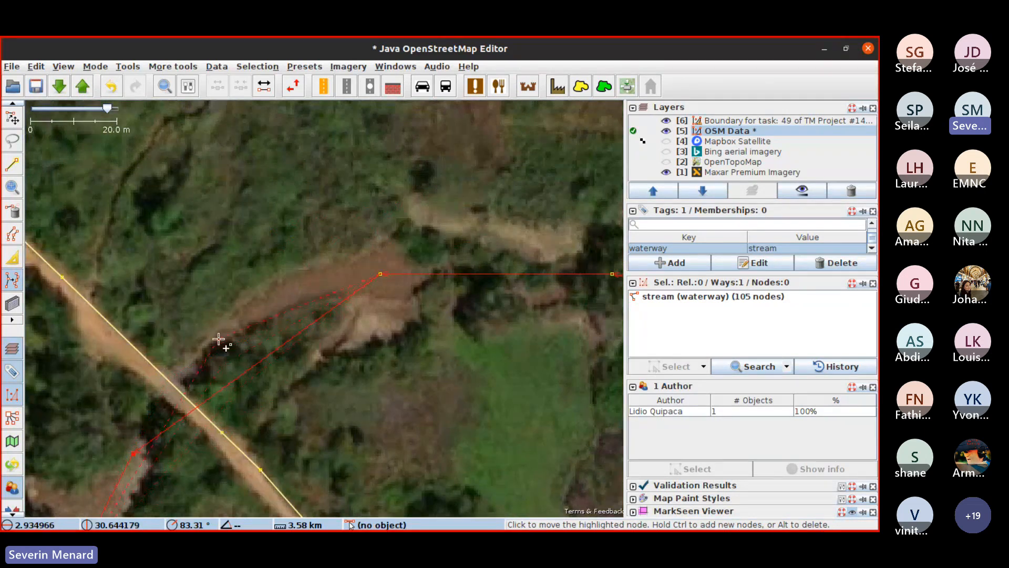
left_click(227, 334, "ctrl")
left_click(351, 283)
Fit the stretch east of the road crossing to the channel by moving a node and adding another before the southward turn
left_click_drag(467, 328, 210, 285)
scroll(209, 285, "down", 4)
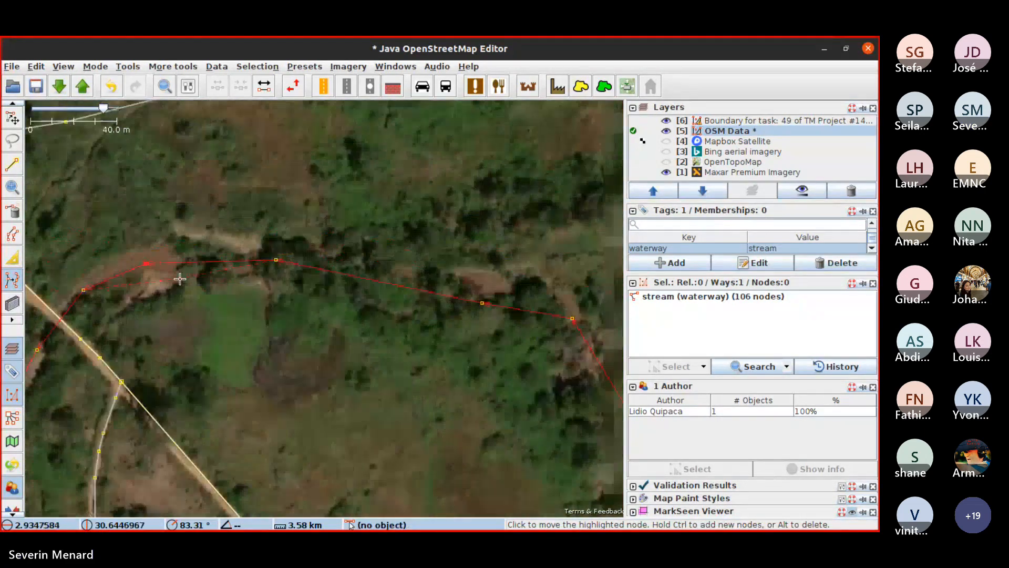
left_click_drag(267, 299, 269, 263)
scroll(305, 263, "up", 2)
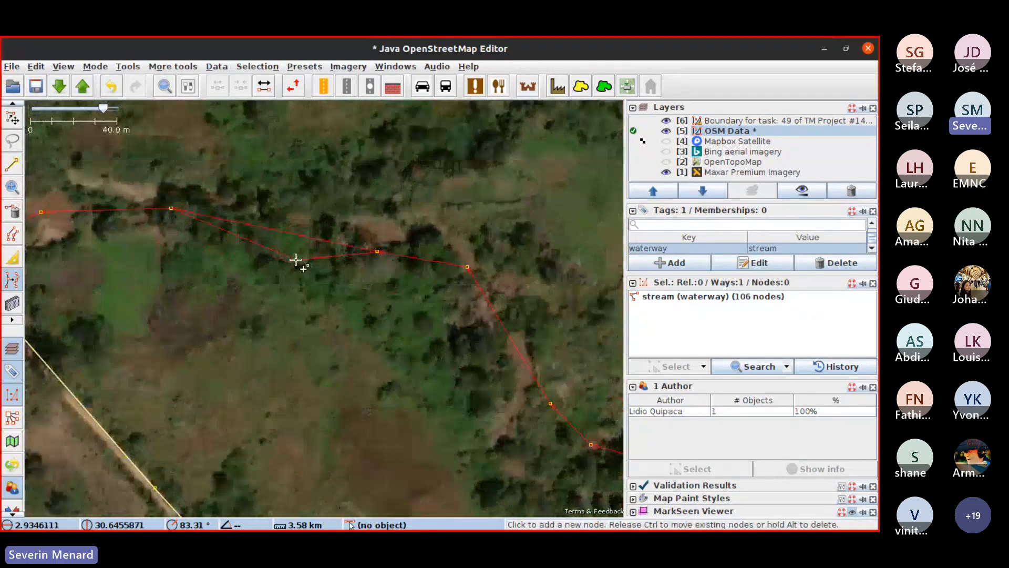
left_click(394, 236)
left_click(456, 245, "ctrl")
Shape the stream's southward turn along the bare-soil banks by moving nodes and adding new ones between them
left_click_drag(495, 289, 394, 197)
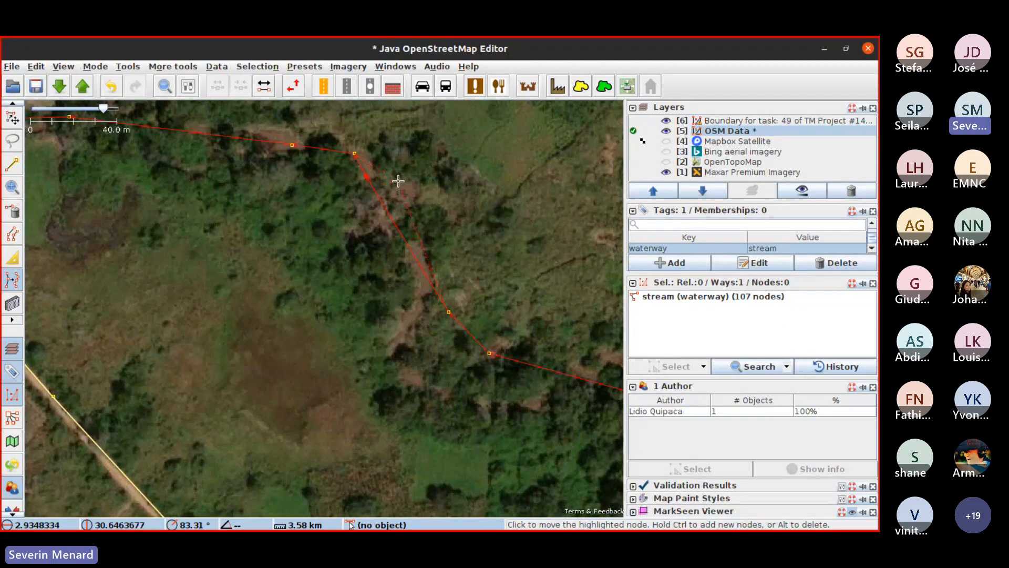
left_click(398, 181)
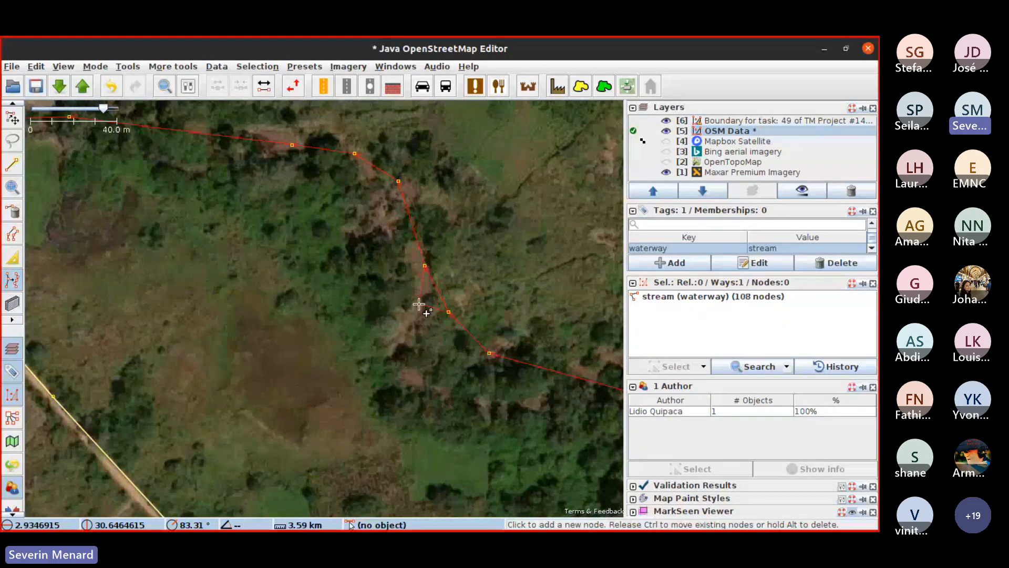
left_click(418, 326)
left_click(436, 399)
left_click(397, 367, "ctrl")
right_click(455, 386)
Add nodes eastward from the foot of the southward turn, following the channel's northward hump and its drop beyond
left_click_drag(368, 389, 61, 391)
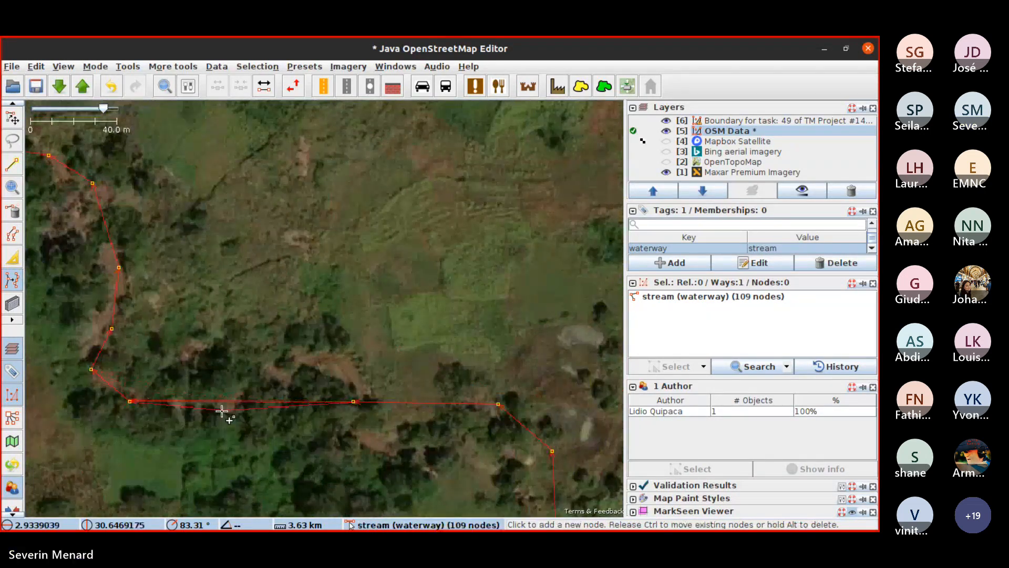
left_click(222, 410, "ctrl")
left_click(259, 388, "ctrl")
left_click(313, 356, "ctrl")
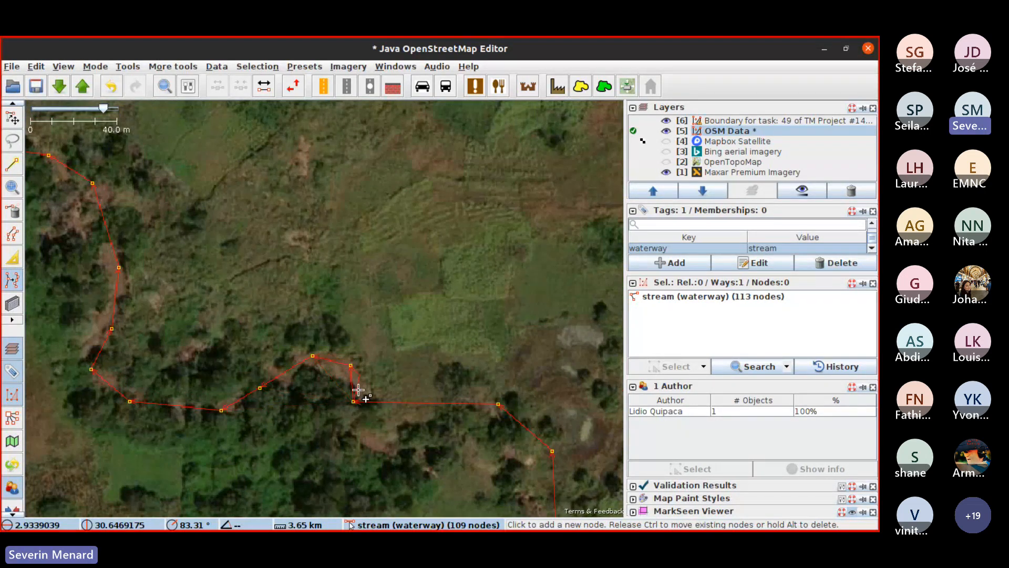
left_click_drag(358, 389, 349, 293)
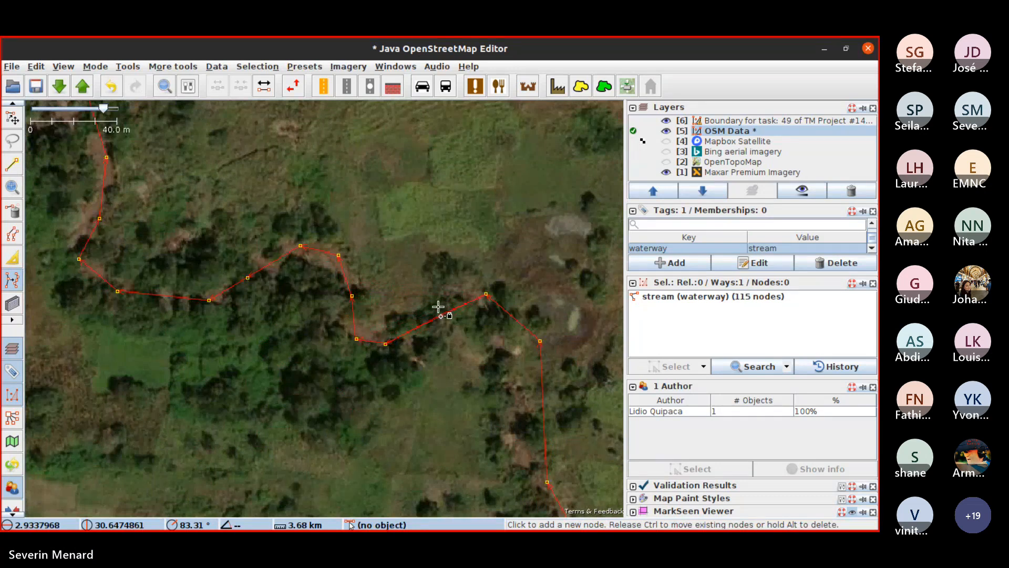
Move the two nodes east of the hump onto the channel, up to the bend beside the muddy clearing
left_click_drag(419, 330, 408, 288)
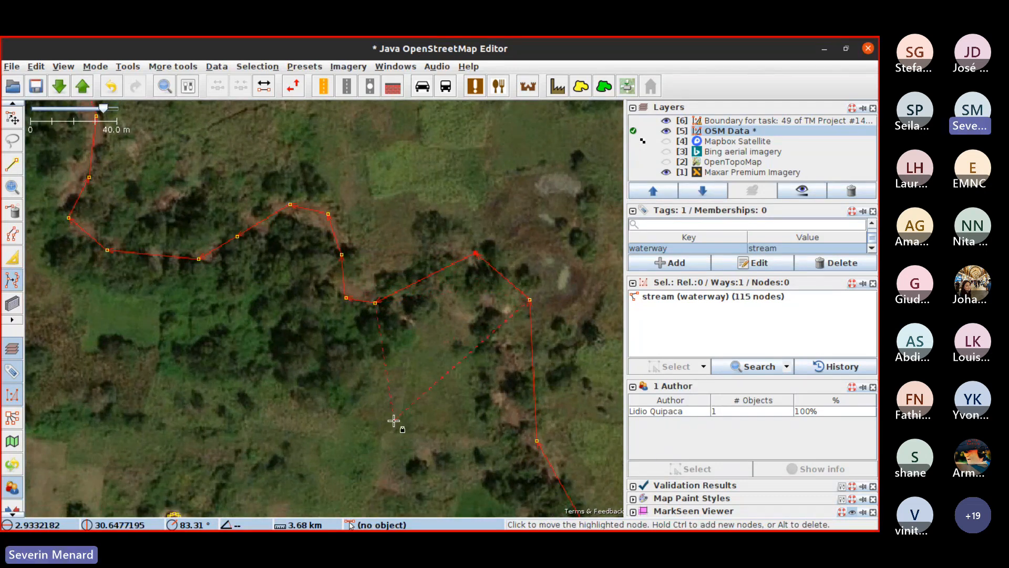
left_click(399, 410)
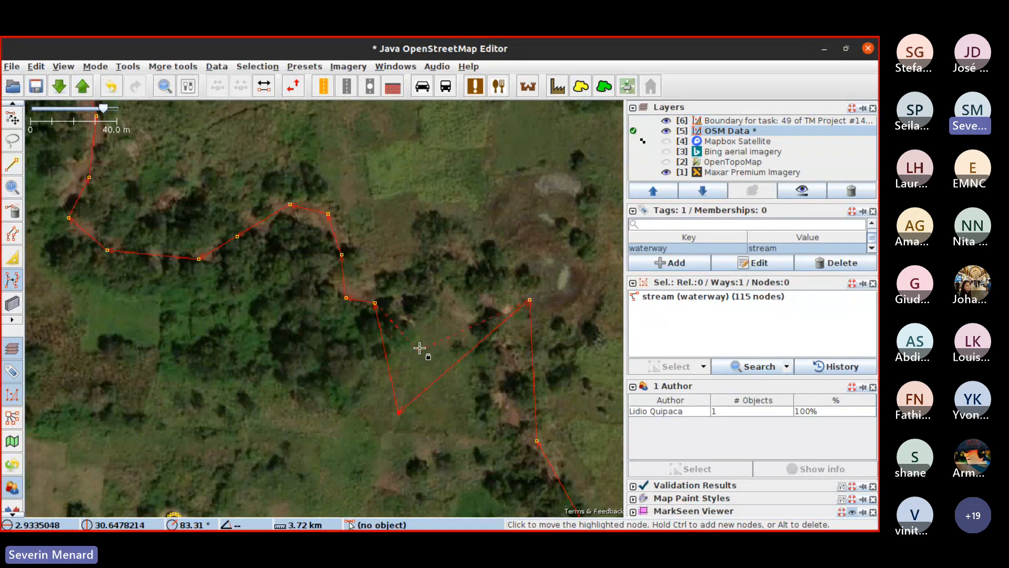
left_click(422, 284)
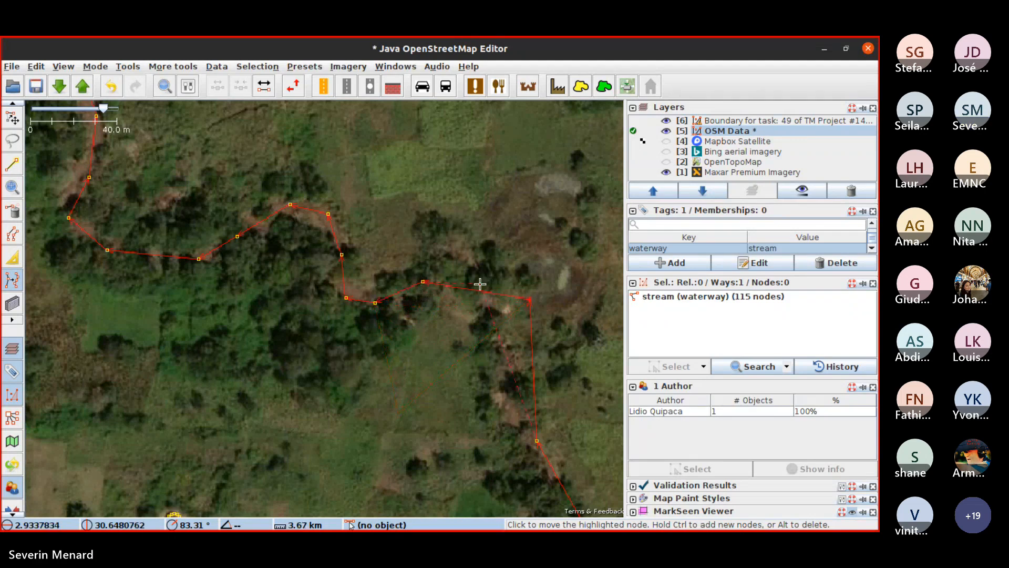
left_click(487, 283)
Align the southward stretch below the muddy clearing and its eastward turn by adding one node and moving three
left_click_drag(500, 331, 411, 155)
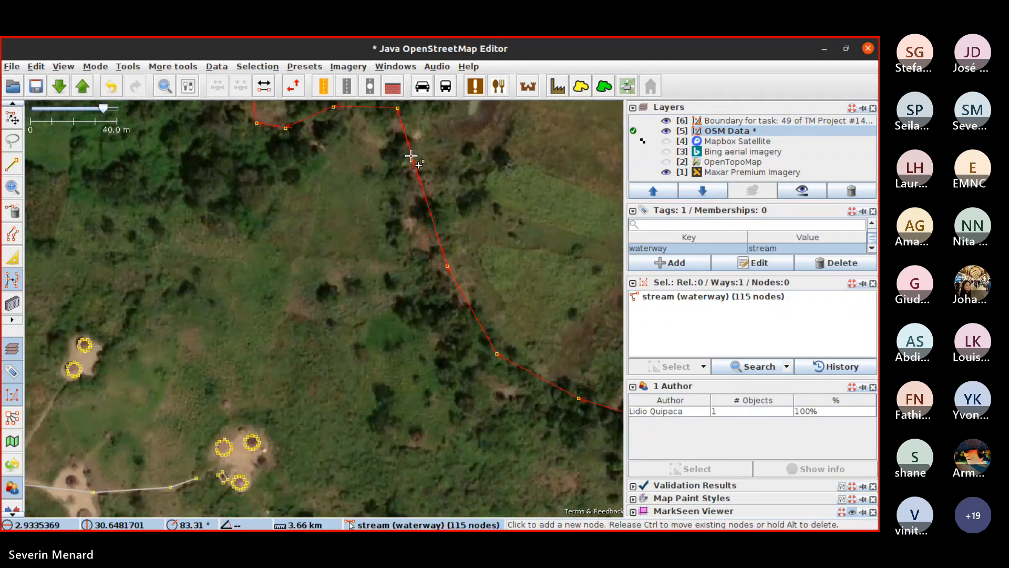
left_click(418, 166, "ctrl")
left_click(421, 241)
left_click_drag(488, 361, 293, 300)
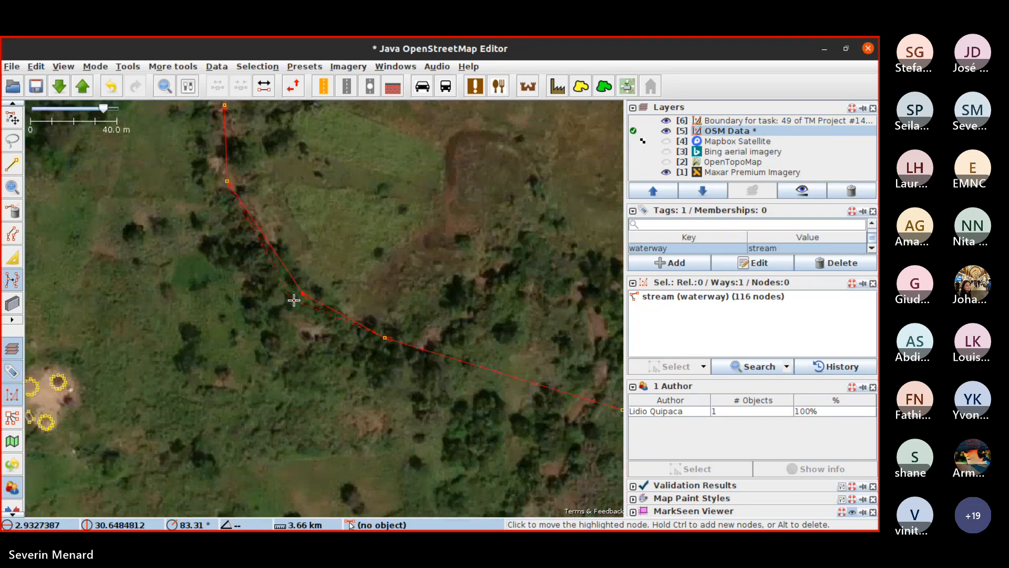
left_click(300, 324)
left_click(390, 352)
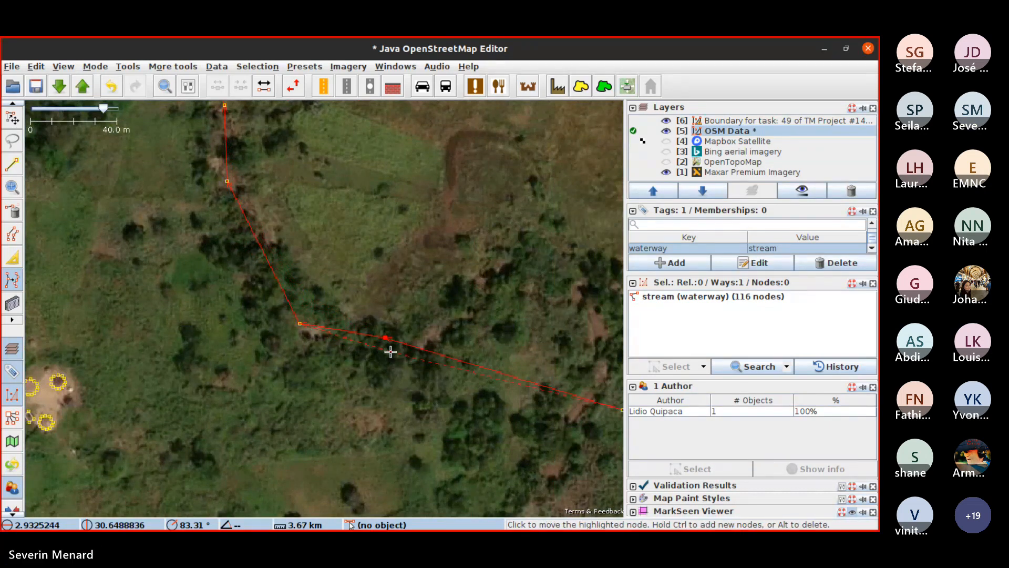
Add nodes along the channel's northward rise toward the task's eastern boundary and move the stream's end node onto the channel
left_click(439, 326, "ctrl")
left_click(500, 272, "ctrl")
left_click(571, 279, "ctrl")
left_click_drag(571, 279, 455, 149)
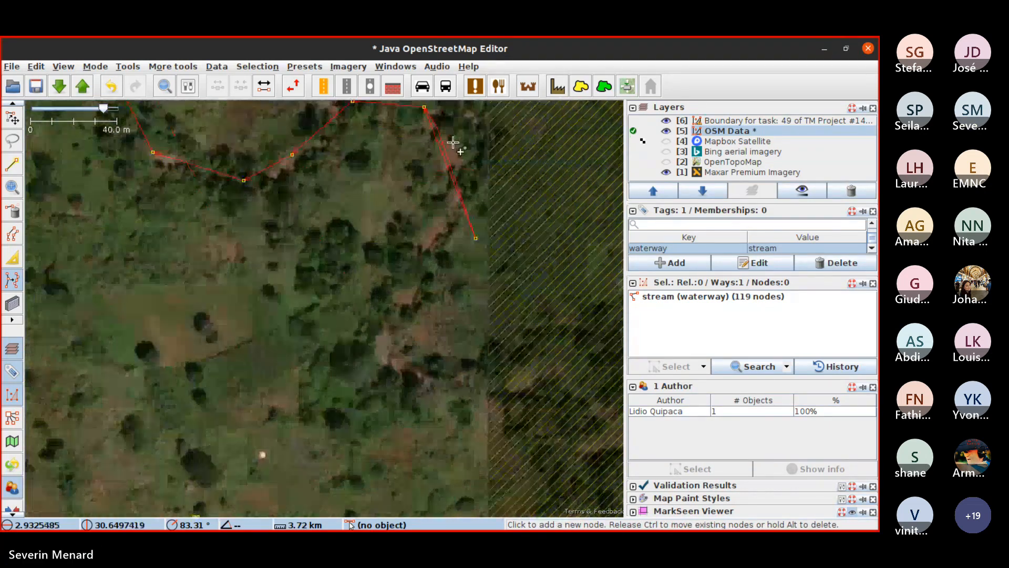
left_click(462, 152, "ctrl")
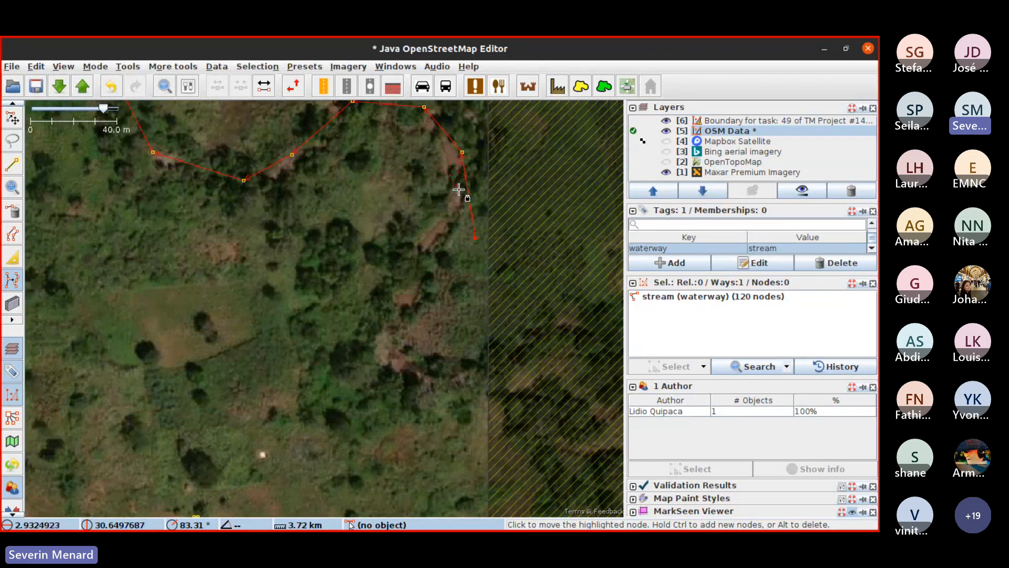
left_click(458, 203)
Extend the stream from its end node south around the bare patch and northeast across the task boundary, and finish the way
key("a")
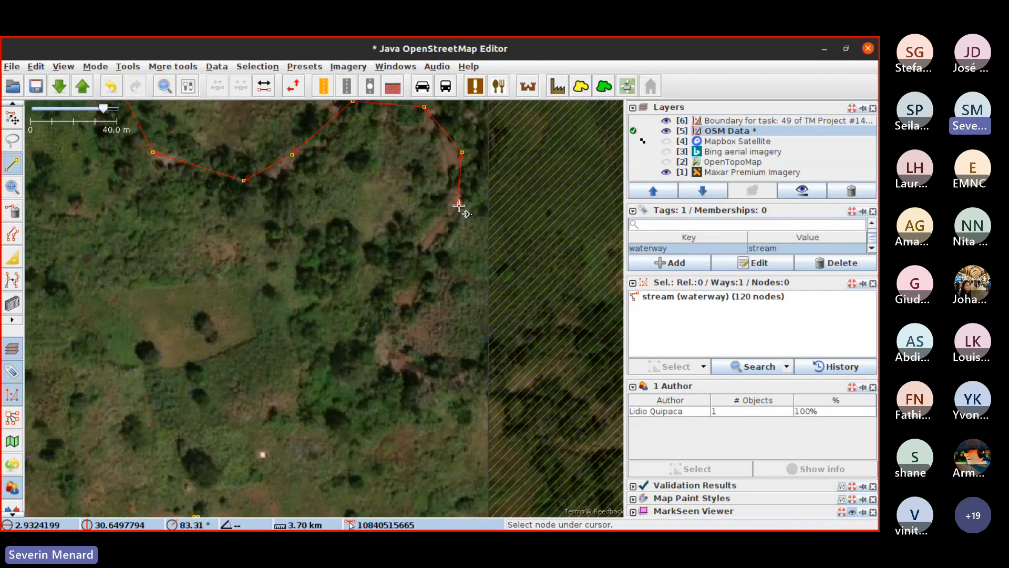
left_click(459, 203)
left_click(404, 286)
left_click(389, 337)
left_click(406, 374)
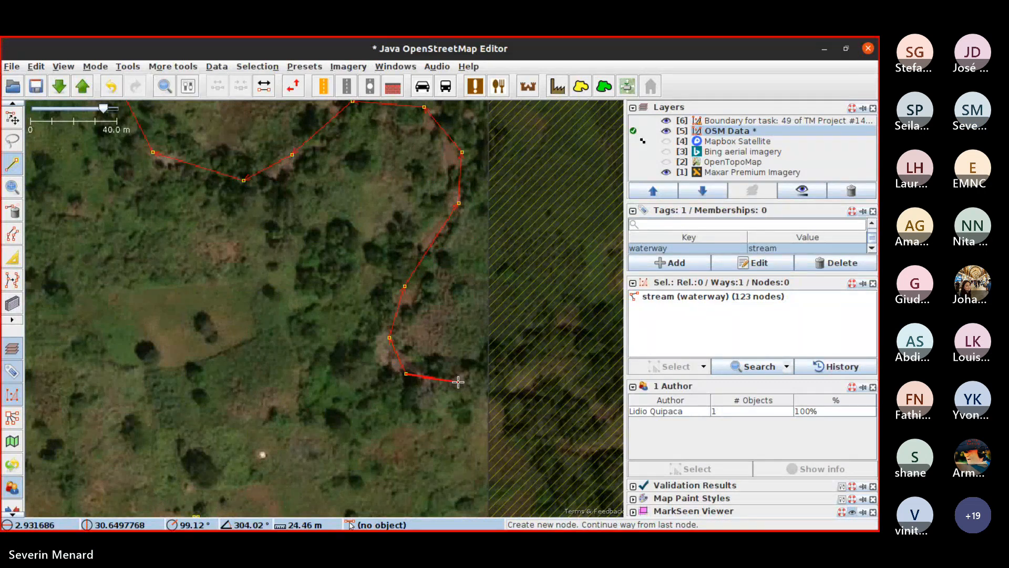
left_click(461, 383)
double_click(536, 334)
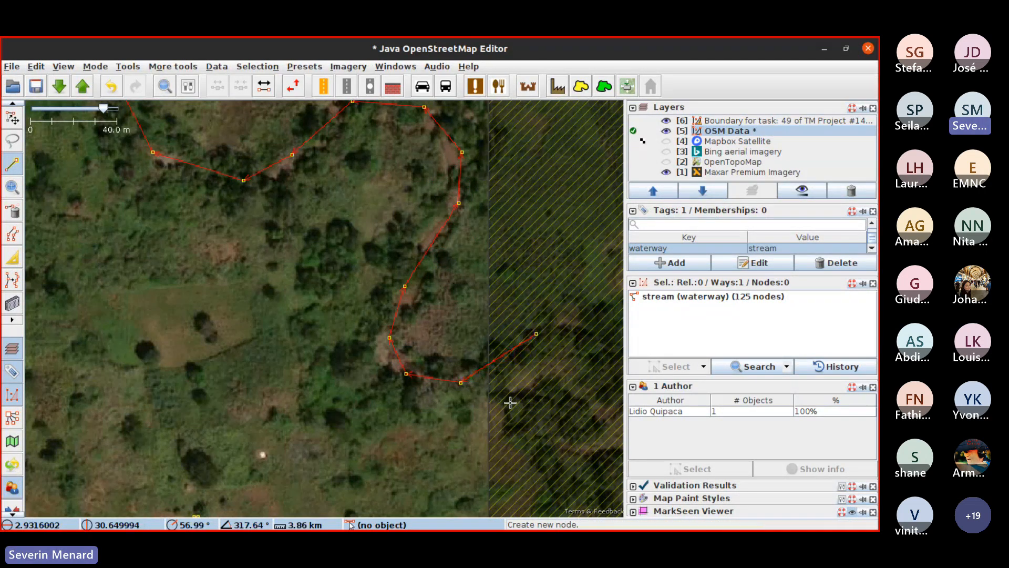
Review the whole corrected stream against the imagery, from its eastern end to the western task boundary
scroll(510, 403, "down", 4)
left_click_drag(400, 367, 546, 342)
scroll(546, 343, "down", 2)
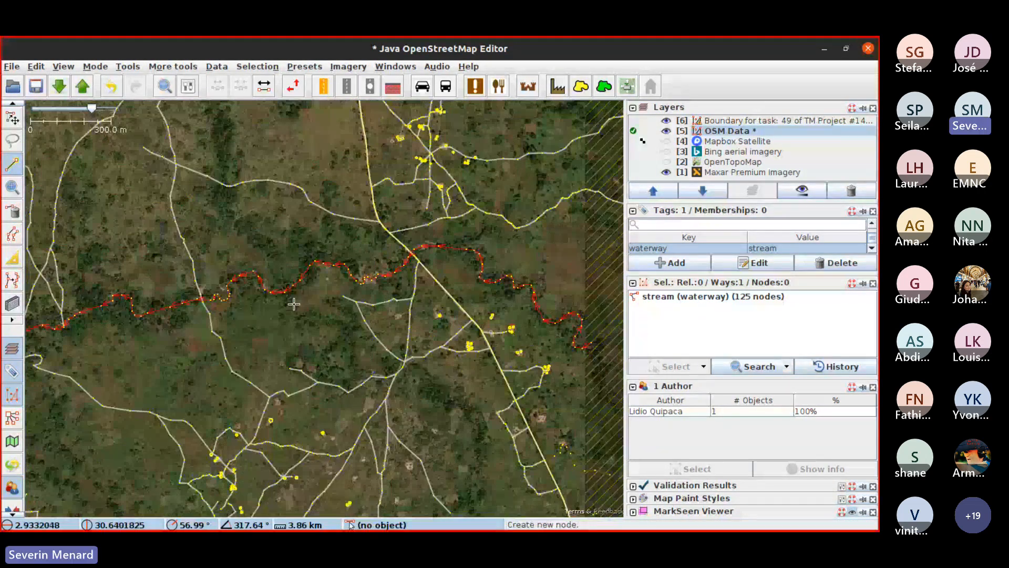
left_click_drag(131, 321, 446, 268)
scroll(214, 250, "up", 2)
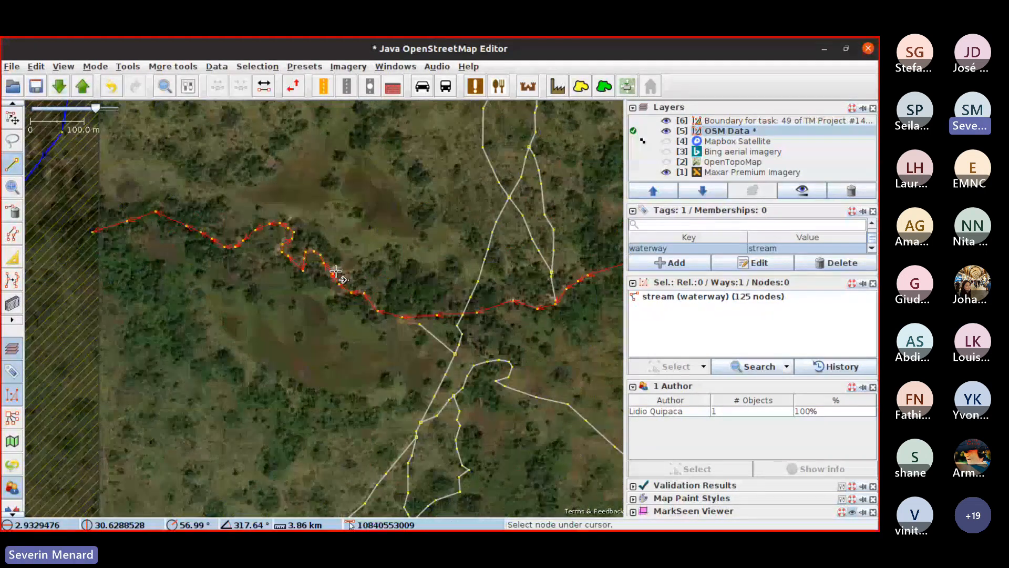
left_click_drag(302, 277, 147, 273)
scroll(147, 273, "down", 2)
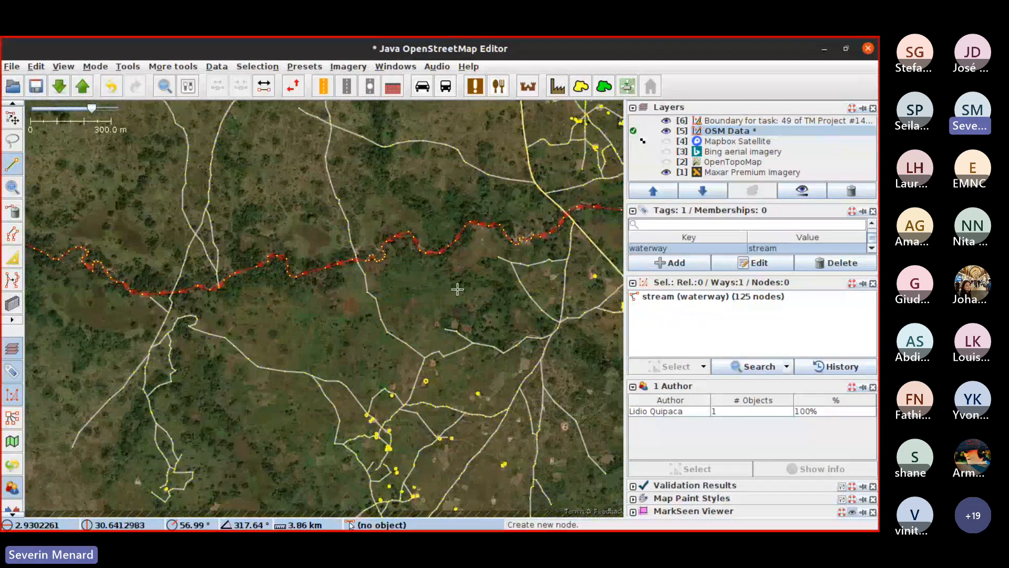
Examine the squared loop east of the track crossing and show the Bing aerial imagery there for comparison
scroll(254, 296, "up", 2)
scroll(266, 275, "up", 5)
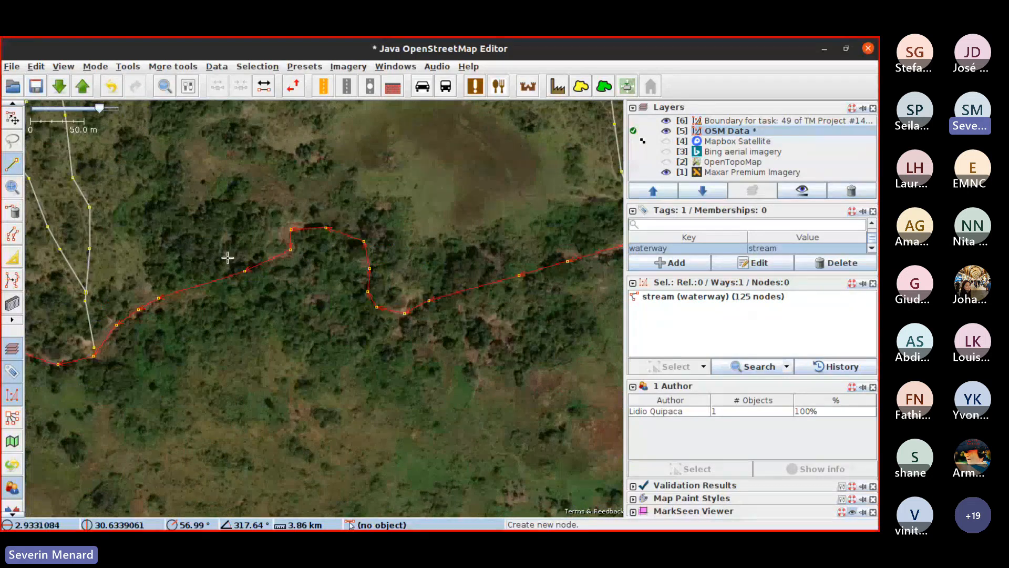
scroll(401, 269, "down", 3)
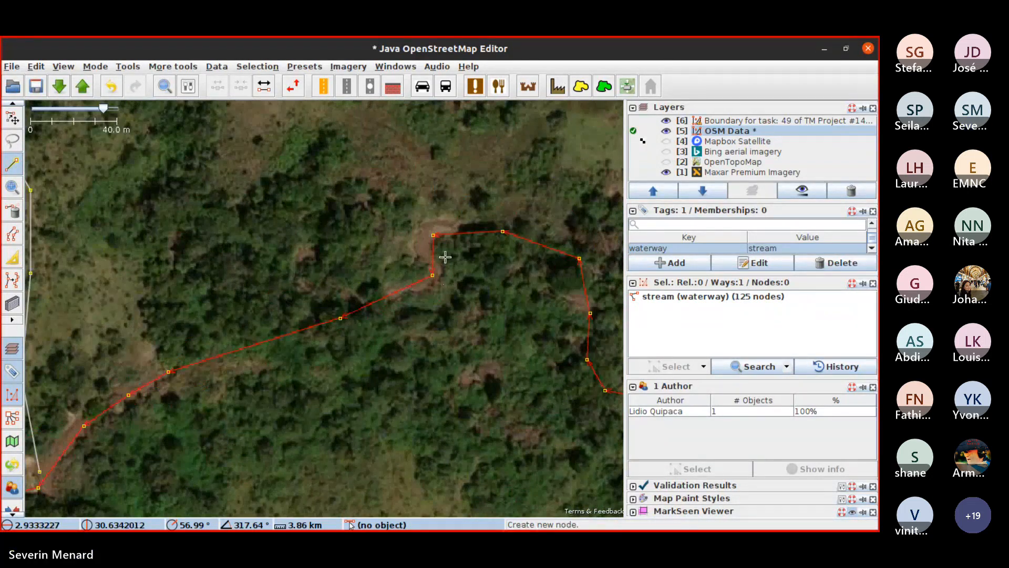
scroll(345, 282, "up", 3)
scroll(330, 363, "down", 2)
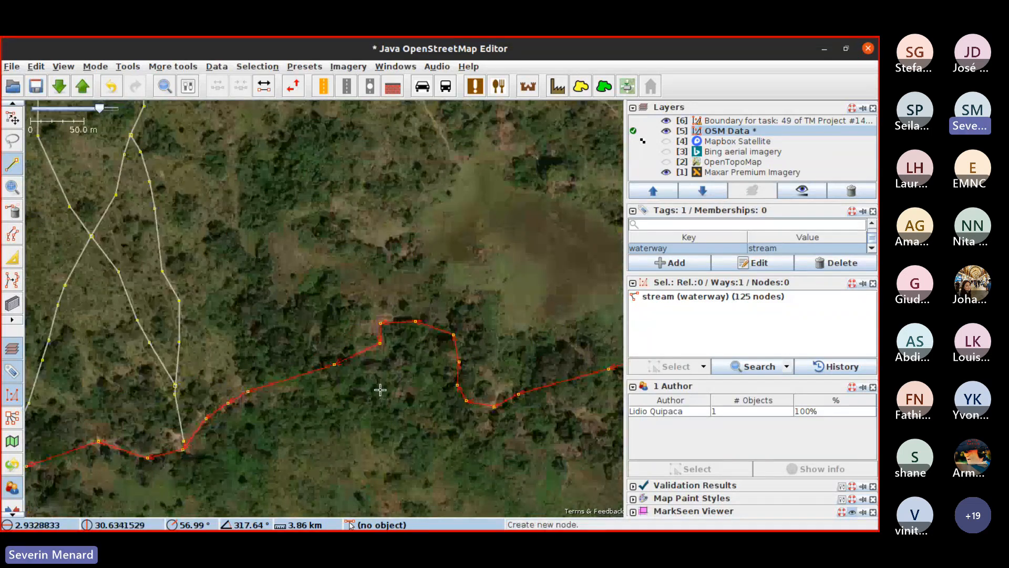
left_click_drag(380, 389, 386, 324)
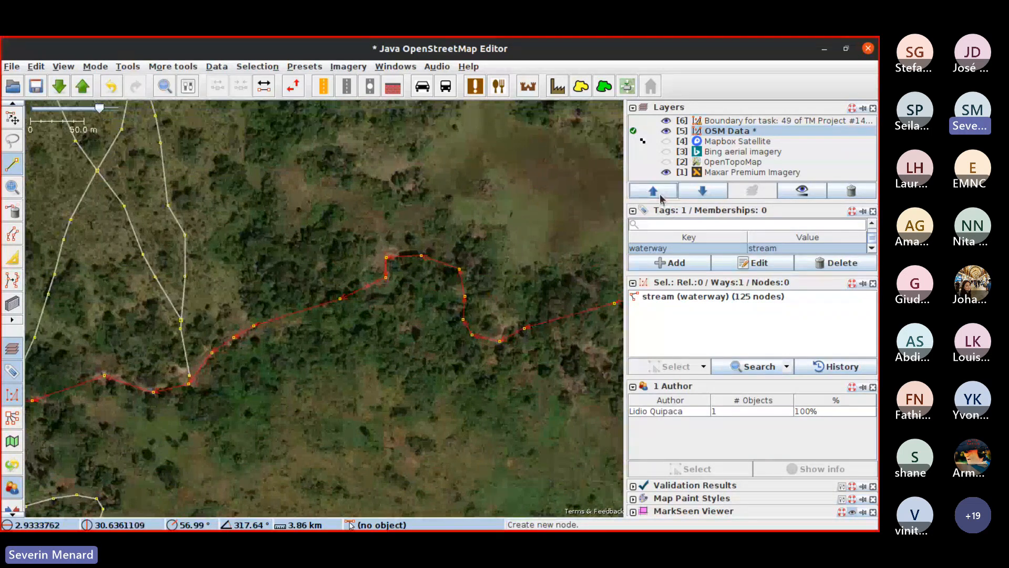
left_click(665, 152)
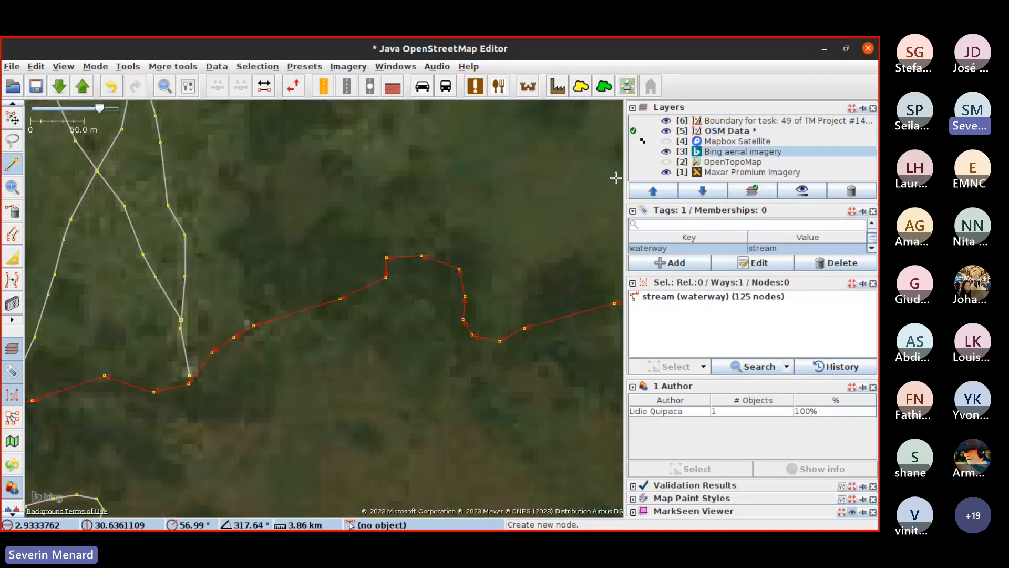
Compare the squared loop area in Bing and Mapbox Satellite with the OSM data hidden, then return to Maxar imagery with the data shown
left_click(667, 130)
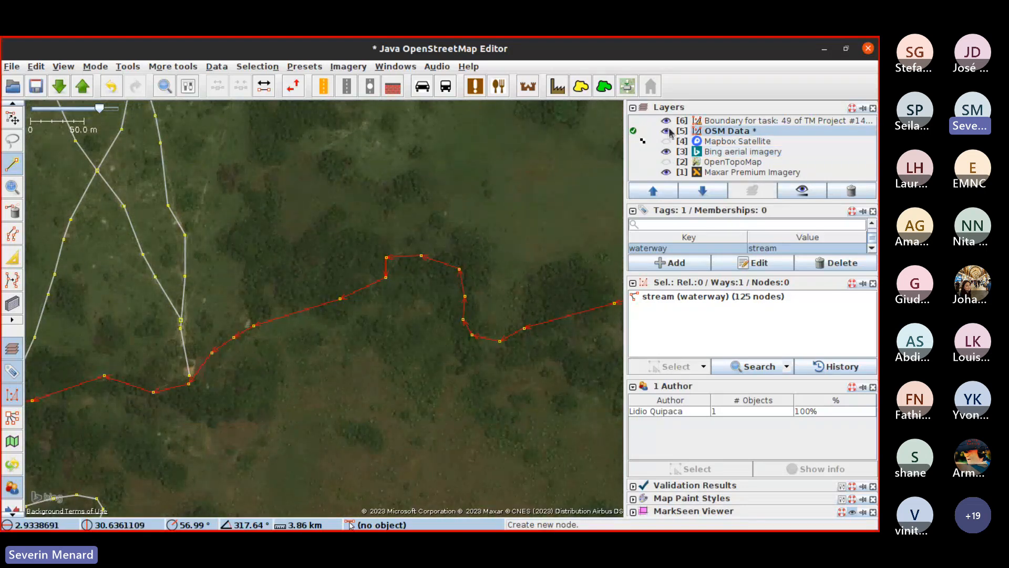
scroll(426, 282, "up", 2)
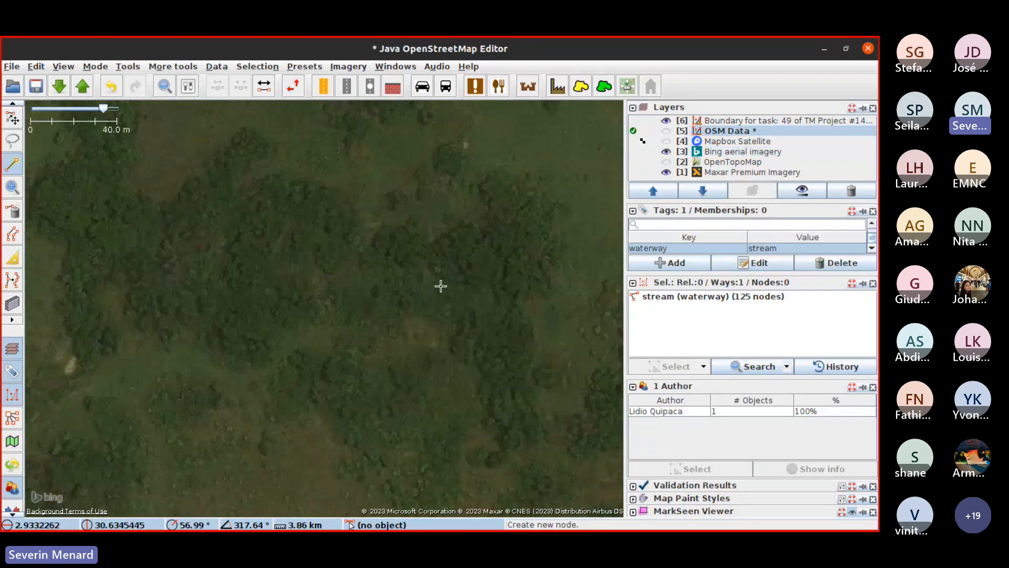
left_click(666, 141)
left_click(666, 151)
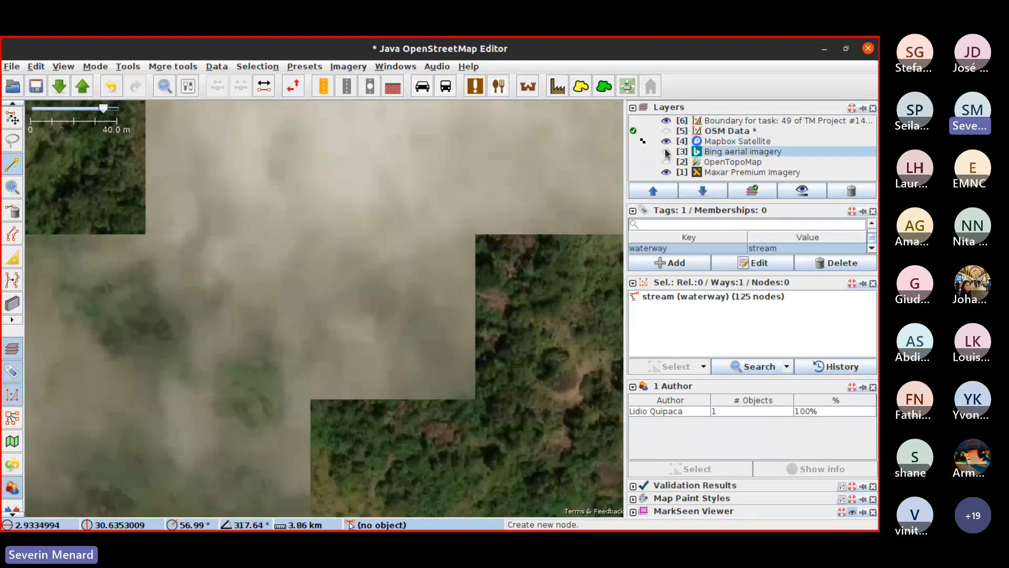
scroll(346, 335, "down", 1)
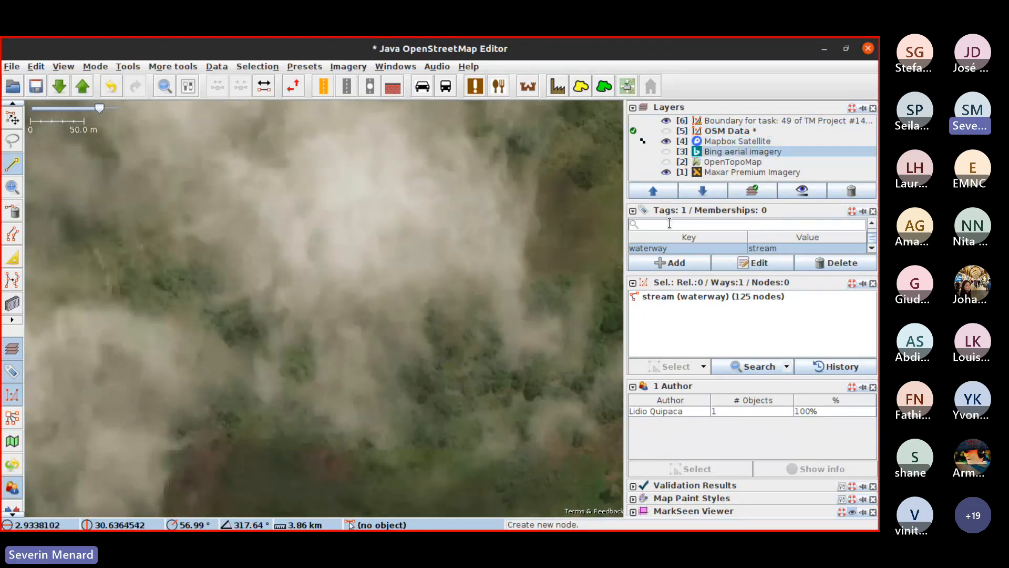
left_click(666, 141)
scroll(417, 206, "down", 2)
left_click(666, 130)
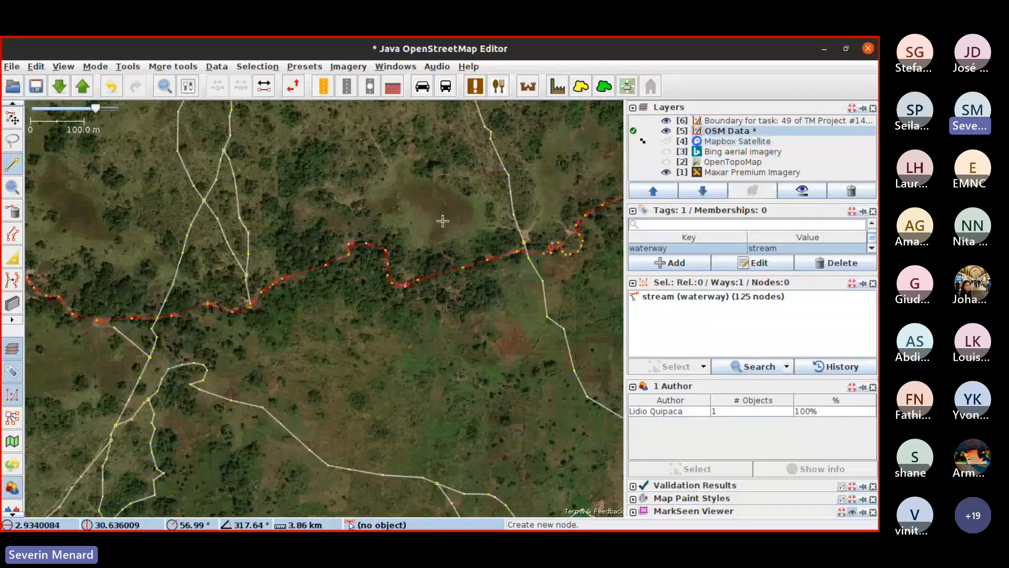
Review the selected stream's full course between the western and eastern task boundaries, ending with an overview of the whole task
scroll(444, 218, "down", 5)
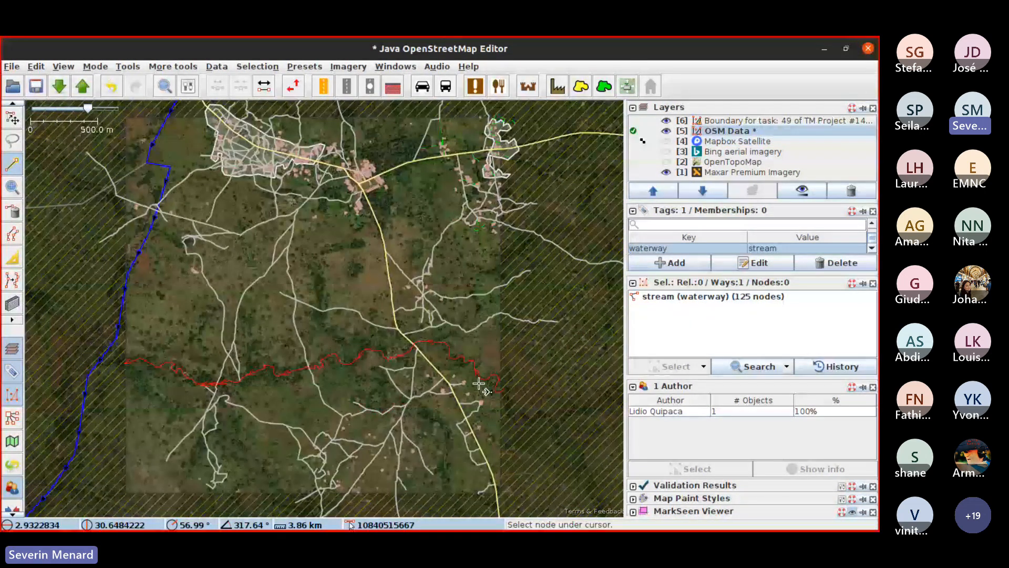
scroll(447, 352, "up", 3)
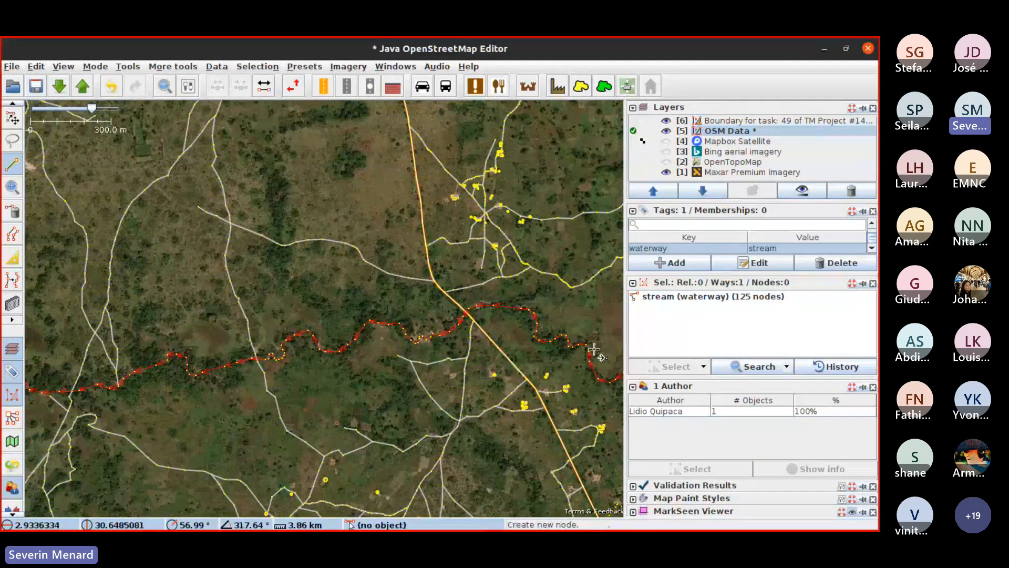
left_click_drag(60, 374, 255, 343)
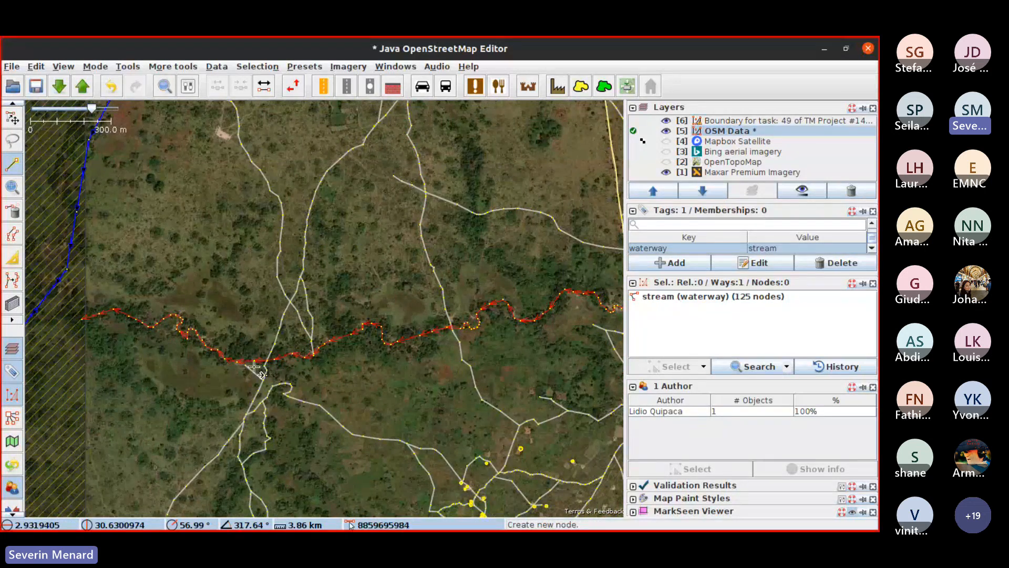
left_click_drag(477, 363, 190, 356)
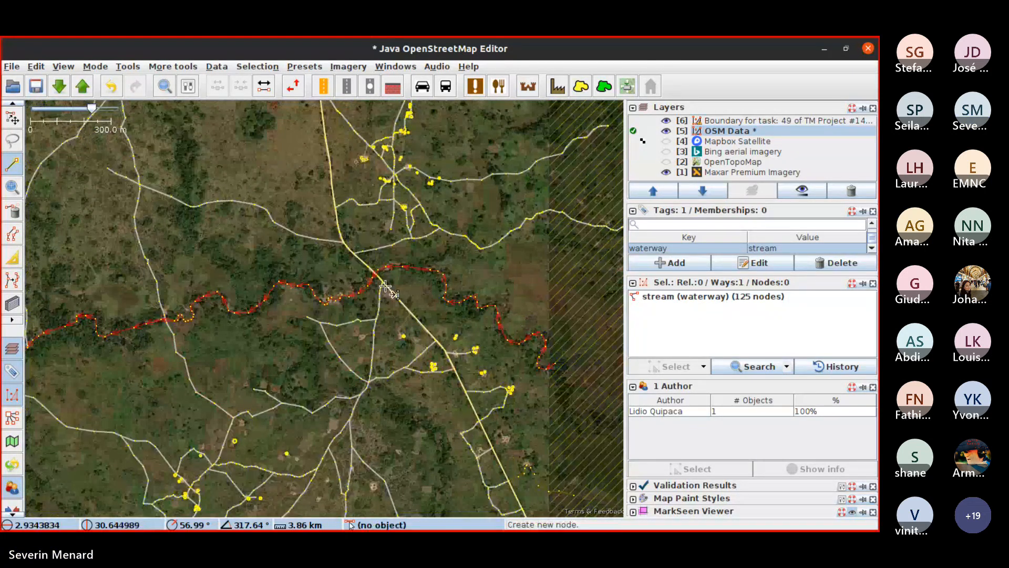
left_click_drag(385, 287, 344, 284)
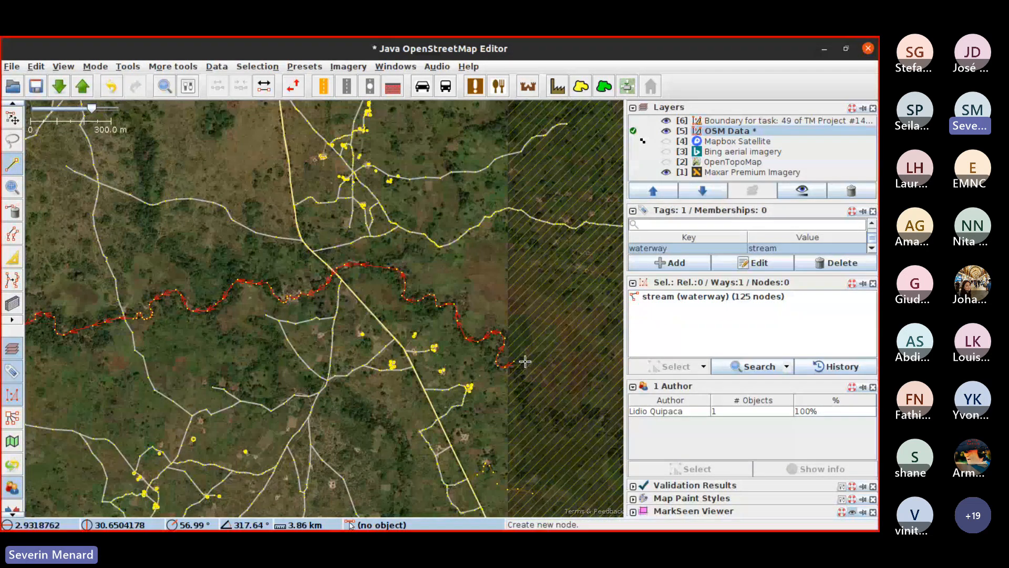
left_click_drag(68, 311, 368, 337)
left_click_drag(33, 333, 194, 330)
key("ctrl+Right")
key("ctrl+Right")
key("ctrl+Right")
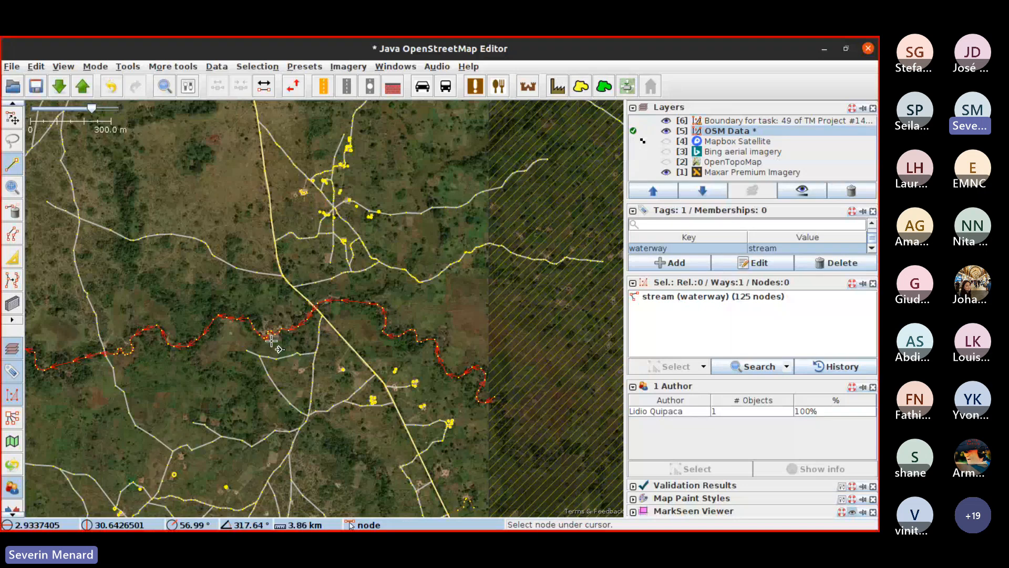
key("s")
right_click(323, 375)
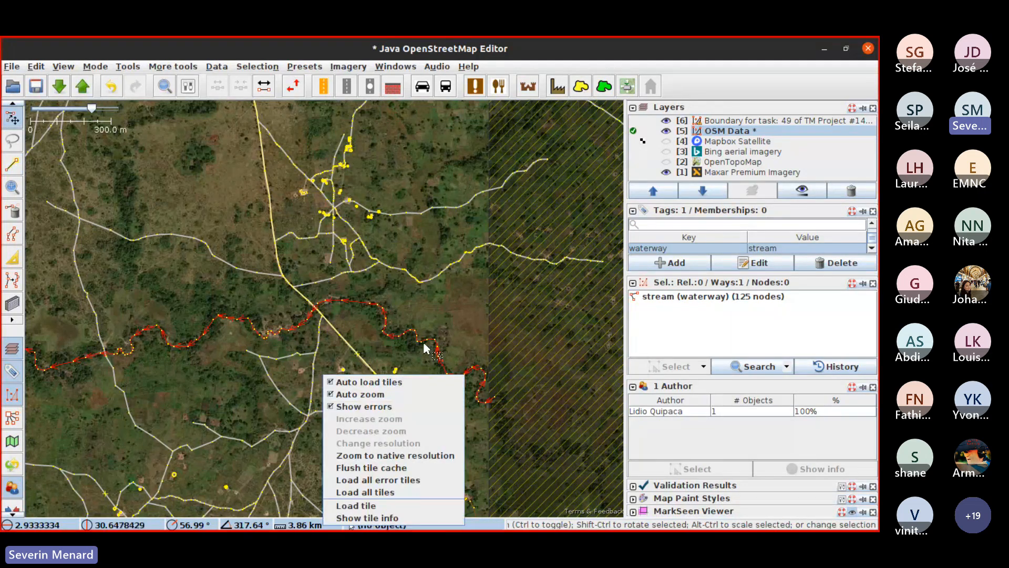
left_click_drag(197, 371, 250, 480)
left_click_drag(363, 408, 394, 316)
scroll(283, 400, "down", 2)
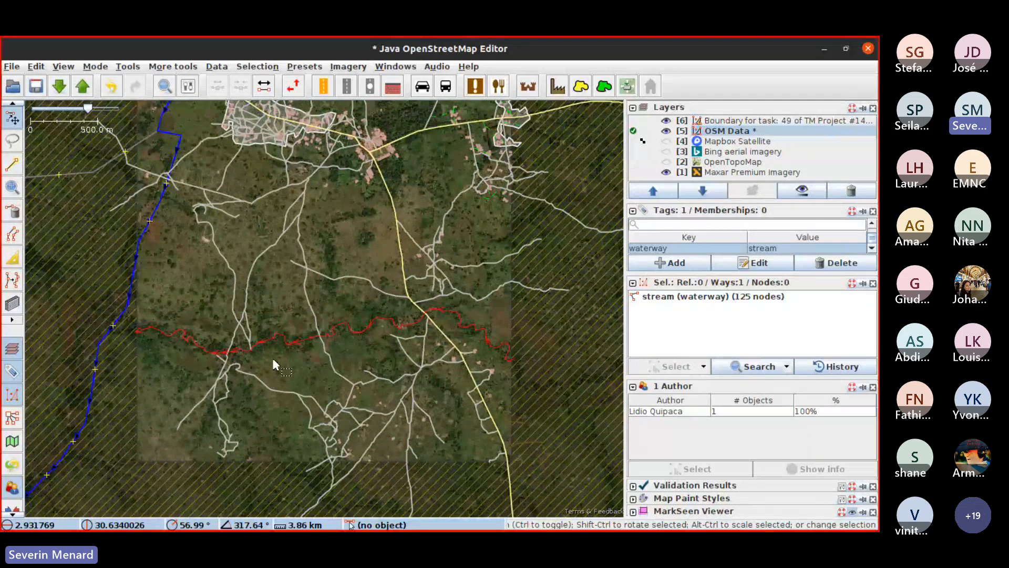
Deselect the stream, hide the OSM data, and examine the wooded river channel along the task's western boundary in the Maxar imagery
left_click(273, 311)
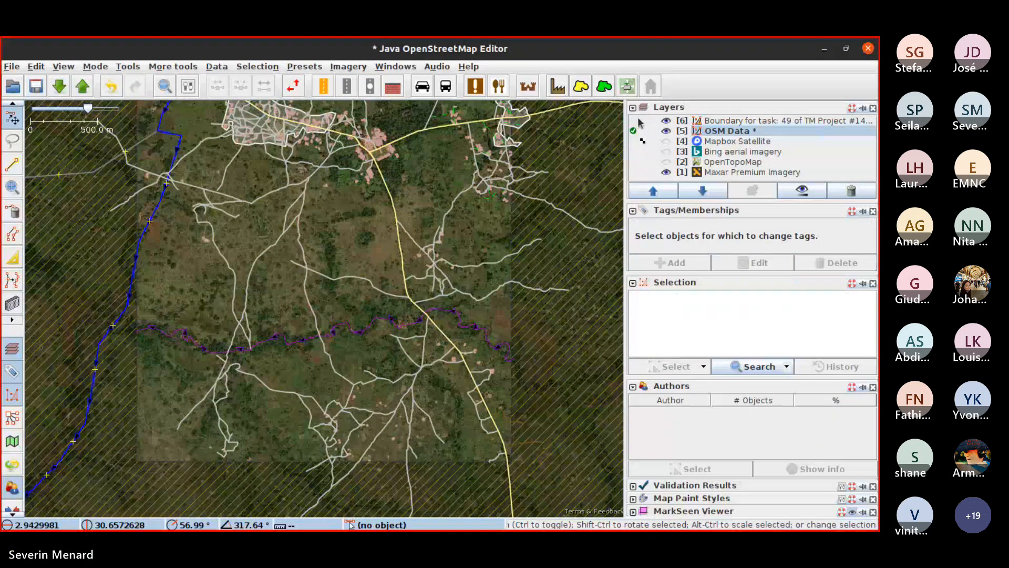
left_click(666, 131)
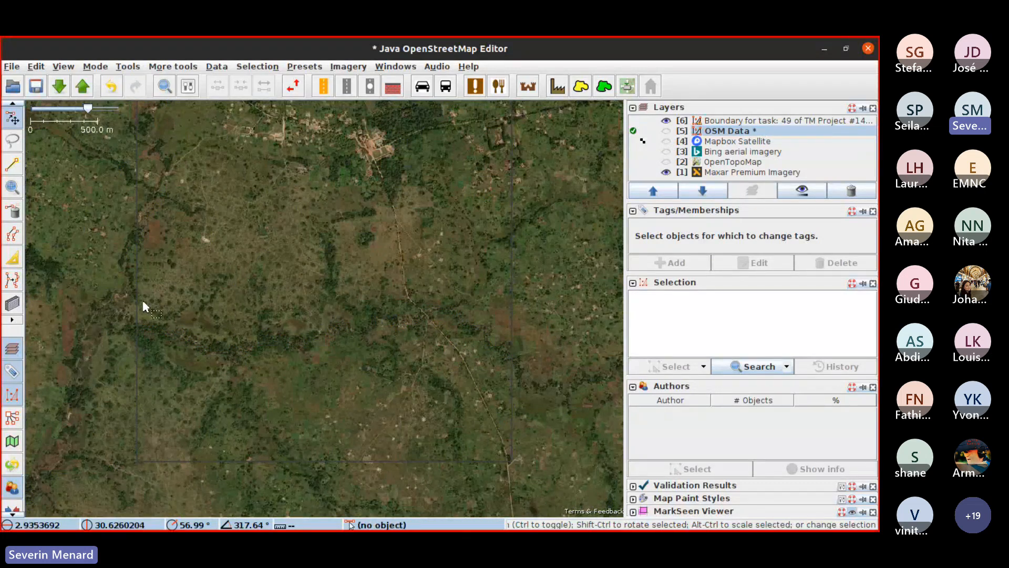
scroll(141, 305, "up", 2)
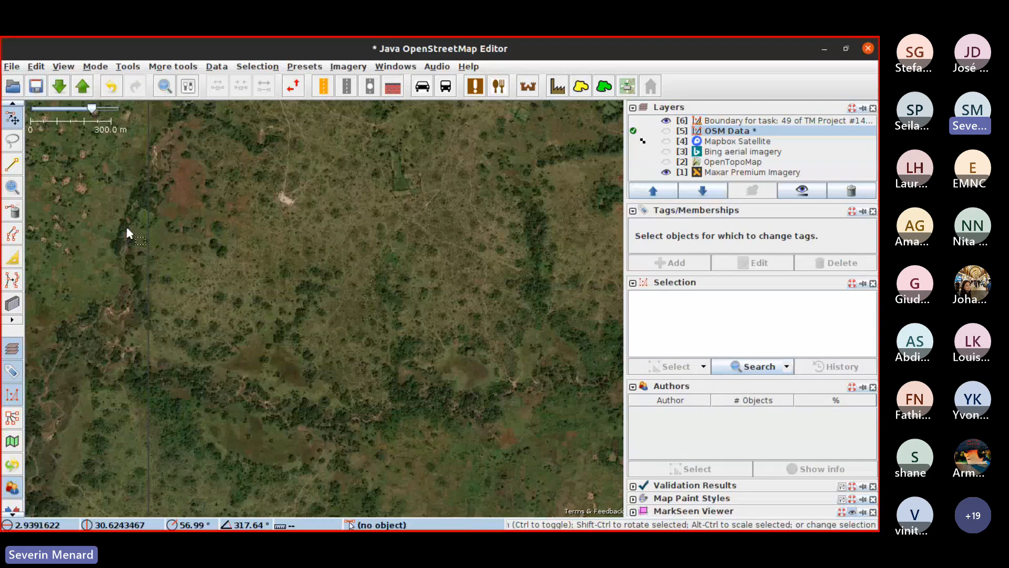
left_click_drag(192, 154, 246, 301)
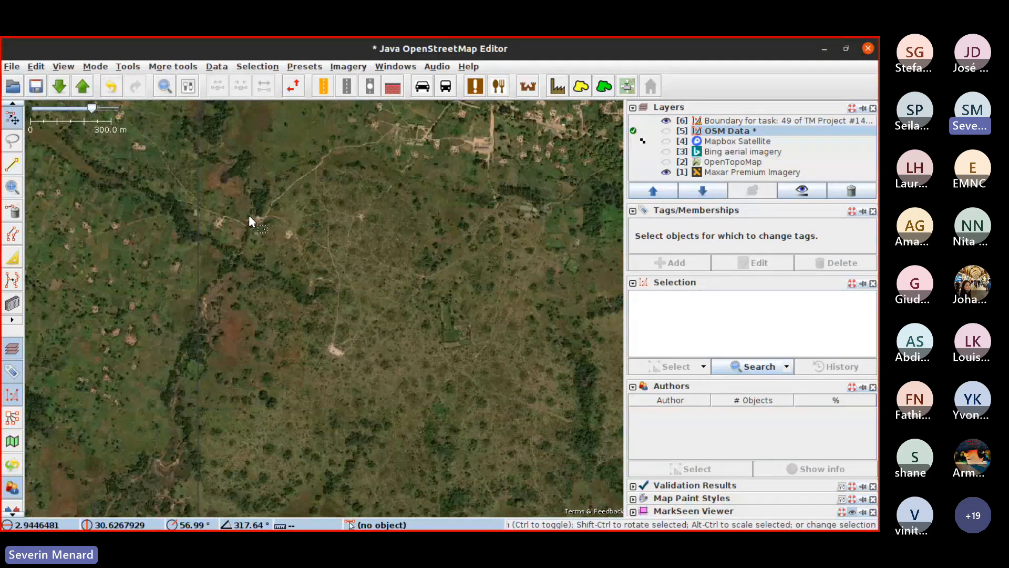
left_click_drag(187, 358, 228, 390)
left_click_drag(253, 311, 231, 346)
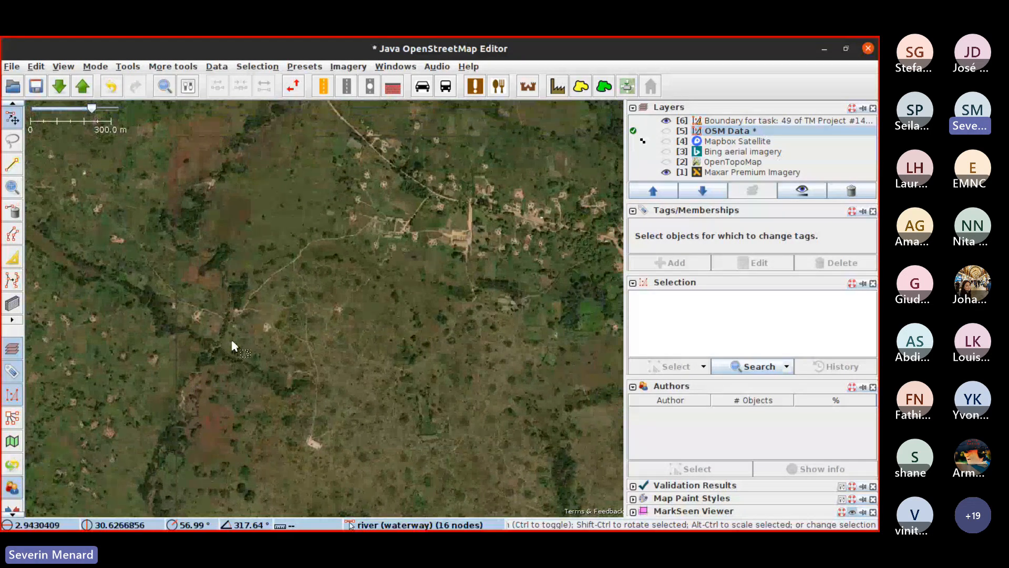
scroll(224, 353, "up", 4)
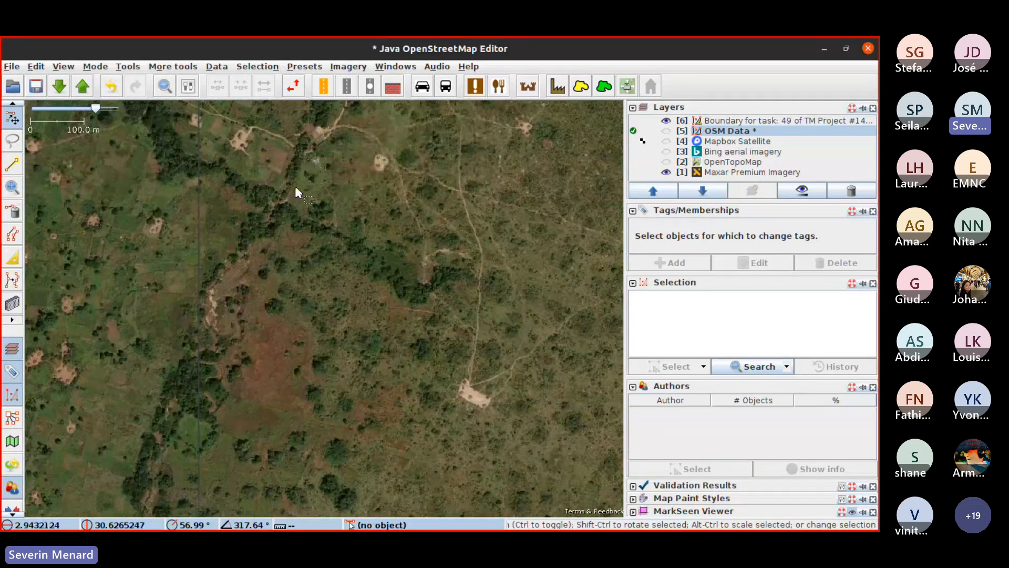
Show the OSM data again and select the river near the western boundary to compare its line with the channel in the imagery
left_click(666, 130)
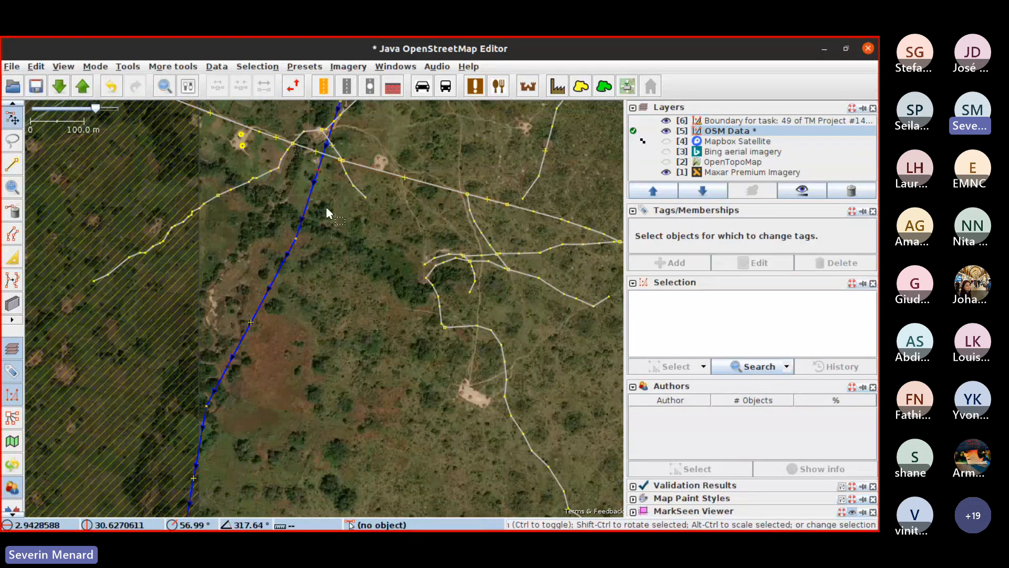
left_click_drag(287, 361, 283, 426)
scroll(257, 371, "up", 2)
left_click(256, 371)
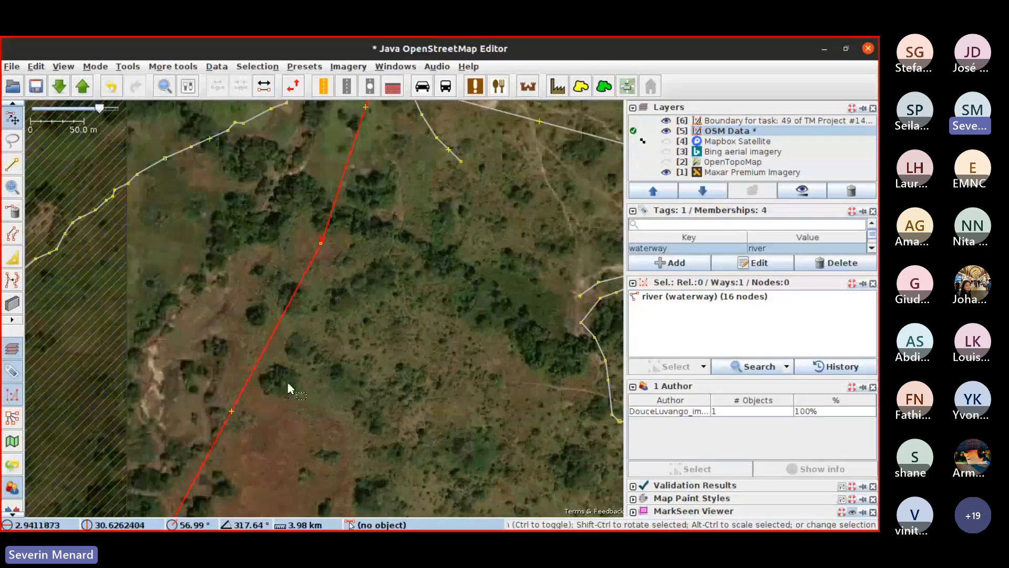
scroll(371, 305, "down", 2)
left_click_drag(372, 305, 354, 281)
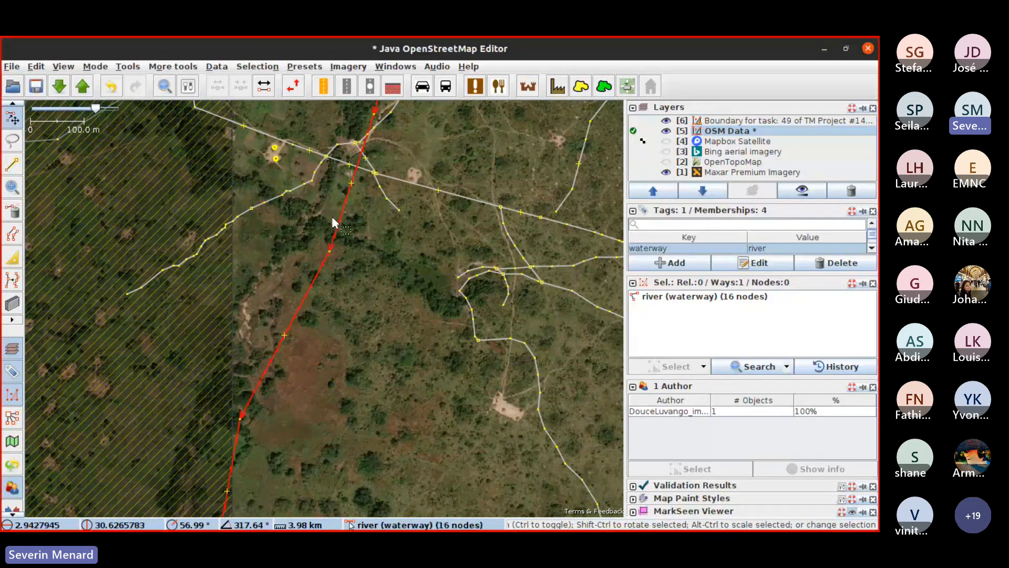
scroll(326, 186, "up", 2)
scroll(326, 186, "down", 3)
Select the corrected stream near the western boundary and check its line from the track crossings east to the squared loop
left_click_drag(394, 436, 266, 171)
scroll(179, 318, "up", 1)
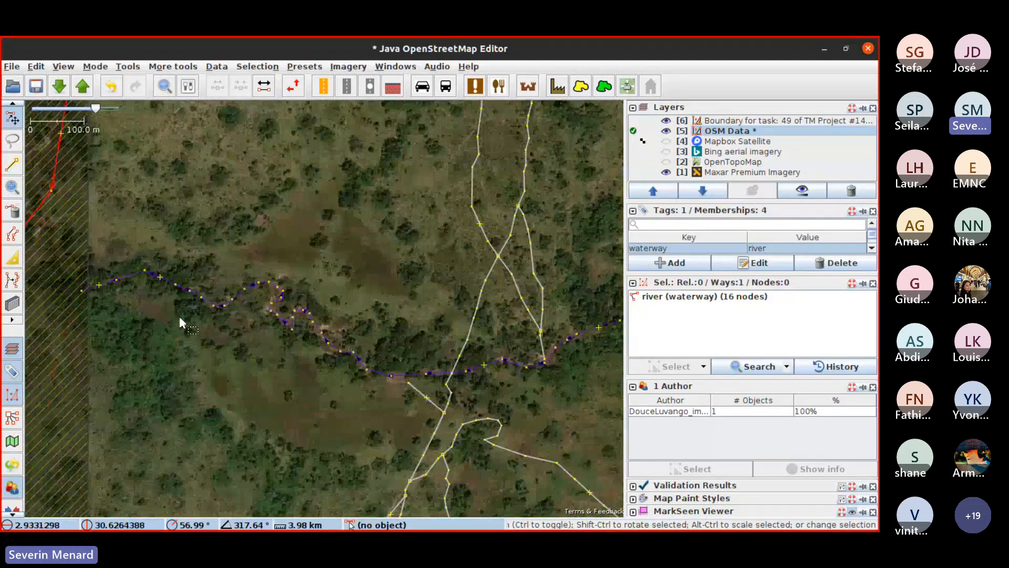
left_click(173, 288)
left_click(173, 285)
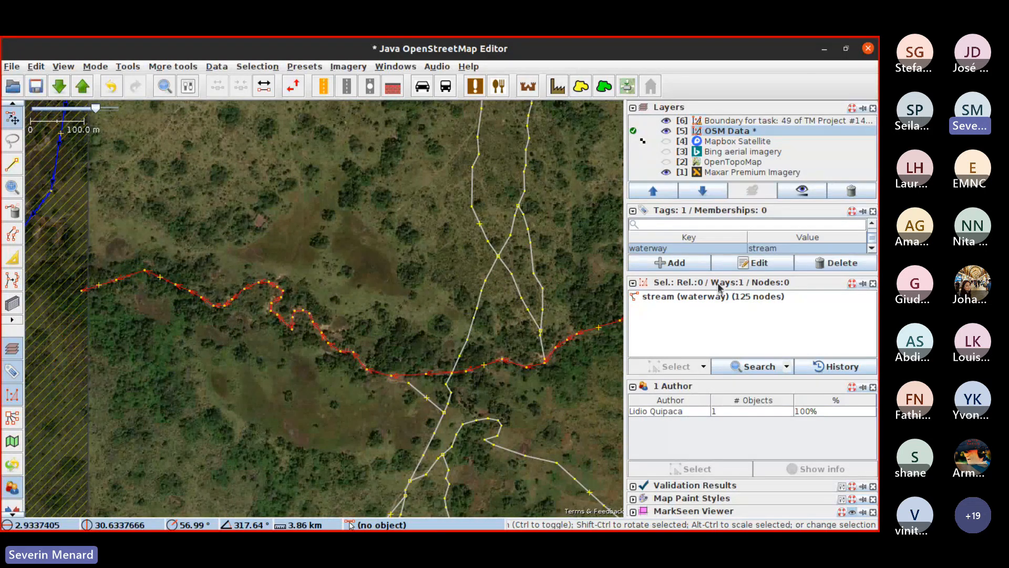
scroll(299, 347, "up", 4)
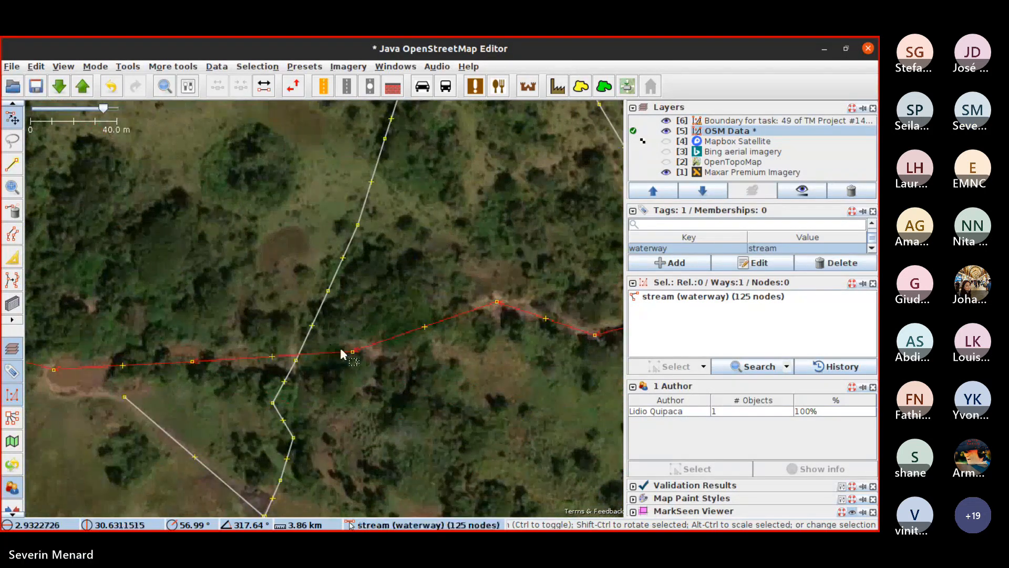
left_click_drag(189, 354, 385, 317)
left_click_drag(553, 327, 279, 325)
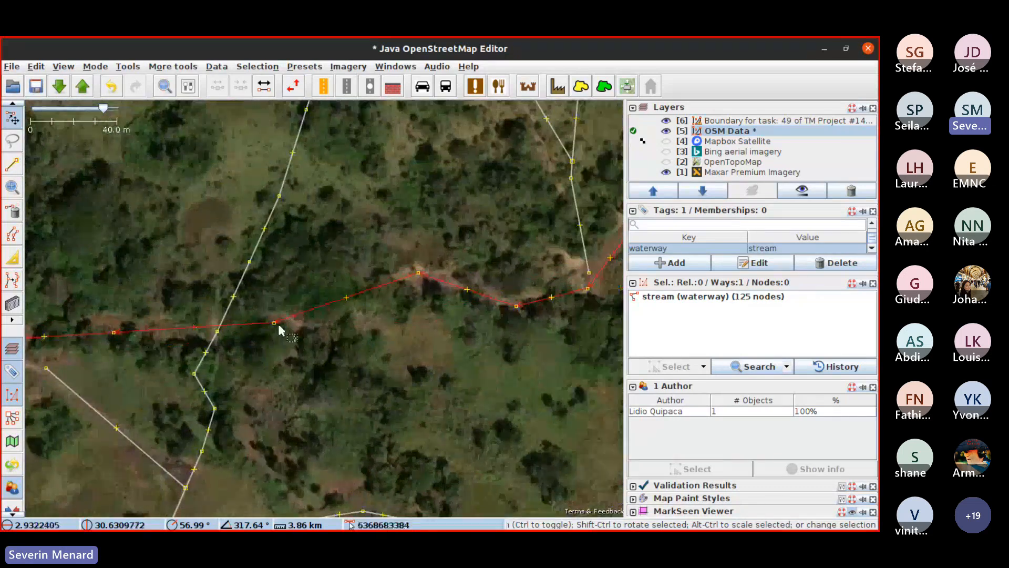
left_click_drag(341, 321, 147, 381)
left_click_drag(424, 361, 86, 448)
left_click_drag(407, 327, 256, 410)
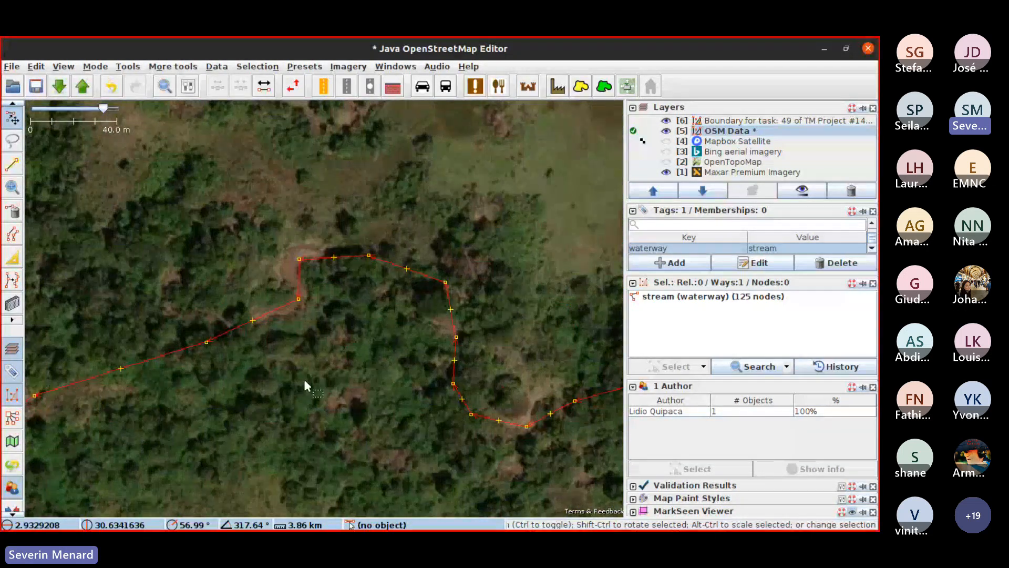
Measure the stream bed's width with a temporary two-node line across the visible channel, and delete the line
left_click_drag(389, 350, 130, 234)
left_click_drag(416, 363, 103, 497)
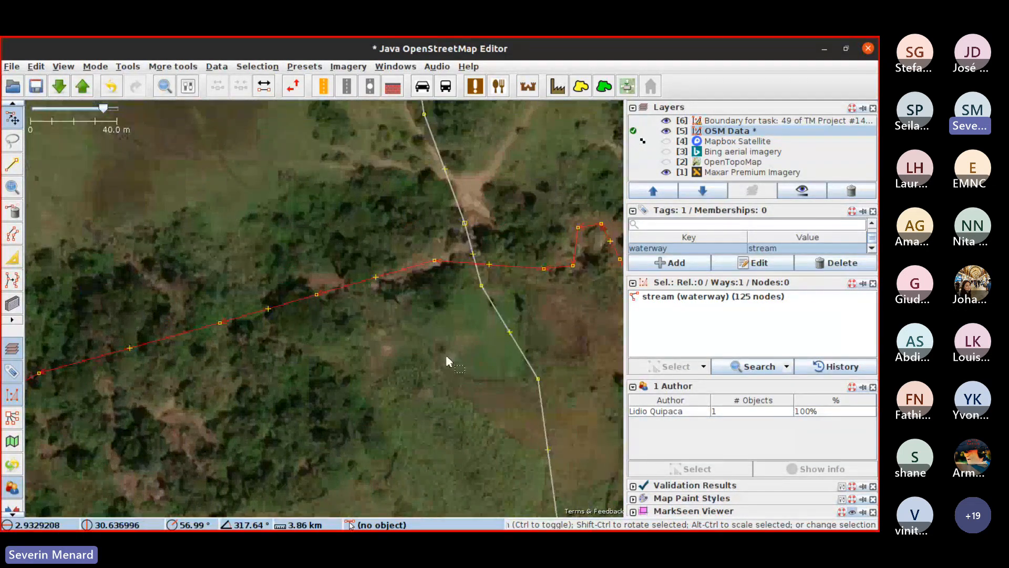
left_click_drag(446, 360, 129, 420)
right_click(129, 419)
left_click_drag(385, 312, 51, 404)
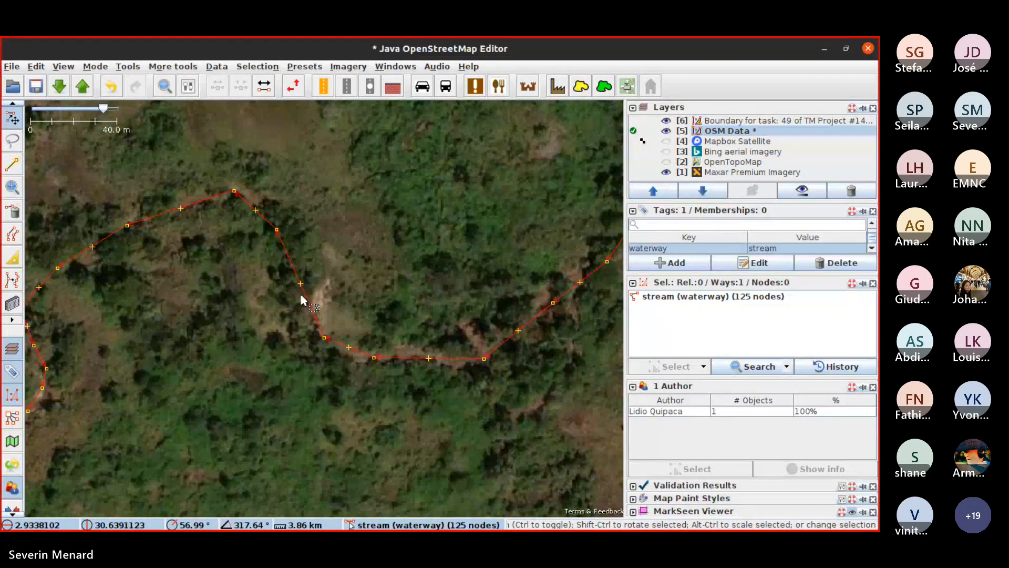
scroll(376, 358, "up", 6)
key("a")
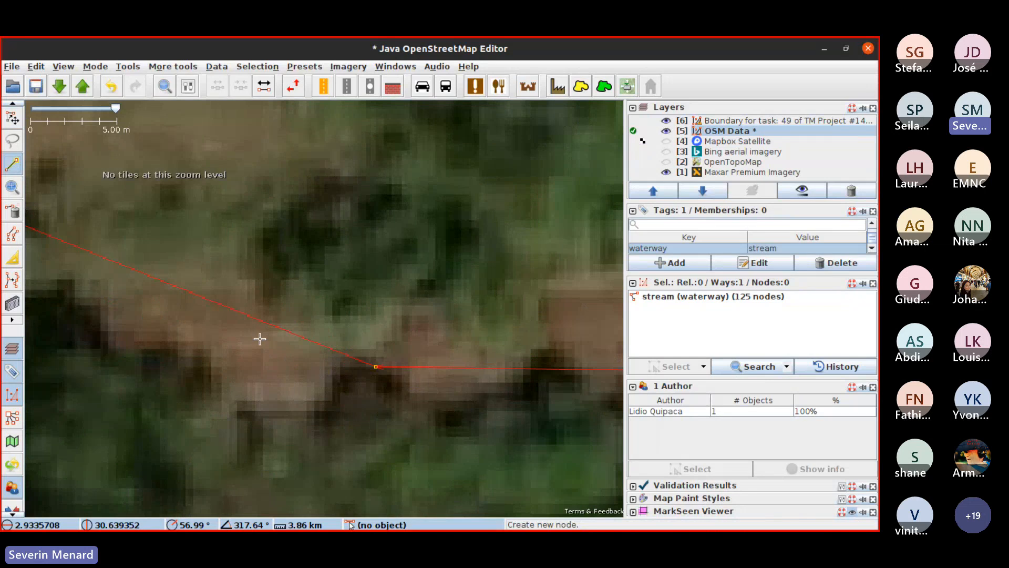
left_click(267, 336)
left_click(264, 416)
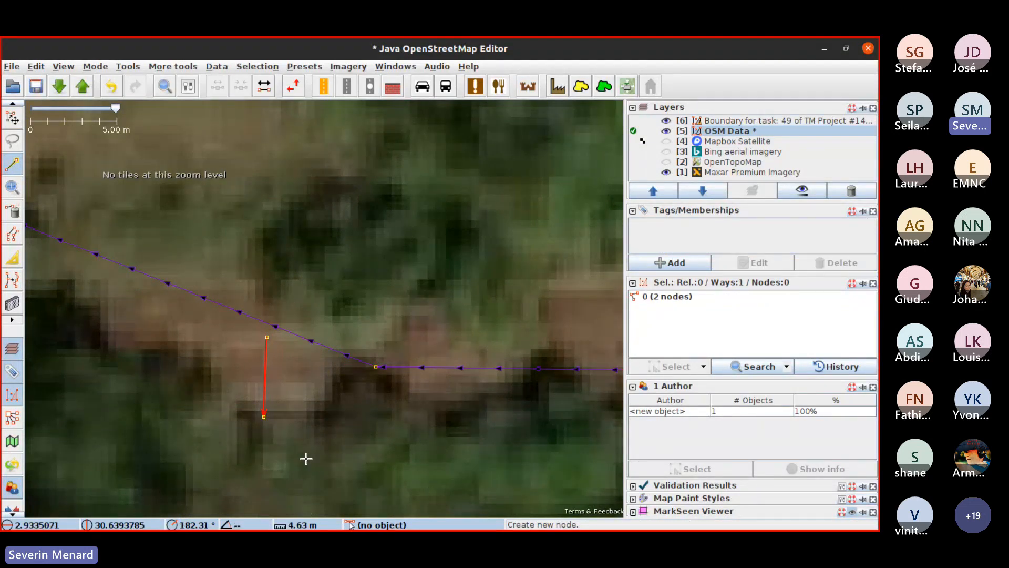
key("s")
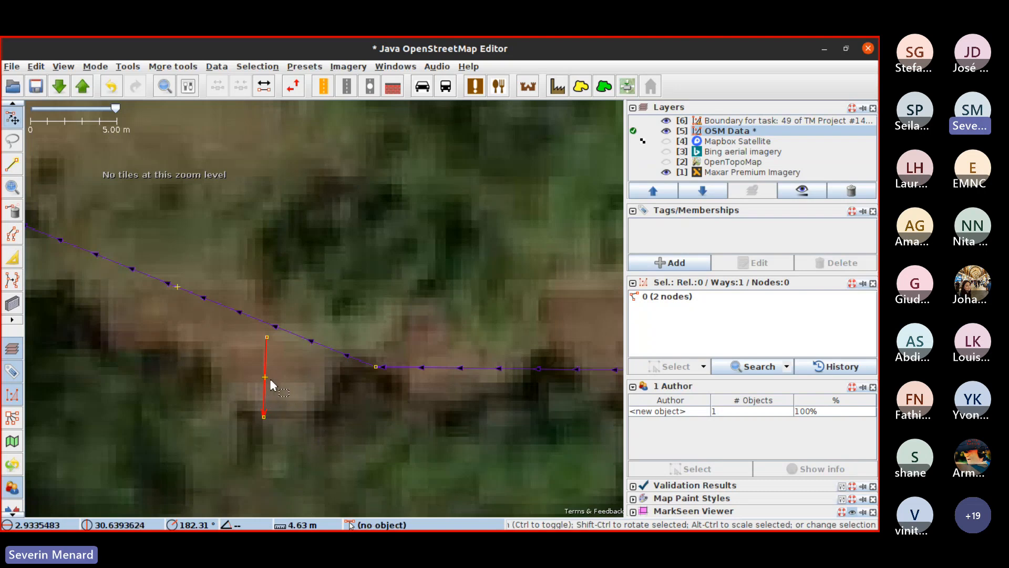
key("Delete")
Add a node to the stream segment and move it onto the sandy channel bend seen in the imagery
scroll(272, 380, "down", 2)
left_click_drag(168, 320, 274, 380)
key("s")
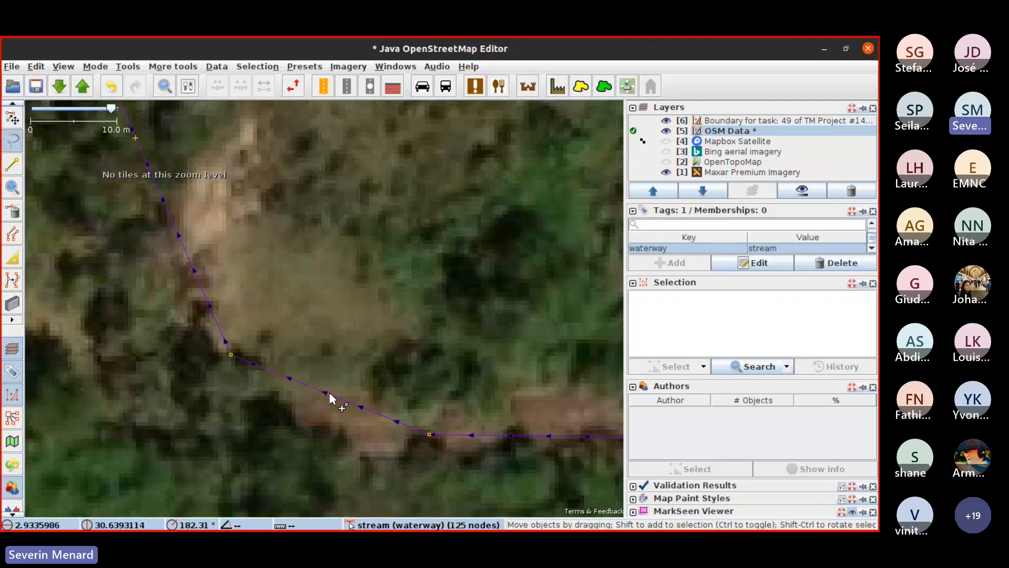
left_click_drag(330, 394, 316, 422)
scroll(408, 464, "down", 4)
key("s")
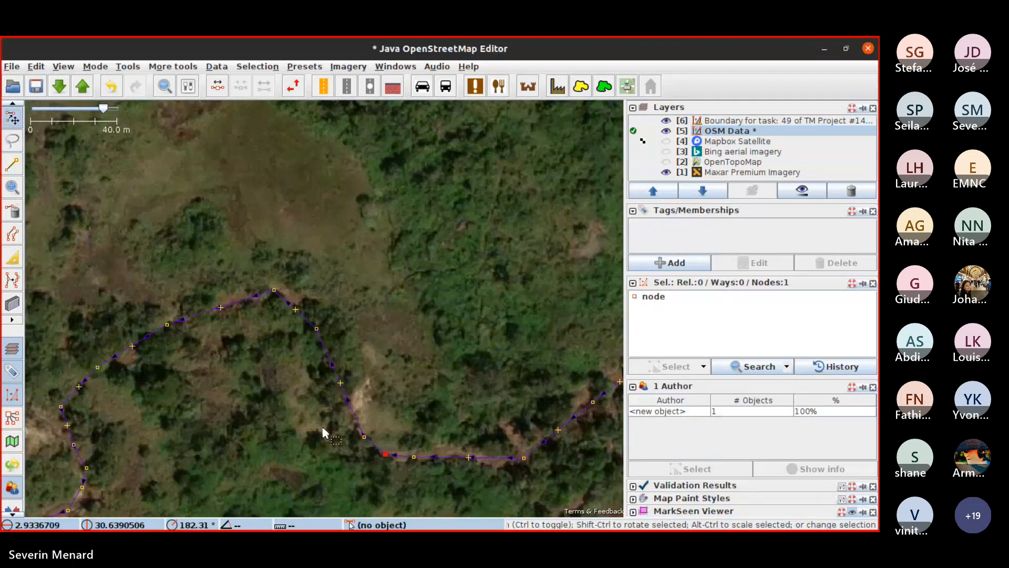
left_click(322, 431)
Select the 16-node river way along the task area's edge and compare its alignment with the channel in the imagery
scroll(261, 424, "down", 4)
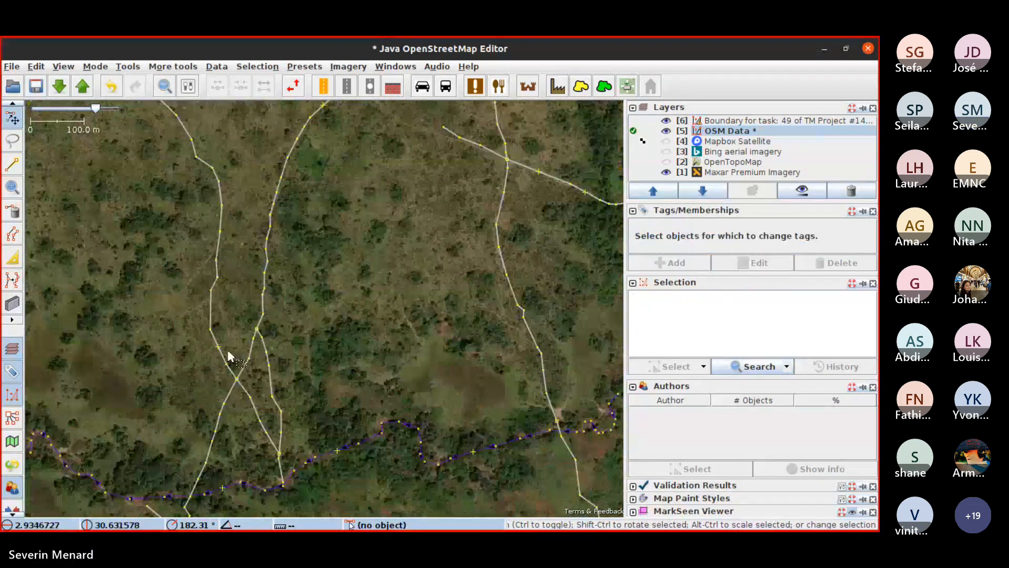
scroll(229, 352, "down", 2)
left_click_drag(134, 359, 284, 481)
left_click_drag(385, 273, 424, 318)
left_click(355, 301)
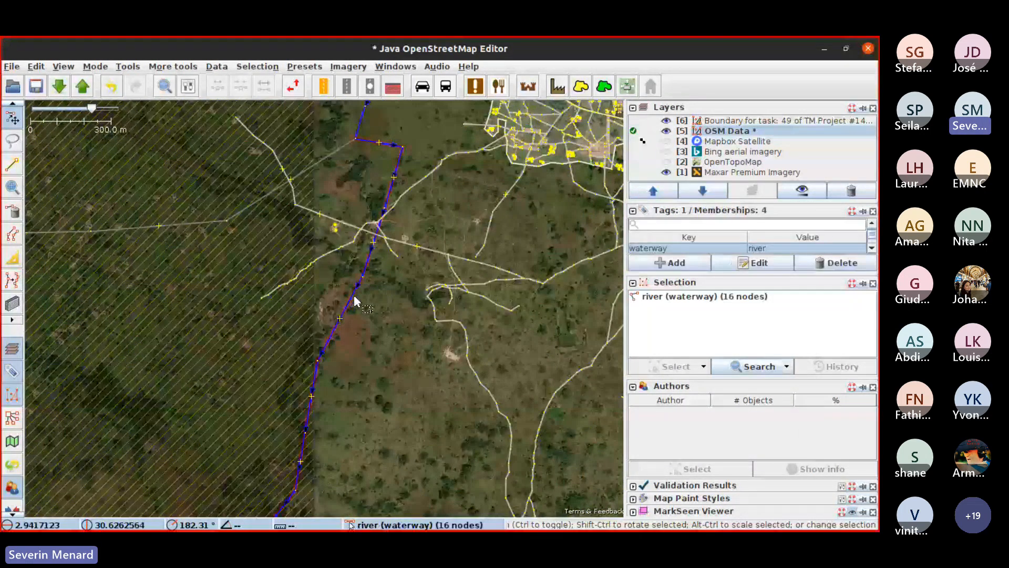
scroll(355, 301, "up", 6)
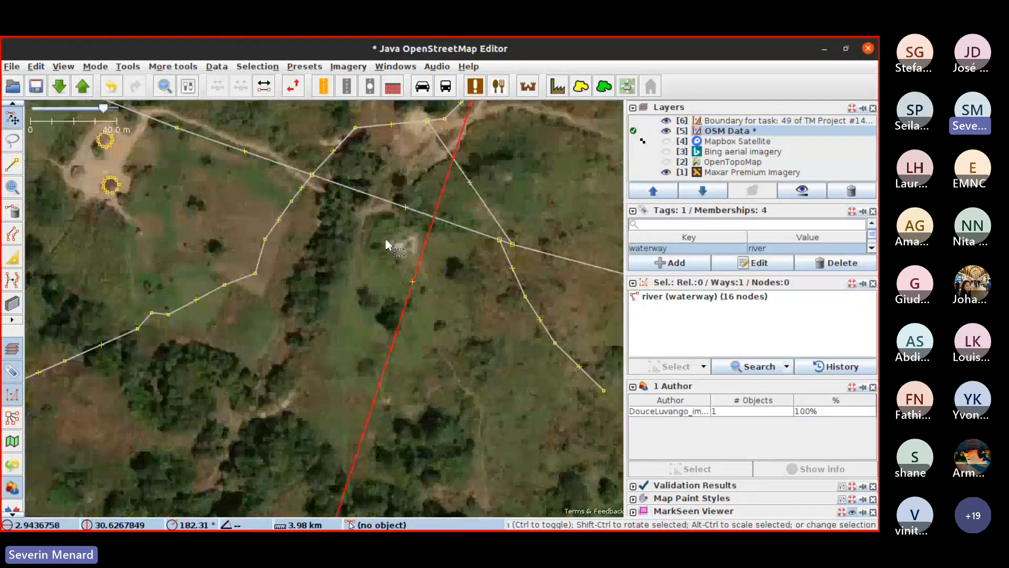
left_click_drag(318, 249, 347, 489)
left_click_drag(263, 349, 372, 402)
left_click_drag(308, 339, 365, 392)
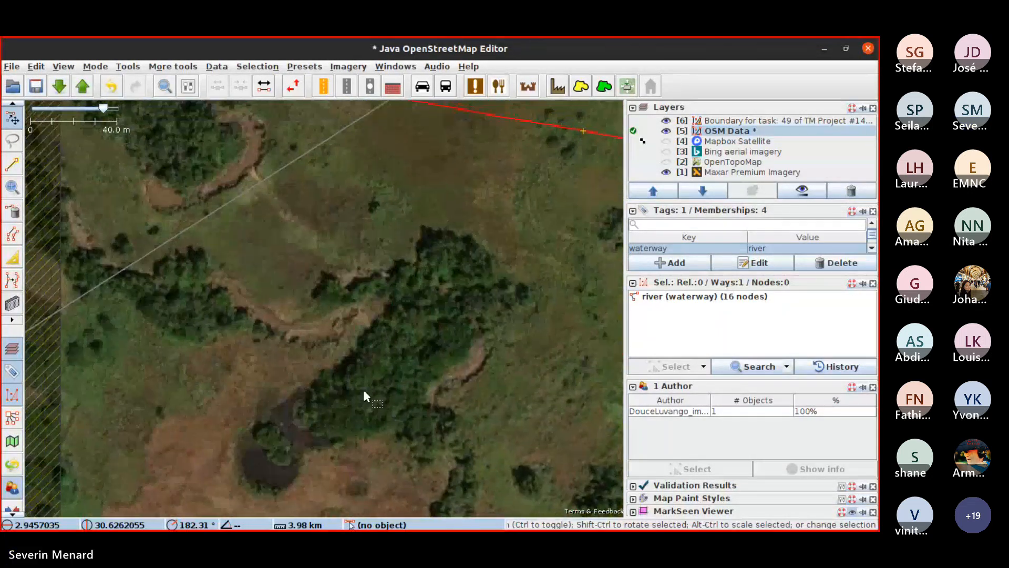
scroll(276, 319, "up", 2)
key("a")
left_click(277, 317)
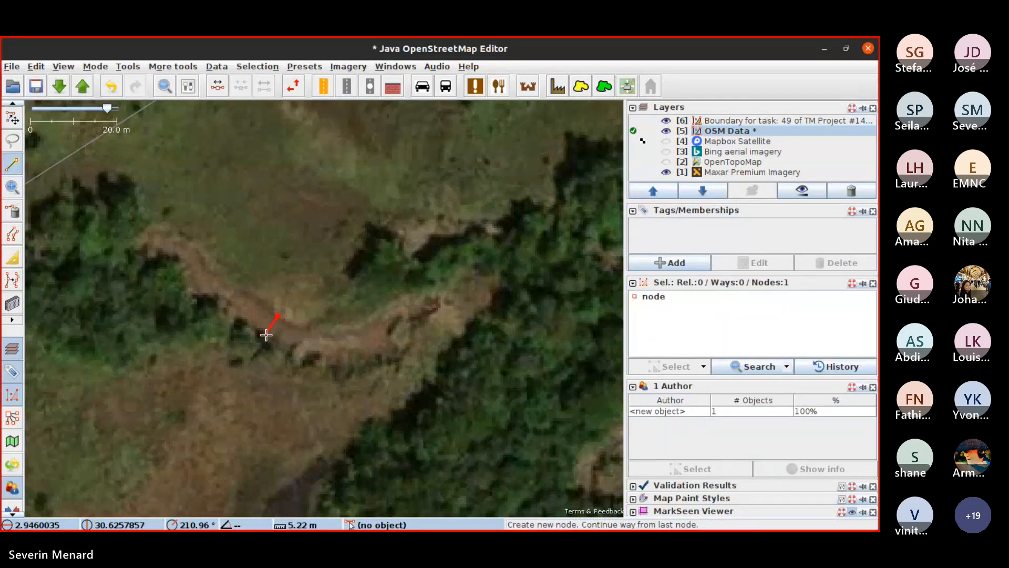
key("ctrl+z")
key("s")
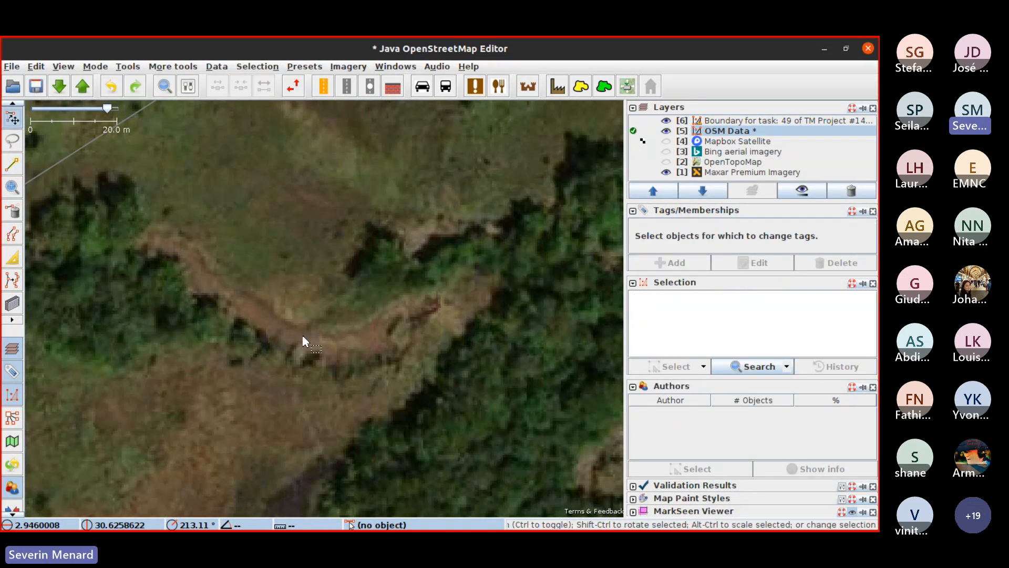
Examine the untagged boundary way's memberships where it meets the river, and the river way's course relative to the stream
scroll(304, 339, "down", 2)
left_click_drag(395, 346, 316, 436)
scroll(313, 405, "down", 2)
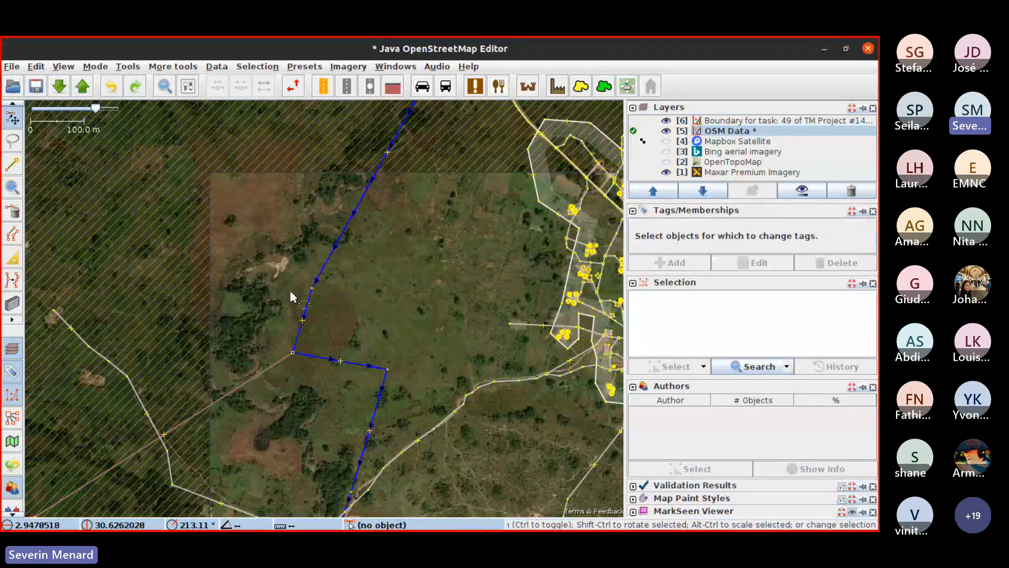
left_click_drag(293, 379, 424, 288)
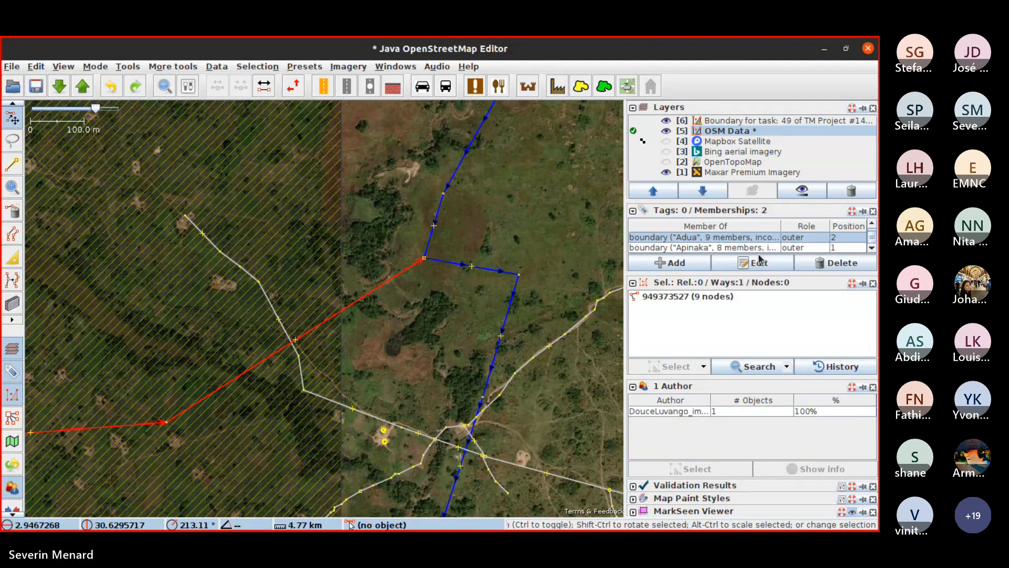
left_click(461, 265)
left_click_drag(513, 267, 410, 213)
scroll(421, 226, "down", 2)
left_click_drag(473, 336, 354, 263)
scroll(439, 298, "down", 2)
scroll(460, 319, "up", 5)
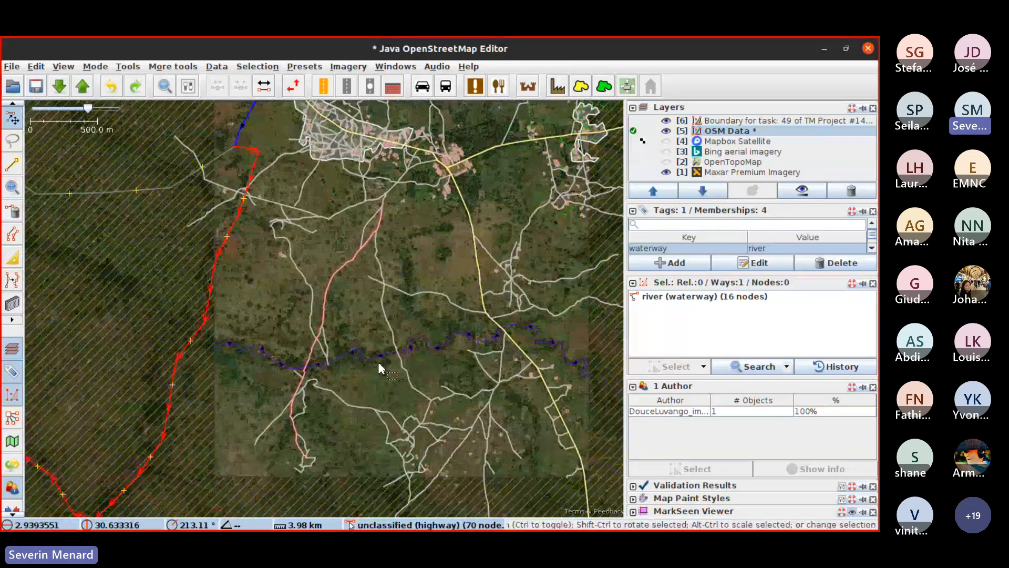
Retag the whole stream as a river using the River preset, and pin that preset for quick access
left_click(379, 316)
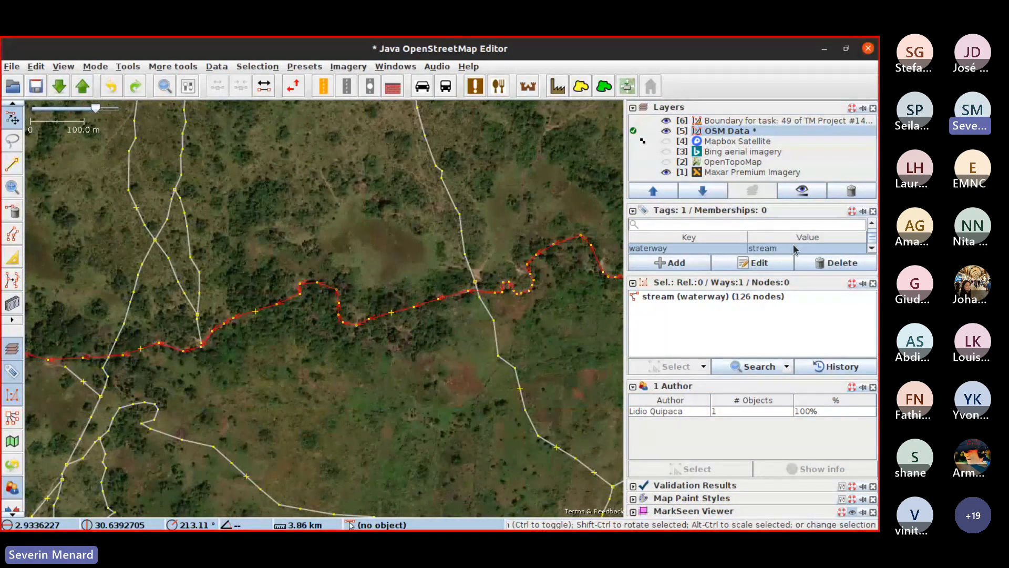
left_click(305, 67)
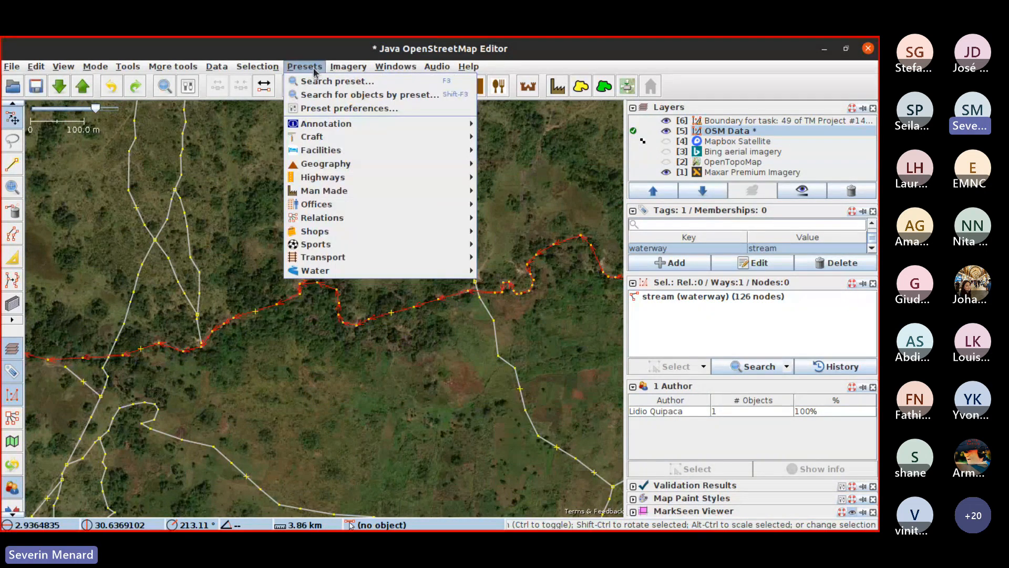
mouse_move(471, 270)
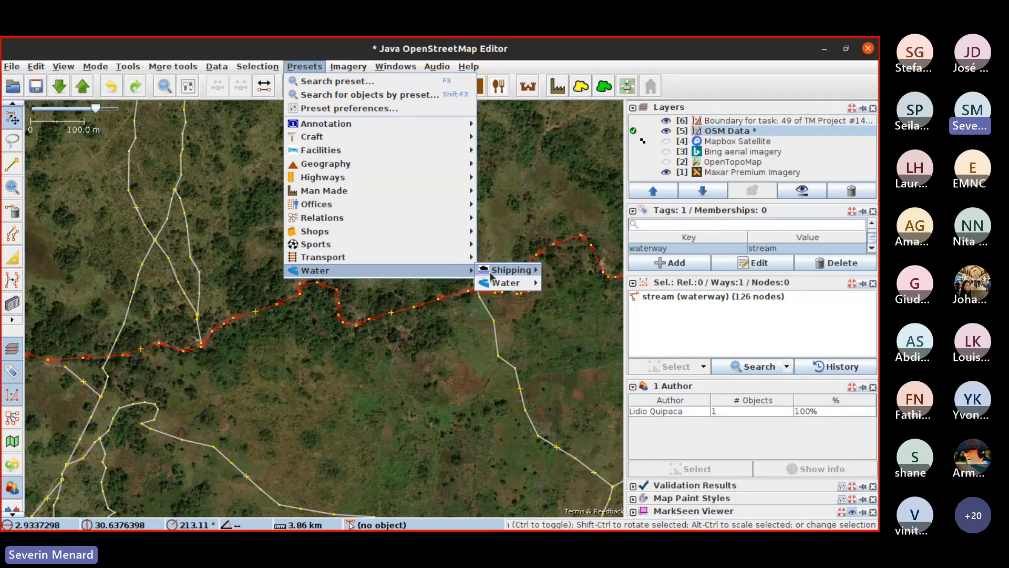
mouse_move(505, 283)
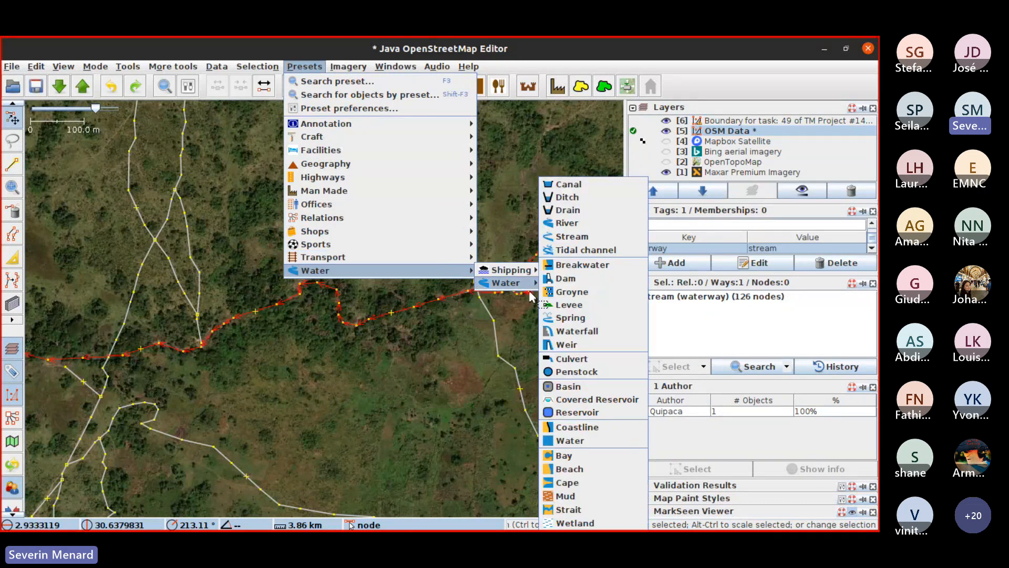
left_click(602, 226)
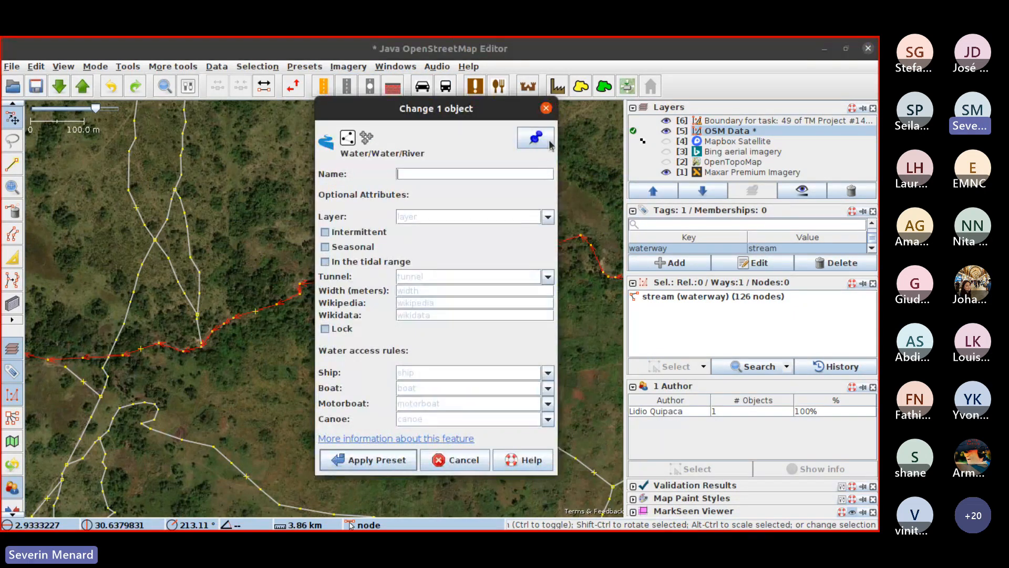
left_click(535, 138)
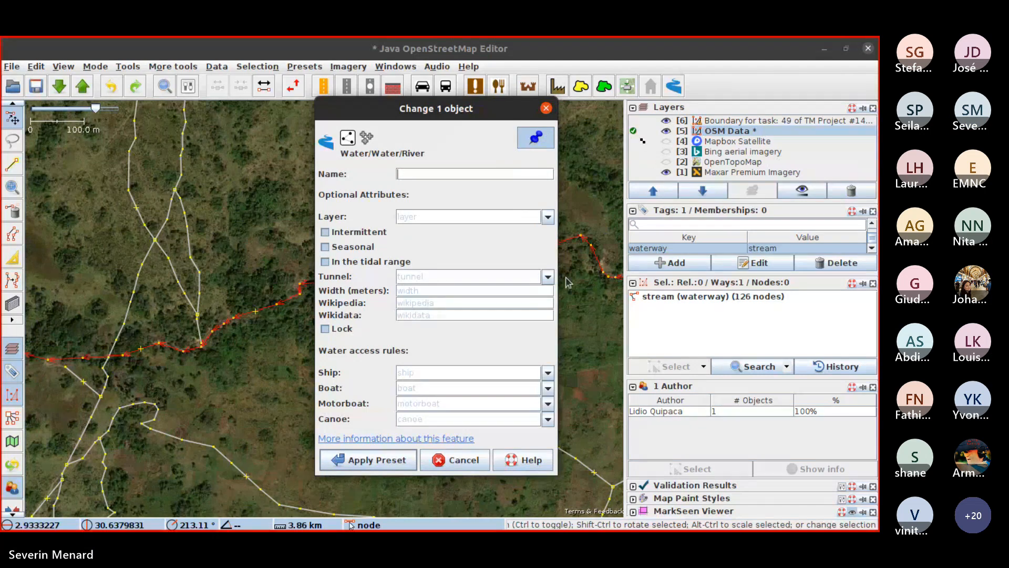
left_click(376, 460)
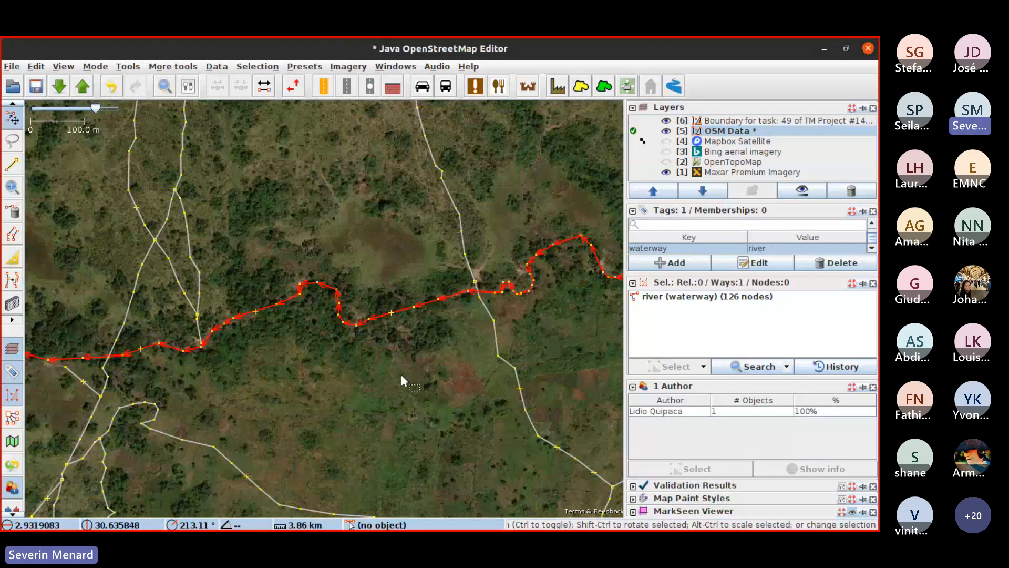
Examine the straight river way against the meandering channel in the imagery, from the task area's upper edge to the boundary junction
left_click_drag(203, 325, 310, 394)
scroll(311, 394, "down", 2)
mouse_move(464, 270)
left_mouse_down()
mouse_move(327, 330)
mouse_move(561, 336)
left_mouse_up()
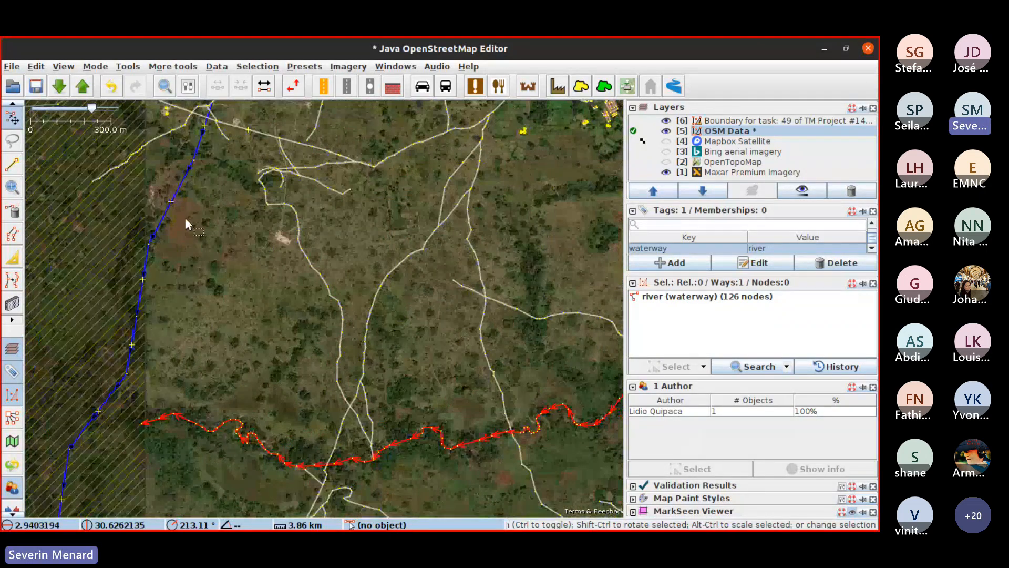
mouse_move(185, 219)
left_mouse_down()
mouse_move(178, 475)
mouse_move(234, 376)
left_mouse_up()
scroll(234, 376, "up", 4)
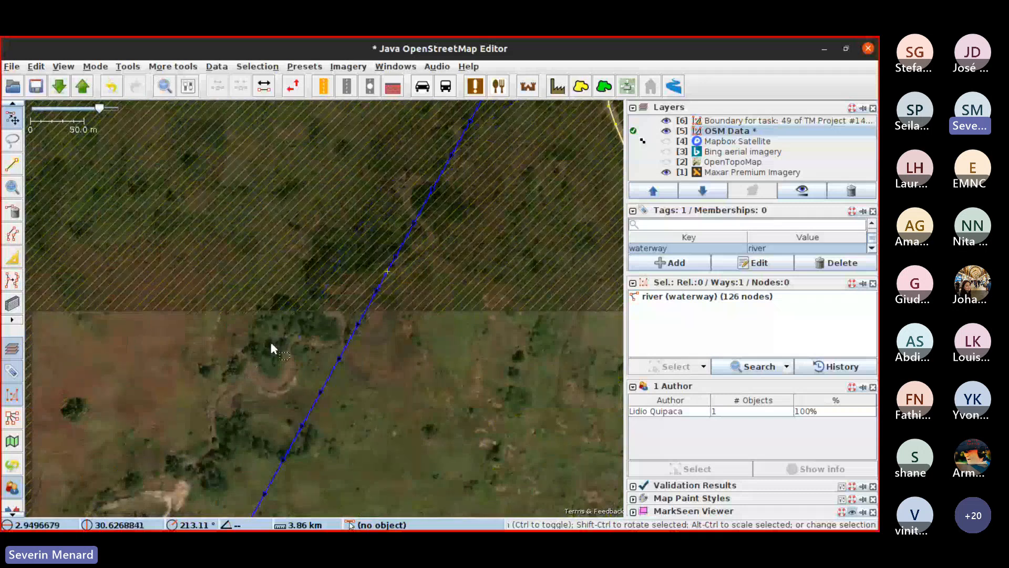
left_click_drag(293, 335, 347, 206)
right_click(347, 206)
left_click(484, 173)
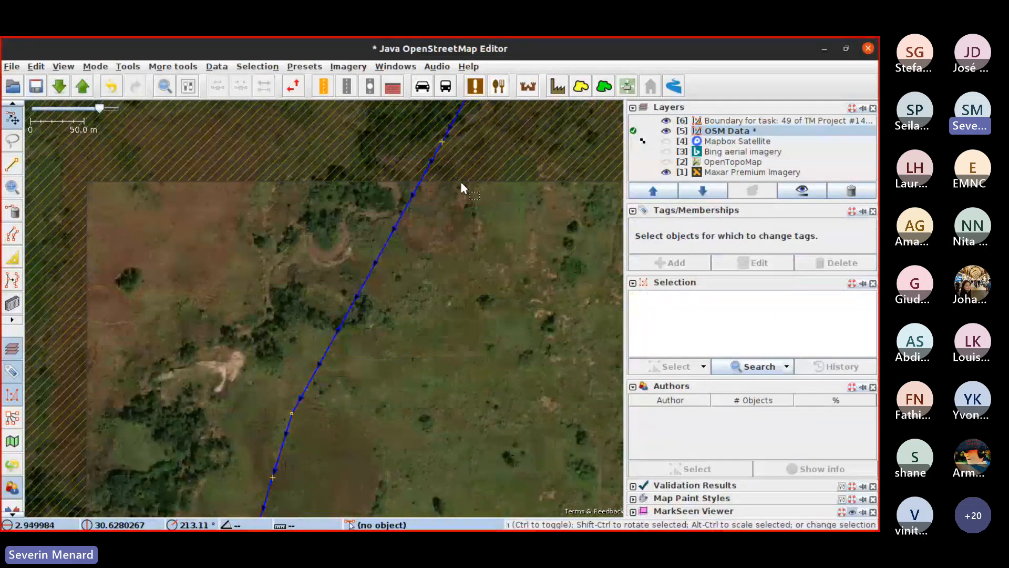
left_click(439, 137)
left_click(426, 193)
left_click(405, 192)
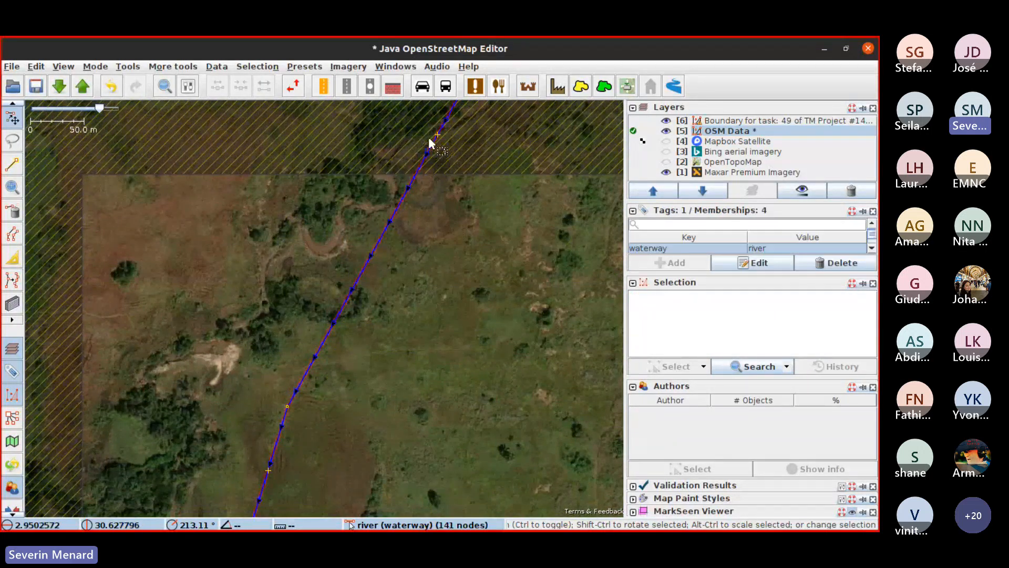
left_click(398, 192)
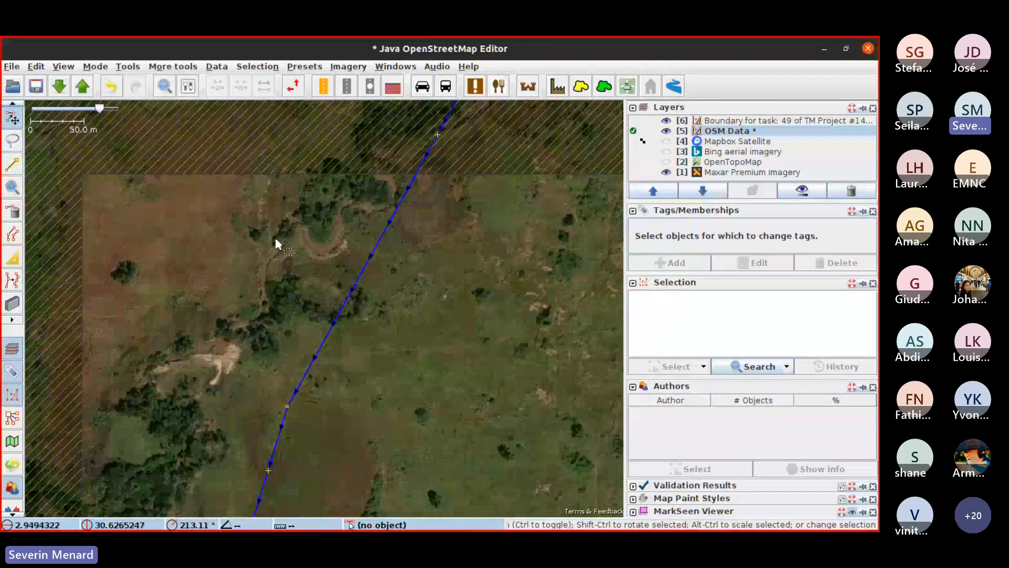
left_click_drag(177, 418, 274, 138)
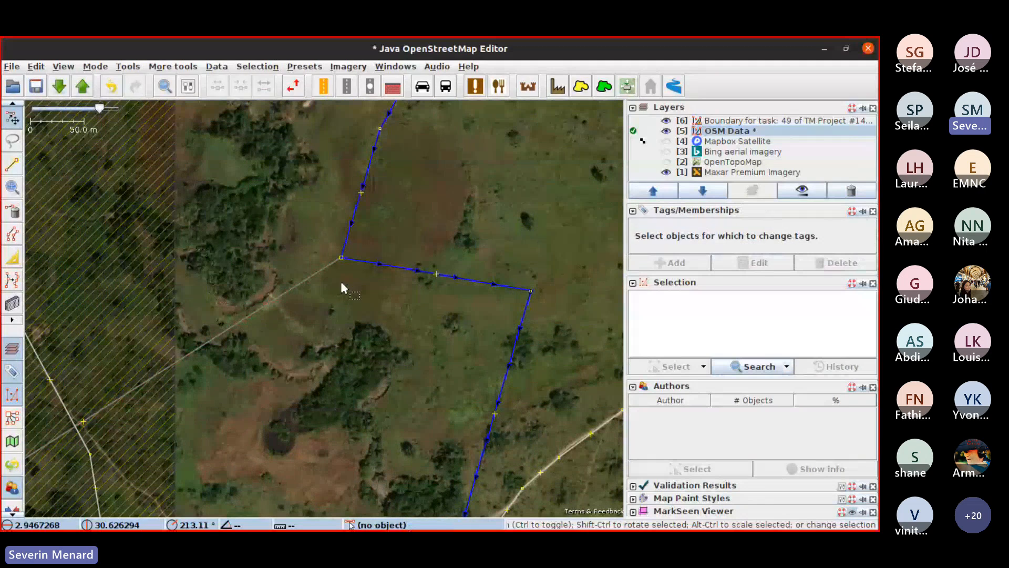
Review the "Adua" boundary relation of the untagged way joining the river, and close it without changes
left_click(342, 258)
scroll(302, 284, "down", 3)
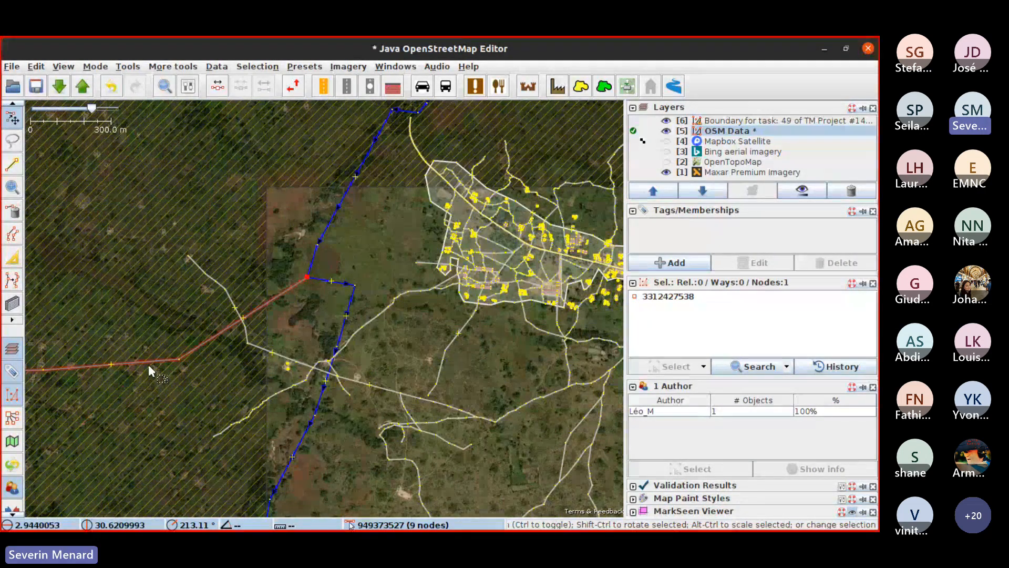
left_click(149, 362)
left_click_drag(720, 314, 729, 263)
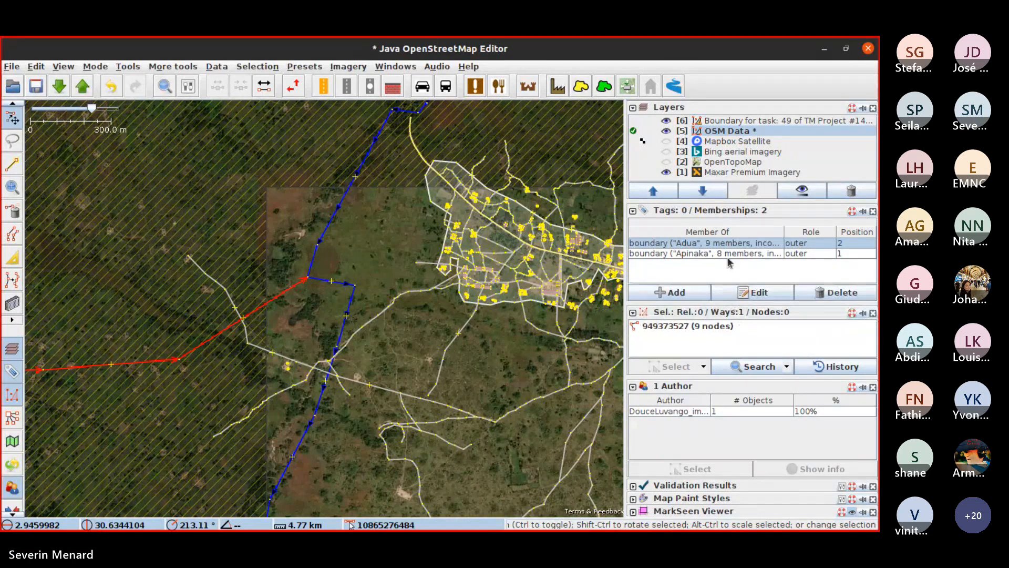
left_click(757, 293)
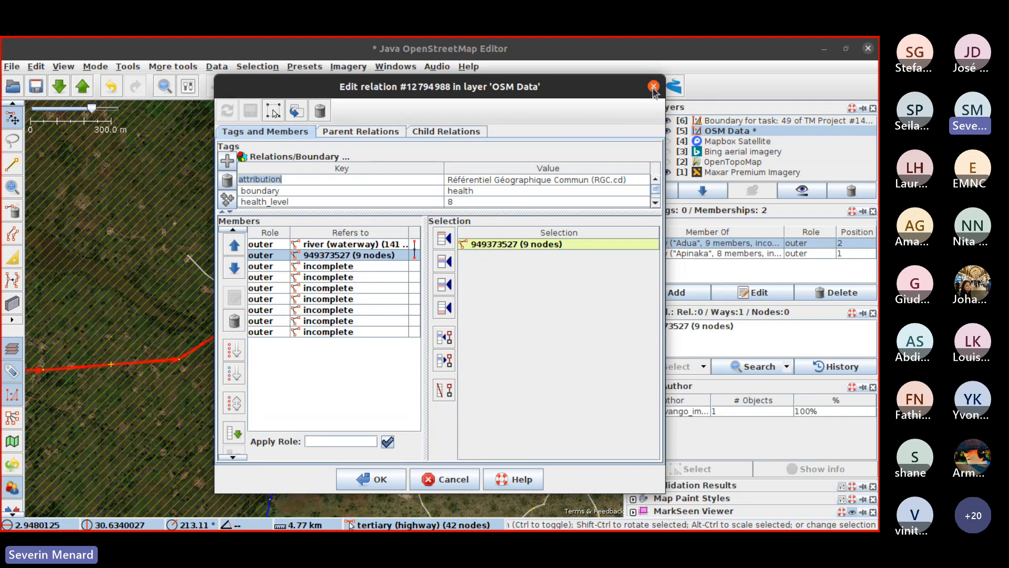
left_click(653, 88)
Try to unglue the ways at the shared node where the untagged boundary way meets the two river ways
scroll(307, 287, "up", 5)
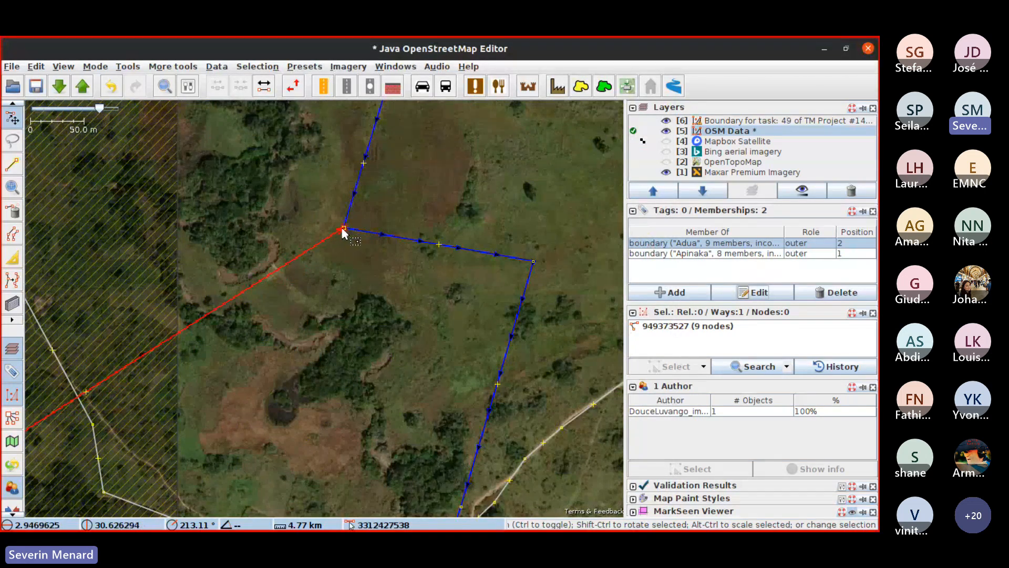
left_click(358, 231)
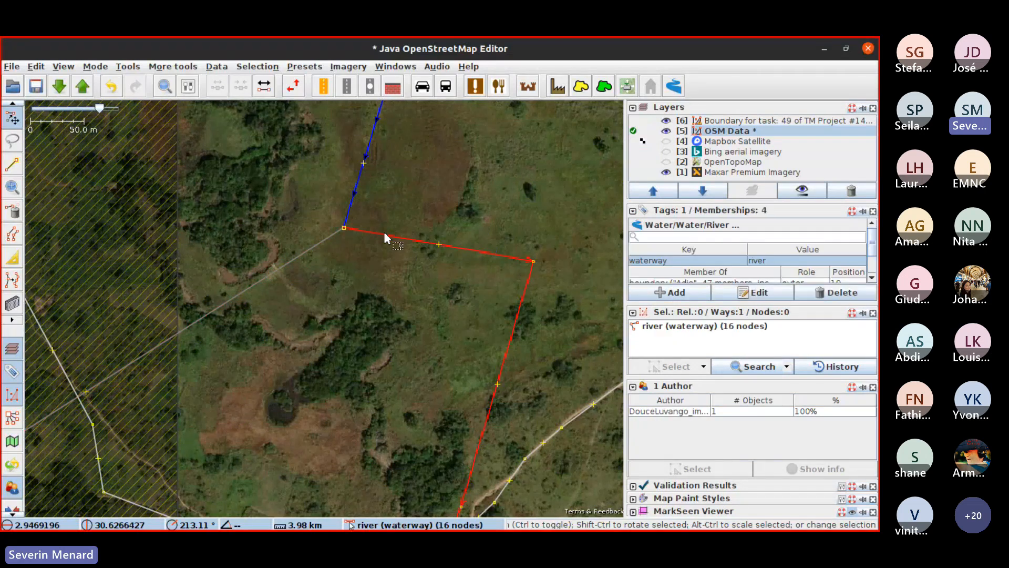
left_click(344, 228)
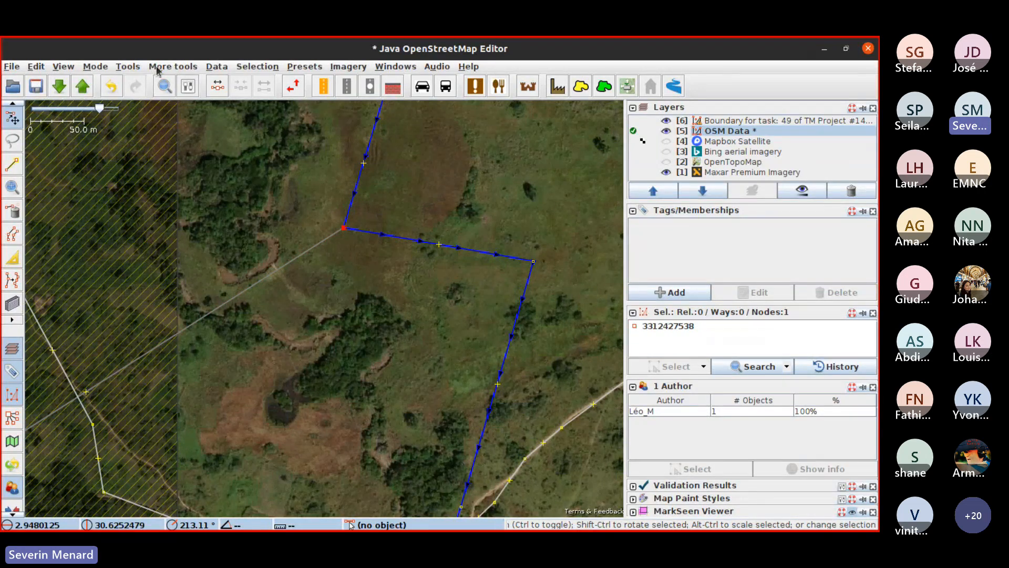
left_click(130, 67)
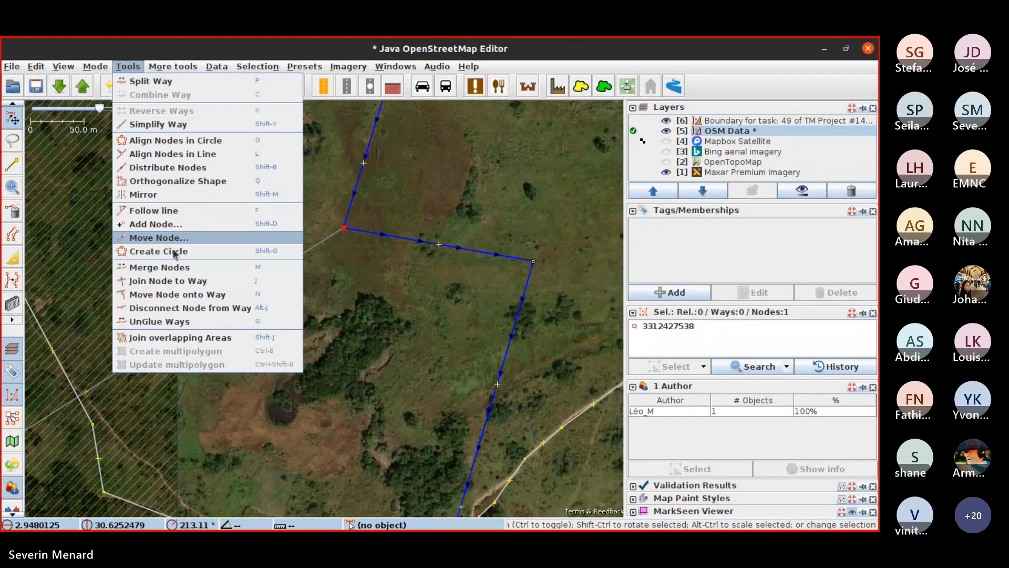
left_click(176, 324)
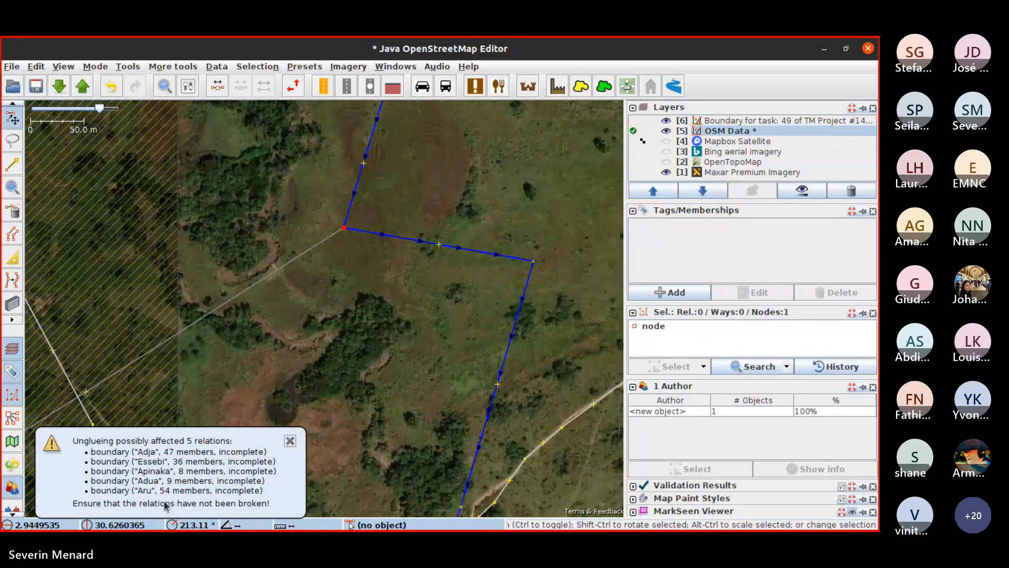
Check the boundary relation memberships and the extent of the river way running south from the boundary junction
left_click(430, 245)
scroll(754, 267, "down", 3)
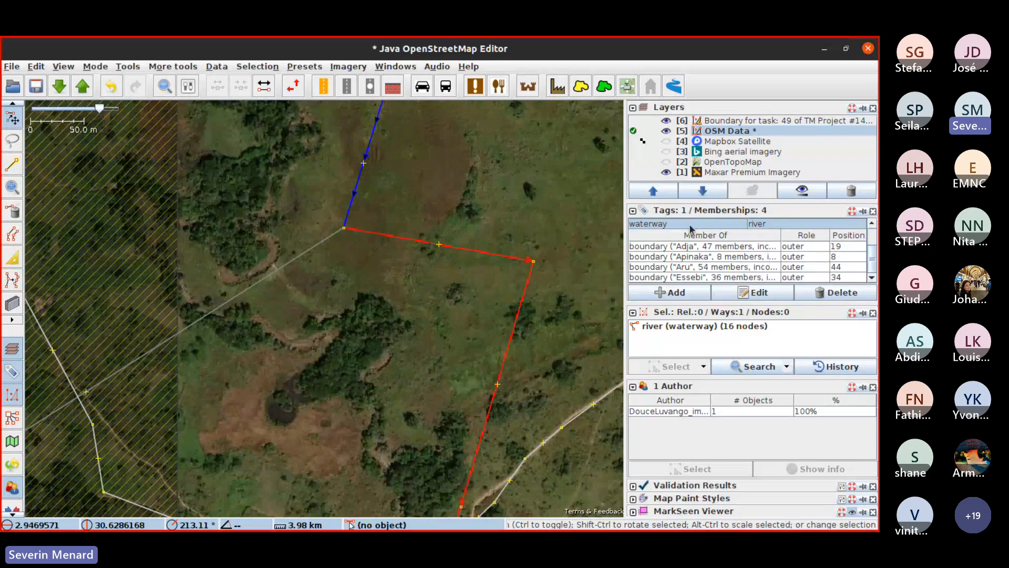
left_click_drag(514, 214, 382, 240)
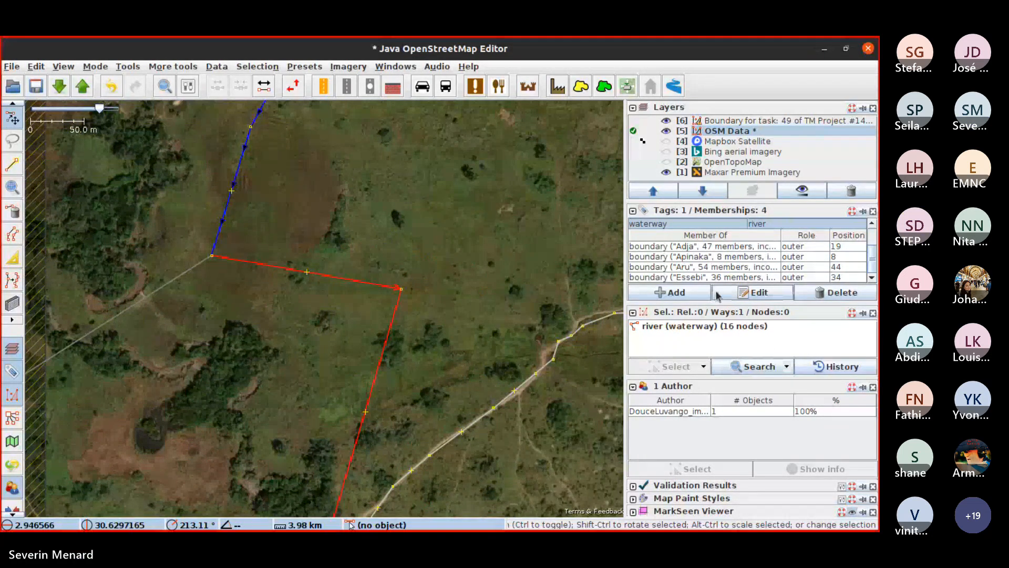
scroll(447, 301, "down", 4)
left_click_drag(446, 279, 419, 111)
left_click_drag(371, 288, 412, 279)
scroll(411, 278, "down", 4)
left_click_drag(473, 227, 358, 396)
scroll(434, 283, "up", 2)
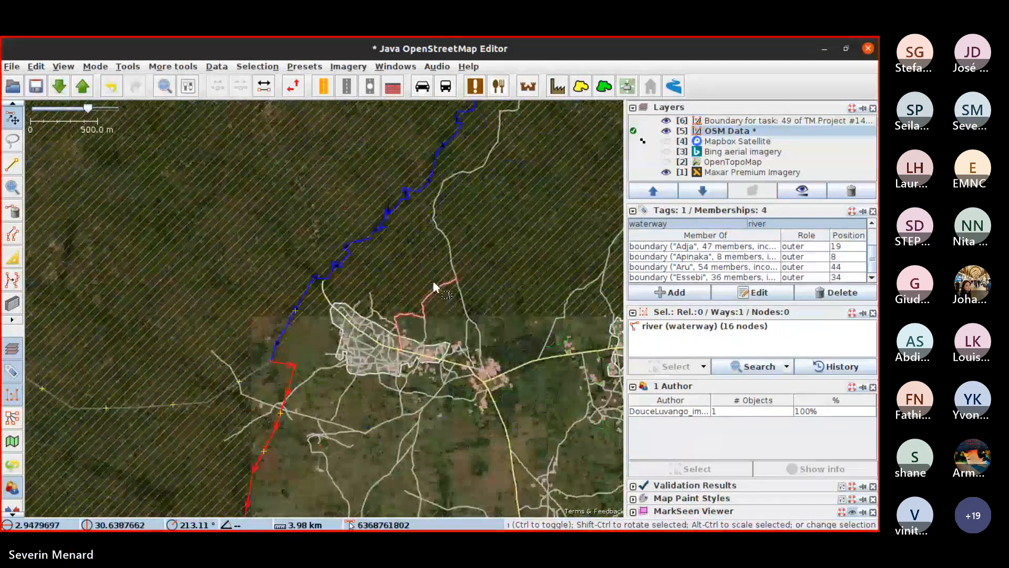
scroll(434, 286, "up", 3)
scroll(590, 275, "up", 2)
scroll(273, 392, "up", 5)
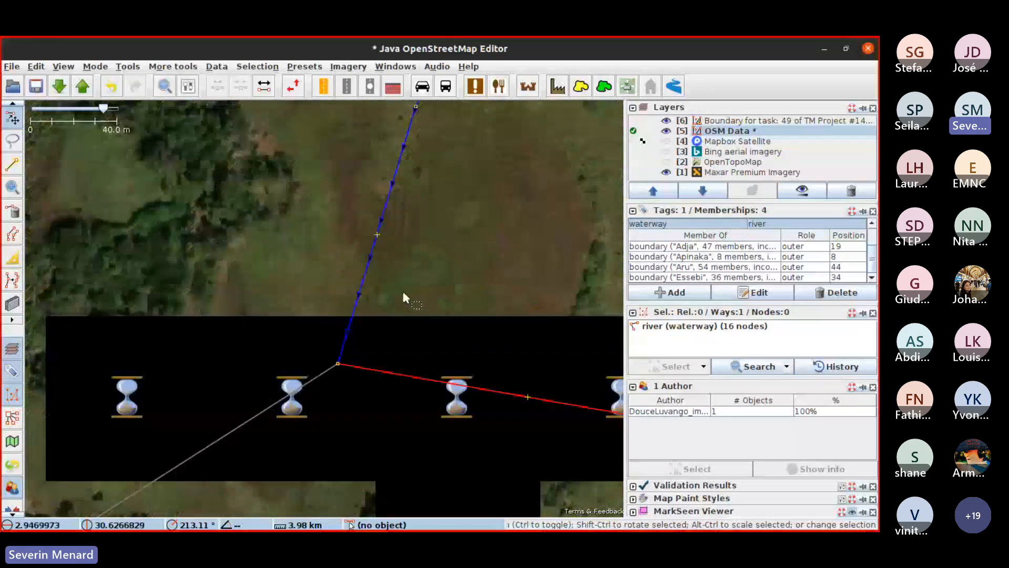
Check the relation memberships and the full extent of the river way running north from the boundary junction
left_click(311, 374)
left_click(367, 366)
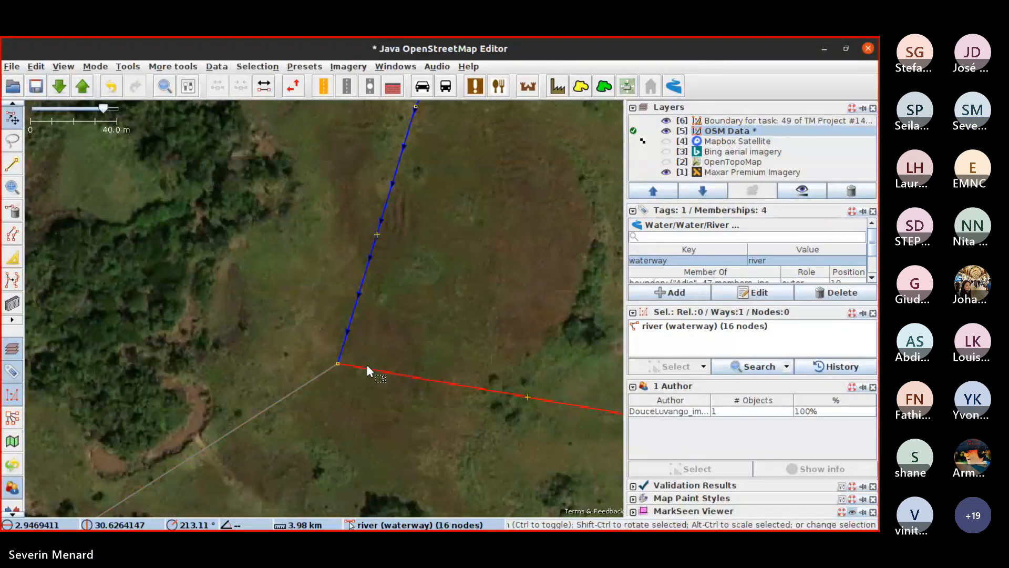
left_click(345, 316)
left_click(355, 309)
scroll(755, 245, "down", 2)
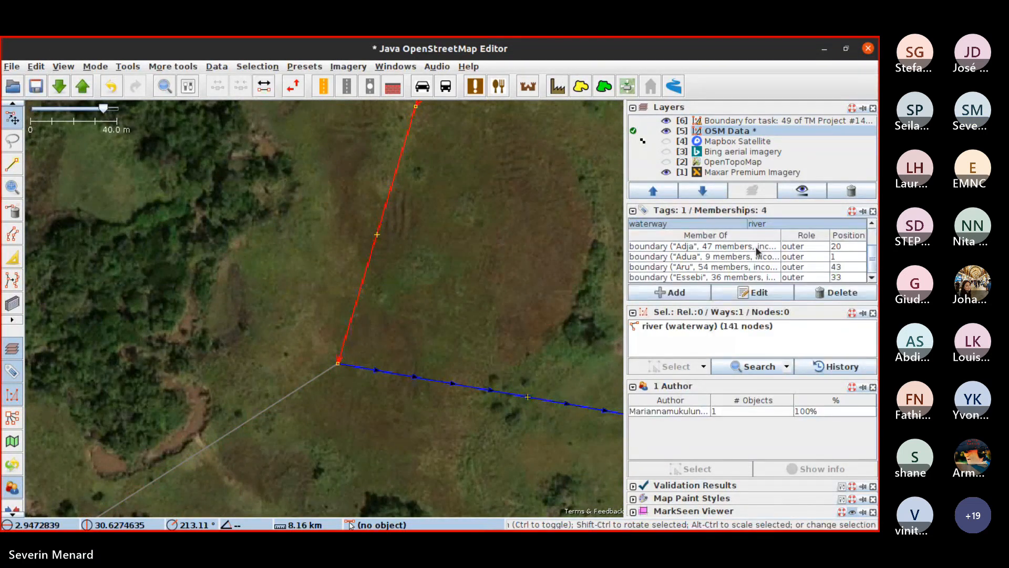
scroll(422, 361, "down", 6)
scroll(351, 402, "down", 6)
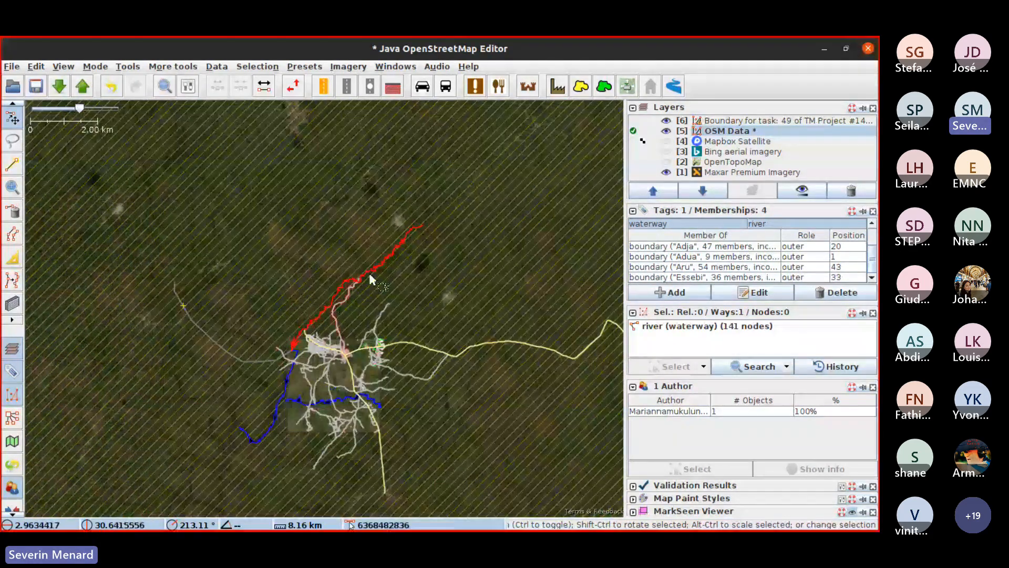
left_click_drag(312, 349, 400, 296)
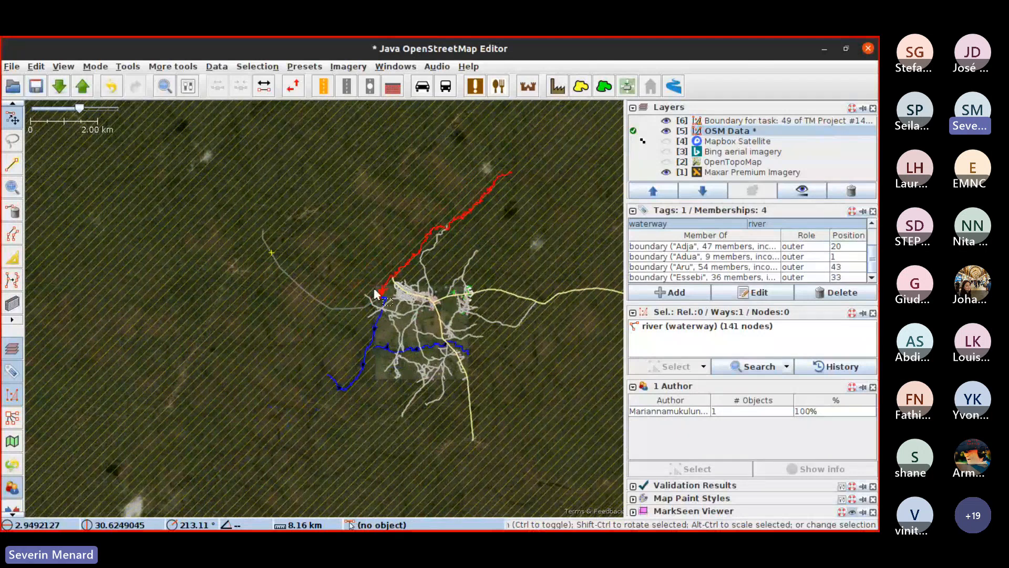
Compare the relation memberships of the untagged boundary way with those of the northern river way at their junction
scroll(374, 288, "up", 8)
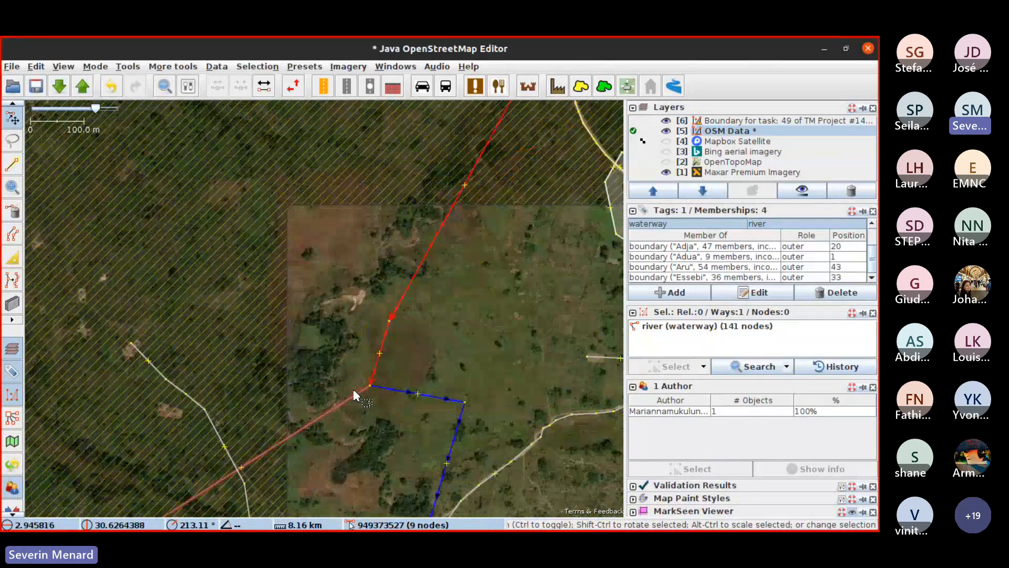
scroll(354, 395, "up", 2)
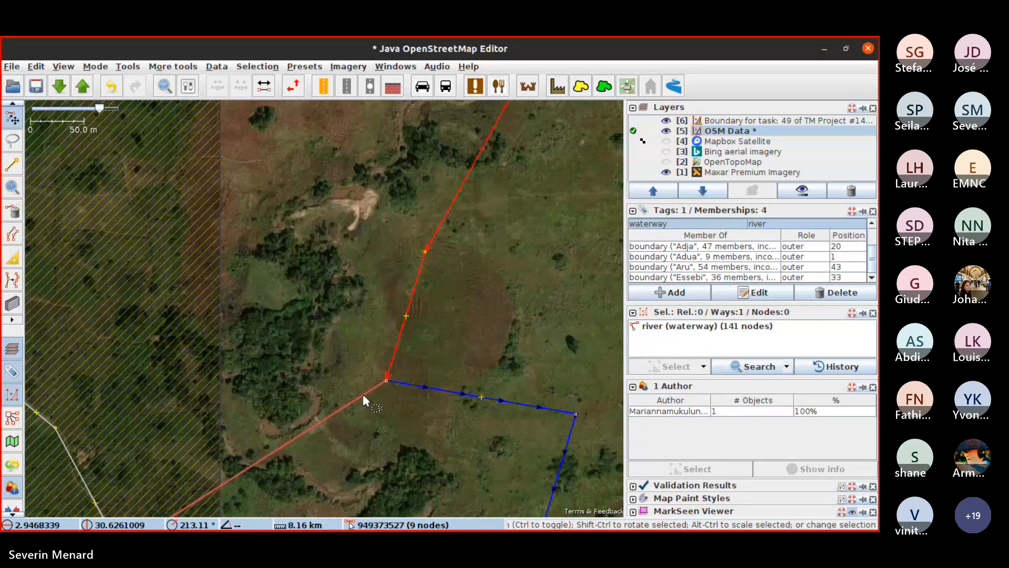
left_click_drag(382, 389, 390, 287)
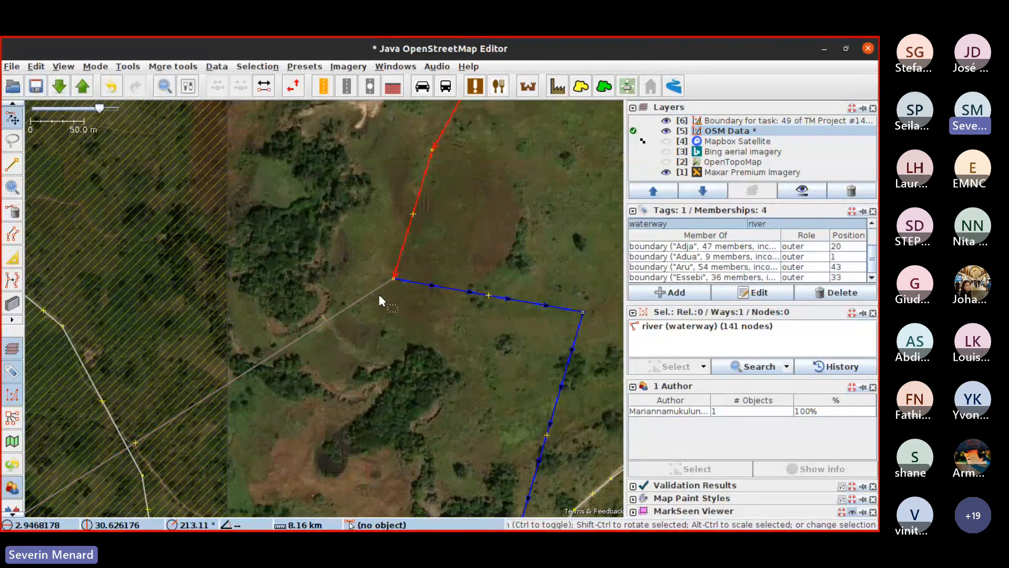
left_click(379, 294)
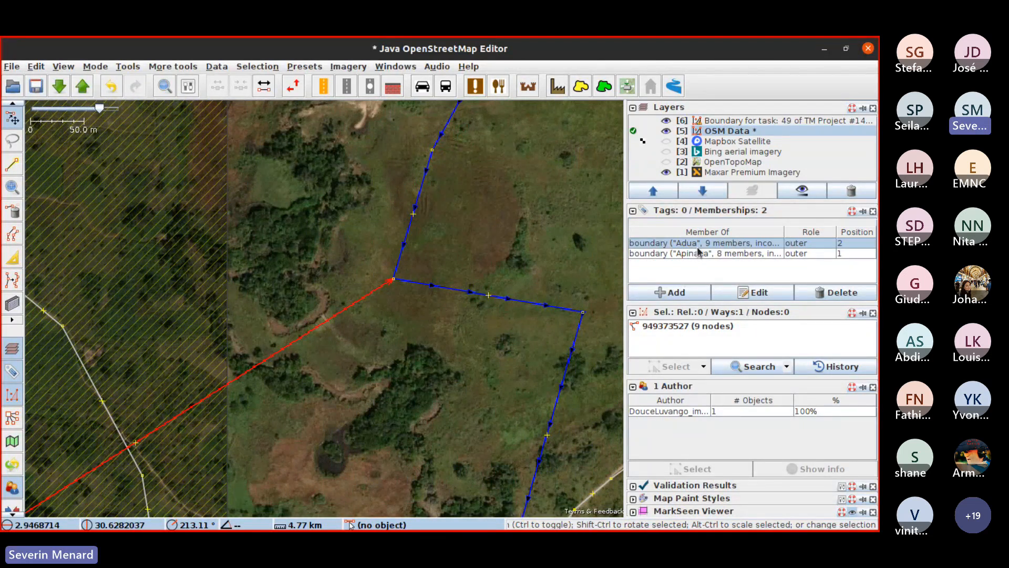
left_click(402, 247)
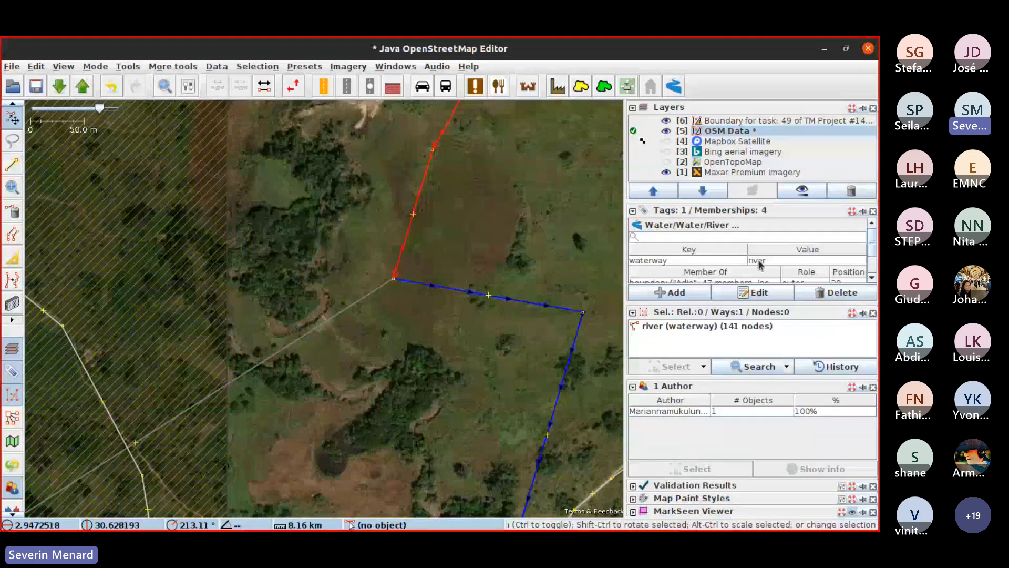
left_click_drag(448, 251, 348, 314)
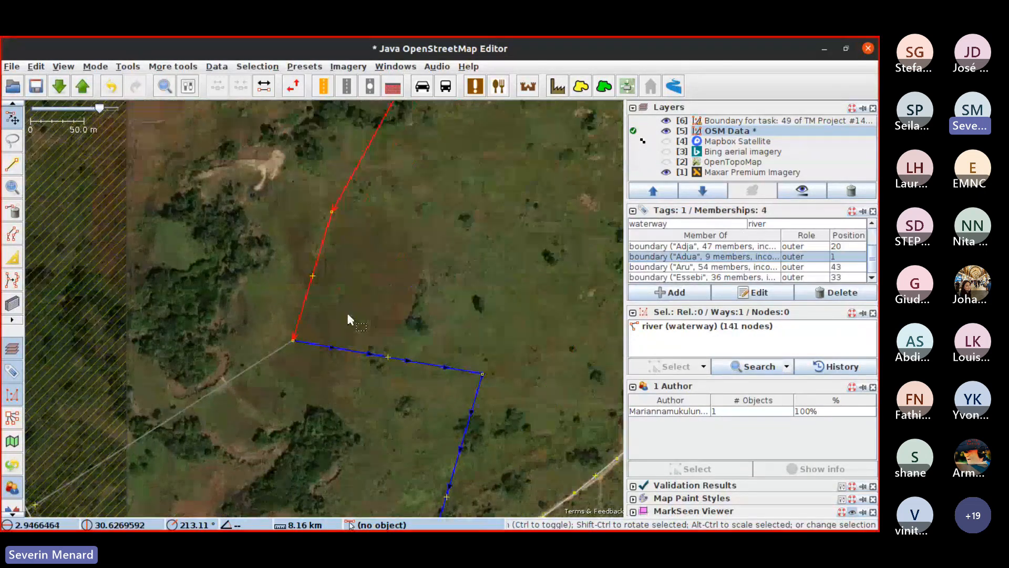
Clear the selection and undo the ungluing of the river and boundary junction node
left_click(290, 371)
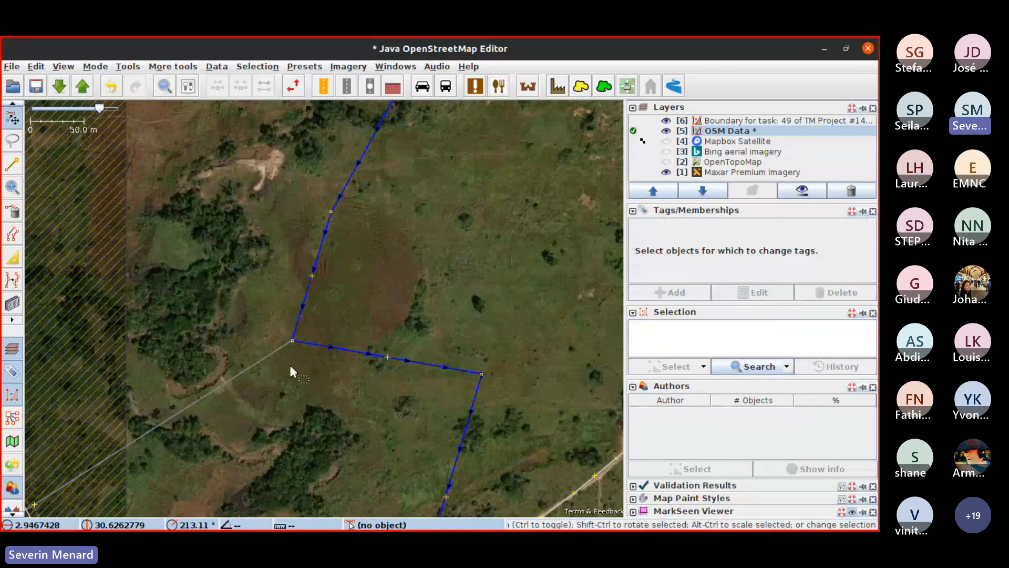
key("ctrl+z")
left_click_drag(291, 368, 300, 335)
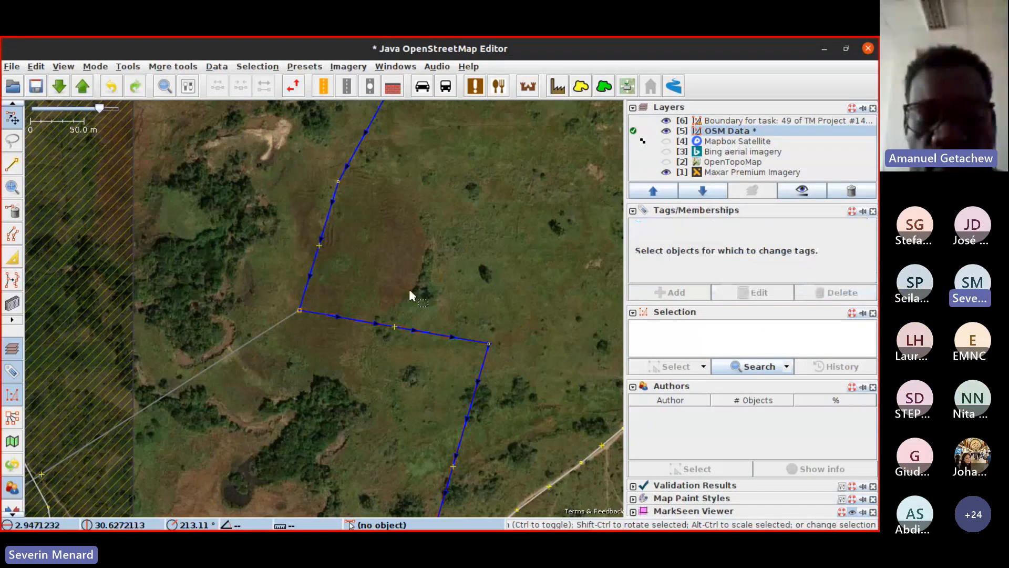
Examine the river's straight course against the imagery, from the winding stretch north of the task area down past the road crossing
scroll(390, 300, "down", 4)
left_click_drag(400, 333, 246, 495)
left_click_drag(443, 301, 410, 241)
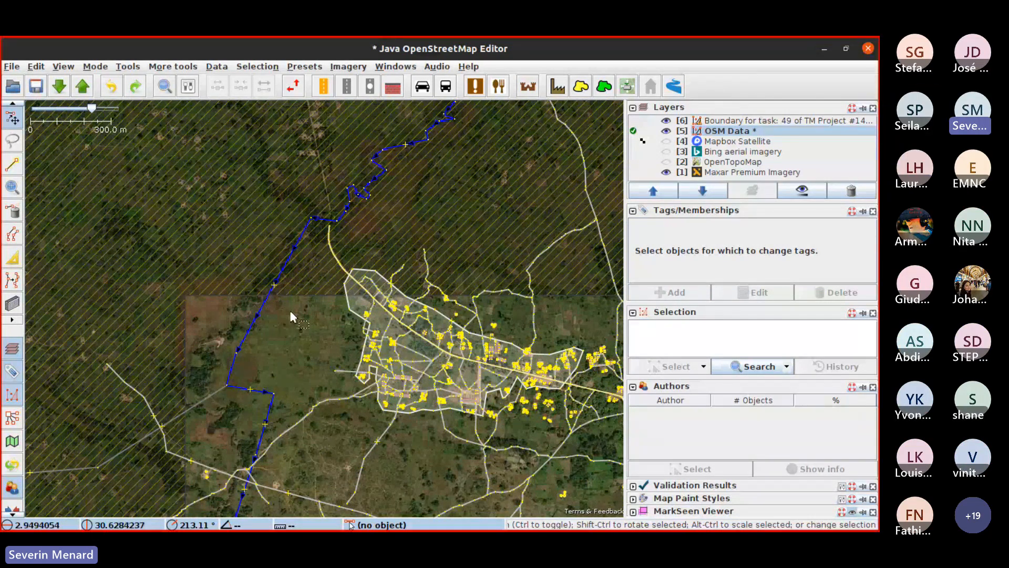
left_click(221, 386)
scroll(221, 384, "up", 5)
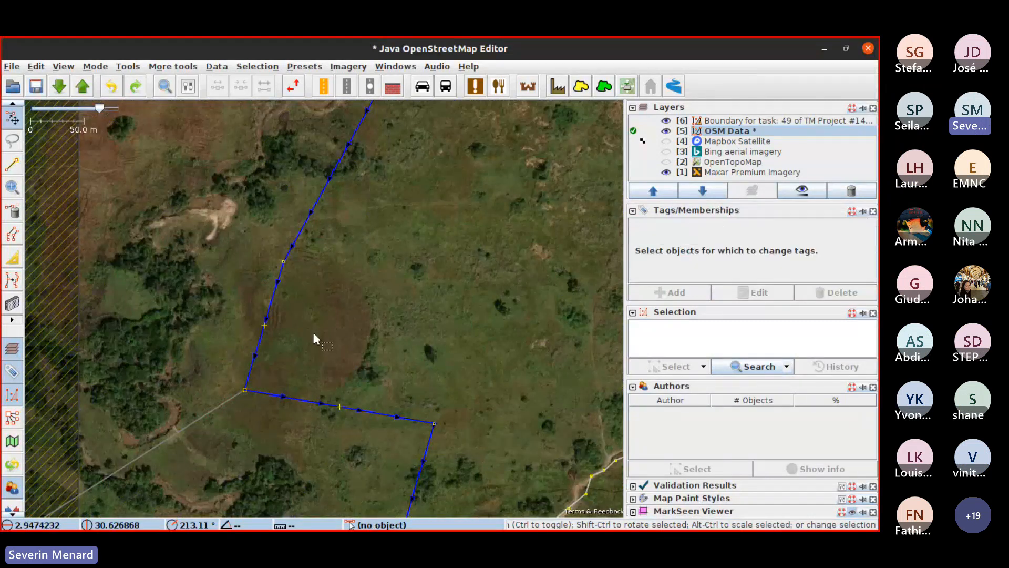
left_click_drag(322, 300, 309, 92)
scroll(396, 218, "down", 4)
left_click_drag(502, 308, 324, 285)
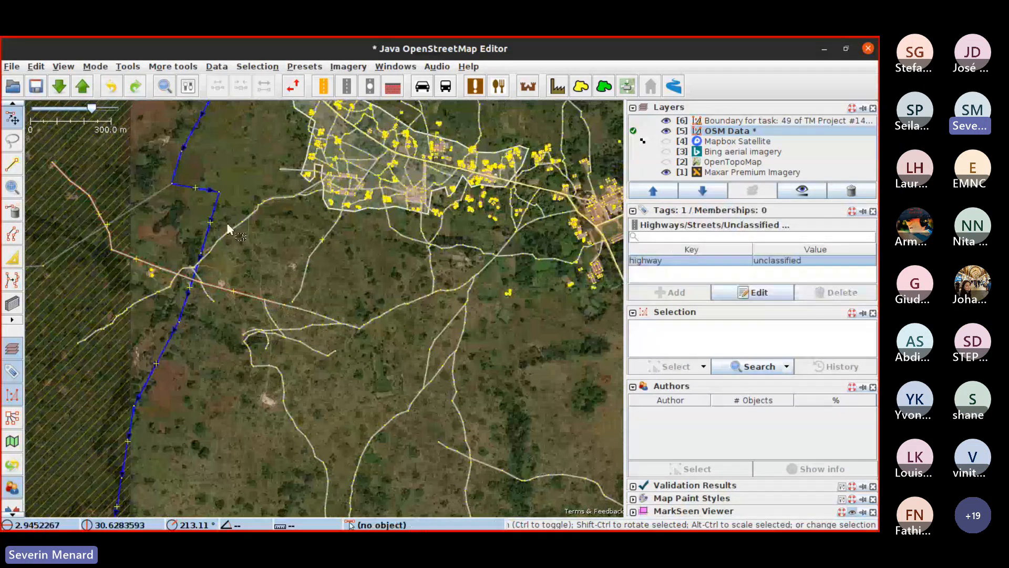
left_click_drag(221, 247, 261, 336)
scroll(222, 369, "up", 4)
left_click_drag(279, 242, 344, 407)
left_click_drag(391, 231, 198, 93)
scroll(380, 250, "down", 2)
left_click_drag(468, 263, 449, 275)
right_click(449, 275)
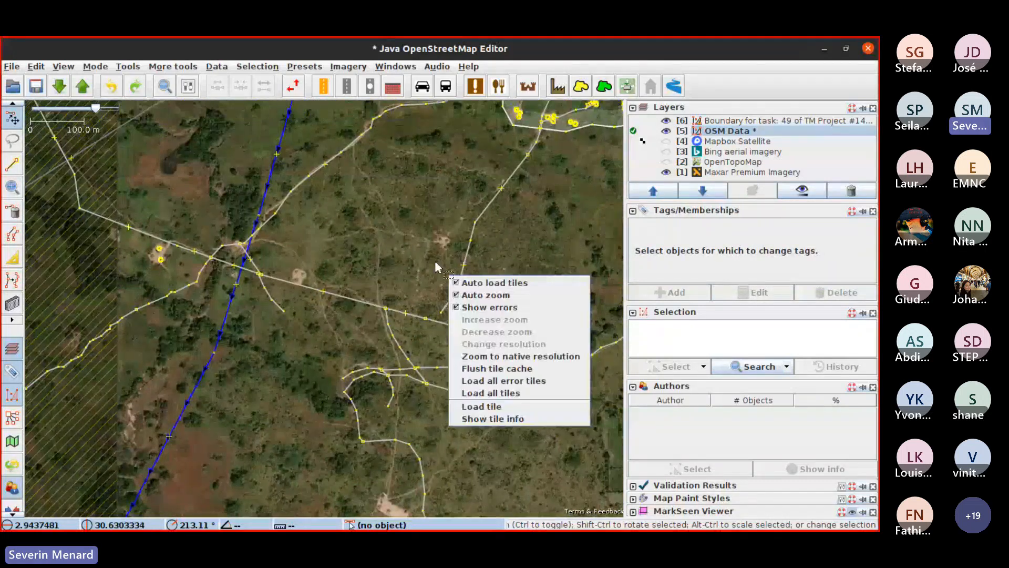
left_click_drag(188, 437, 182, 473)
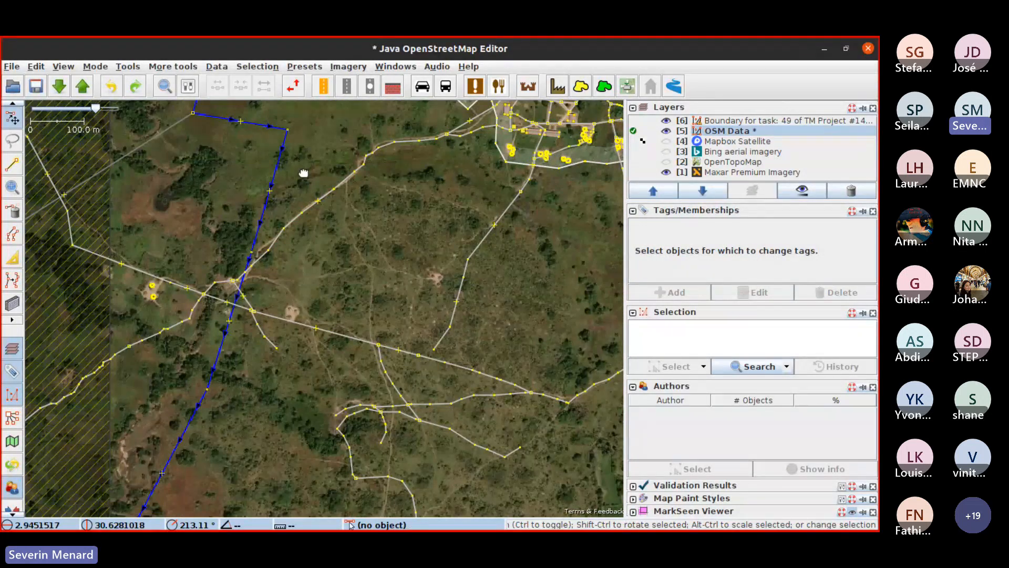
Examine the wooded strips between the western river and the main road, and along the winding river in the south, for possible waterways
left_click_drag(303, 173, 158, 220)
left_click_drag(356, 256, 89, 236)
scroll(441, 365, "down", 4)
left_click_drag(428, 322, 309, 250)
scroll(387, 348, "up", 2)
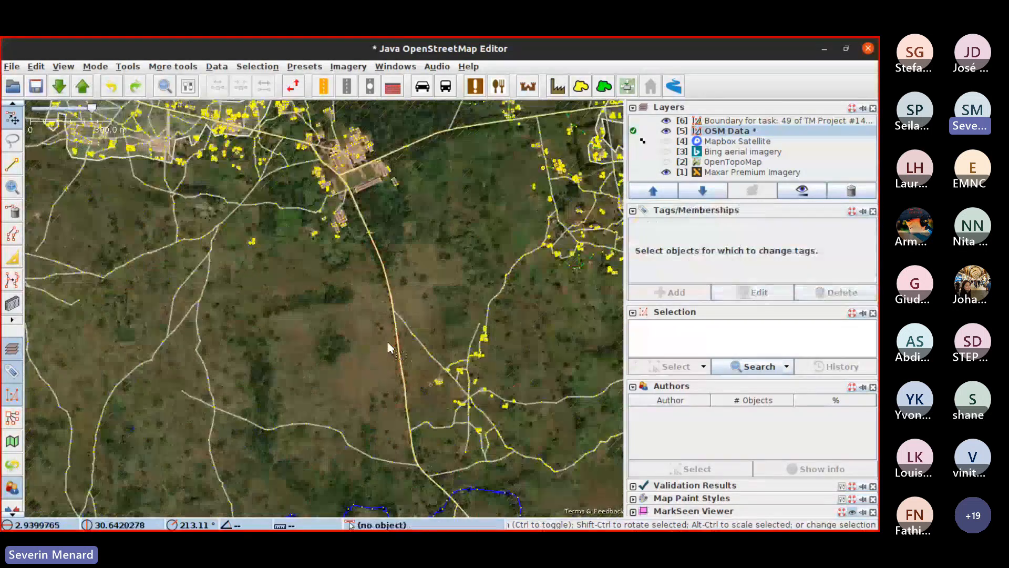
scroll(352, 315, "up", 2)
scroll(366, 337, "up", 1)
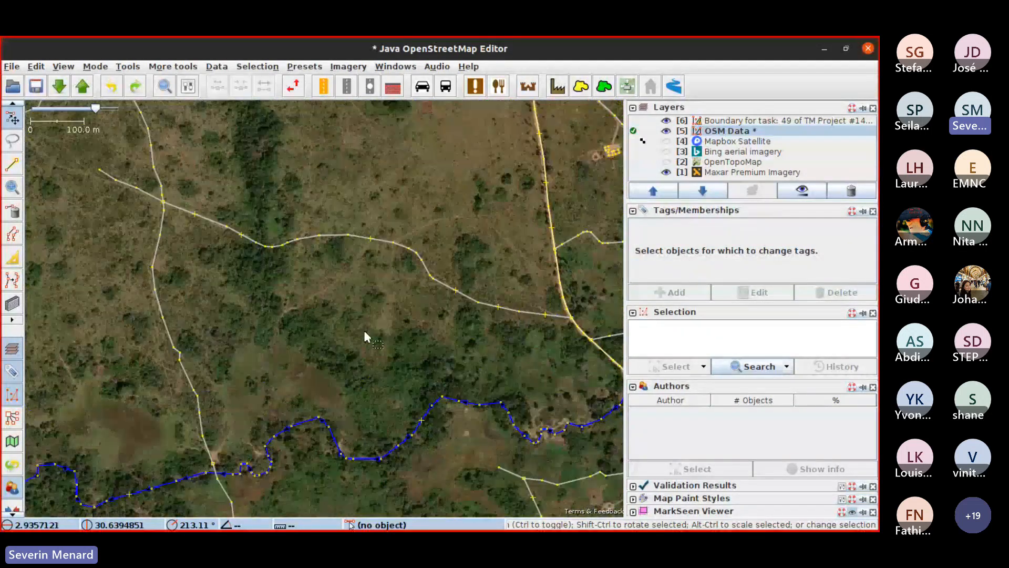
left_click_drag(322, 259, 361, 327)
left_click_drag(351, 376, 190, 407)
scroll(400, 348, "up", 1)
left_click_drag(416, 359, 63, 355)
left_click_drag(257, 333, 389, 380)
scroll(249, 440, "down", 2)
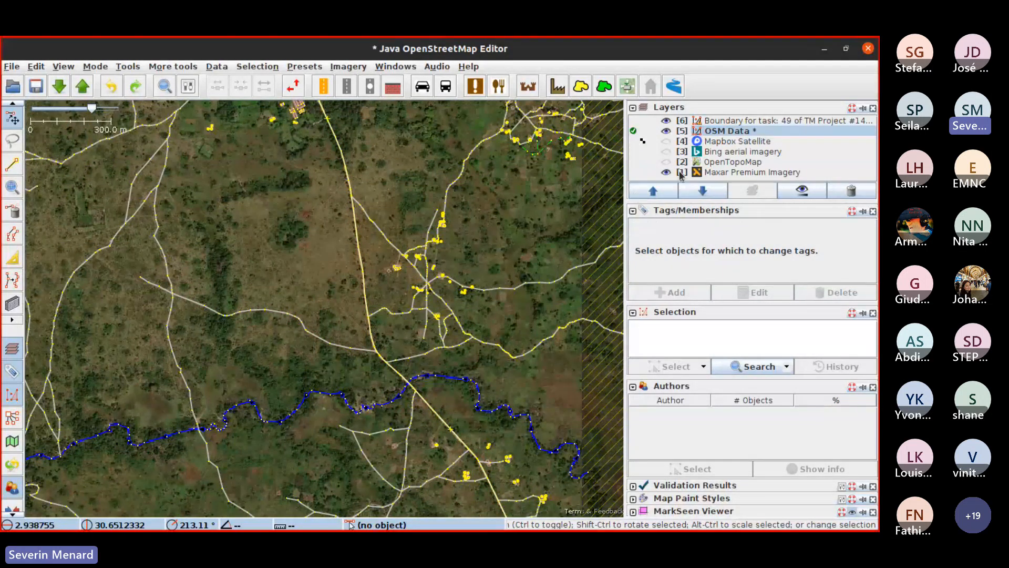
Show the OpenTopoMap layer to check the relief north of the southern river, and hide it to inspect the wooded strip in the imagery
left_click(666, 162)
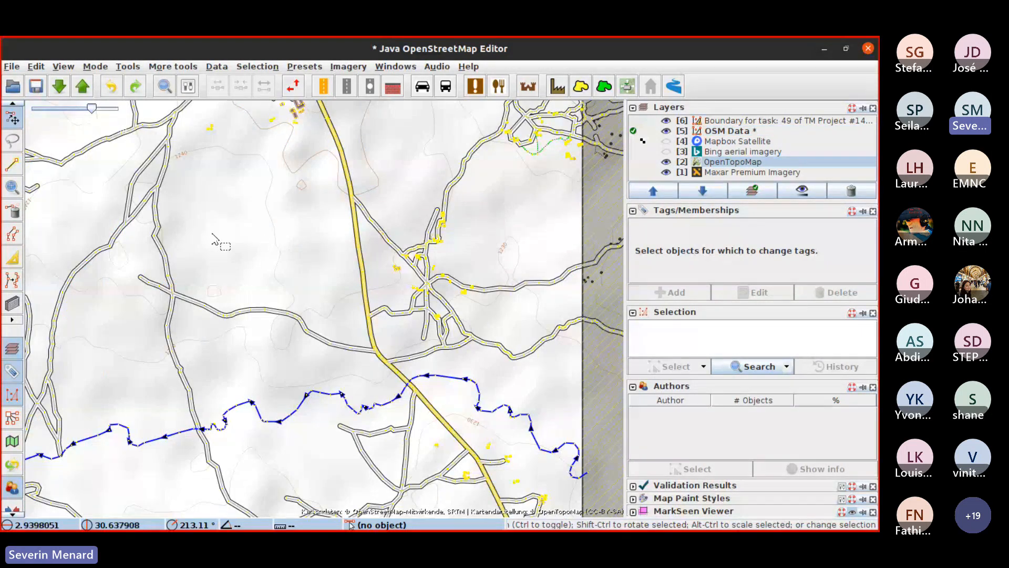
left_click_drag(153, 284, 237, 334)
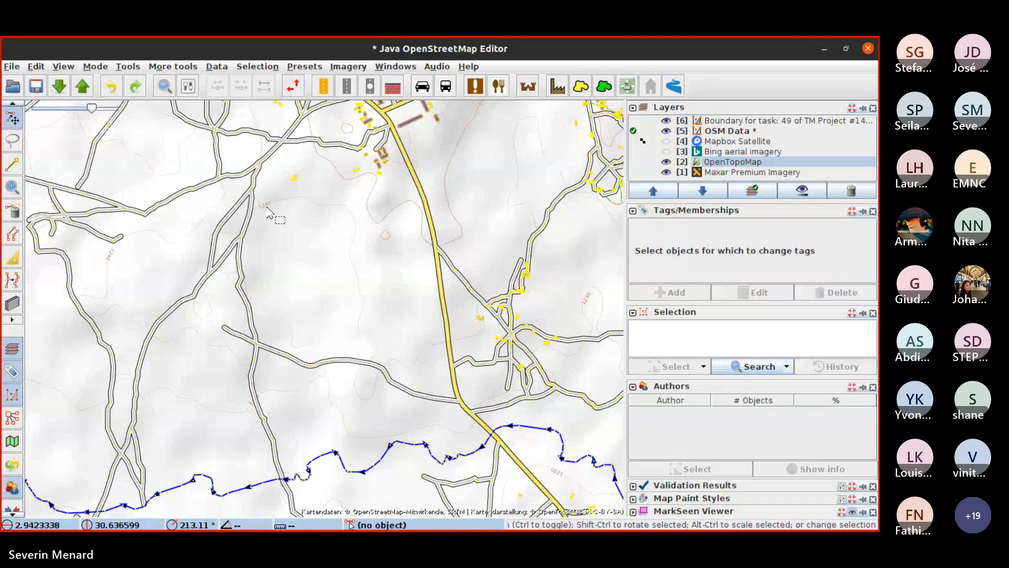
scroll(284, 399, "up", 2)
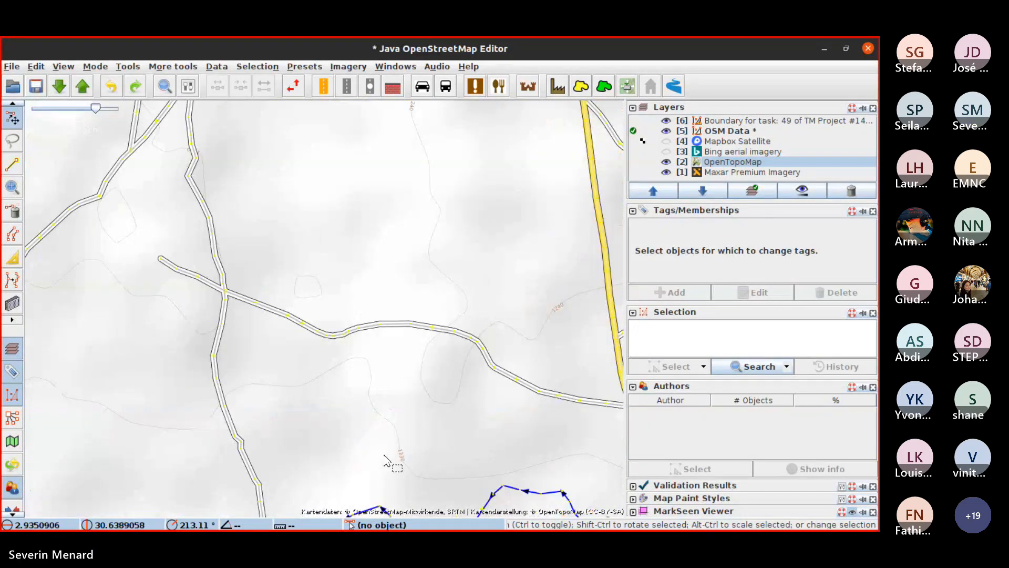
scroll(387, 456, "down", 2)
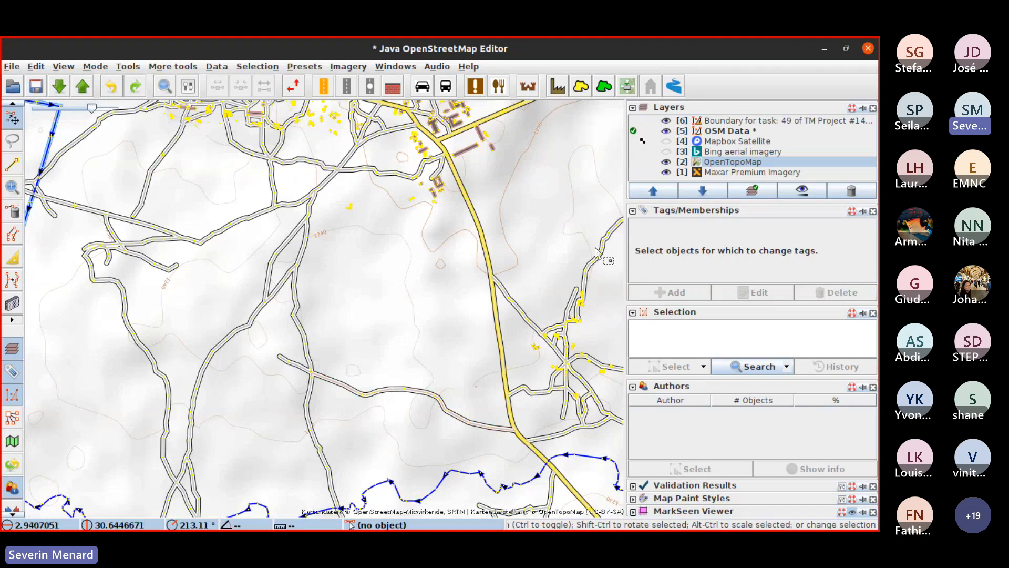
left_click(666, 162)
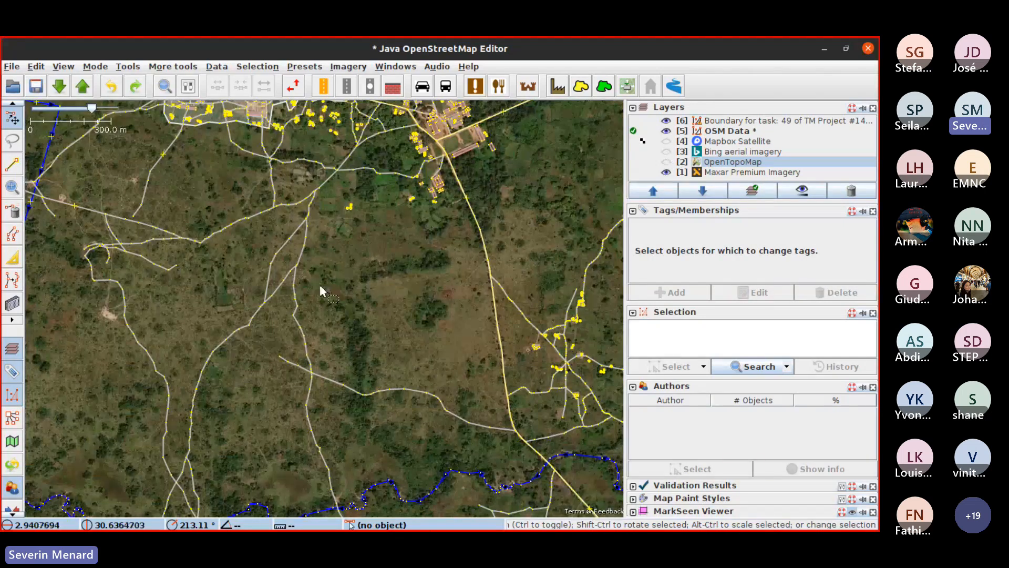
scroll(372, 332, "up", 2)
scroll(344, 305, "up", 2)
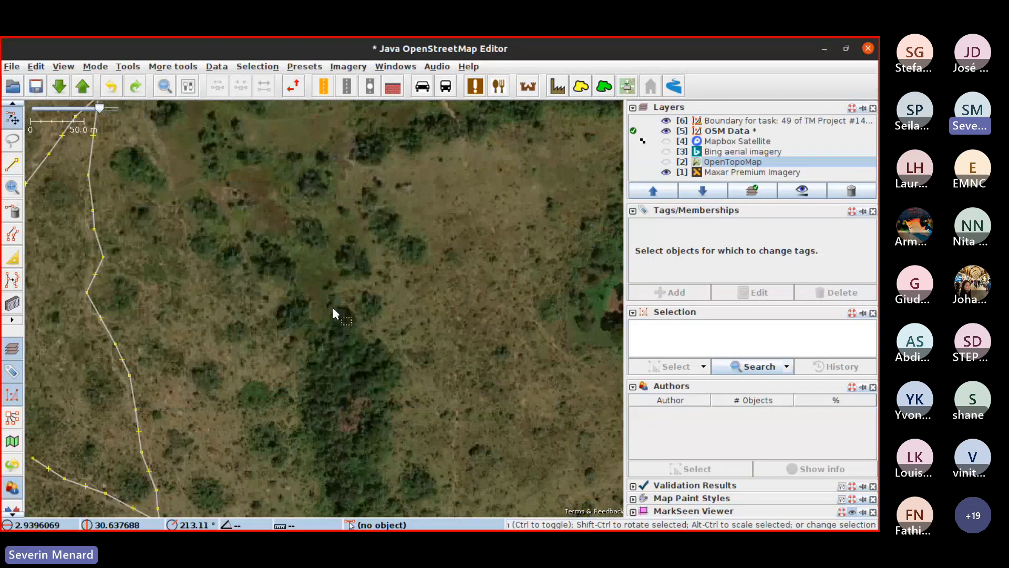
Examine the wooded strip in the imagery from its grassy upper end, across the residential path, to the clearing above the winding river
left_click_drag(318, 296, 306, 210)
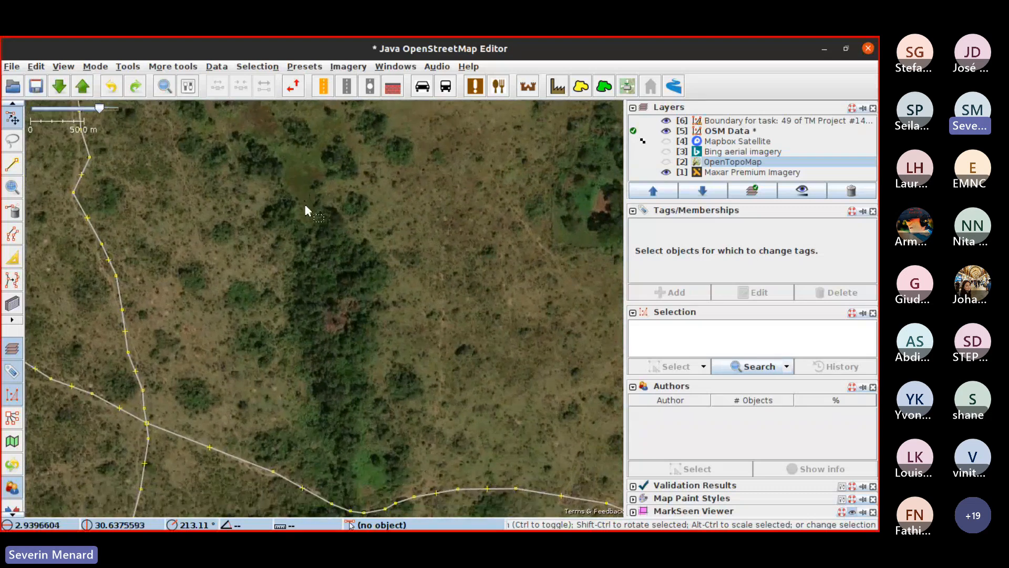
left_click_drag(340, 303, 332, 272)
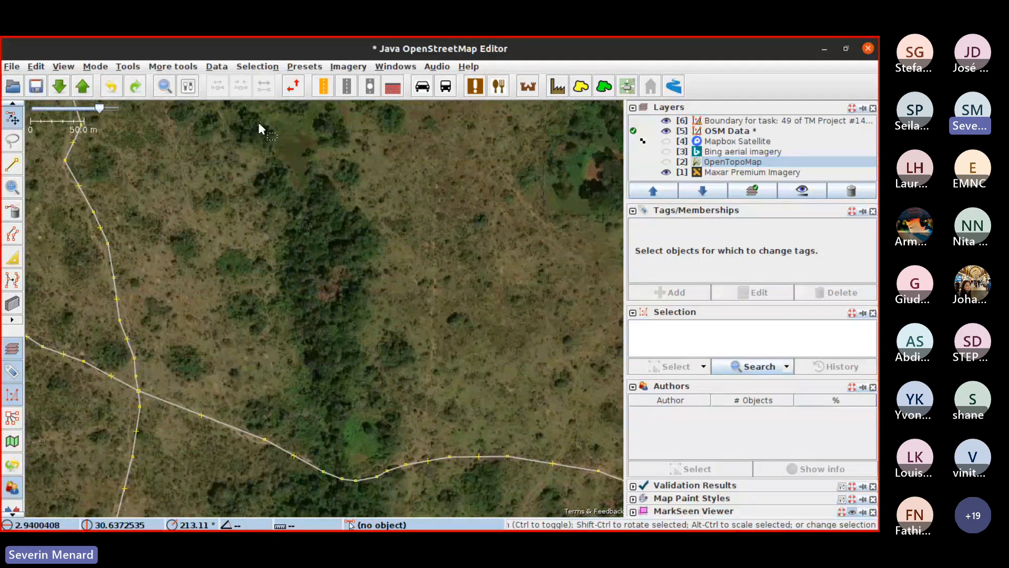
left_click_drag(268, 164, 298, 262)
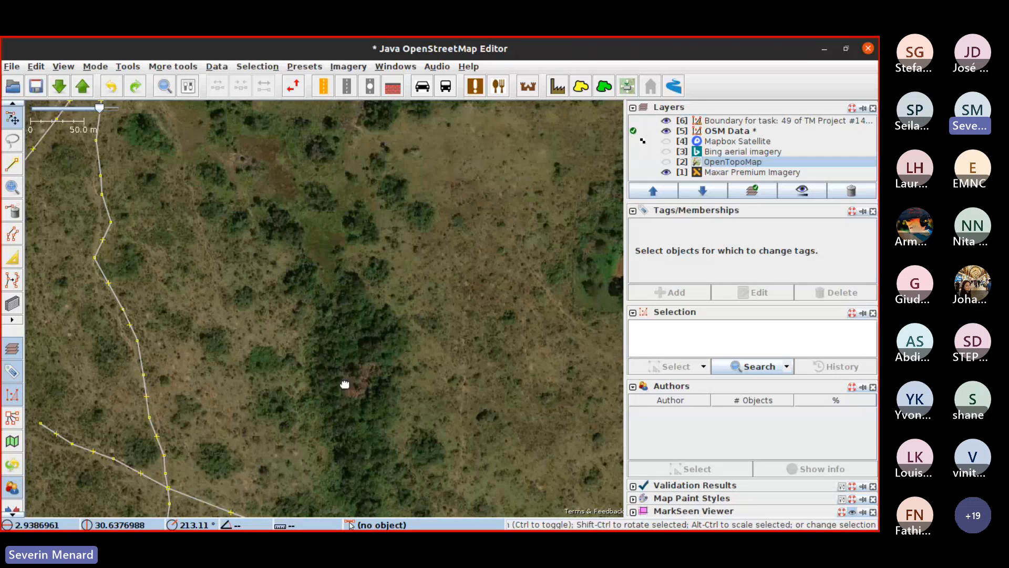
left_click_drag(344, 384, 350, 320)
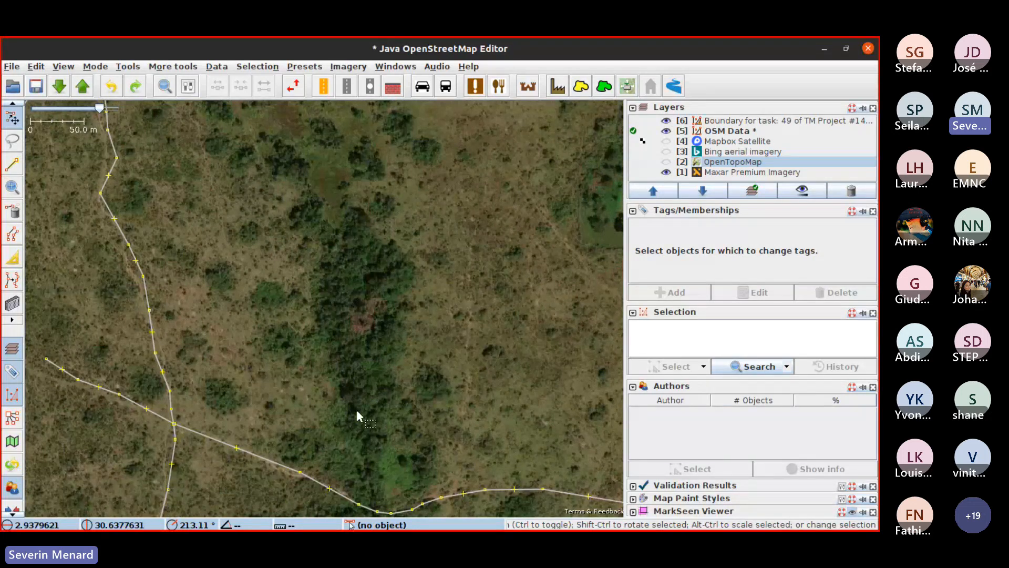
left_click_drag(357, 415, 321, 159)
scroll(349, 293, "up", 1)
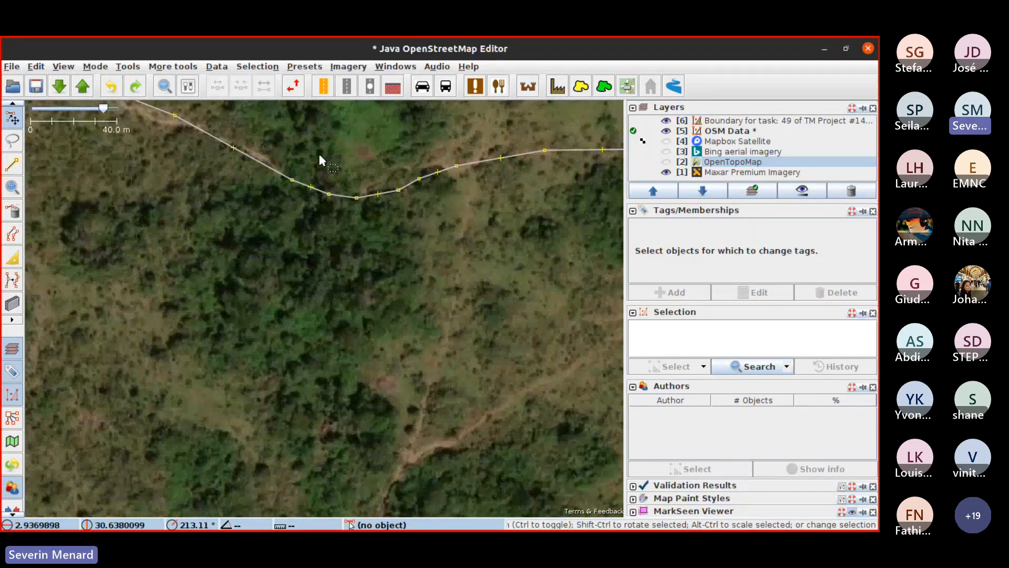
left_click_drag(337, 268, 339, 297)
scroll(338, 298, "down", 1)
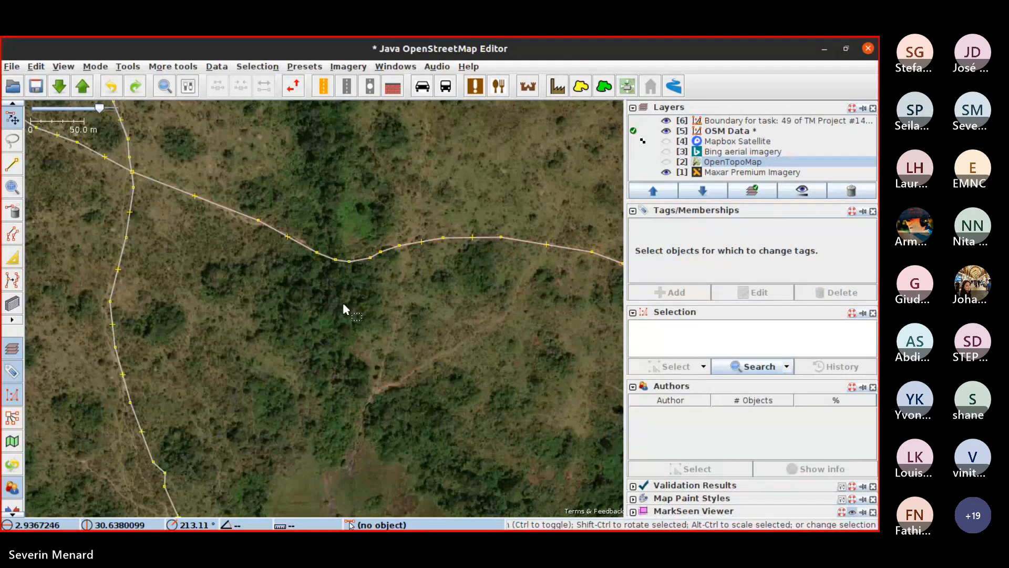
left_click_drag(378, 363, 426, 227)
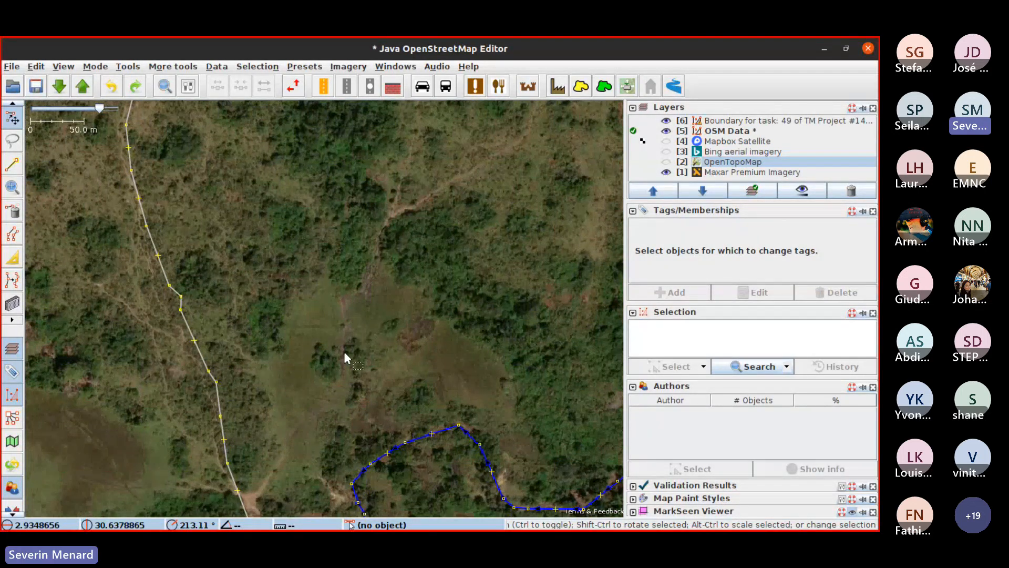
Examine the bare eroded channel through the clearing and its connection to the wooded strip and the tracks around it
scroll(378, 250, "up", 1)
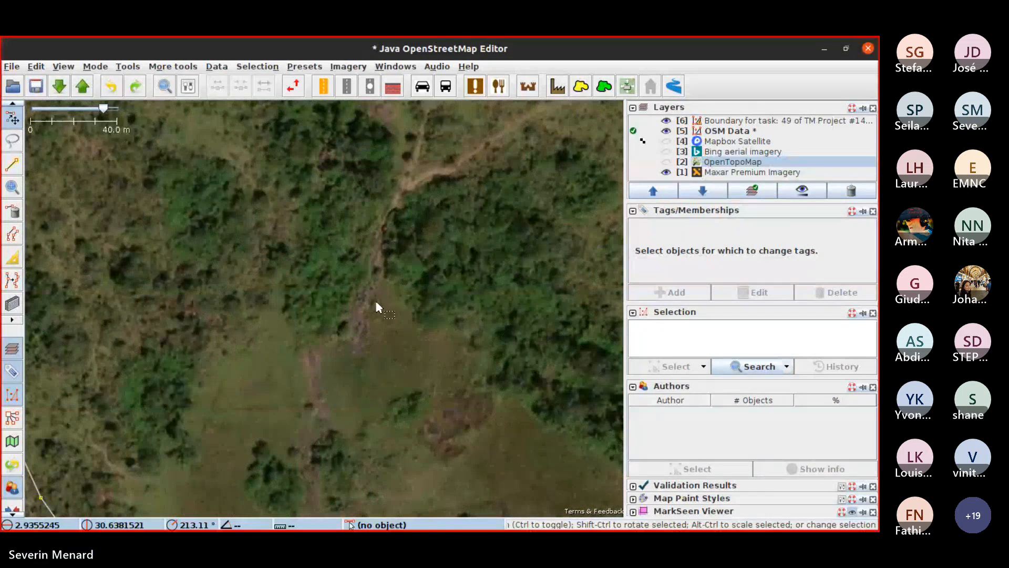
left_click_drag(303, 358, 311, 168)
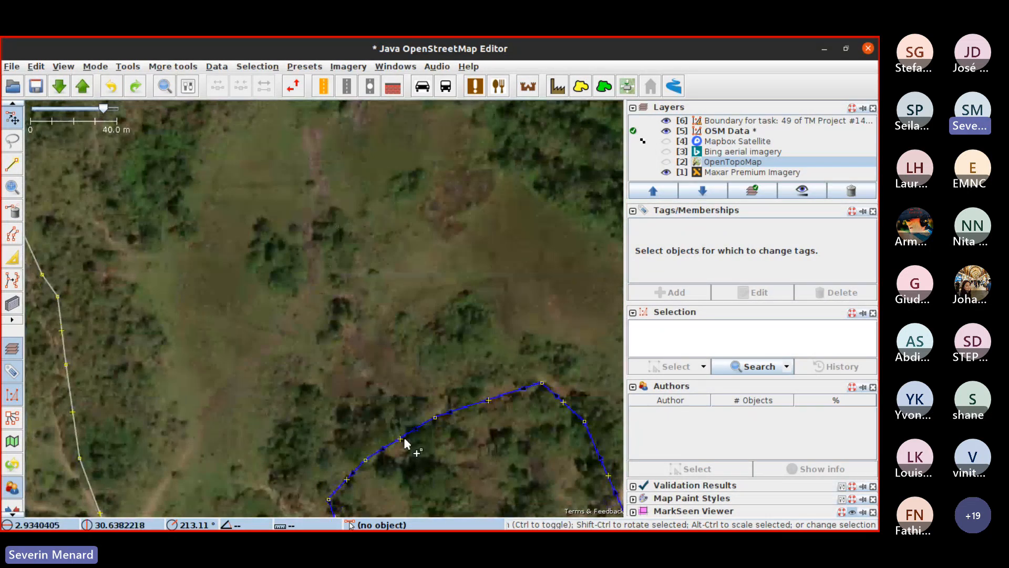
left_click_drag(319, 227, 383, 412)
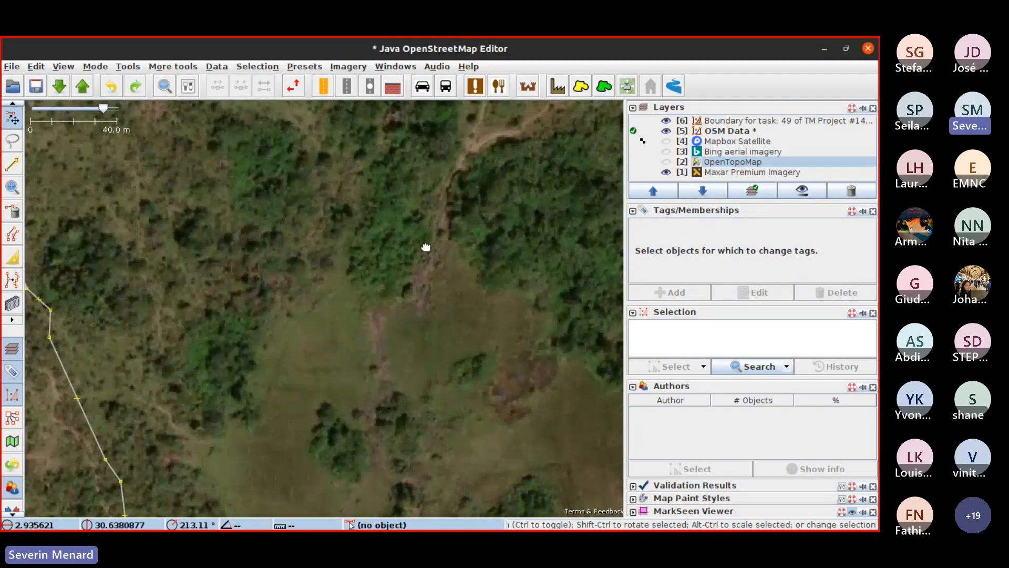
left_click_drag(426, 247, 394, 345)
scroll(375, 359, "down", 1)
scroll(369, 377, "up", 1)
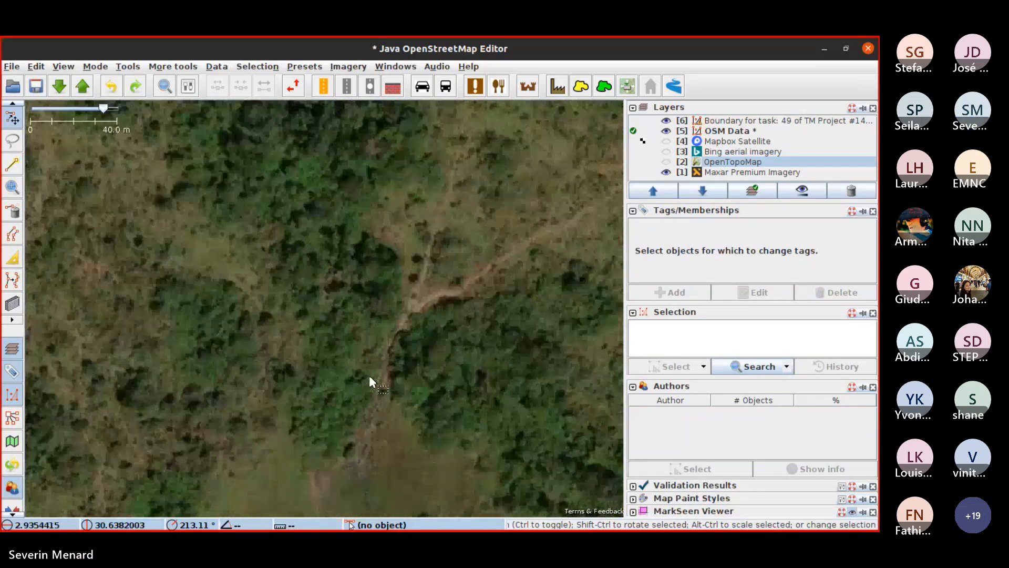
scroll(370, 381, "down", 1)
scroll(375, 379, "up", 1)
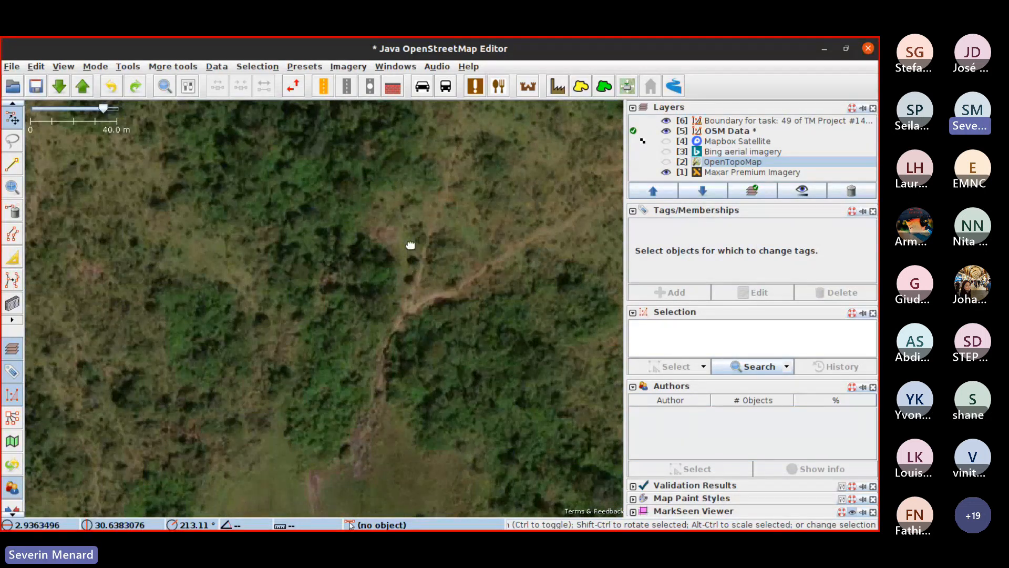
left_click_drag(411, 245, 329, 413)
left_click_drag(200, 338, 193, 195)
left_click_drag(603, 184, 413, 390)
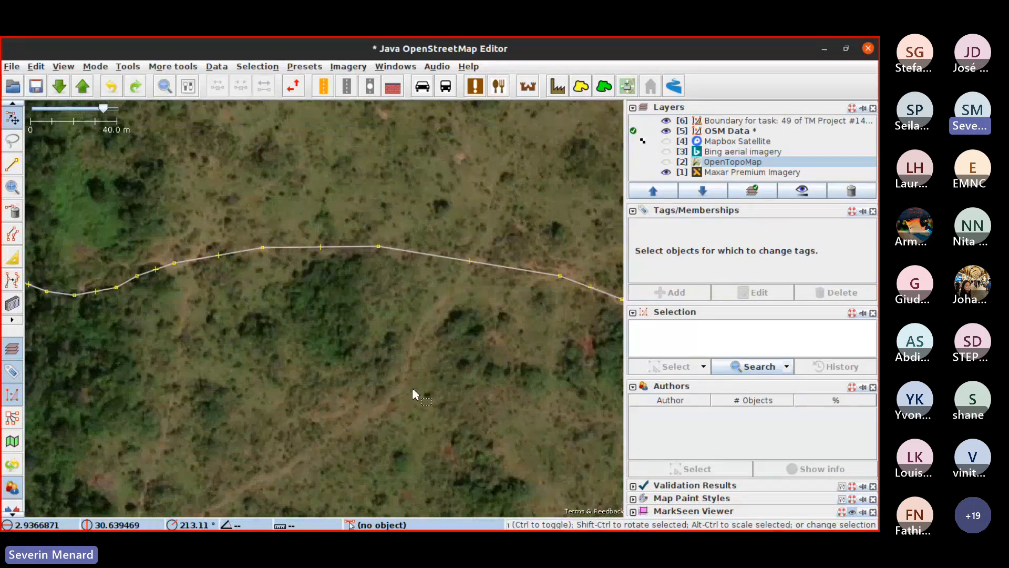
scroll(413, 393, "down", 3)
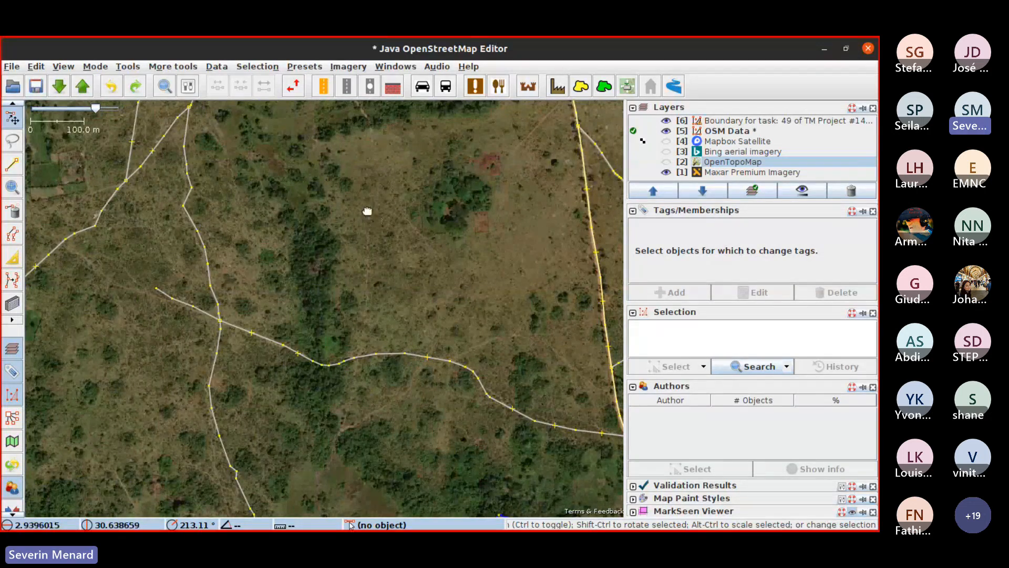
left_click_drag(367, 211, 382, 152)
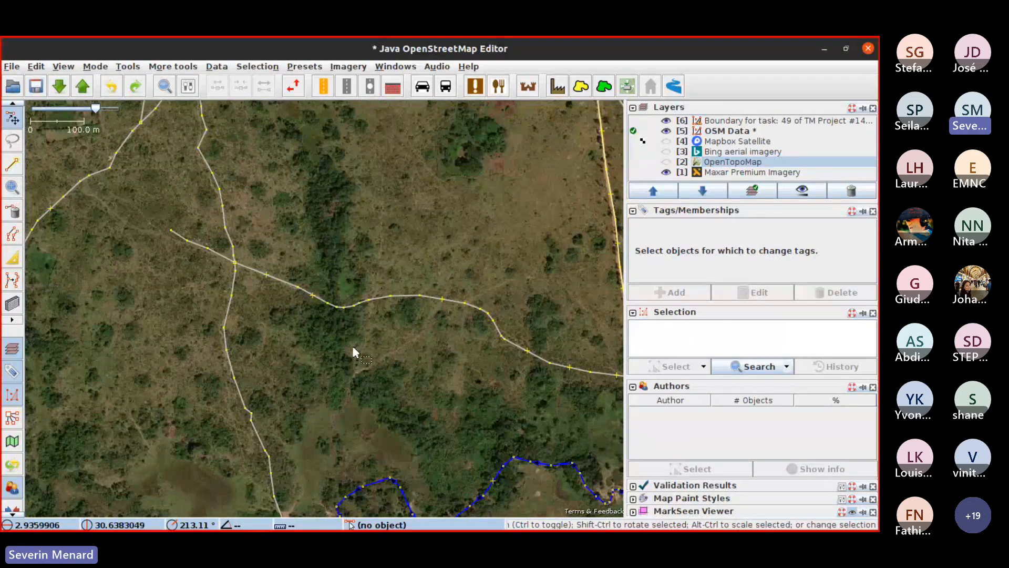
left_click_drag(321, 236, 340, 334)
left_click_drag(339, 265, 344, 197)
Hide the OSM Data layer to inspect where the residential path crosses the wooded strip, and show the layer again
key("a")
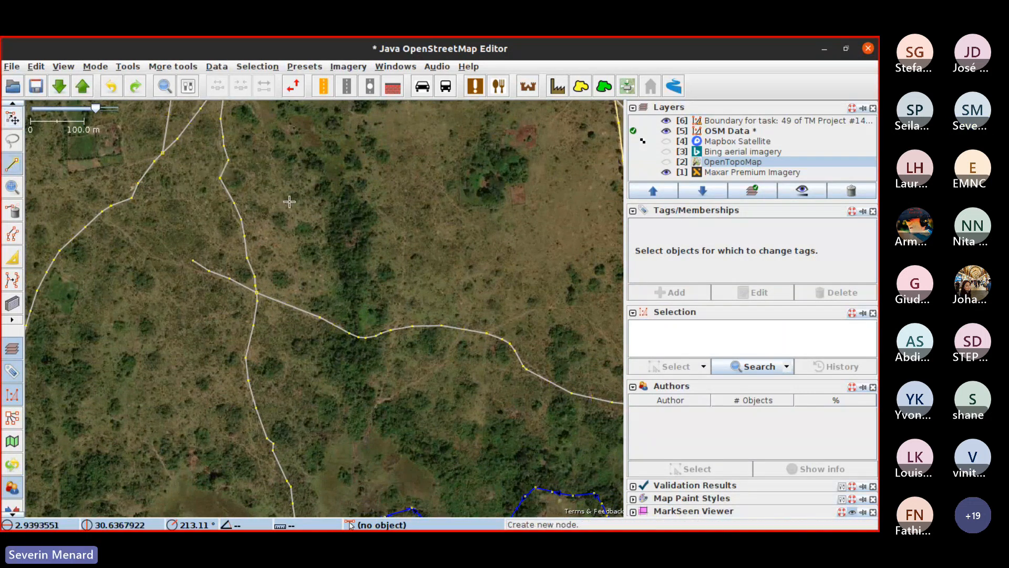
scroll(315, 205, "up", 3)
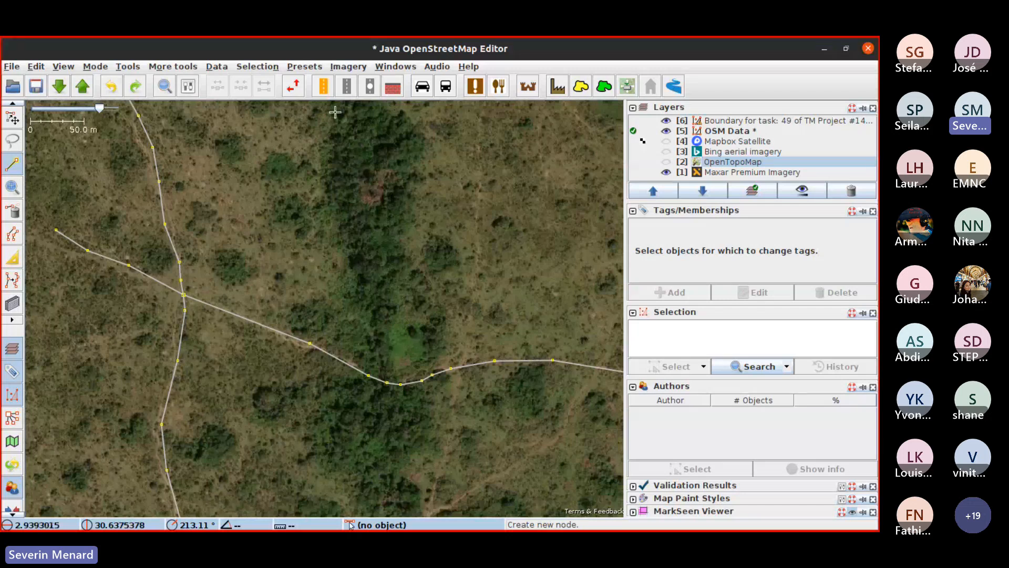
left_click(666, 131)
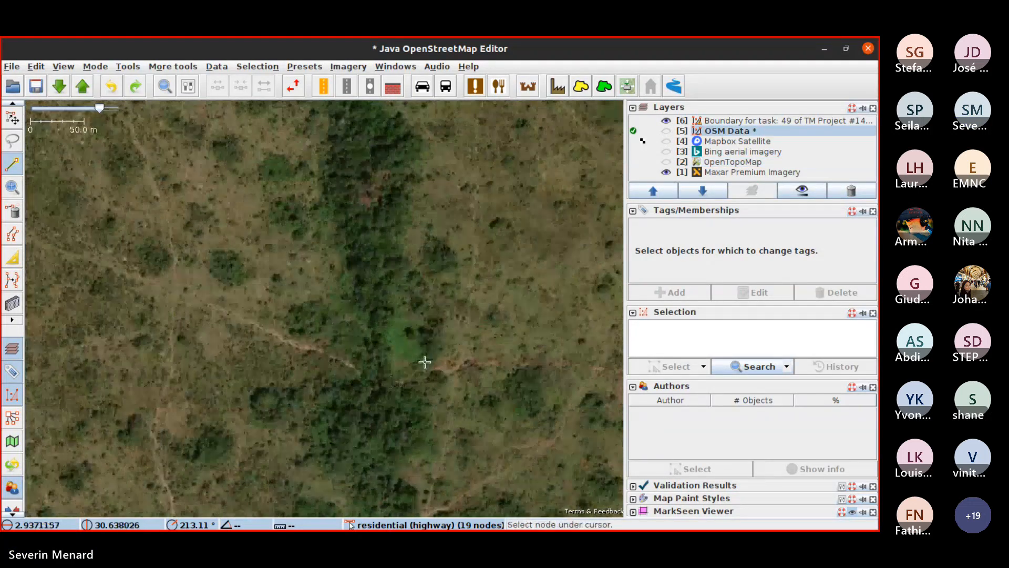
left_click(666, 131)
left_click_drag(338, 117, 363, 221)
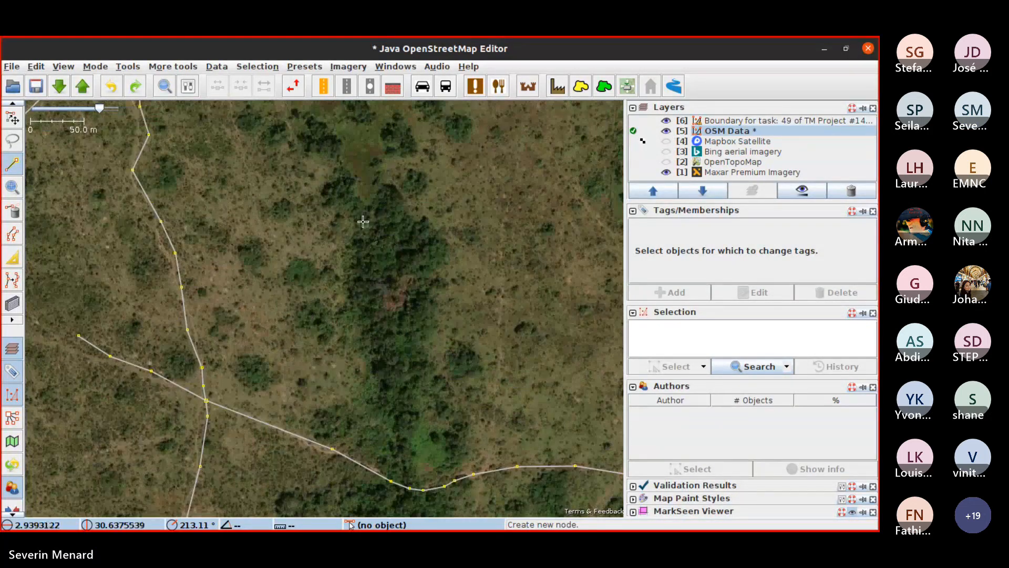
left_click(343, 189)
left_click_drag(375, 267, 401, 332)
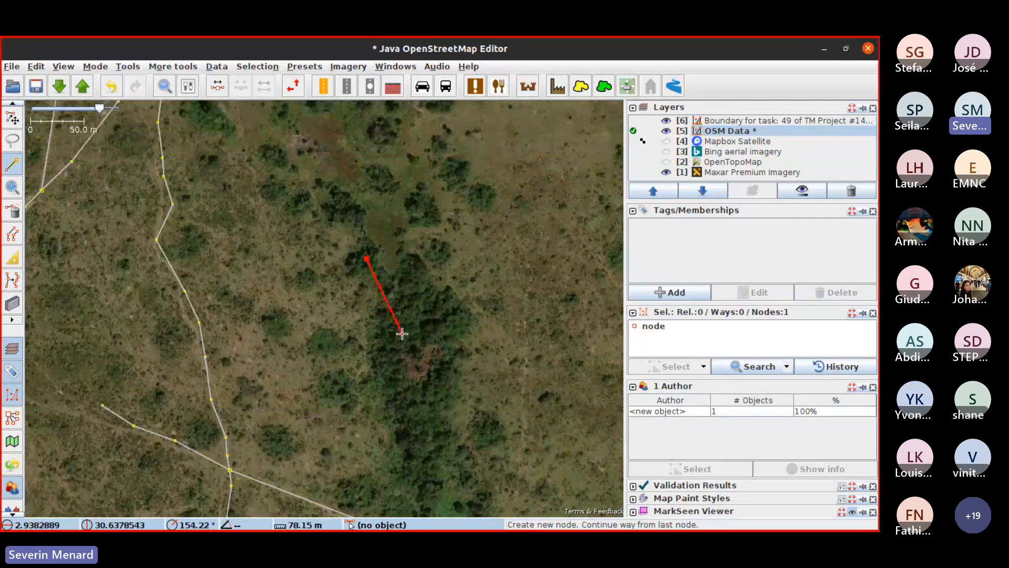
key("ctrl+z")
Draw the upper part of a new waterway from the north end of the wooded strip down to just above the residential path
scroll(340, 202, "up", 1)
left_click_drag(349, 243, 392, 448)
left_click_drag(352, 292, 371, 177)
left_click(389, 196)
left_click(434, 327)
left_click_drag(433, 352, 380, 145)
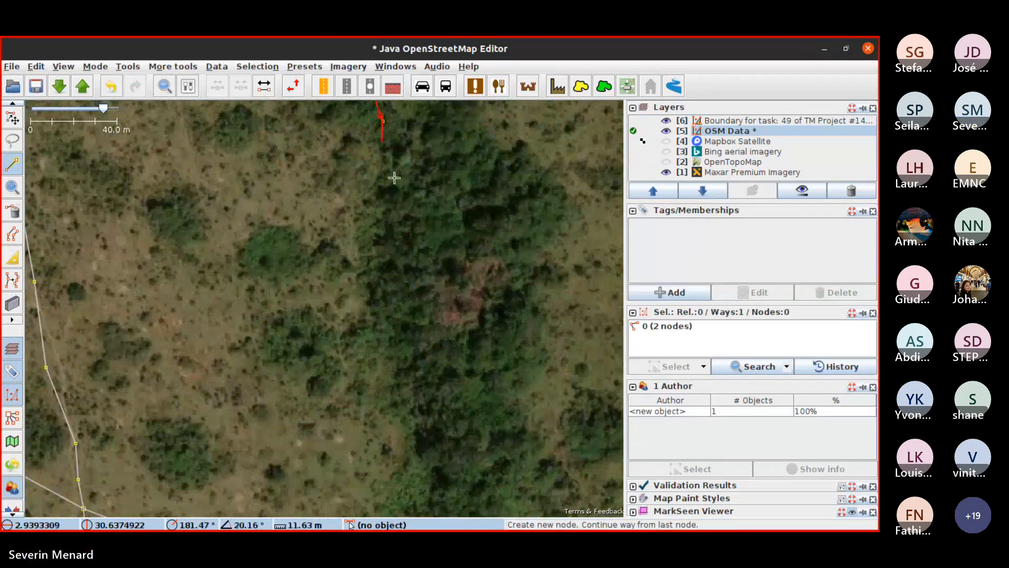
left_click_drag(410, 266, 356, 102)
scroll(384, 246, "down", 1)
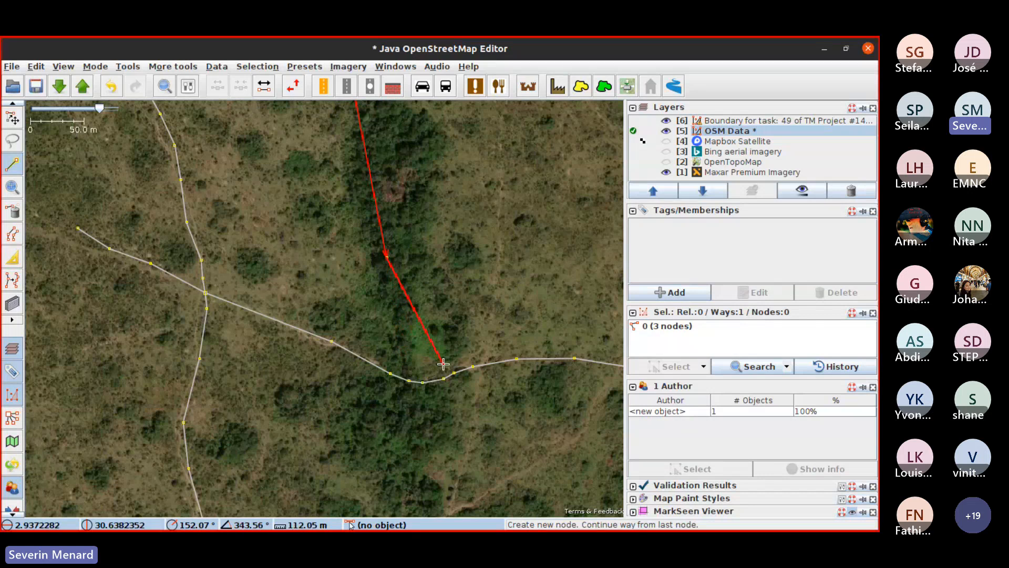
scroll(444, 364, "up", 2)
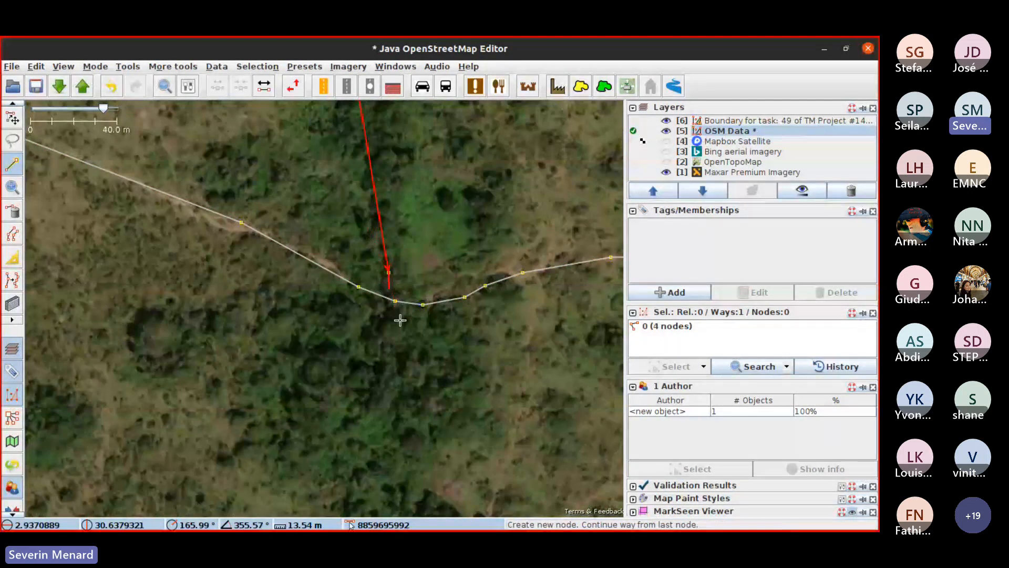
left_click(389, 272)
Continue the new waterway across the residential path, through the dense trees and into the bare eroded channel
right_click(426, 223)
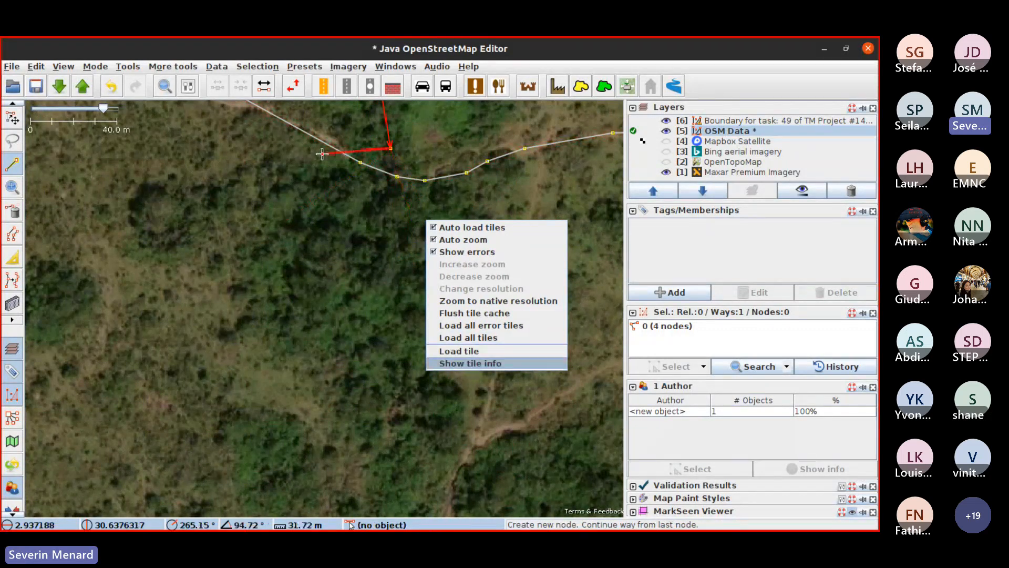
left_click_drag(324, 153, 290, 332)
left_click_drag(342, 402, 310, 232)
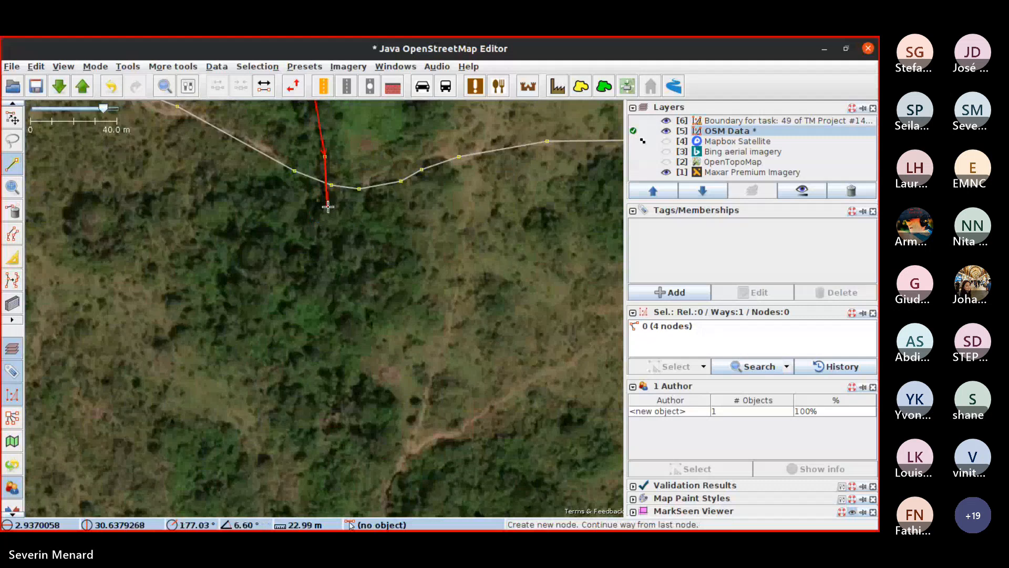
left_click(322, 218)
left_click_drag(341, 314, 341, 206)
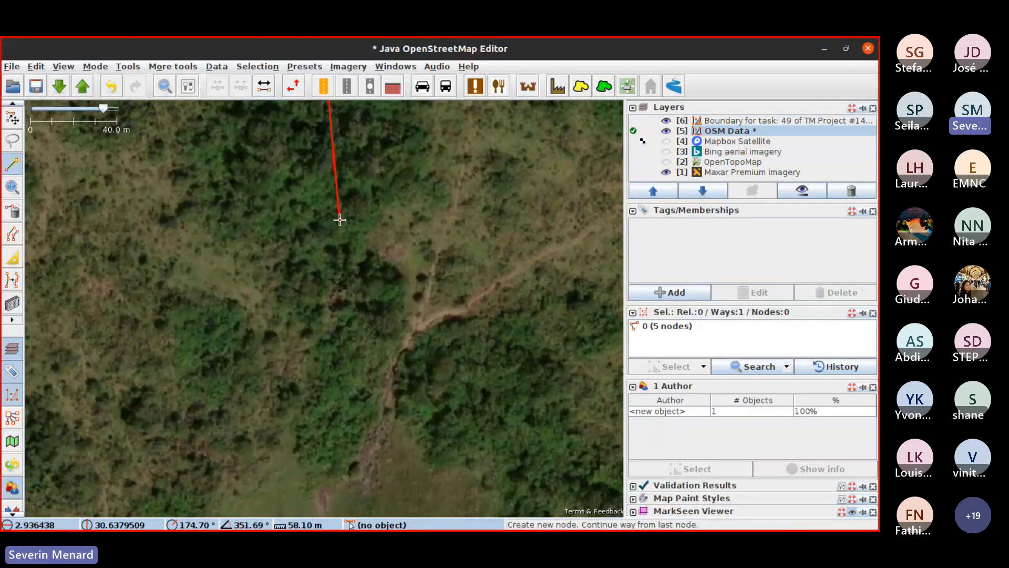
left_click(346, 236)
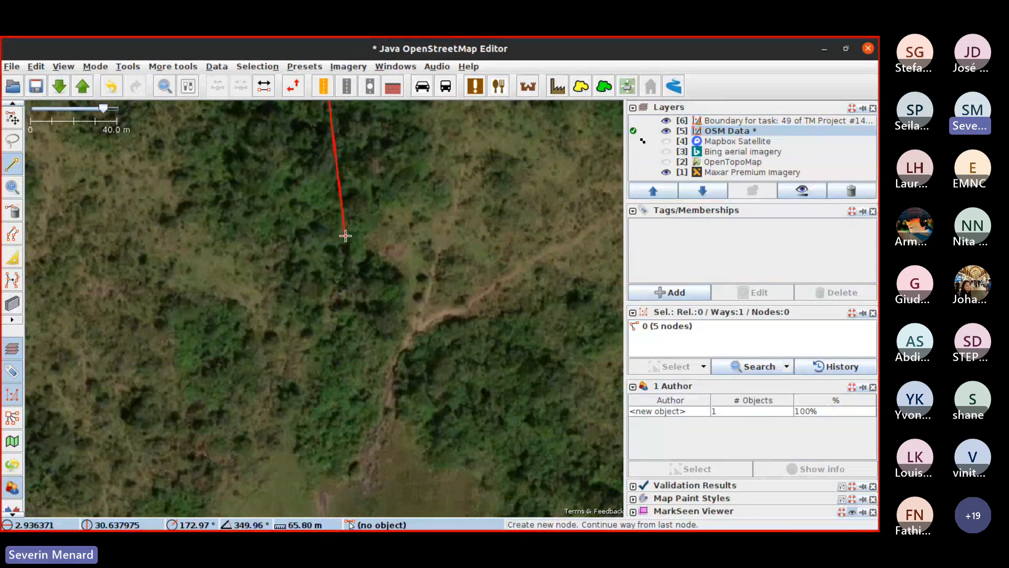
left_click(357, 297)
left_click(395, 342)
left_click_drag(394, 414, 407, 183)
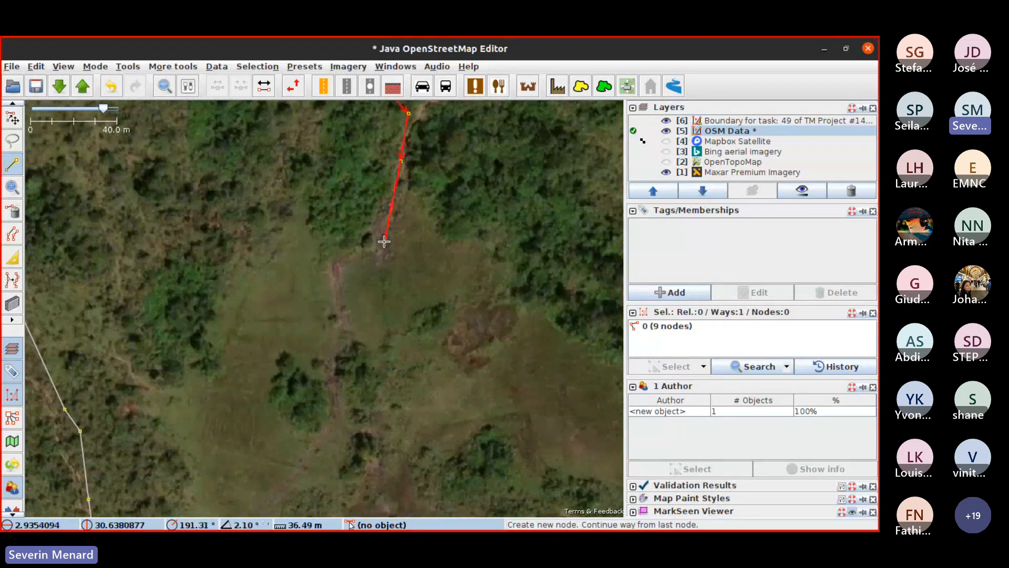
Continue the waterway along the bare channel across the clearing and end it on the winding river, about 714 m long overall
left_click(375, 250)
left_click(338, 272)
left_click_drag(344, 326, 350, 203)
left_click(347, 243)
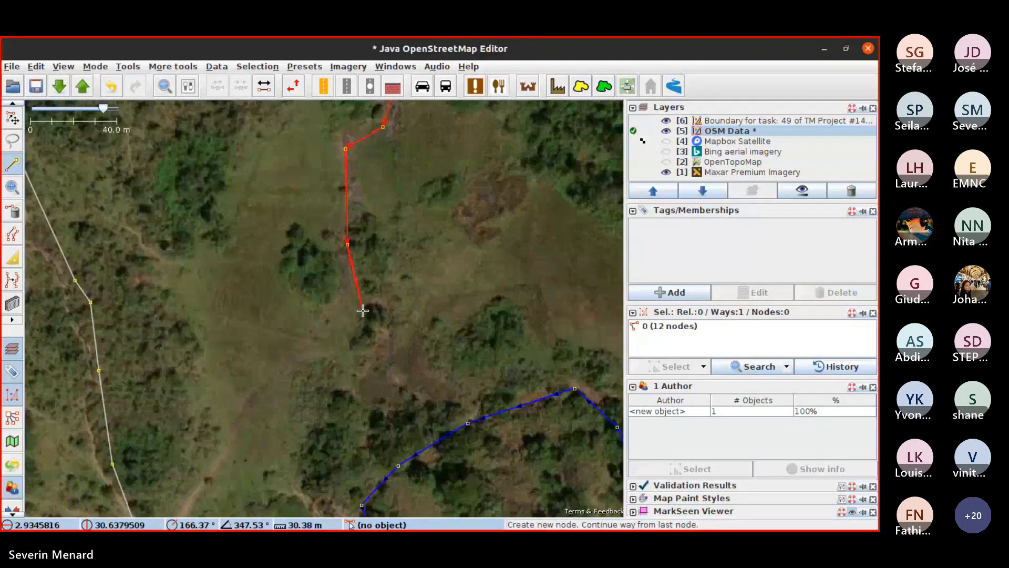
left_click_drag(370, 296, 404, 139)
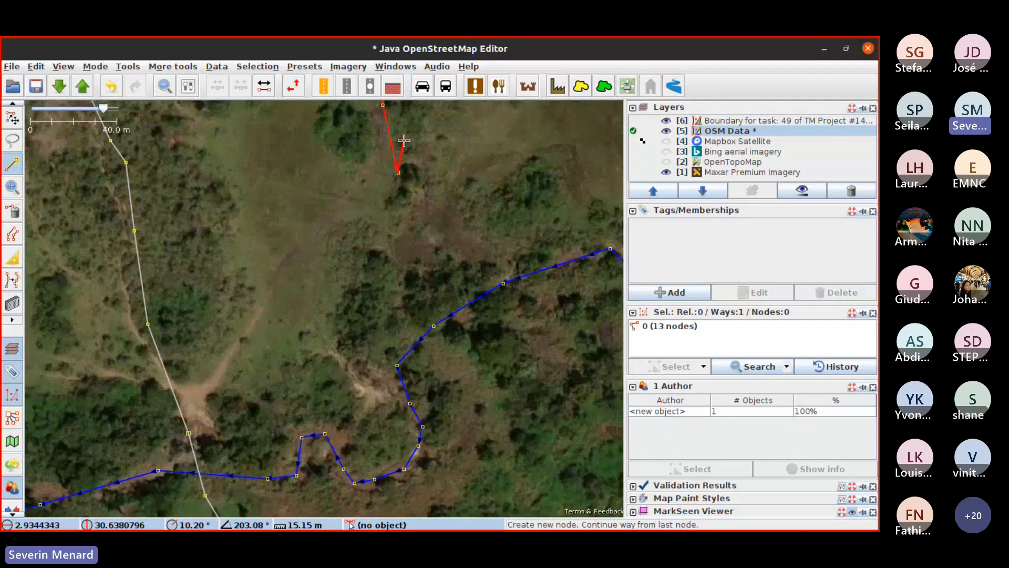
left_click(389, 225)
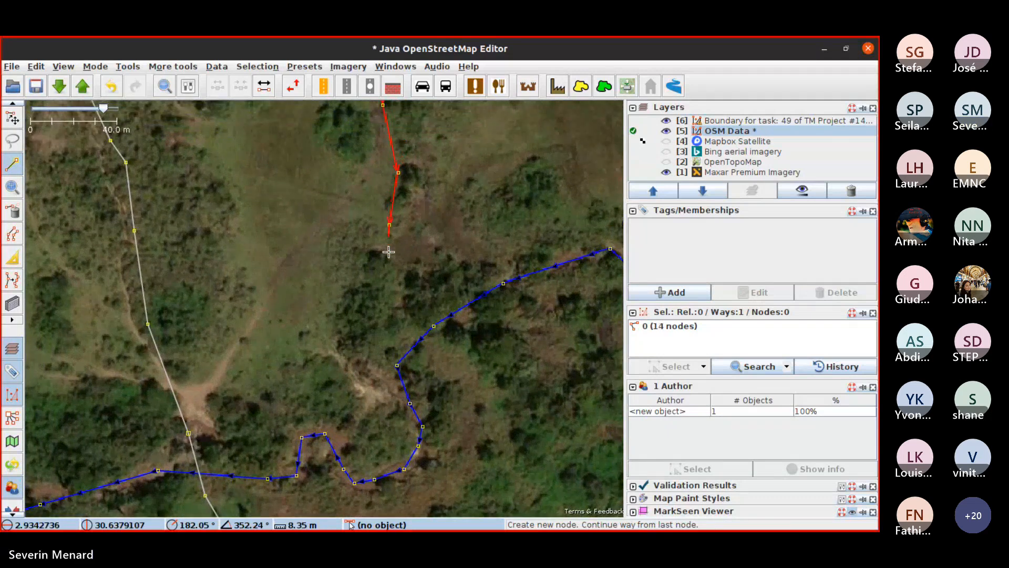
double_click(411, 348)
left_click_drag(516, 203, 449, 398)
key("s")
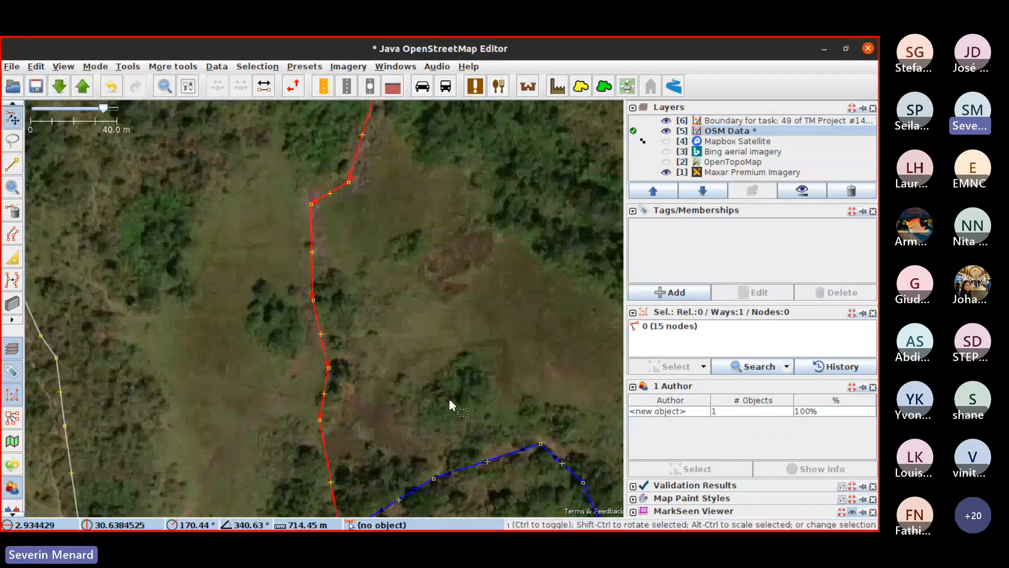
Show the Bing aerial imagery and hide the OSM Data layer to check the new waterway's lower course near the winding river
scroll(448, 398, "down", 2)
right_click(474, 315)
left_click_drag(502, 237, 510, 163)
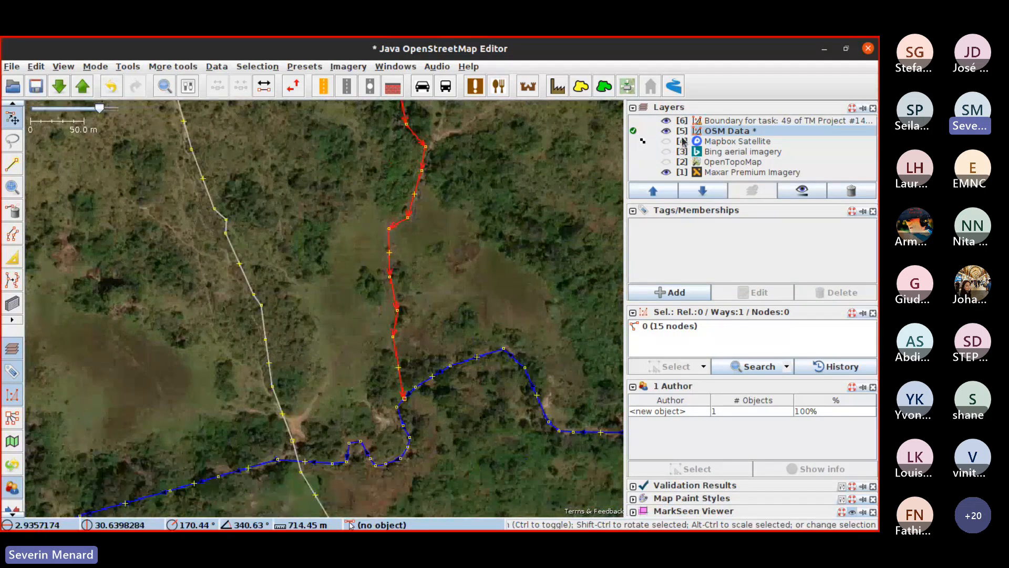
left_click(666, 152)
scroll(414, 316, "up", 1)
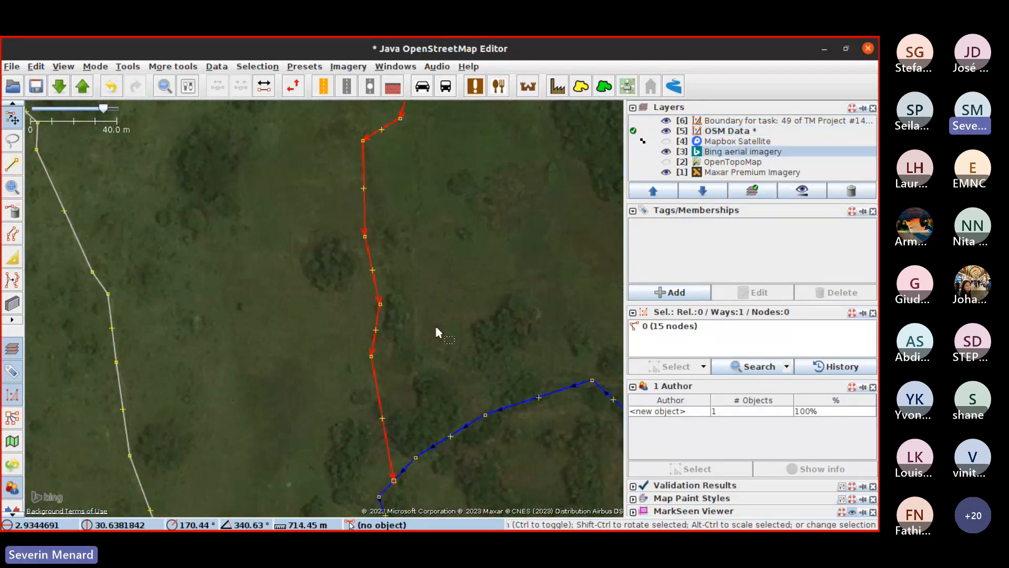
left_click(666, 131)
scroll(422, 219, "down", 1)
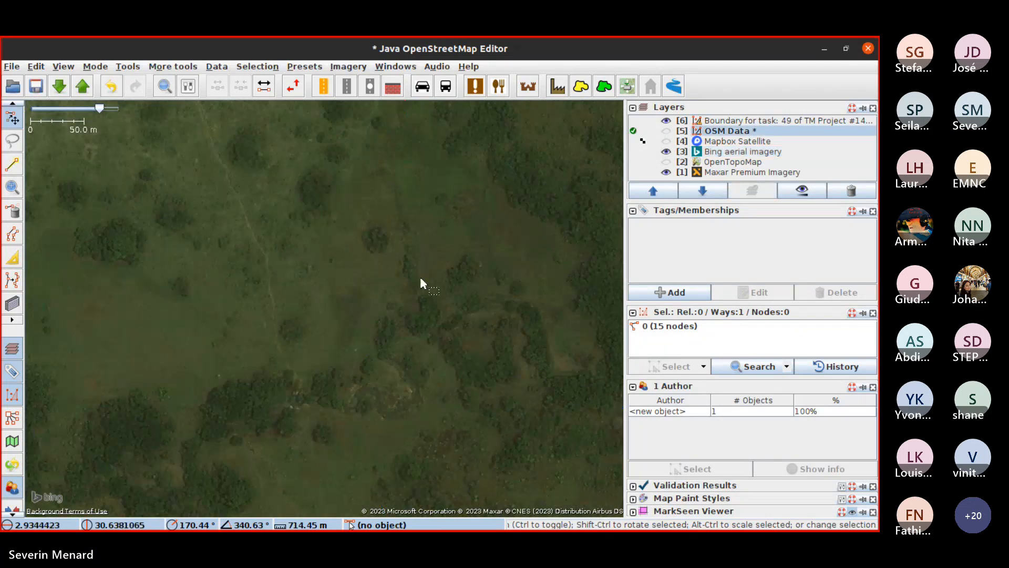
Compare the Bing aerial and Maxar Premium imagery along the waterway's lower course, ending with Bing hidden and OSM Data shown
left_click_drag(399, 227, 388, 309)
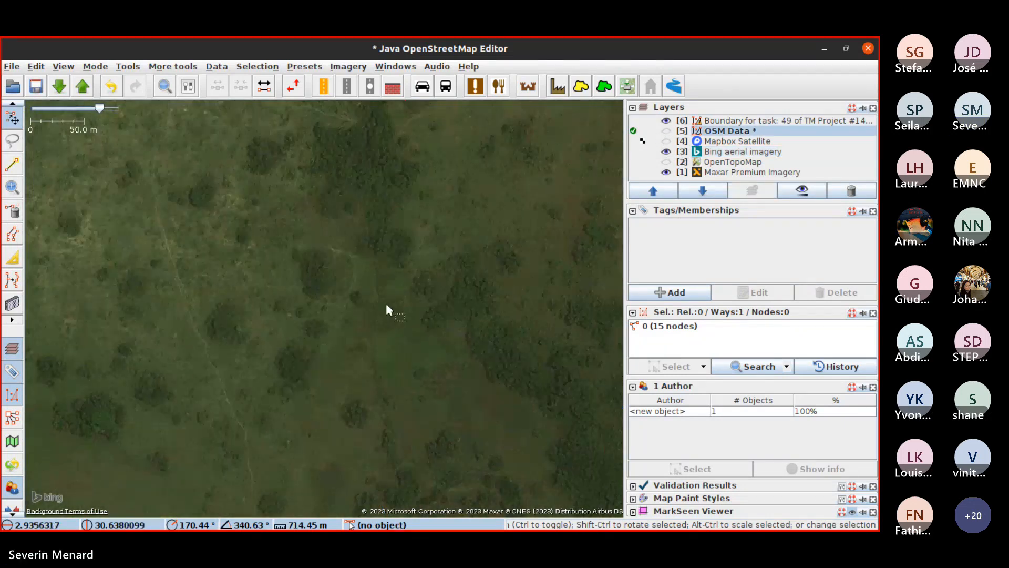
left_click(666, 151)
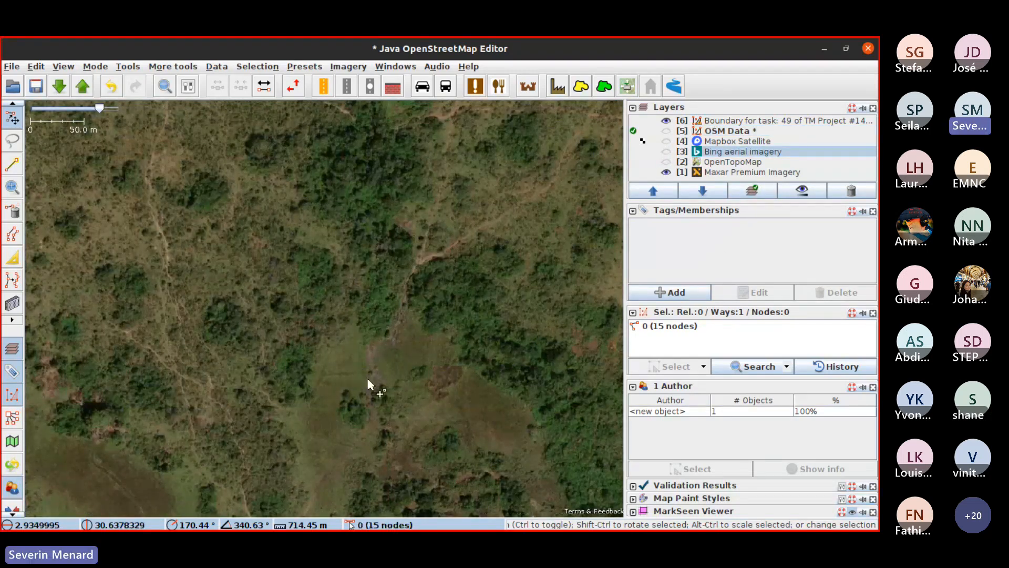
left_click(666, 152)
left_click(669, 152)
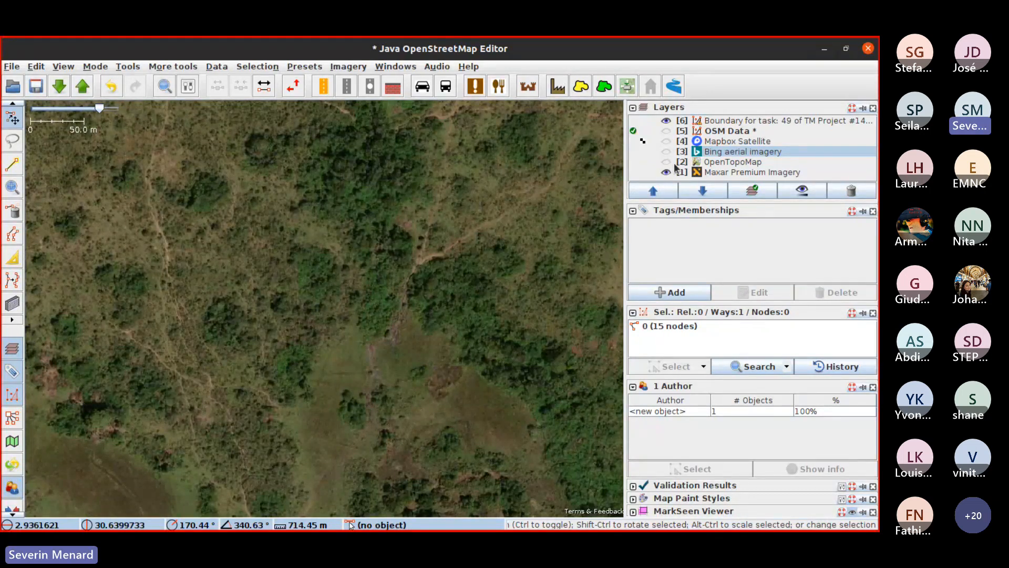
left_click(666, 131)
Reroute the waterway west of the bare eroded track by moving two nodes into the trees and deleting the bend node above the clearing
left_click(409, 271)
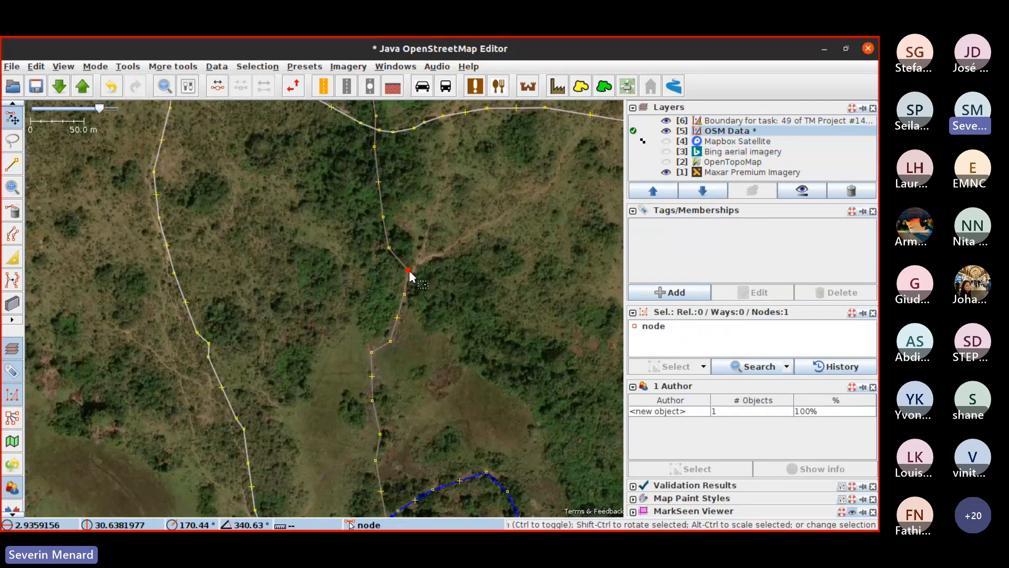
key("w")
left_click(410, 275)
left_click(367, 282)
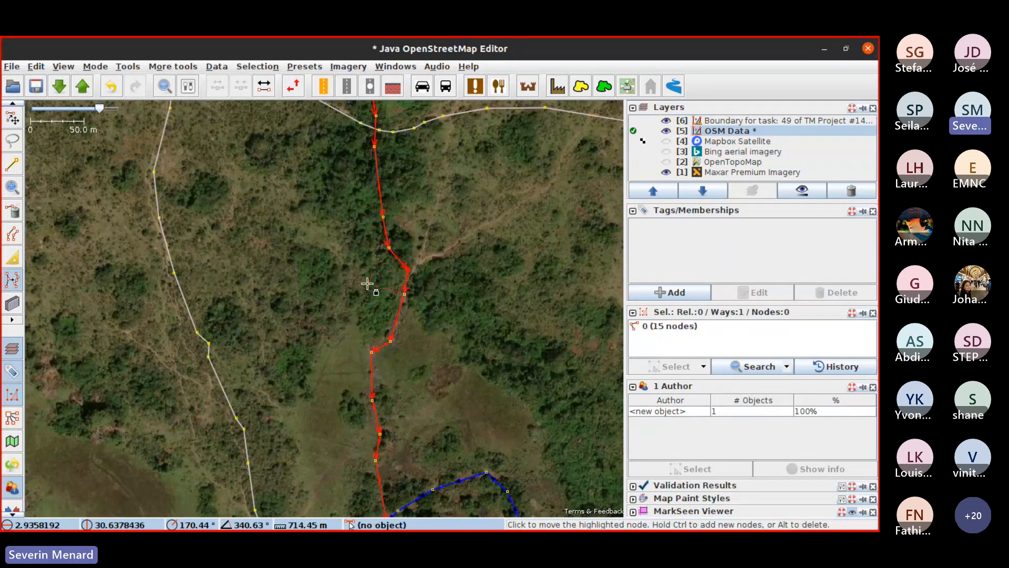
left_click(363, 316)
key("s")
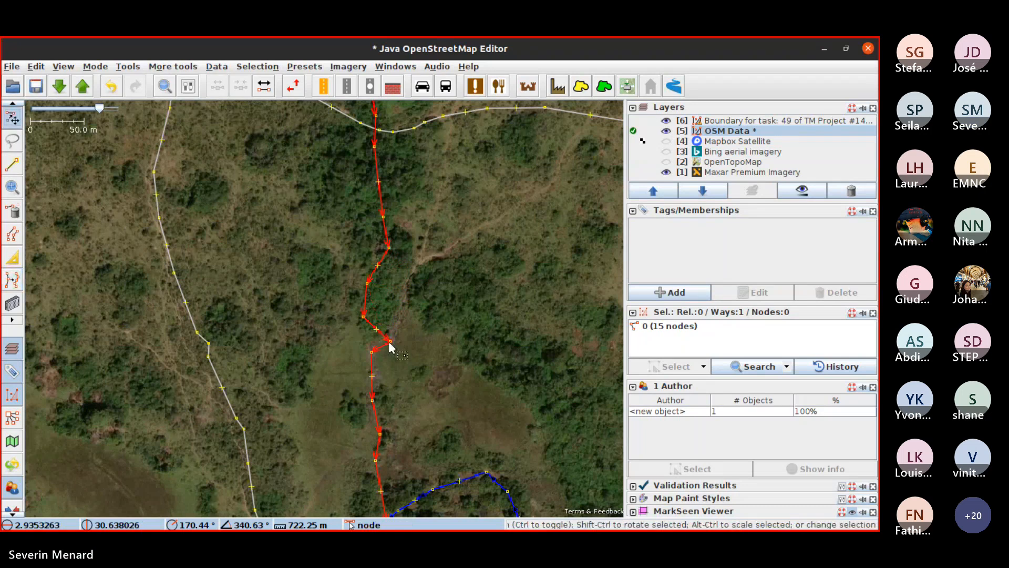
left_click(390, 342)
left_click(413, 369)
Examine where the waterway meets the winding river, comparing Bing aerial imagery with Maxar Premium Imagery
left_click_drag(414, 369, 385, 197)
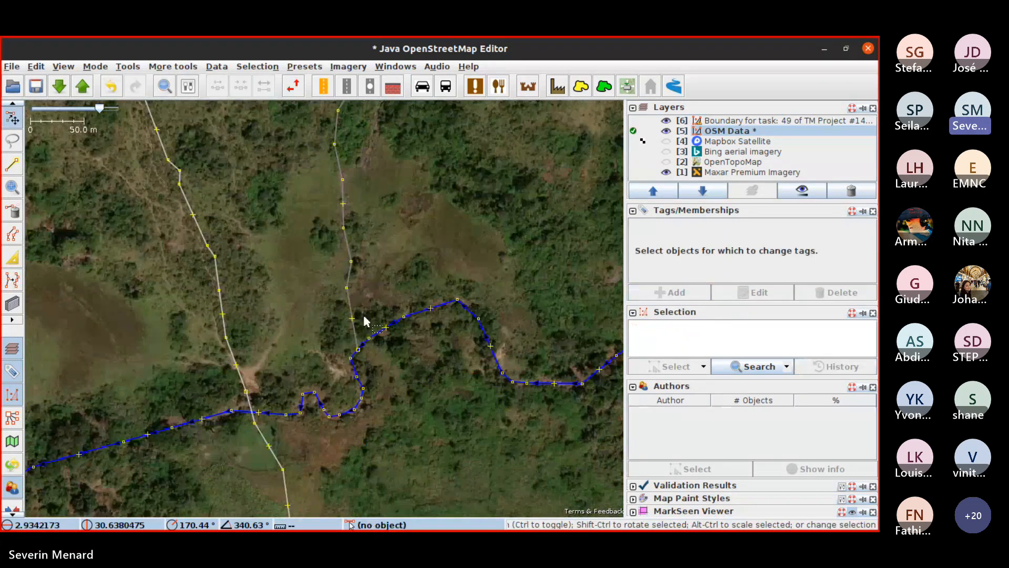
scroll(357, 349, "up", 2)
left_click(355, 348)
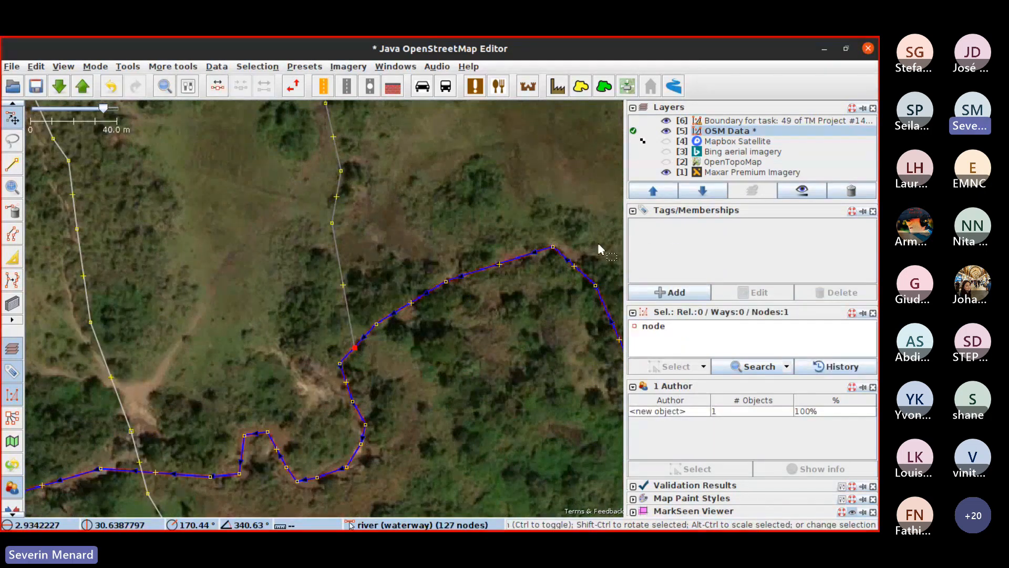
left_click(671, 152)
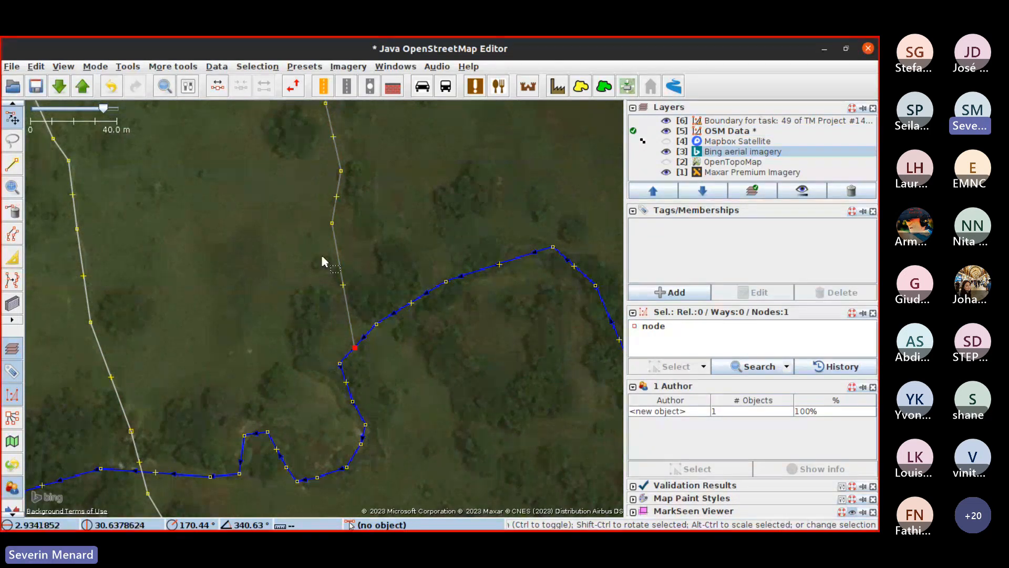
left_click(664, 153)
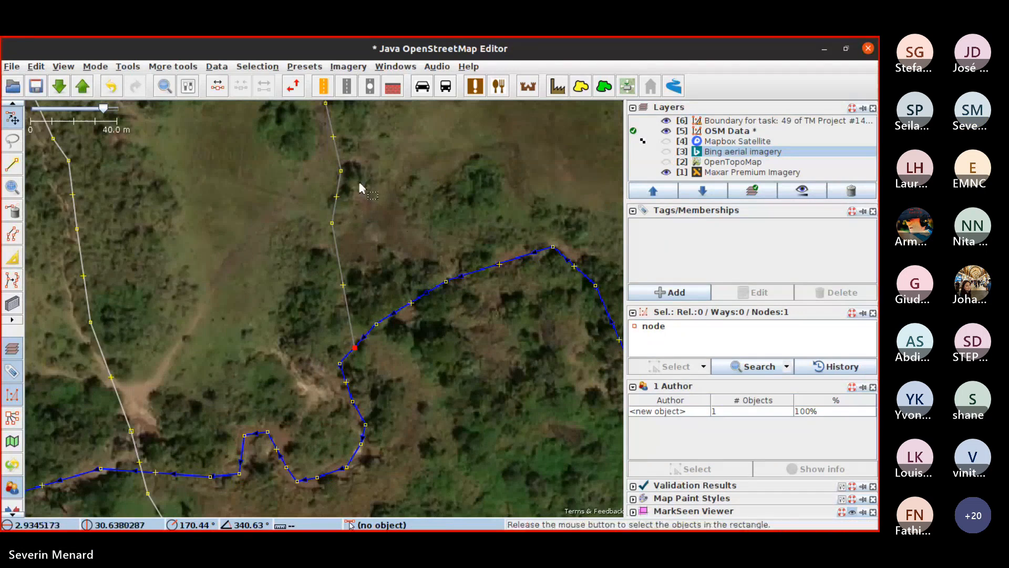
left_click(345, 259)
left_click(361, 349)
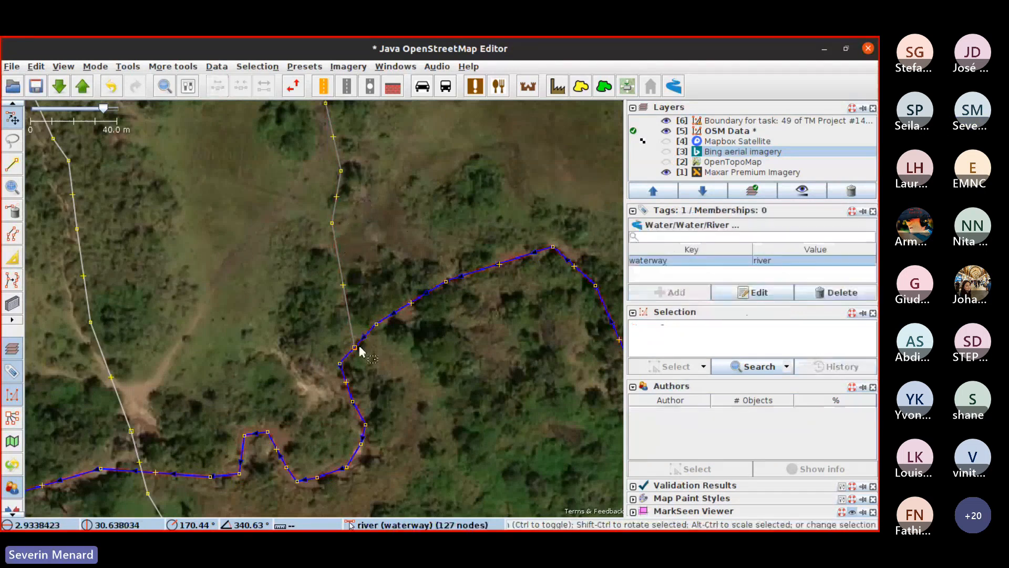
left_click(360, 350)
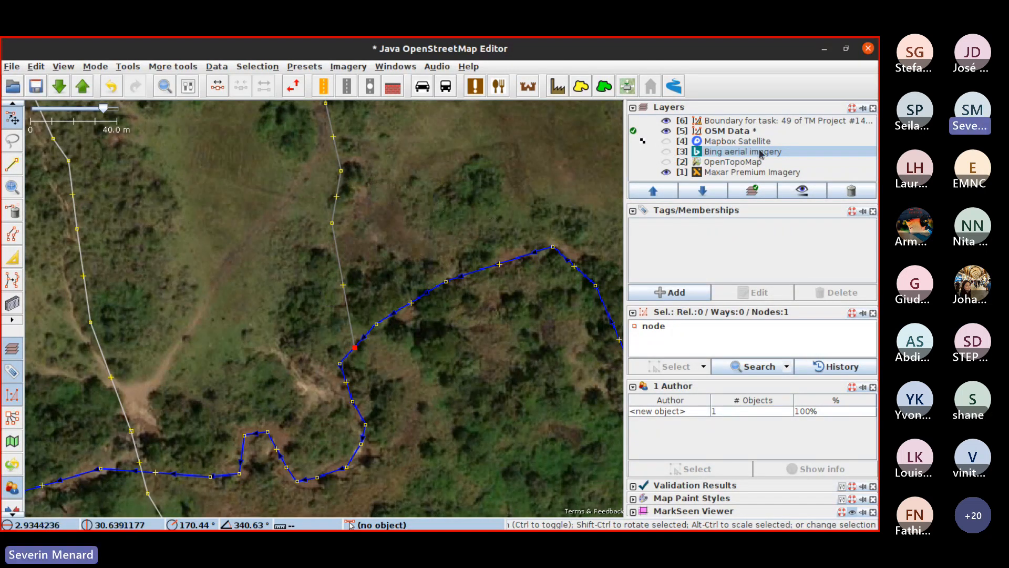
left_click(667, 151)
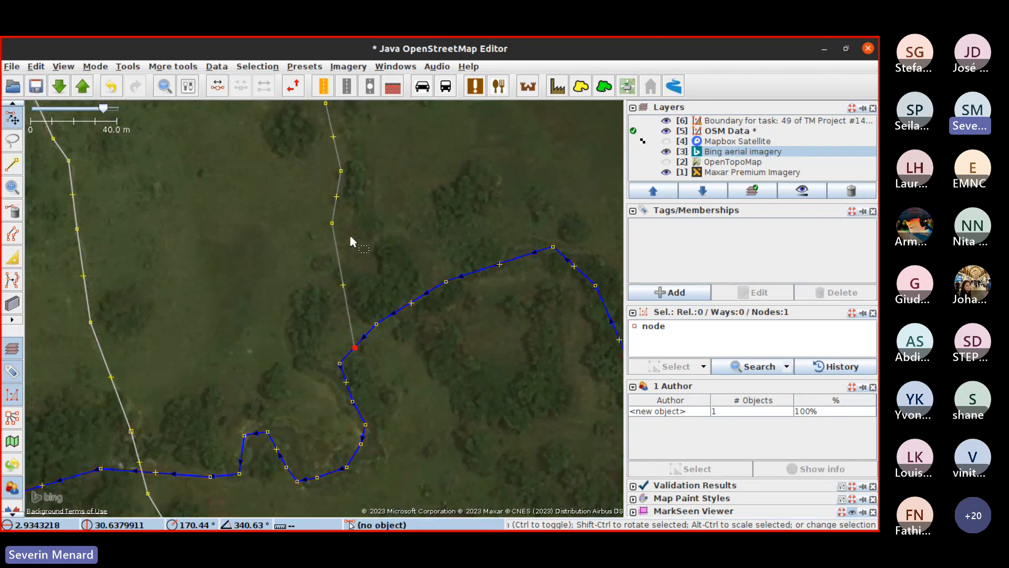
left_click(302, 327)
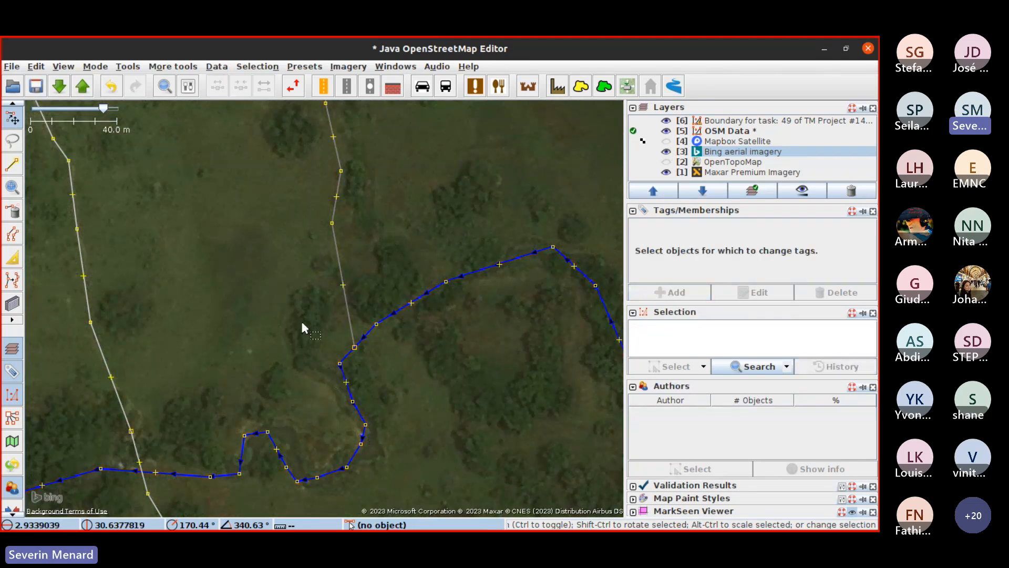
left_click(667, 151)
left_click(354, 347)
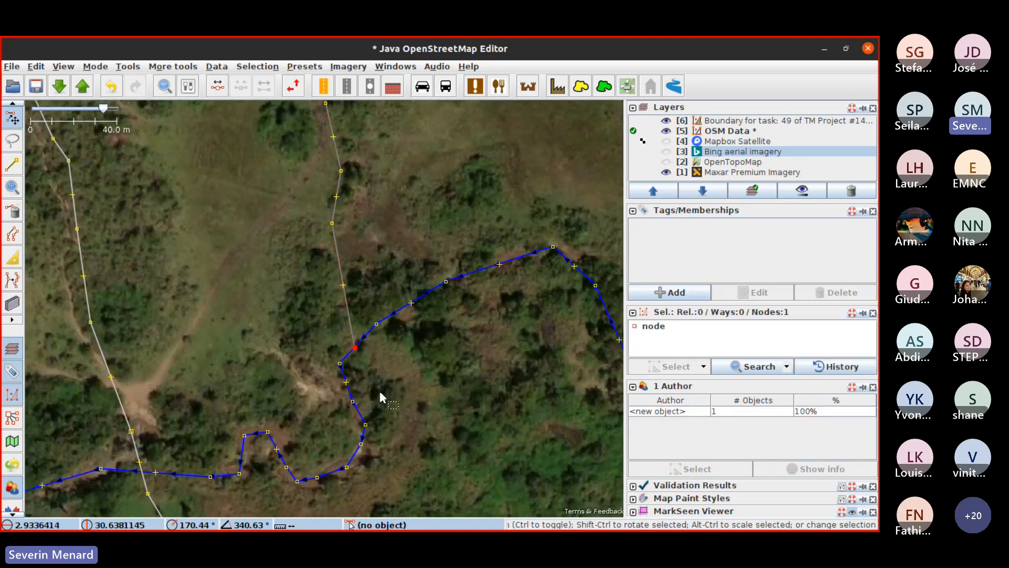
Split the waterway at its last node above the river and delete the final segment to the river
left_click(332, 223)
key("p")
left_click(341, 277)
key("Delete")
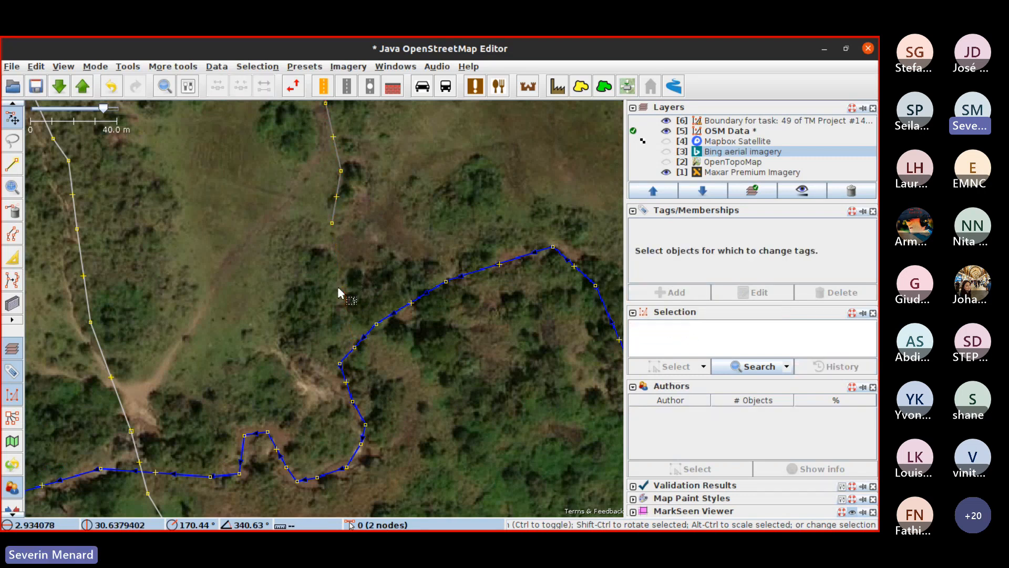
Extend the waterway southwest through two new nodes to the river's bend node, making it about 722 m long overall
key("a")
left_click(332, 222)
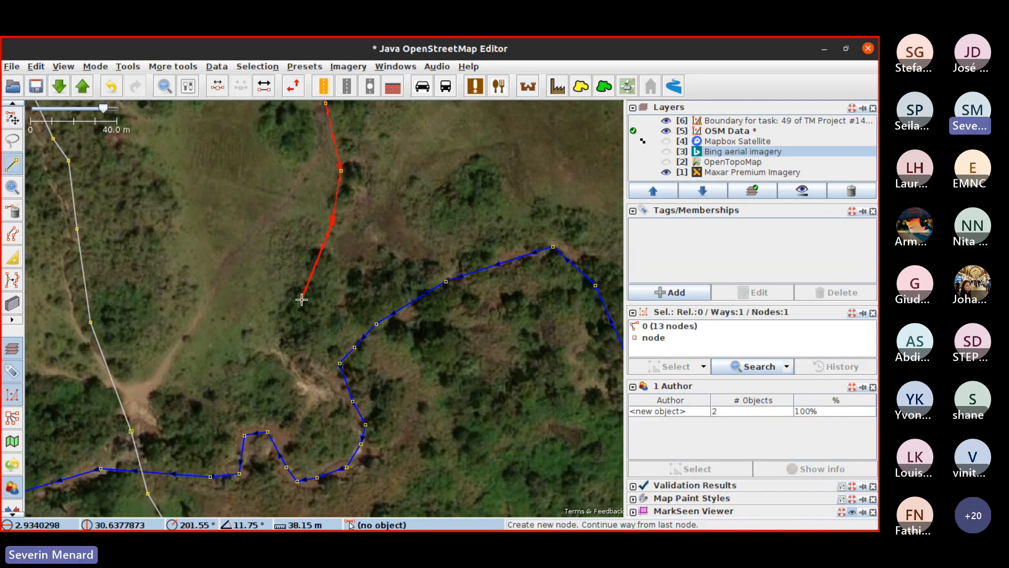
left_click(302, 299)
left_click(307, 351)
left_click(340, 362)
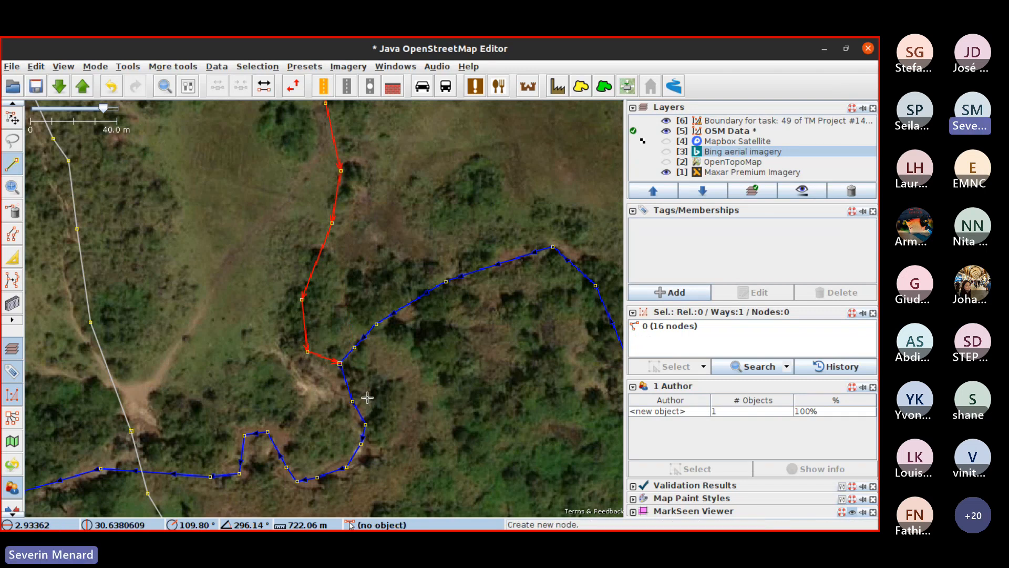
key("s")
left_click(385, 385)
Tag the whole new waterway as an intermittent stream using the Water/Stream preset
scroll(386, 386, "down", 2)
left_click_drag(393, 352, 380, 427)
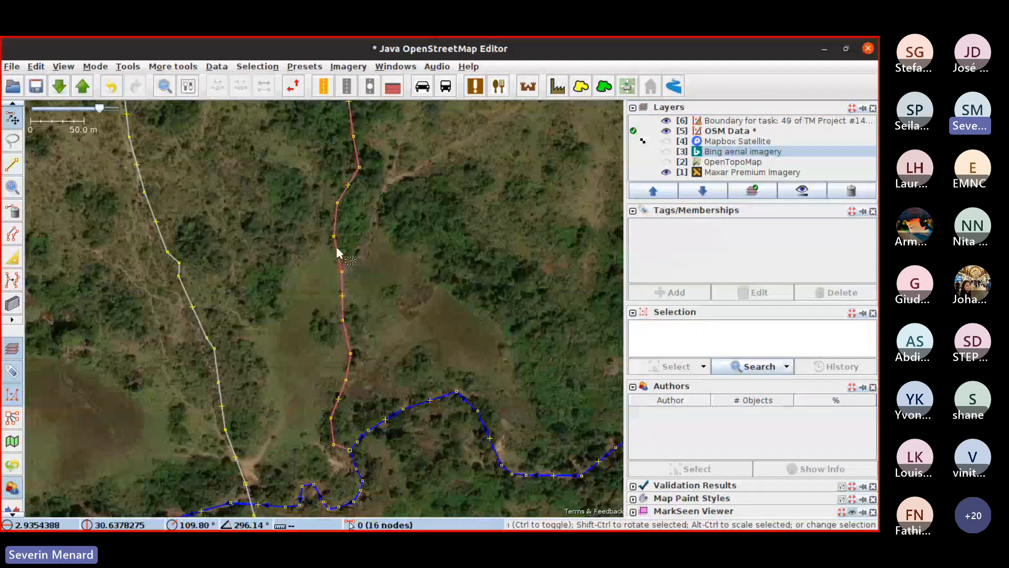
left_click(337, 251)
left_click_drag(401, 185, 405, 356)
right_click(406, 356)
scroll(405, 356, "down", 2)
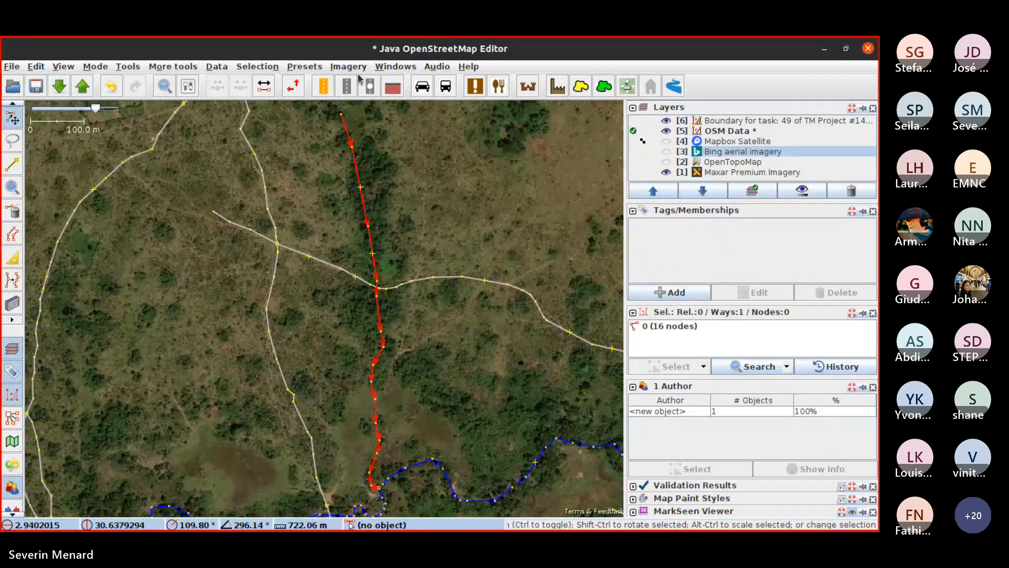
left_click(304, 66)
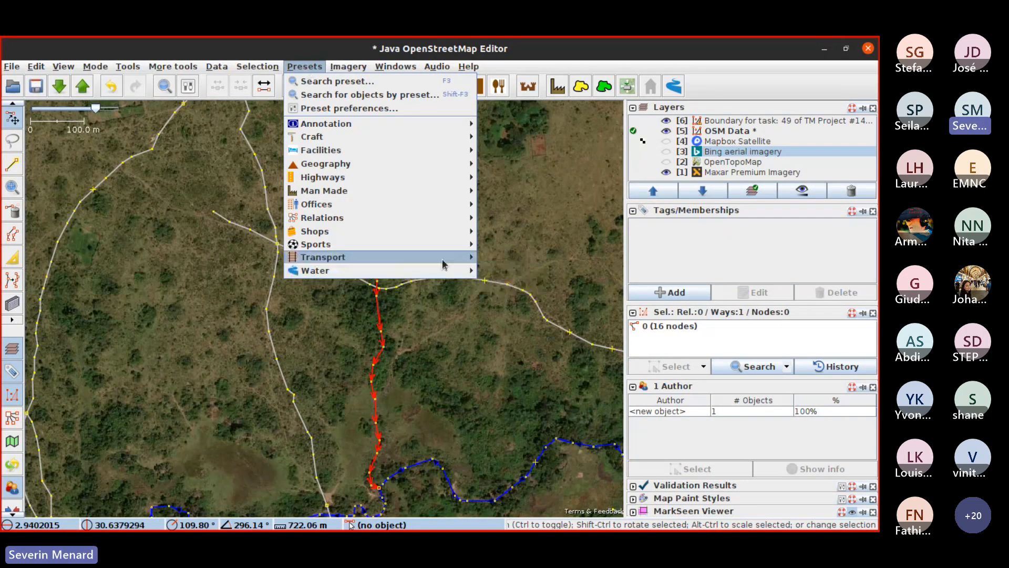
mouse_move(449, 271)
mouse_move(511, 284)
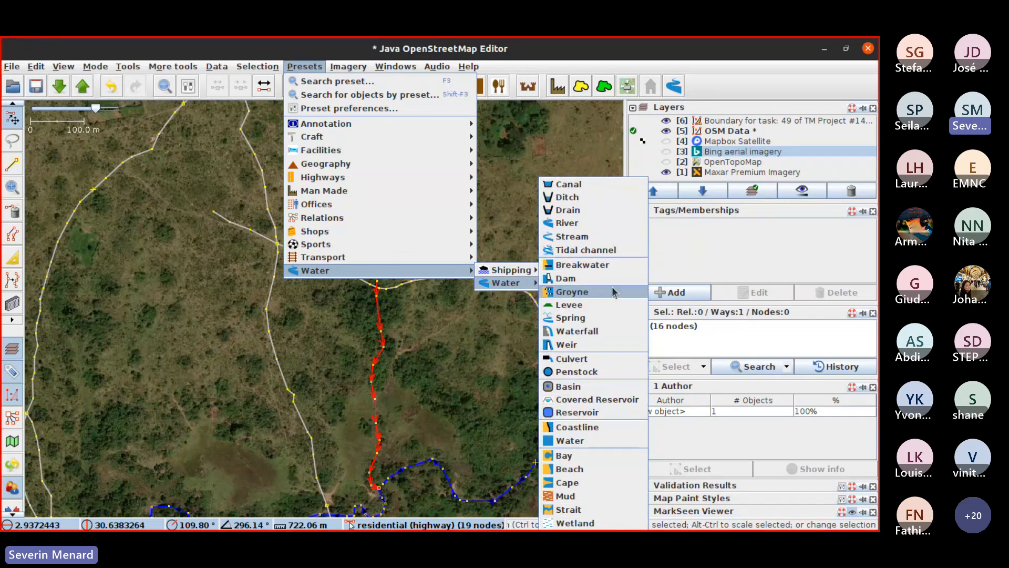
left_click(604, 237)
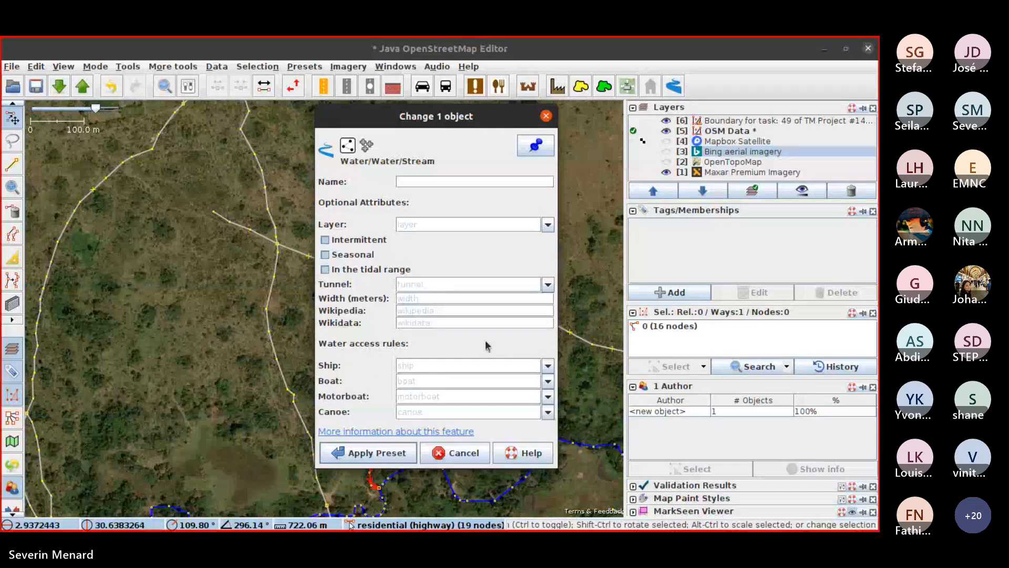
left_click(326, 240)
left_click(373, 453)
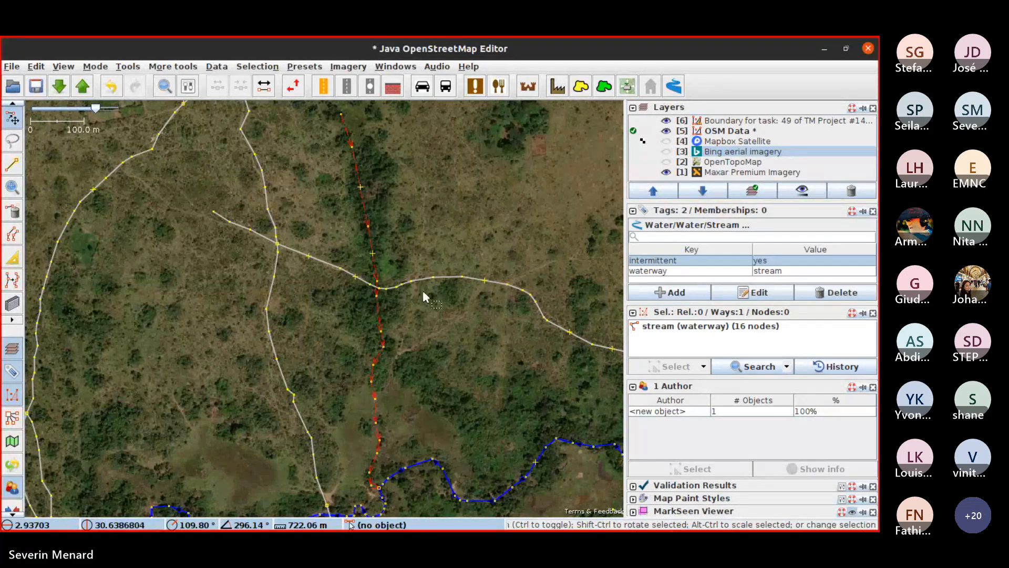
left_click(406, 321)
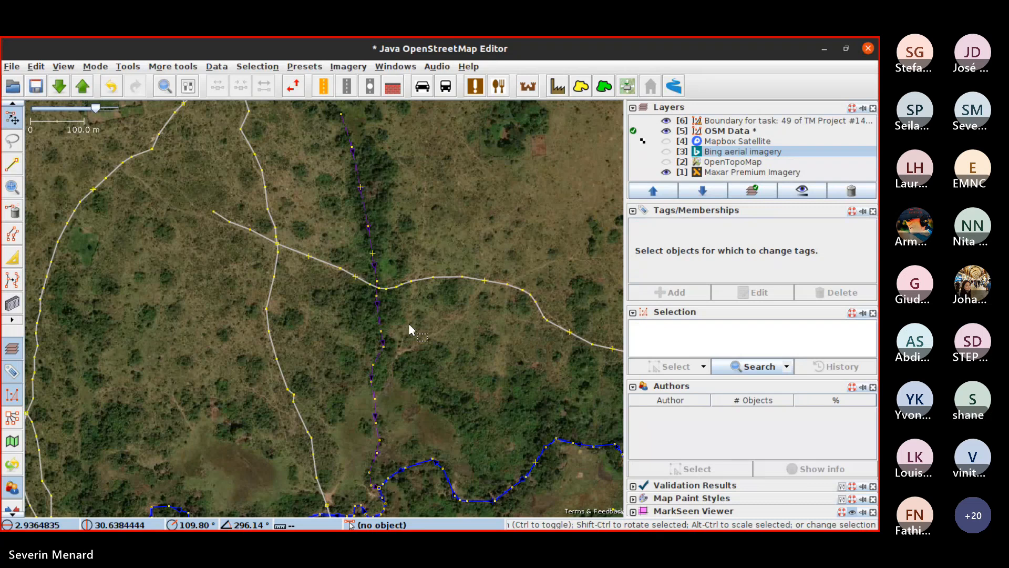
Look over the finished stream and the area south and east of the winding river for further unmapped waterways
scroll(491, 332, "down", 4)
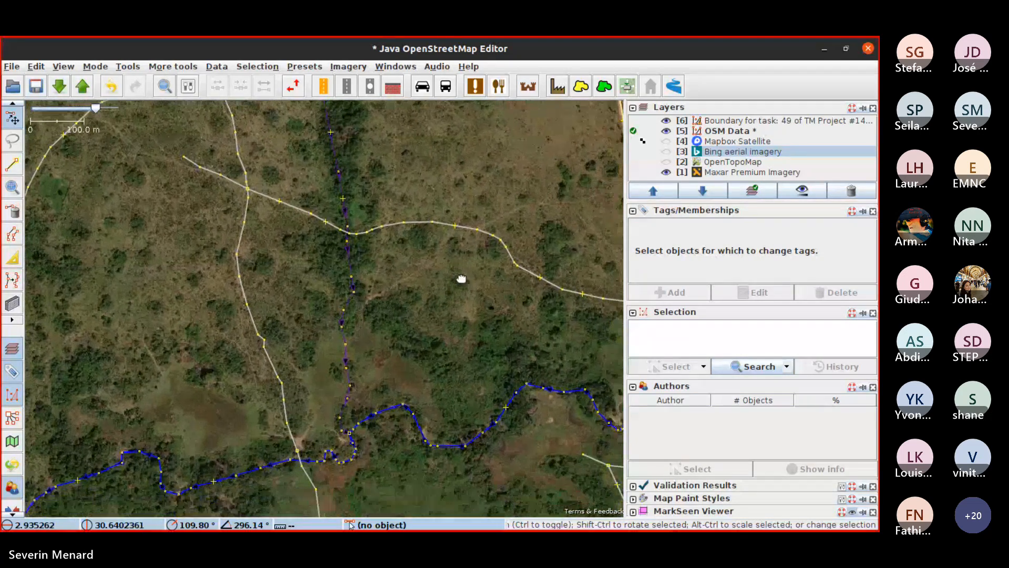
left_click_drag(402, 325, 599, 340)
left_click(349, 358)
left_click_drag(342, 358, 373, 149)
left_click(335, 316)
scroll(329, 324, "up", 2)
left_click_drag(439, 284, 159, 359)
scroll(249, 360, "down", 2)
left_click(248, 362)
left_click(436, 379)
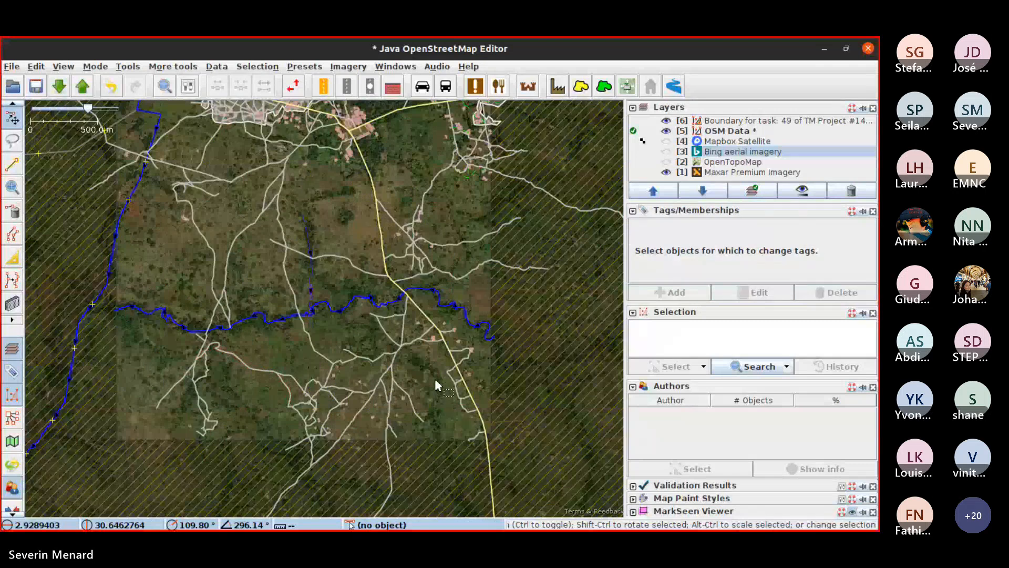
scroll(435, 379, "up", 2)
scroll(335, 293, "up", 2)
mouse_move(514, 405)
left_mouse_down()
mouse_move(437, 293)
mouse_move(387, 266)
left_mouse_up()
scroll(387, 273, "down", 6)
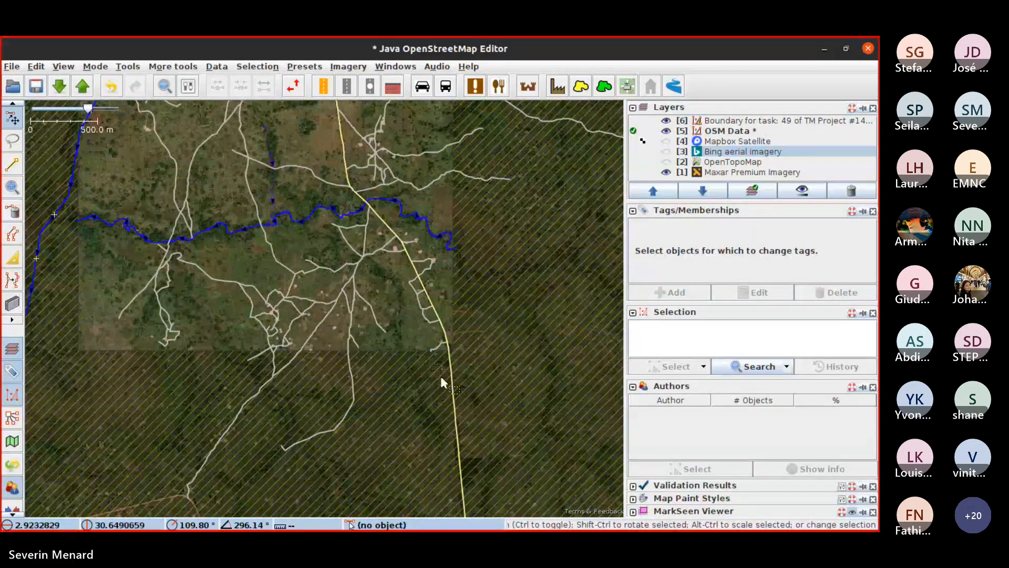
left_click(412, 265)
key("Escape")
Hide the OSM data and examine the Maxar imagery of the wooded valley southeast of the track for a stream course
left_click(665, 131)
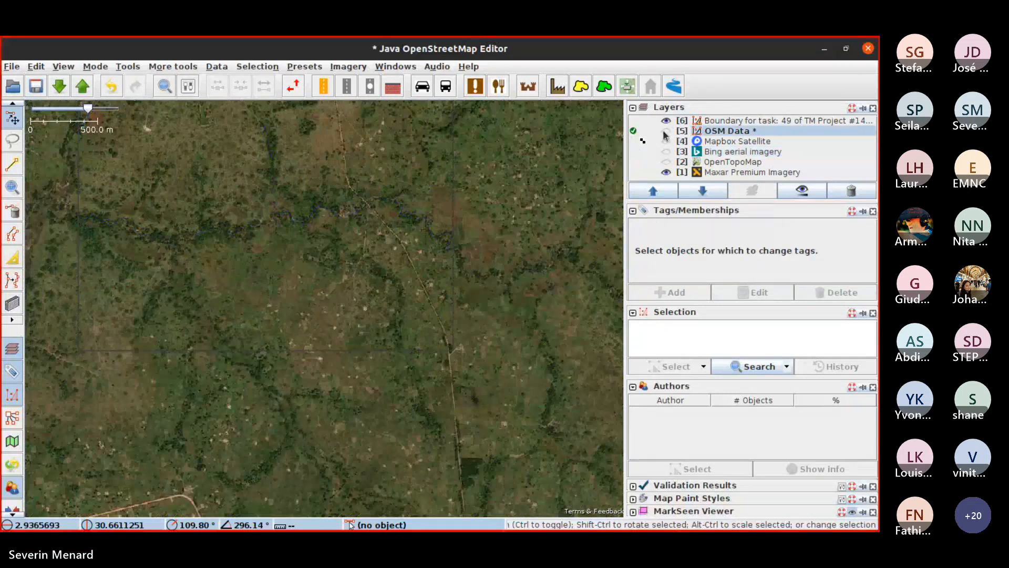
scroll(389, 292, "up", 5)
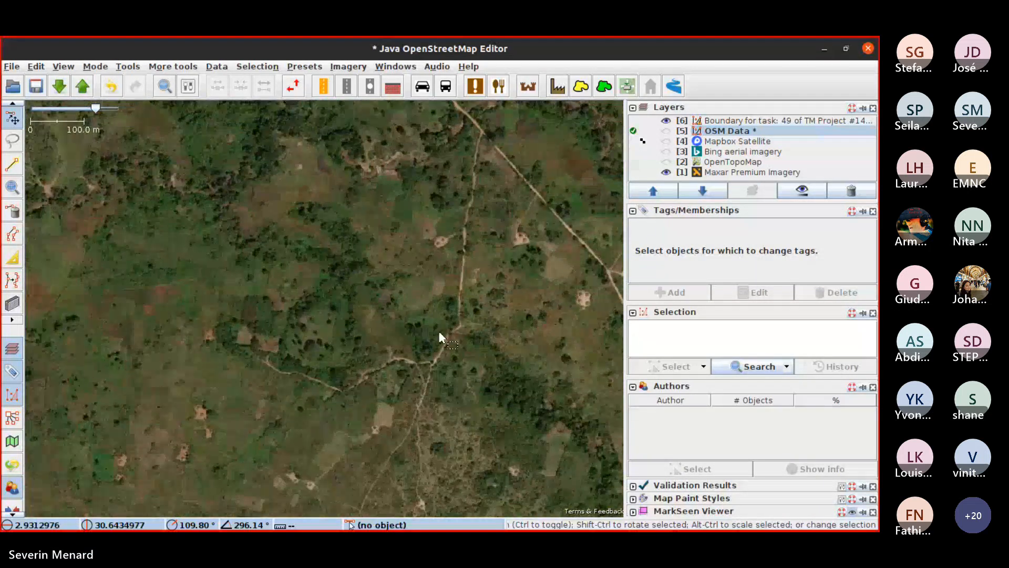
scroll(442, 331, "up", 3)
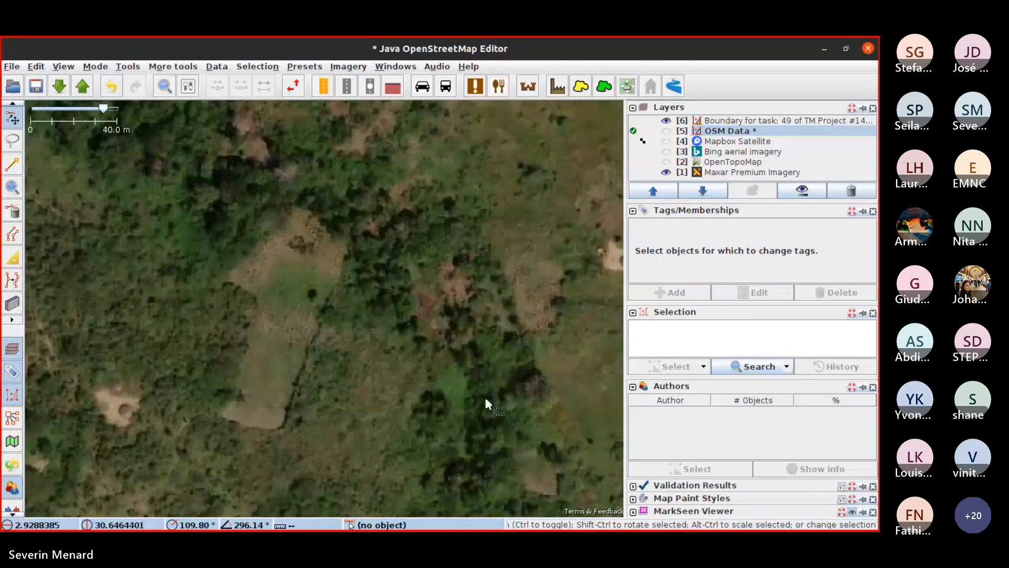
left_click_drag(485, 399, 466, 200)
left_click_drag(468, 143, 430, 359)
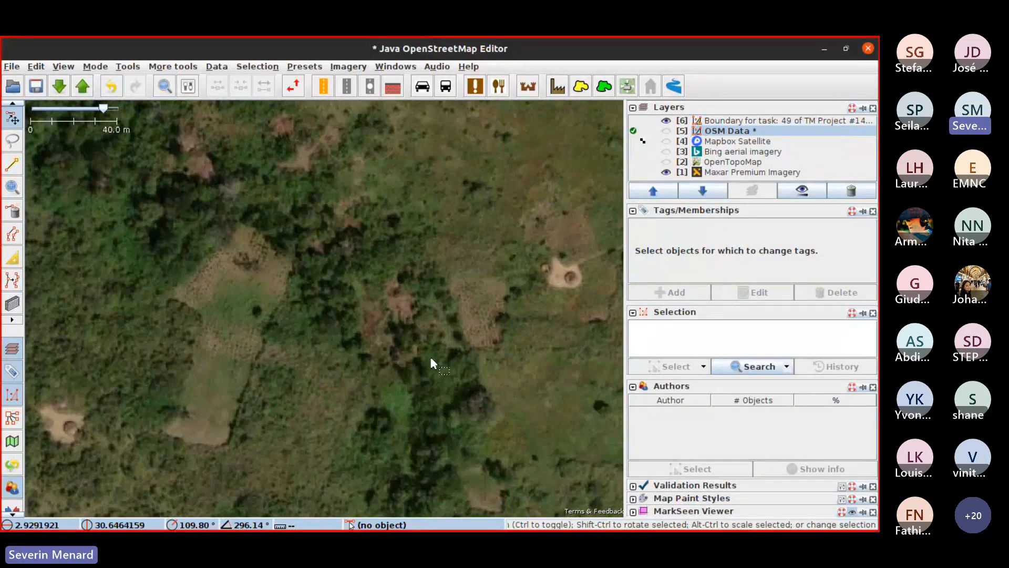
scroll(431, 379, "down", 2)
scroll(437, 425, "down", 2)
left_click_drag(423, 494, 427, 374)
left_click_drag(373, 210, 459, 367)
scroll(458, 365, "up", 2)
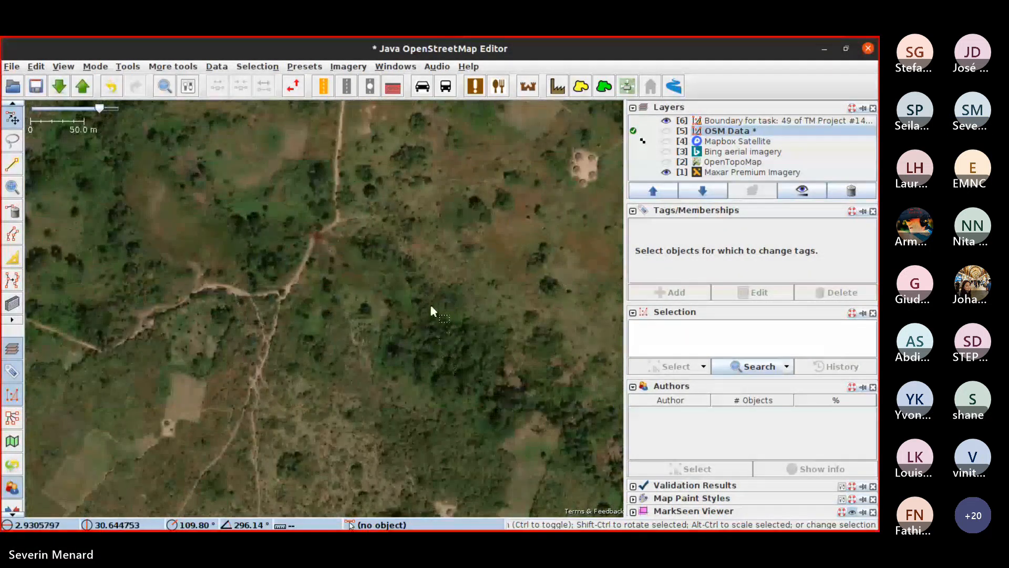
Examine the Maxar imagery around the reddish patch at the track's bend and the vegetation northwest of it
left_click_drag(431, 308, 484, 390)
scroll(444, 351, "up", 2)
left_click_drag(388, 328, 571, 370)
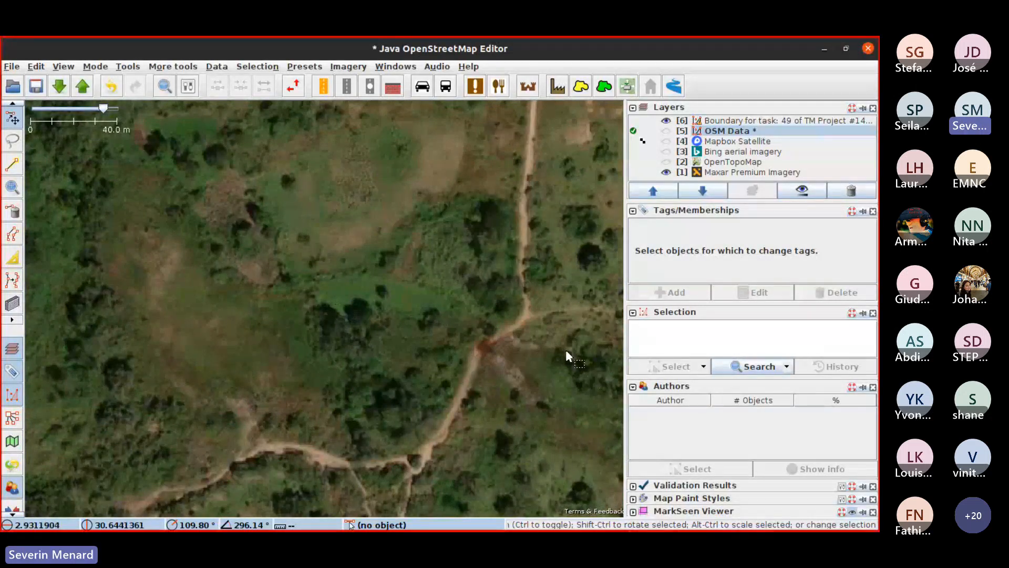
scroll(494, 341, "up", 3)
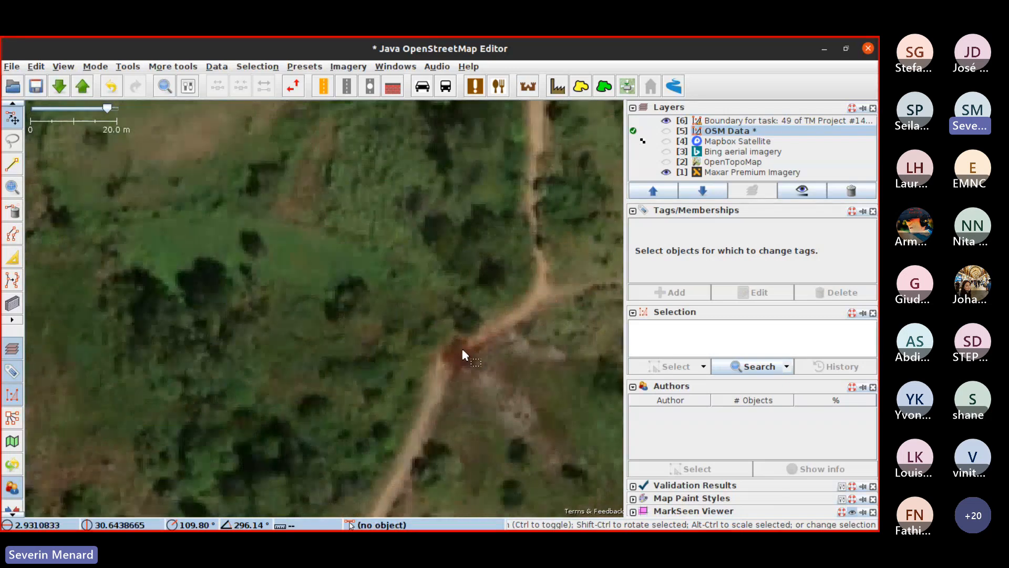
left_click_drag(469, 357, 402, 338)
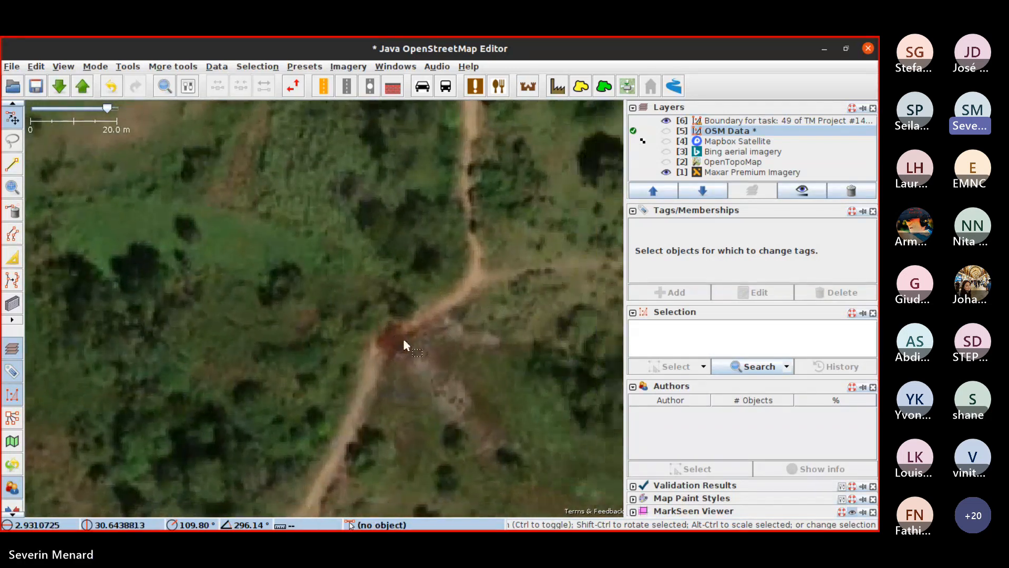
scroll(389, 337, "down", 3)
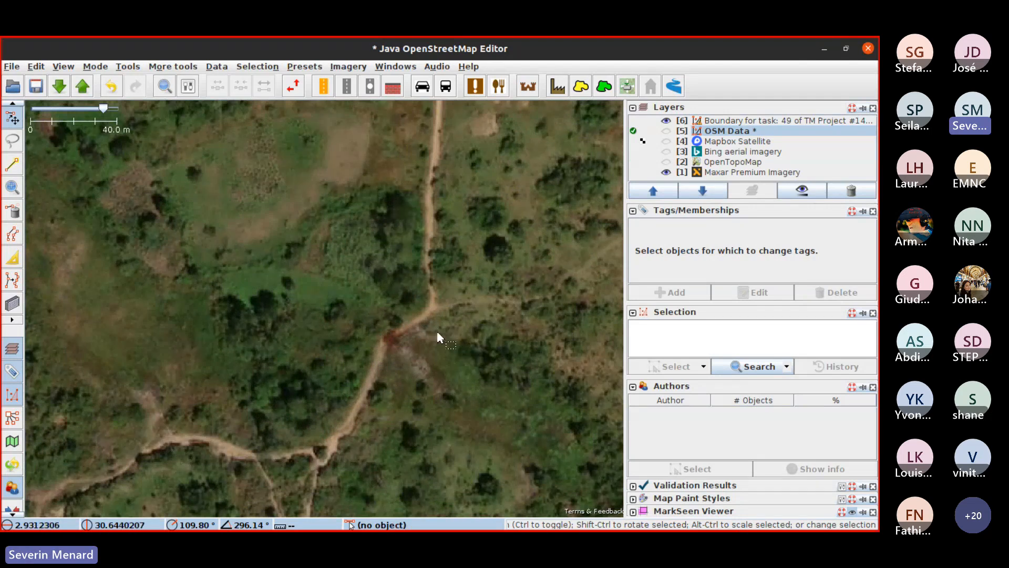
left_click_drag(365, 351, 472, 388)
scroll(386, 360, "down", 2)
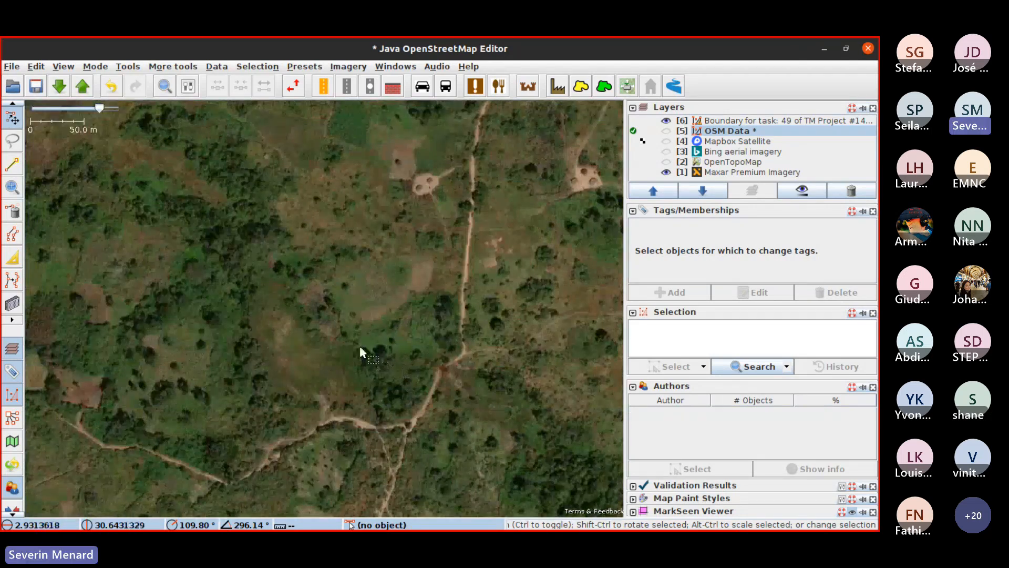
left_click_drag(360, 353, 422, 428)
right_click(423, 428)
left_click(398, 409)
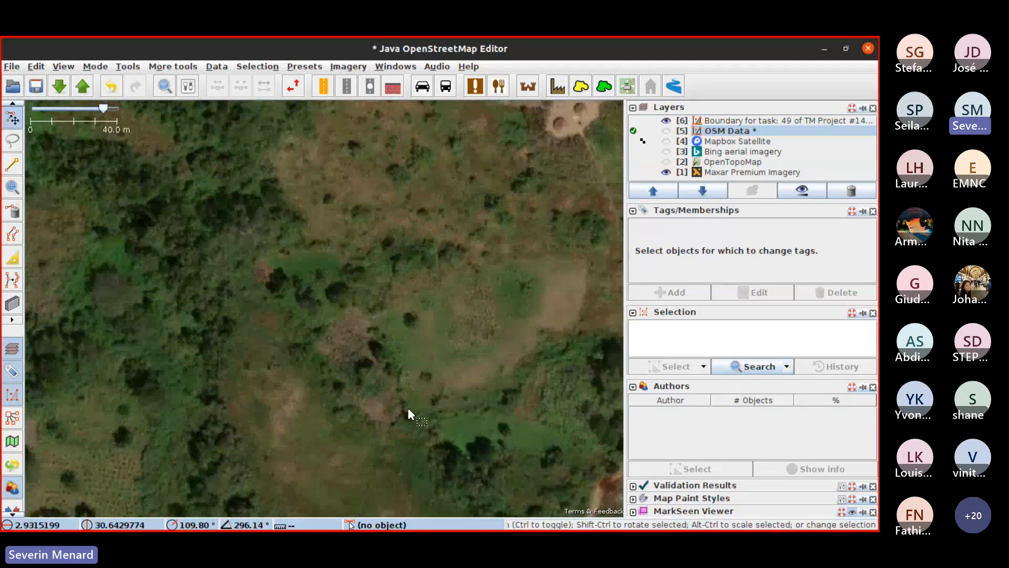
Show the Bing aerial imagery and examine the wooded valley from the northwest down to the track crossing
left_click(666, 151)
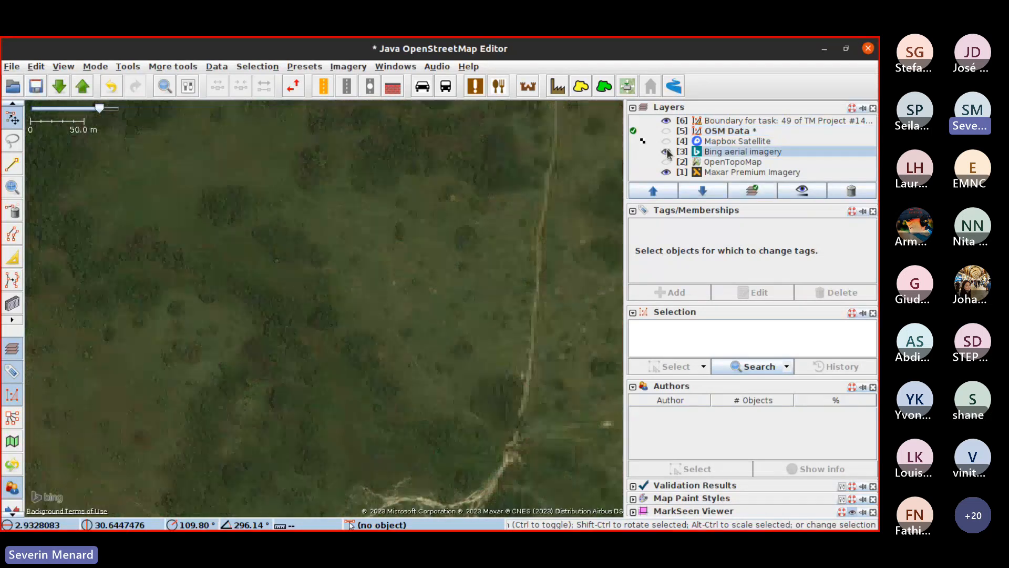
scroll(441, 427, "down", 5)
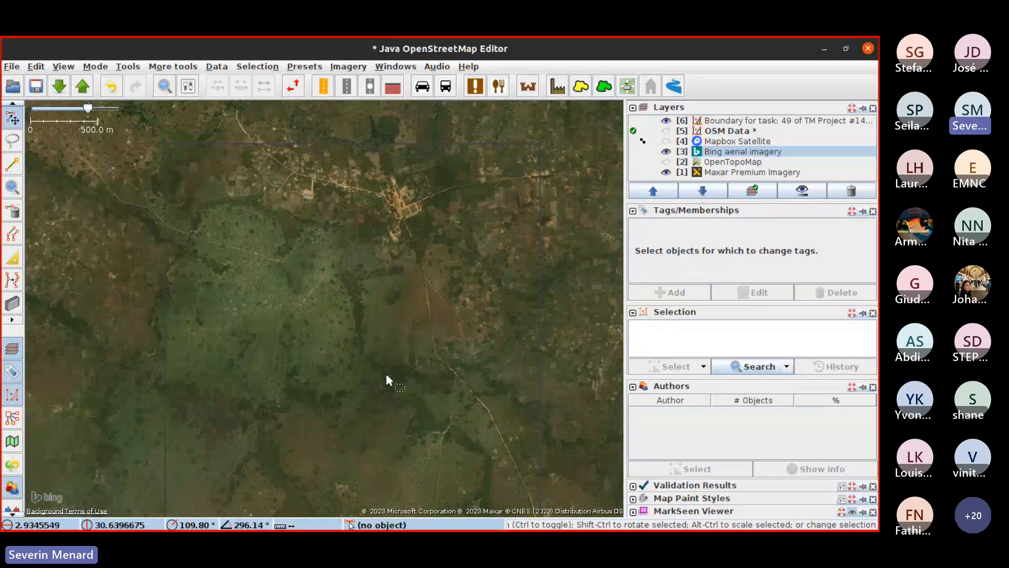
scroll(386, 373, "up", 5)
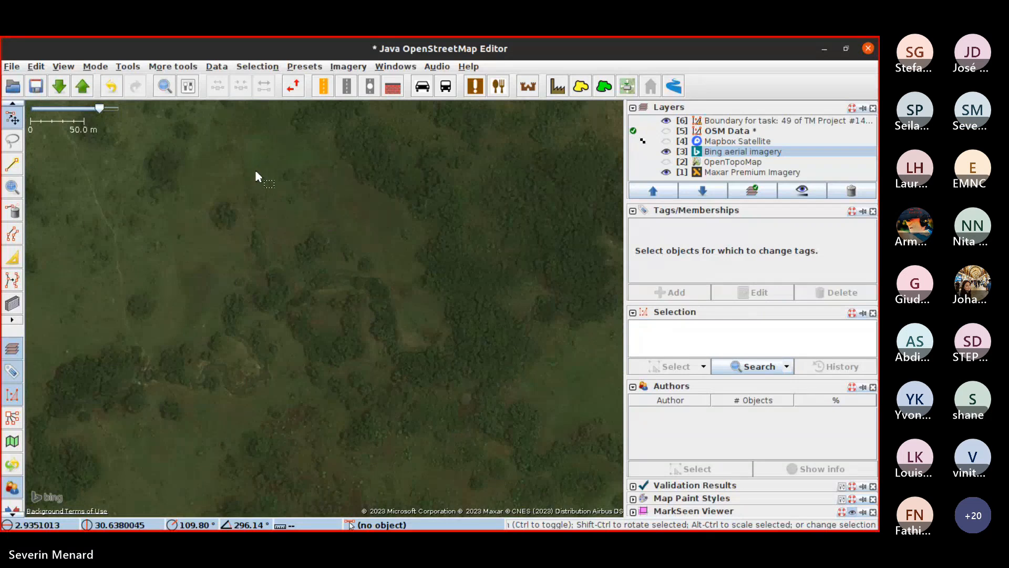
left_click_drag(255, 172, 315, 376)
left_click_drag(324, 436, 334, 171)
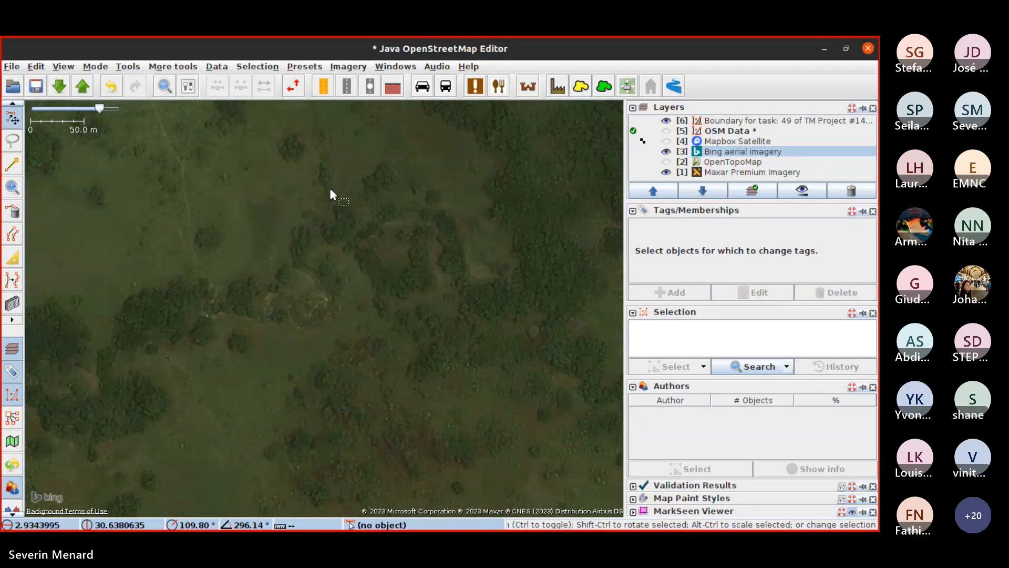
left_click_drag(532, 392, 209, 259)
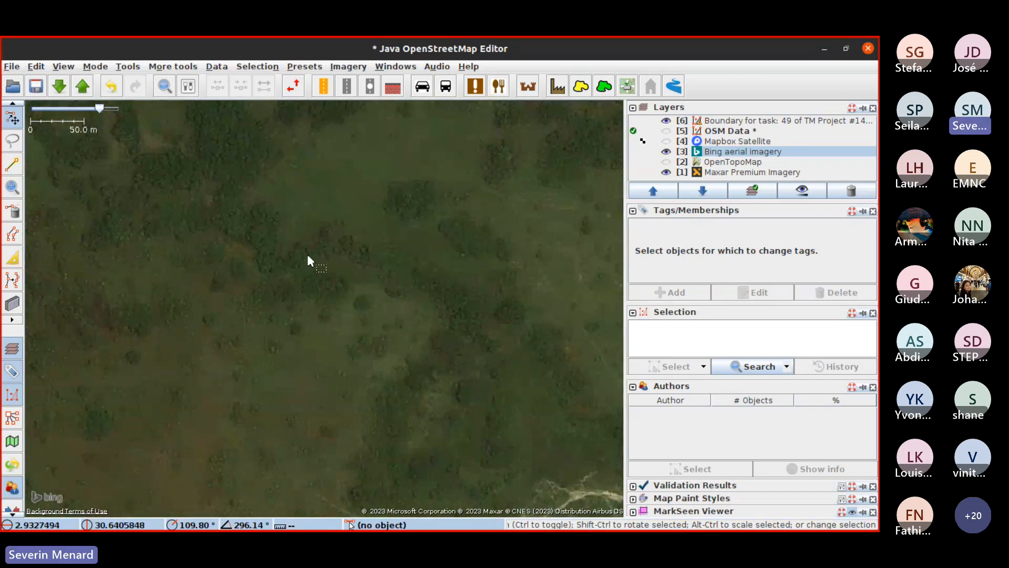
left_click_drag(403, 273, 262, 206)
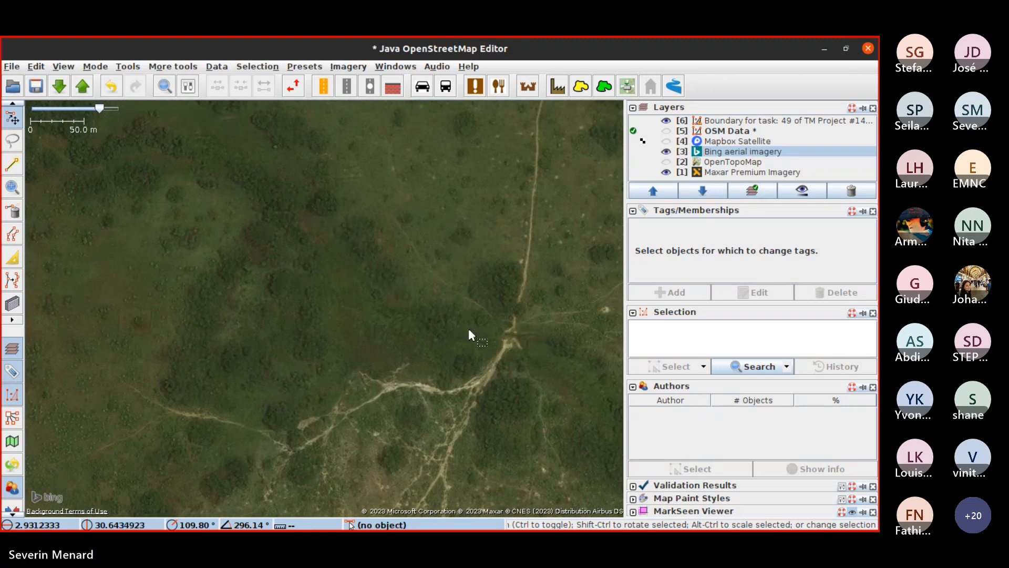
left_click_drag(471, 334, 346, 297)
scroll(357, 294, "up", 3)
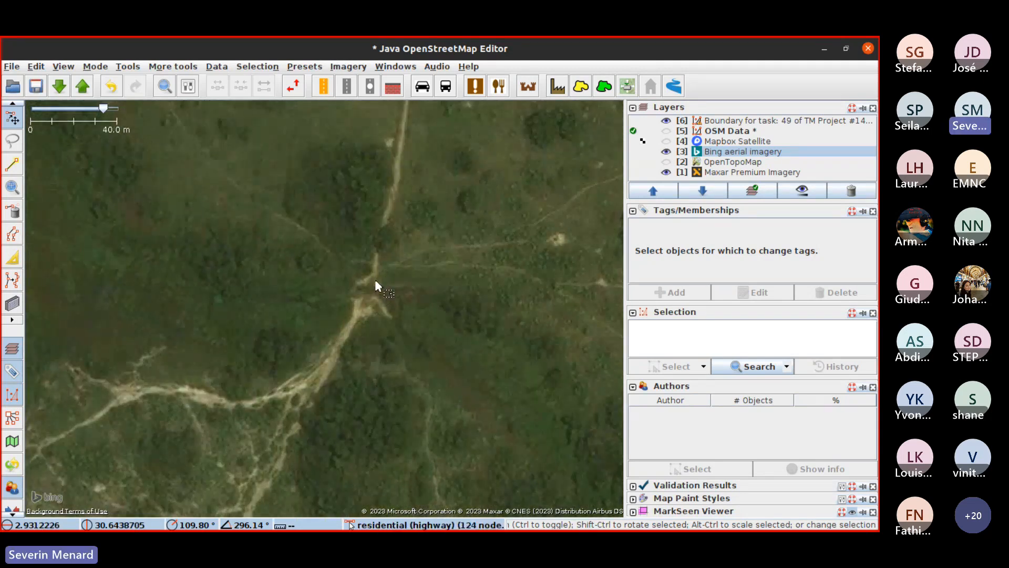
scroll(358, 274, "down", 1)
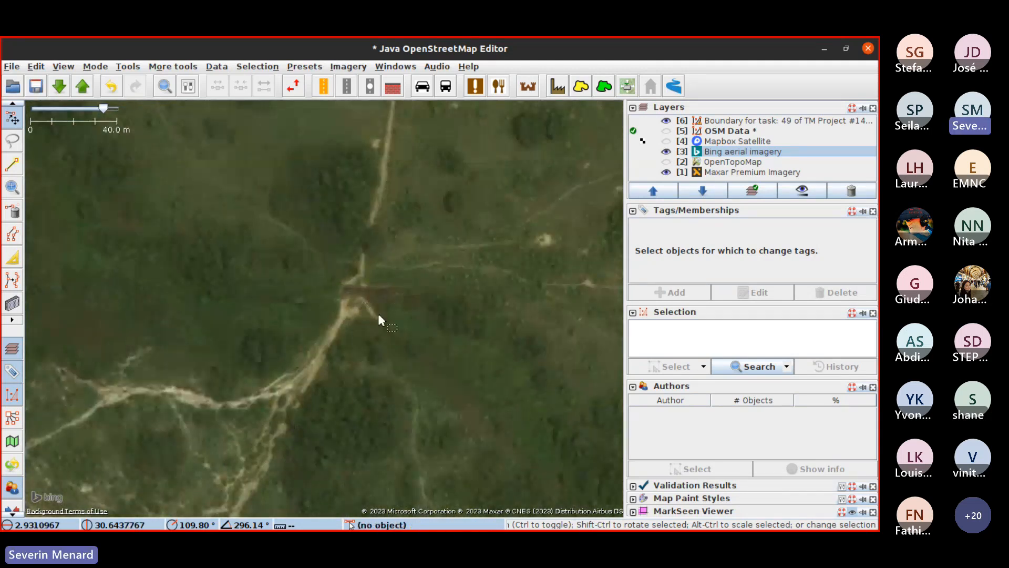
Hide the Bing imagery and recheck the track crossing and the ground on both sides of it on Maxar
left_click(665, 151)
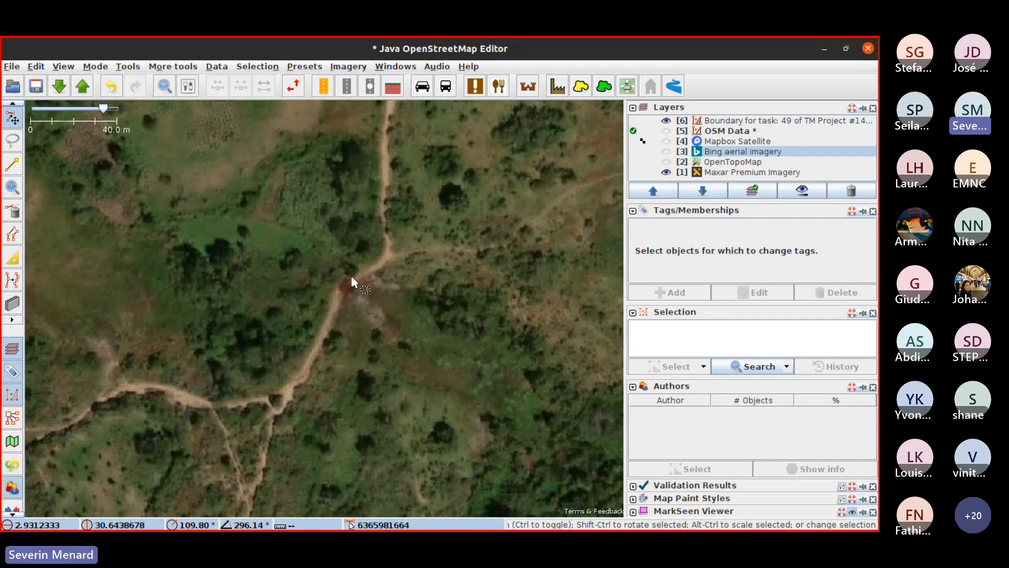
scroll(341, 289, "up", 1)
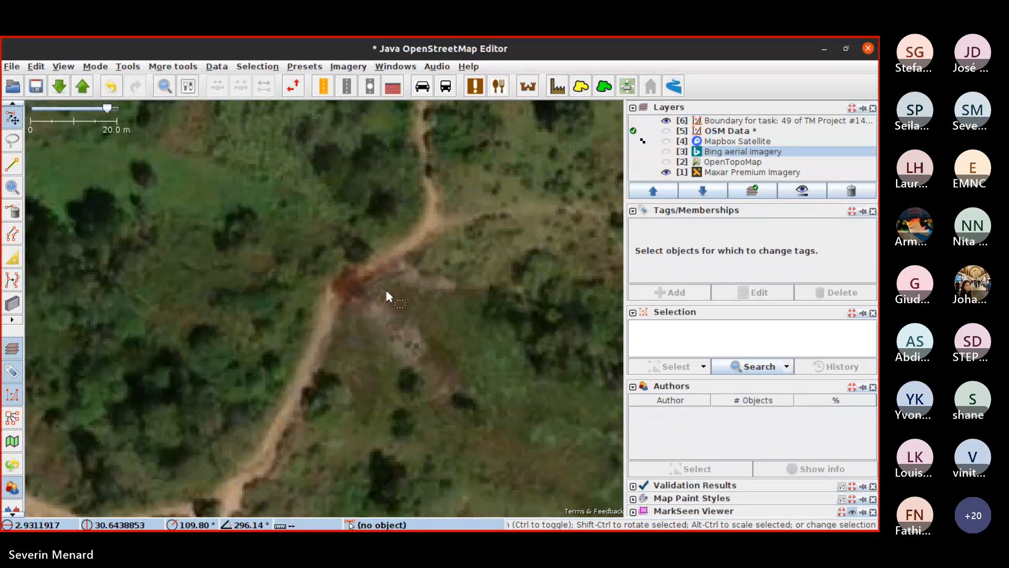
scroll(363, 286, "up", 1)
scroll(333, 286, "down", 1)
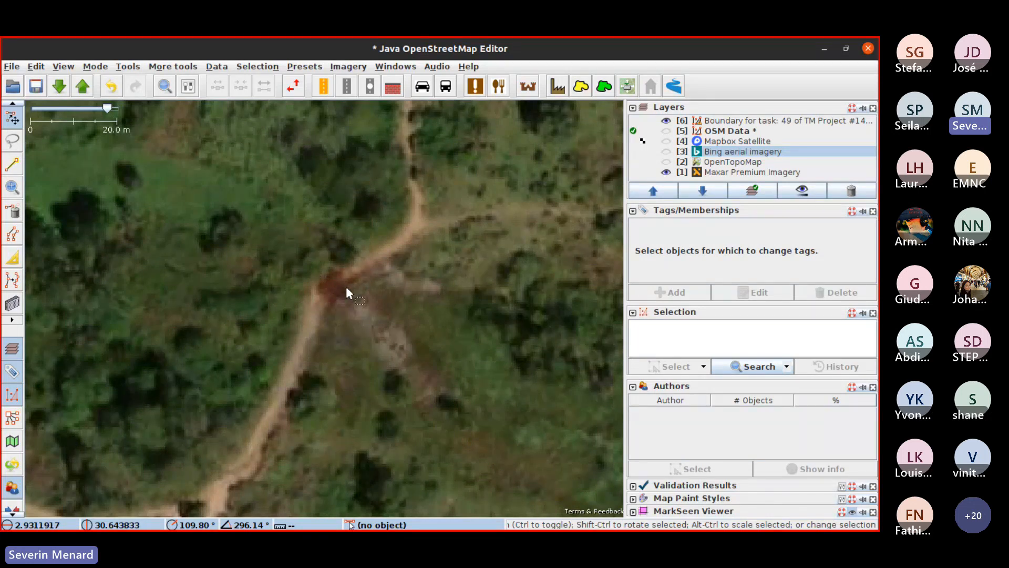
left_click_drag(341, 299, 435, 308)
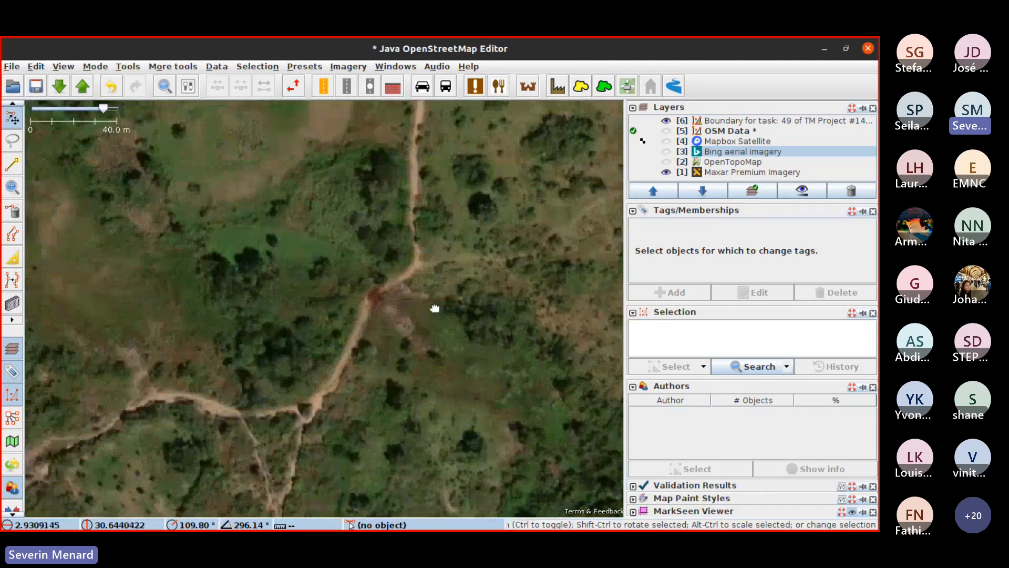
scroll(420, 304, "down", 1)
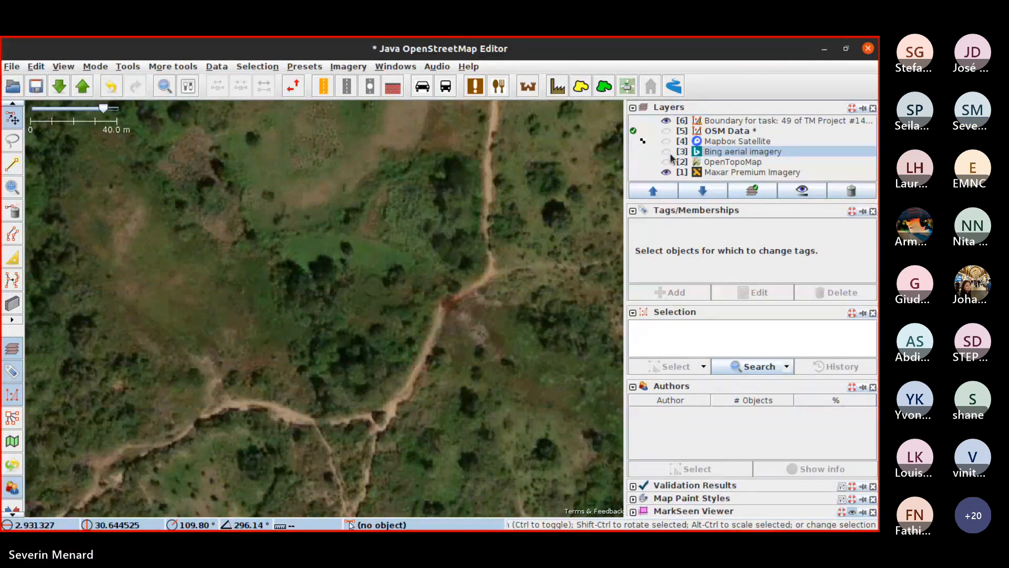
left_click_drag(478, 293, 230, 221)
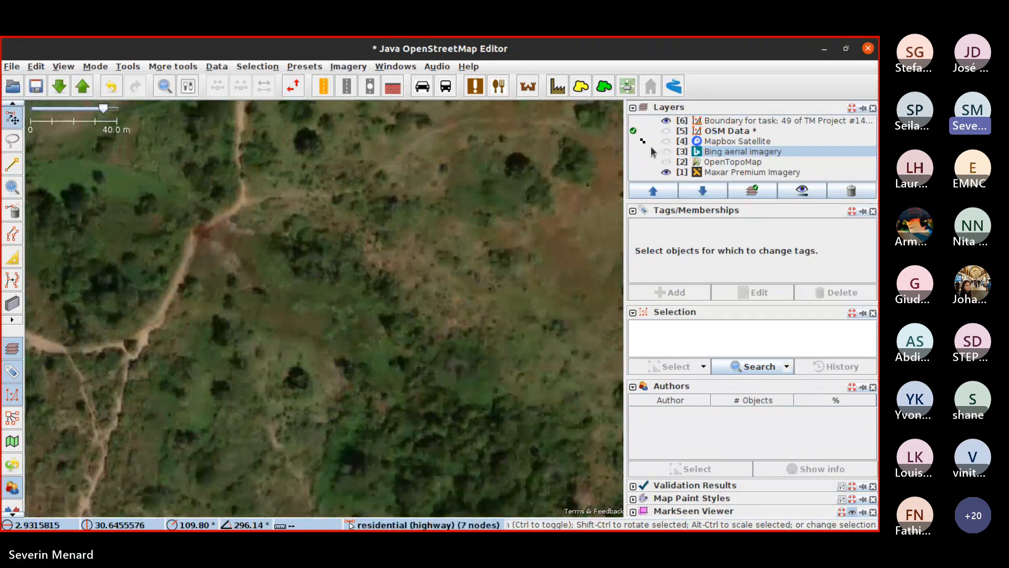
Show the OSM data again and start a new way at the brown plot in the wooded valley south of the crossing
left_click(666, 131)
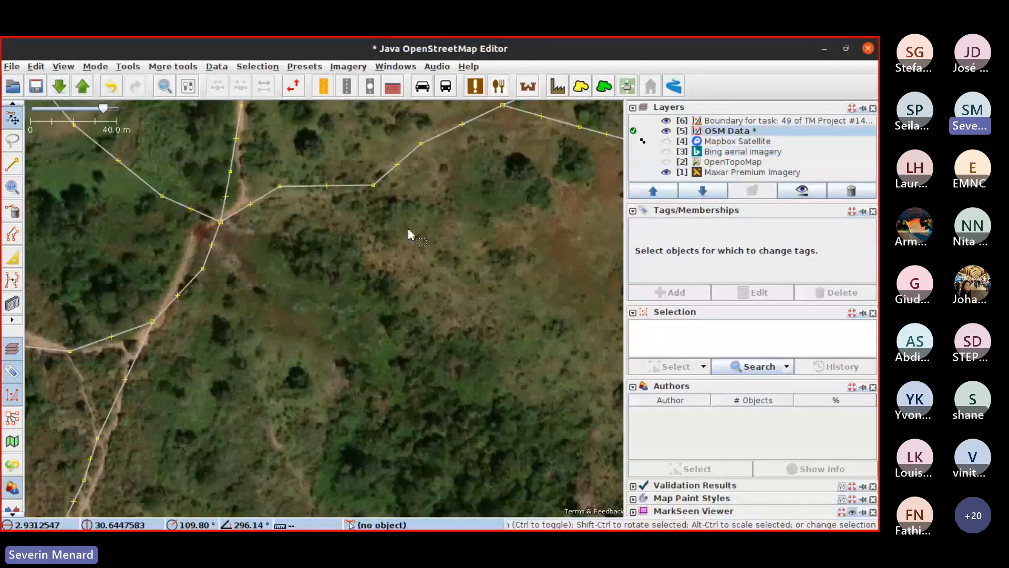
scroll(409, 233, "down", 2)
left_click_drag(420, 341, 286, 261)
key("a")
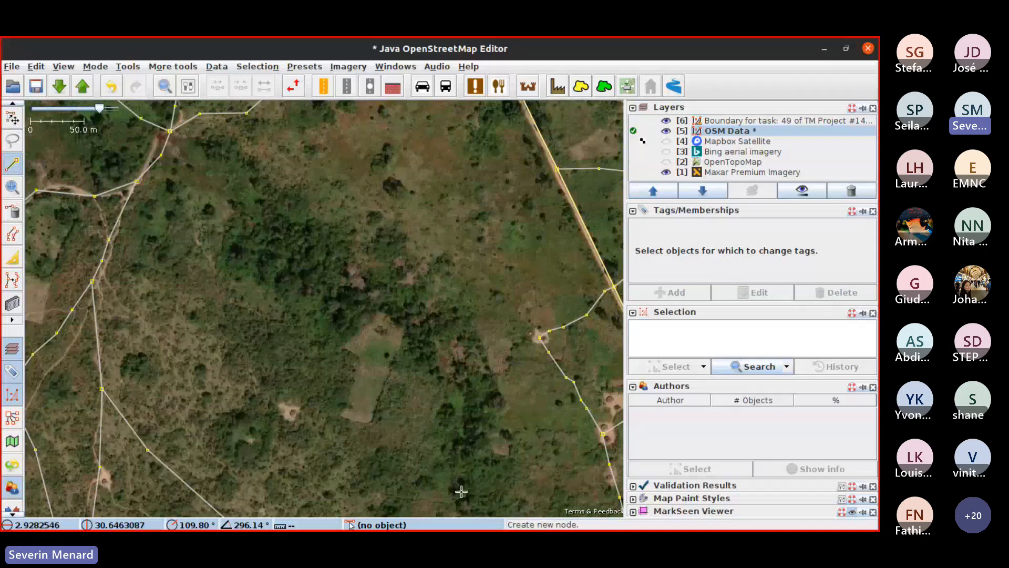
left_click_drag(466, 495, 364, 152)
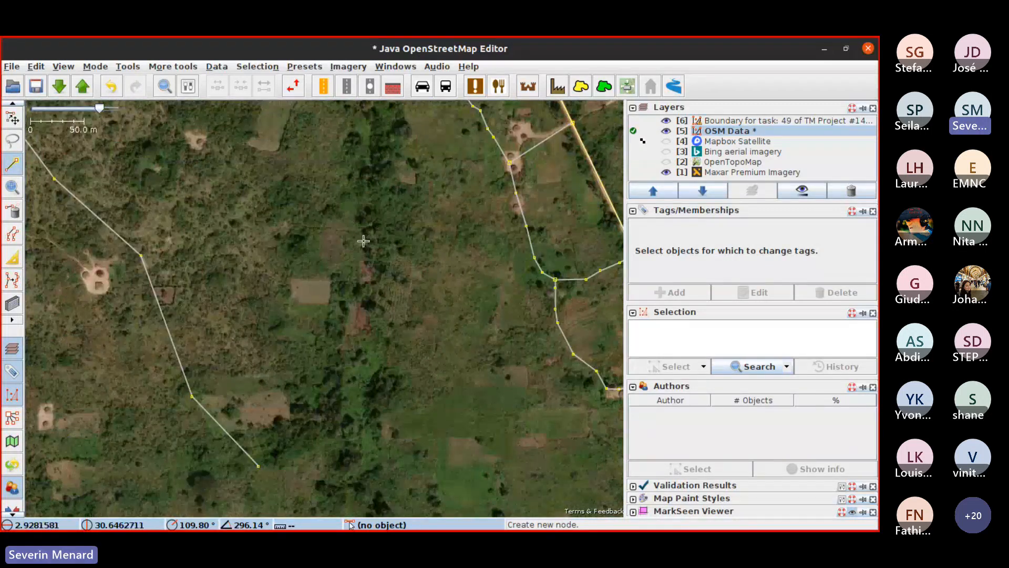
scroll(363, 241, "up", 2)
left_click_drag(394, 345, 393, 97)
left_click_drag(376, 310, 385, 434)
left_click(390, 431)
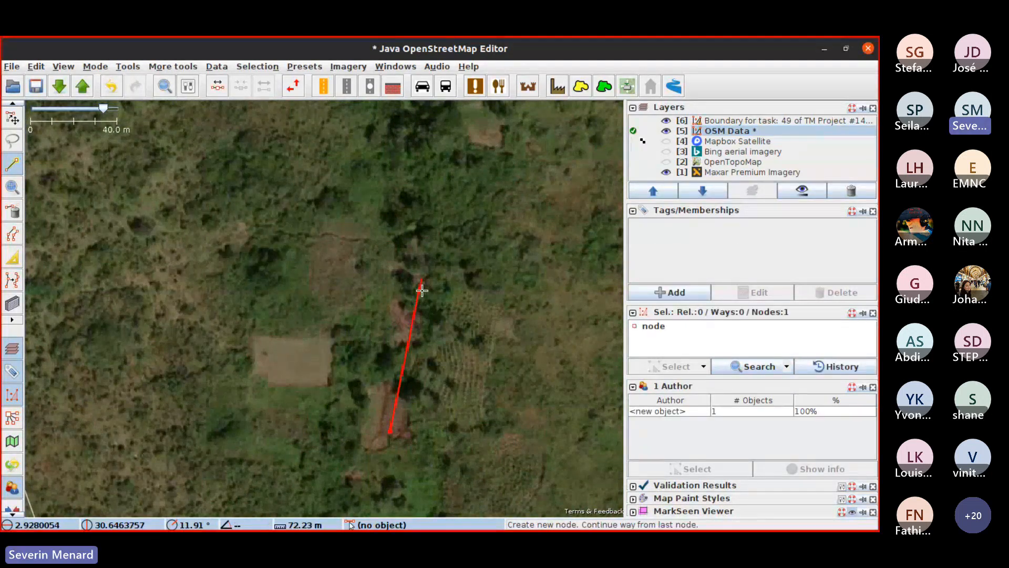
Continue the new way north along the tree-lined valley with three more nodes
left_click_drag(422, 290, 400, 434)
left_click(414, 394)
left_click(408, 273)
left_click_drag(414, 210, 391, 406)
left_click(391, 406)
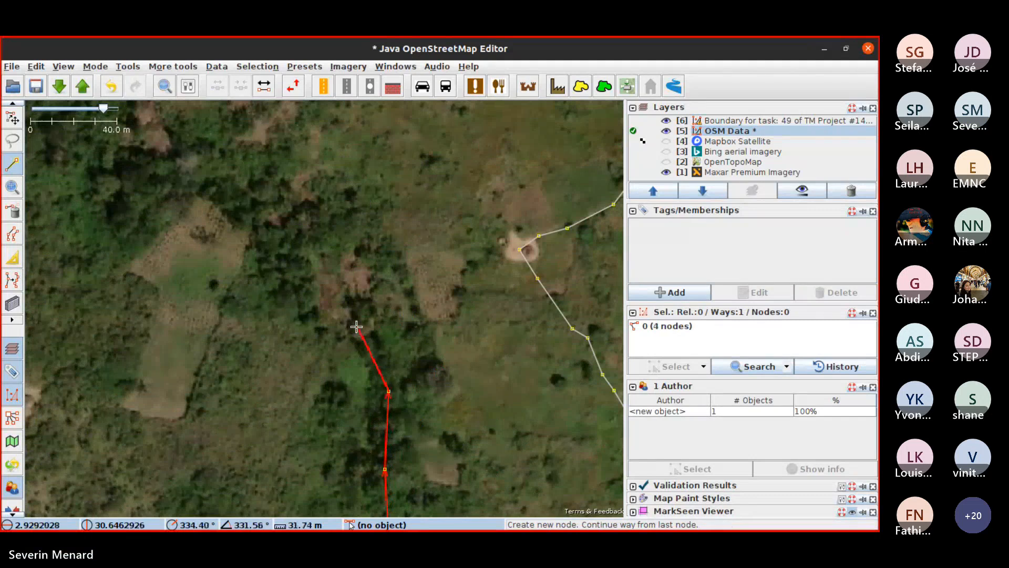
Extend the way northwest through the dense trees with four more nodes, following the valley on the Maxar imagery
left_click(289, 241)
left_click_drag(288, 241, 513, 393)
scroll(513, 393, "down", 2)
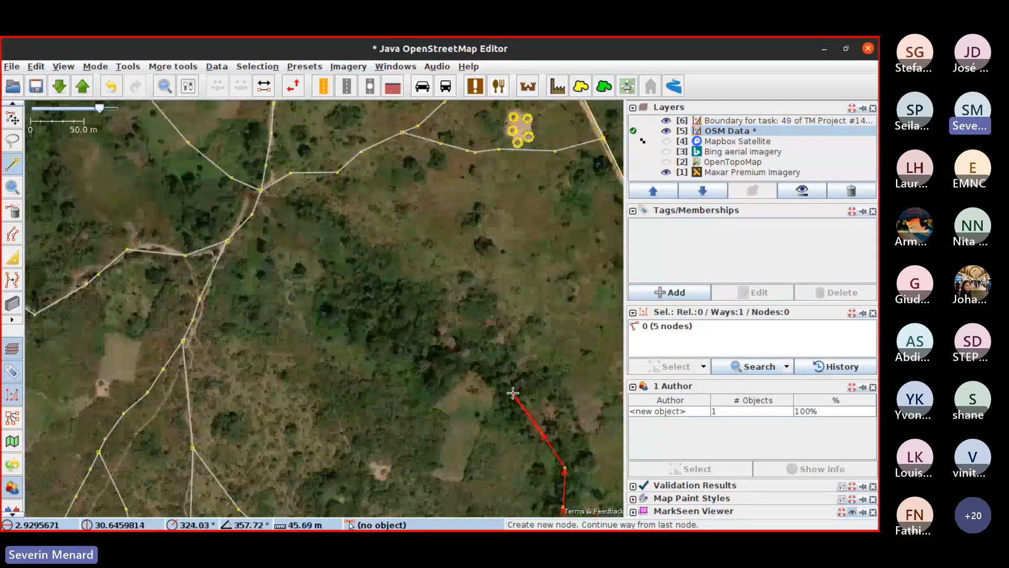
left_click(512, 380)
left_click(476, 351)
left_click(409, 334)
left_click_drag(404, 327, 437, 455)
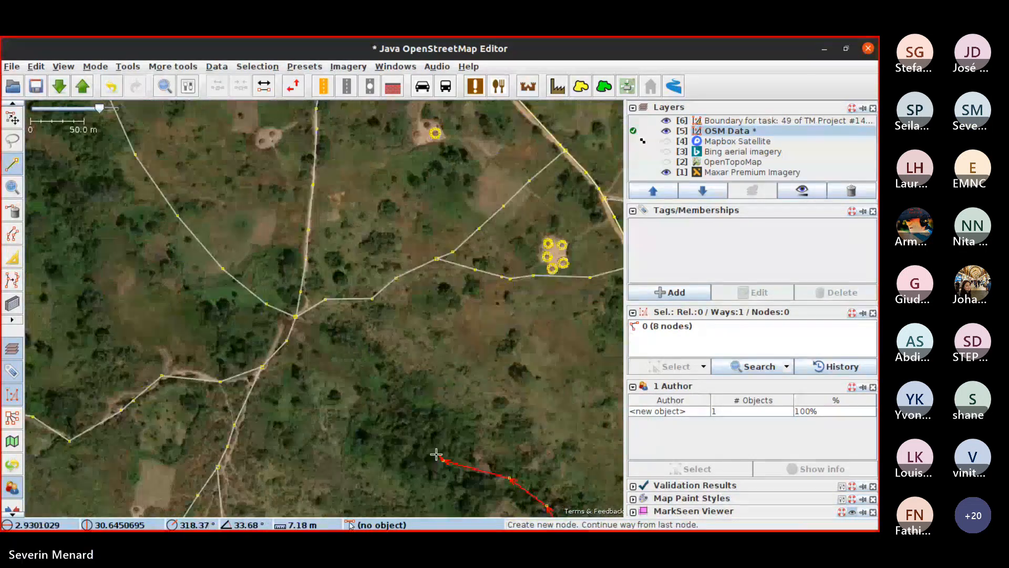
Show the Bing imagery and continue the way northwest through the trees to just beyond the track crossing
scroll(392, 437, "up", 2)
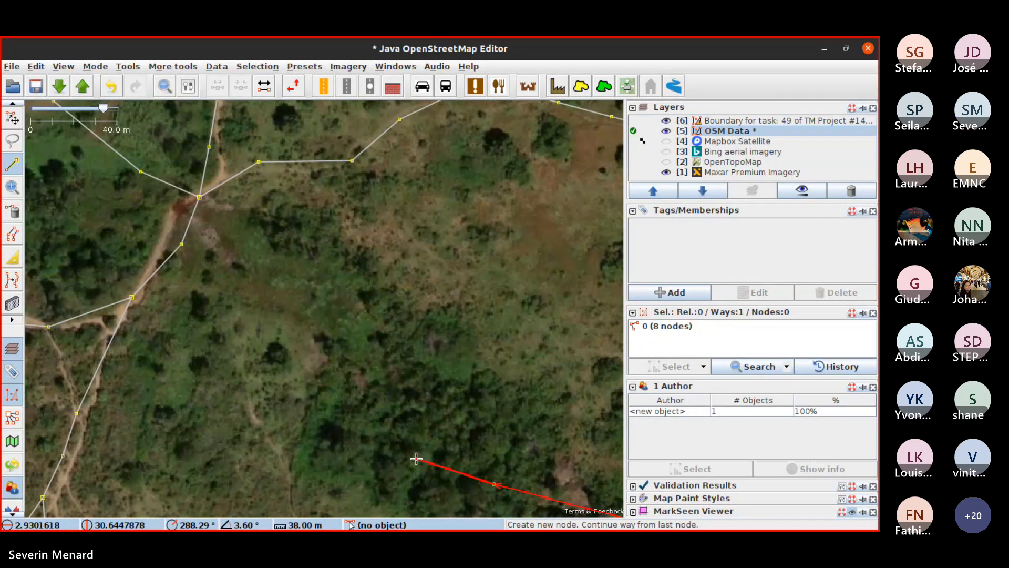
left_click(666, 152)
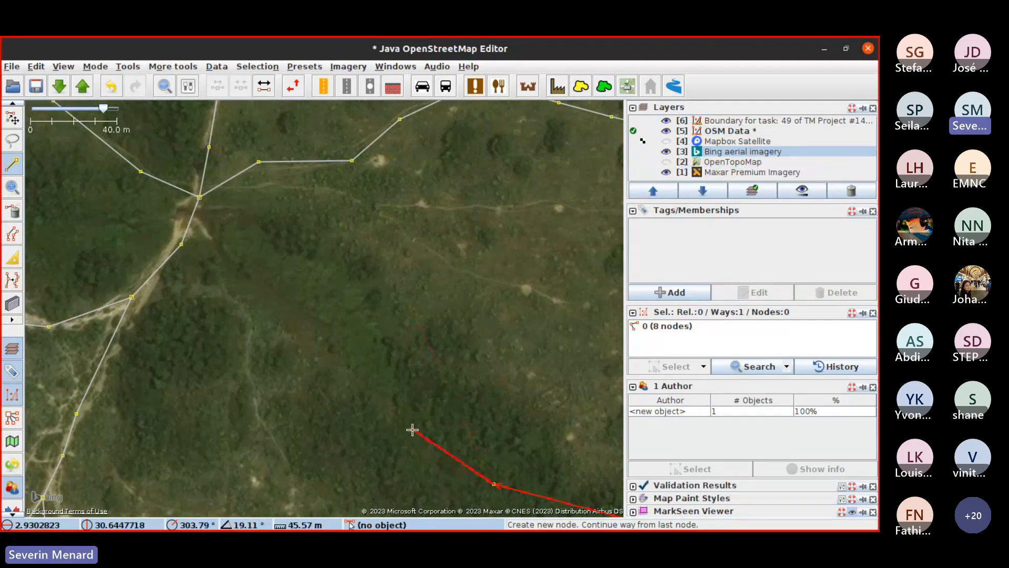
left_click(282, 314)
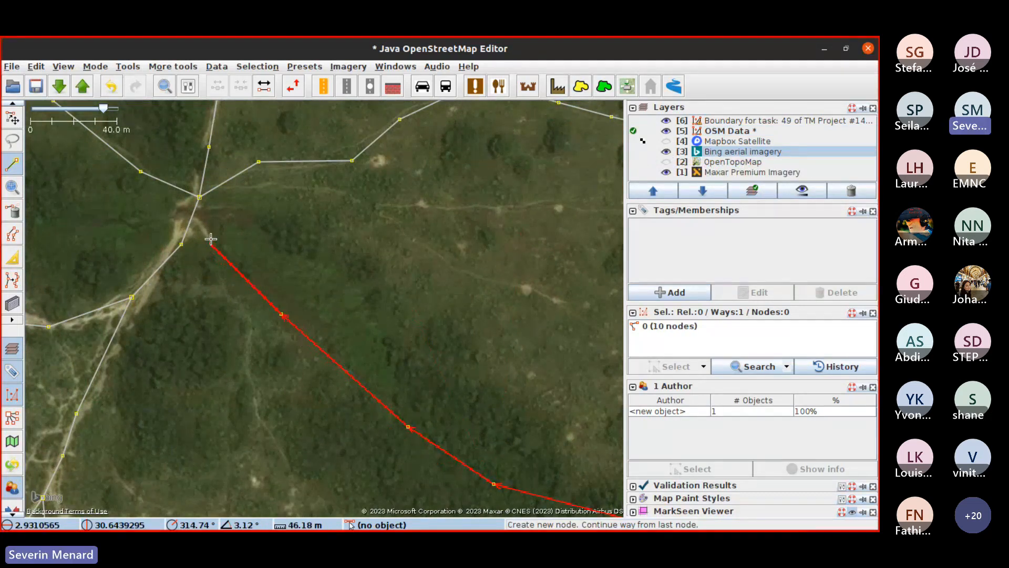
left_click(179, 210)
left_click_drag(175, 225, 517, 316)
left_click(441, 308)
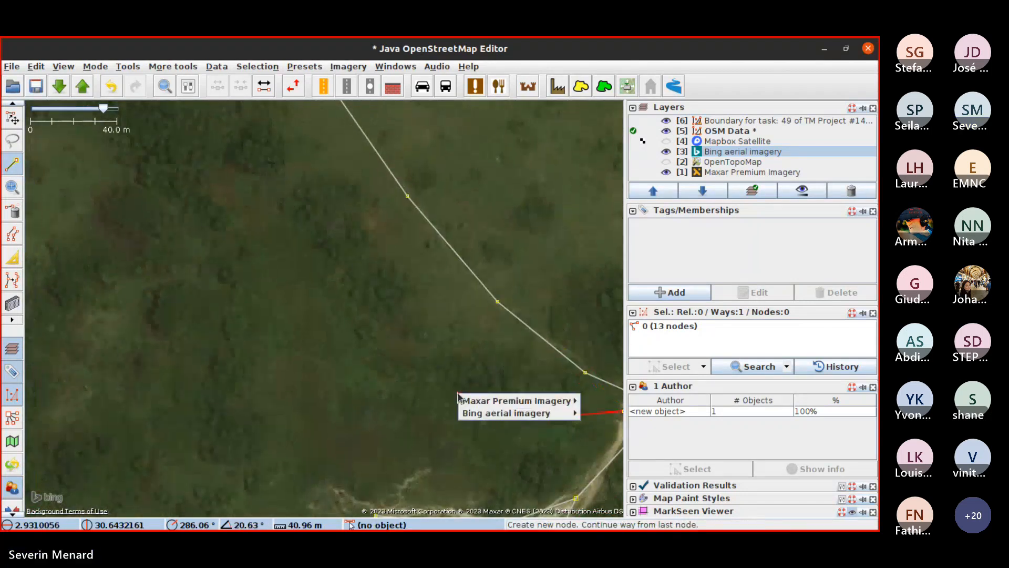
Extend the way northwest from the track crossing with five more nodes along the darker vegetation toward the river
left_click(397, 348)
left_click_drag(401, 354, 428, 421)
scroll(365, 387, "down", 2)
left_click(305, 316)
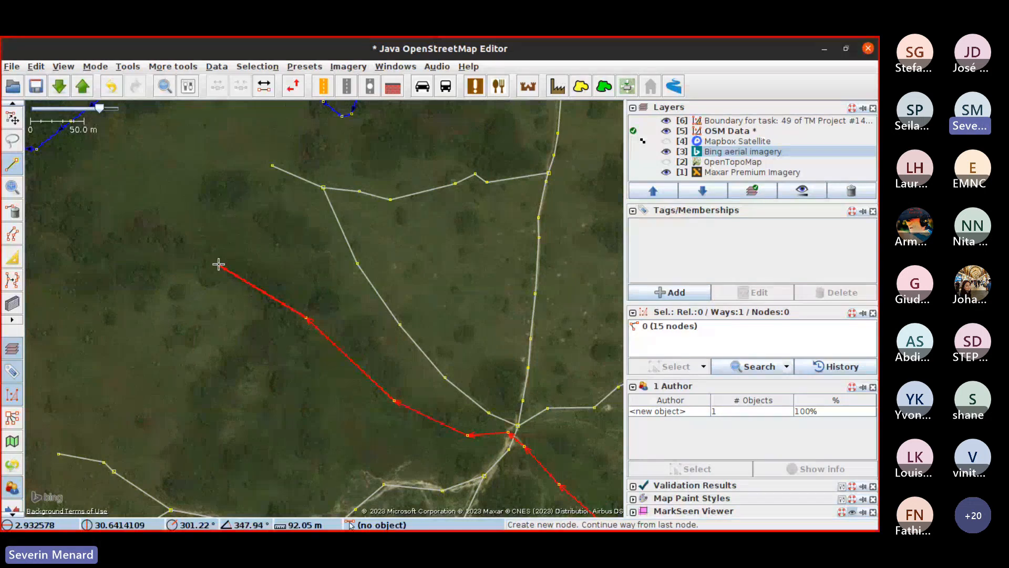
left_click(216, 262)
left_click(382, 324)
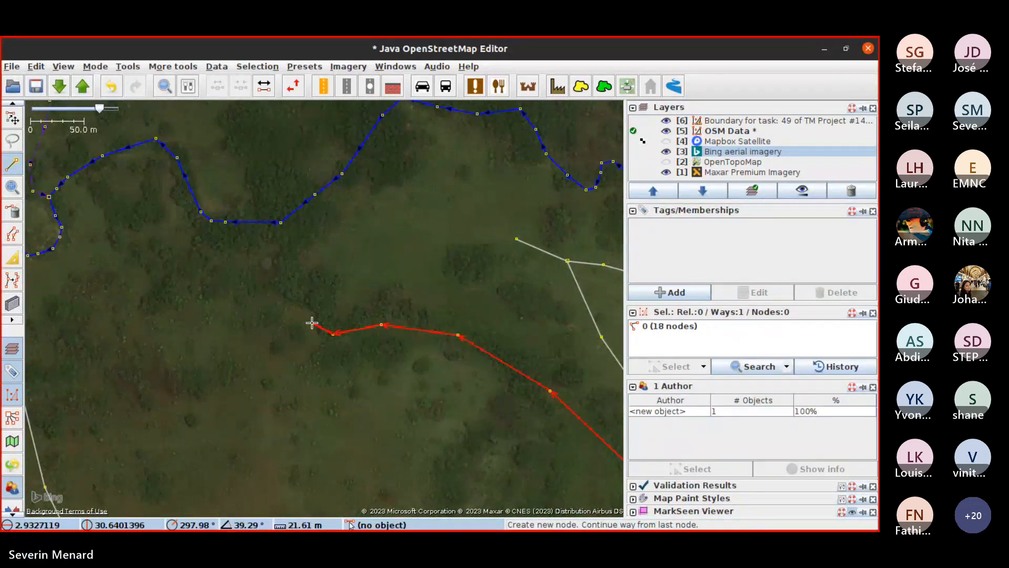
Turn the way north through the trees, connect it to the river with a shared node and finish drawing
left_click_drag(280, 290, 379, 355)
scroll(331, 430, "up", 2)
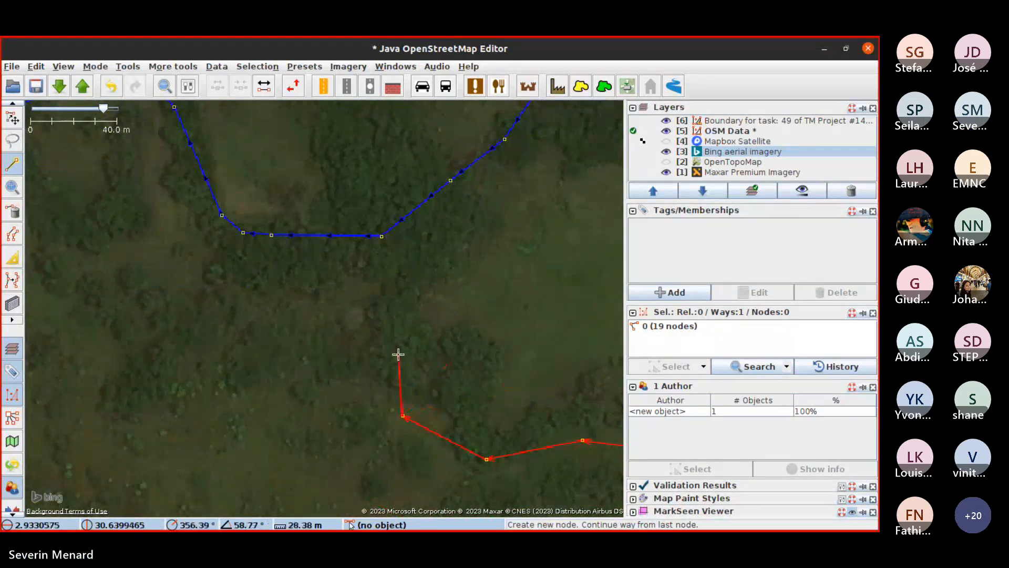
left_click(364, 344)
left_click(332, 242)
key("Escape")
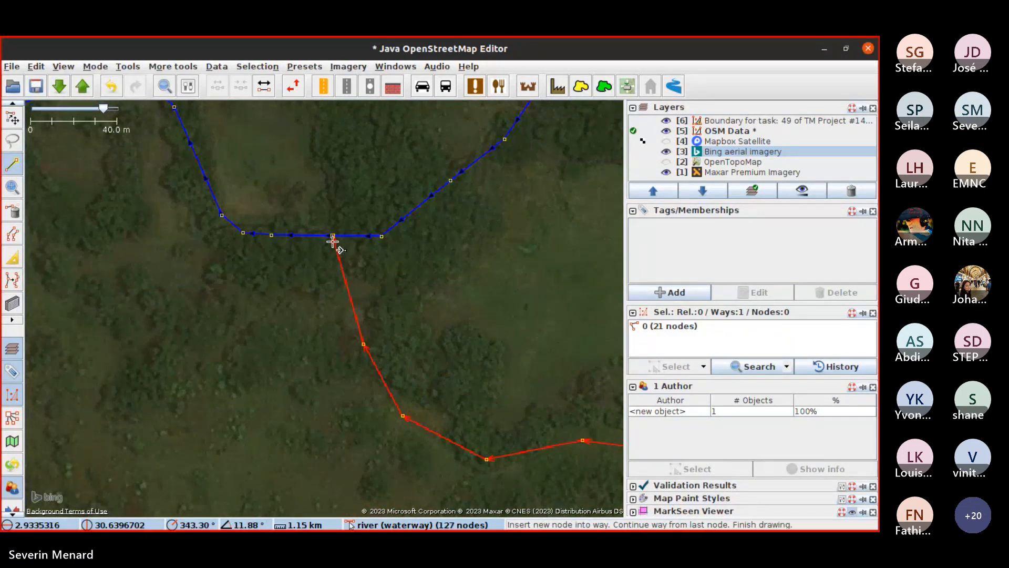
Copy the tags intermittent=yes and waterway=stream from the northern tributary onto the newly drawn way
scroll(406, 356, "down", 4)
left_click_drag(425, 319, 323, 295)
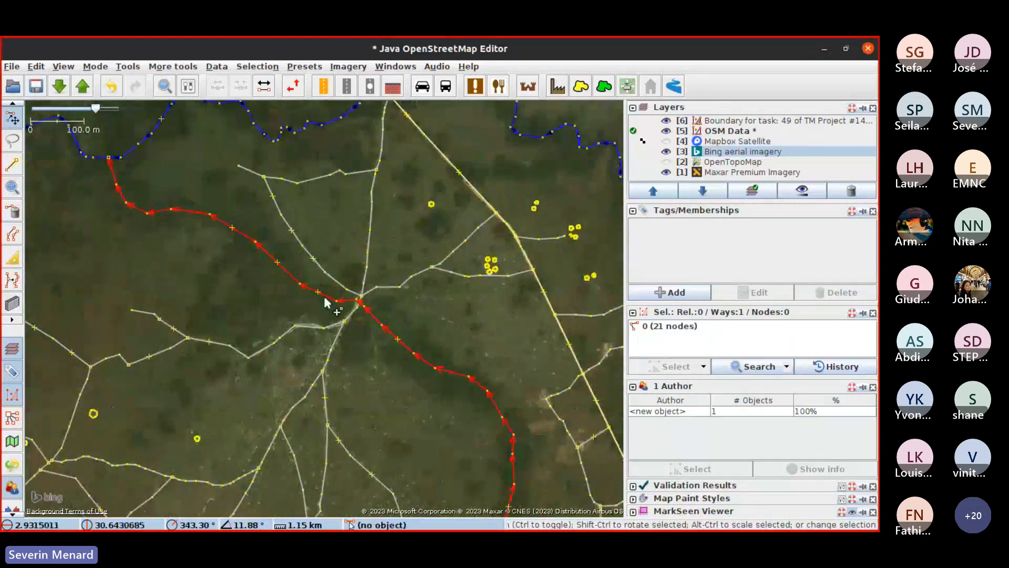
scroll(323, 296, "down", 2)
left_click_drag(272, 239, 341, 260)
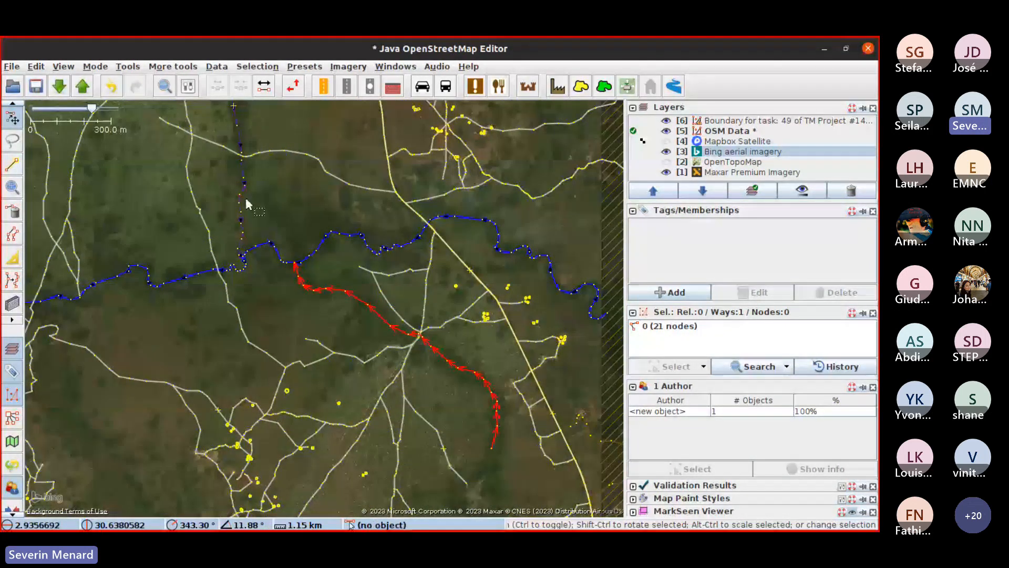
left_click(243, 173)
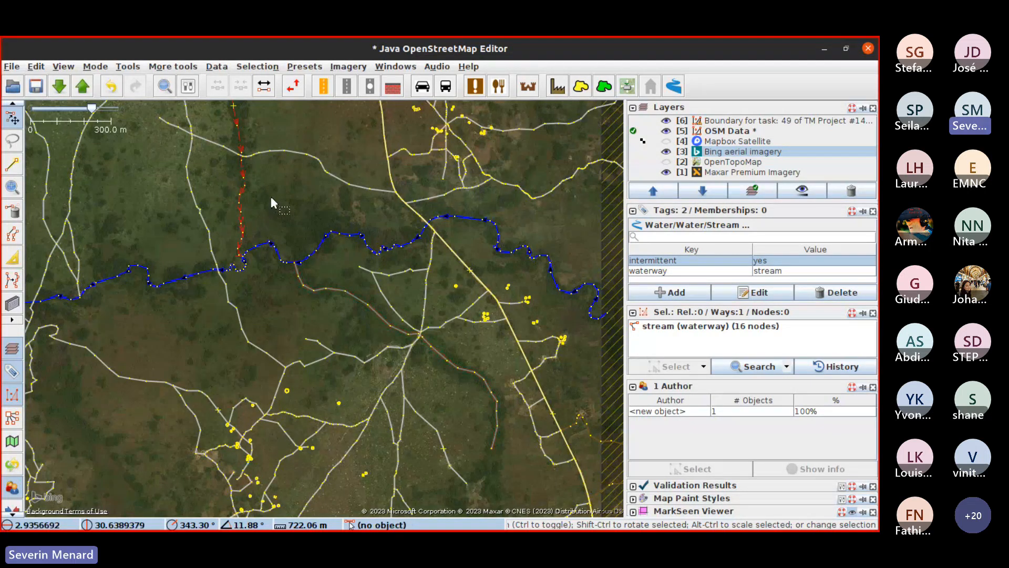
left_click(363, 303)
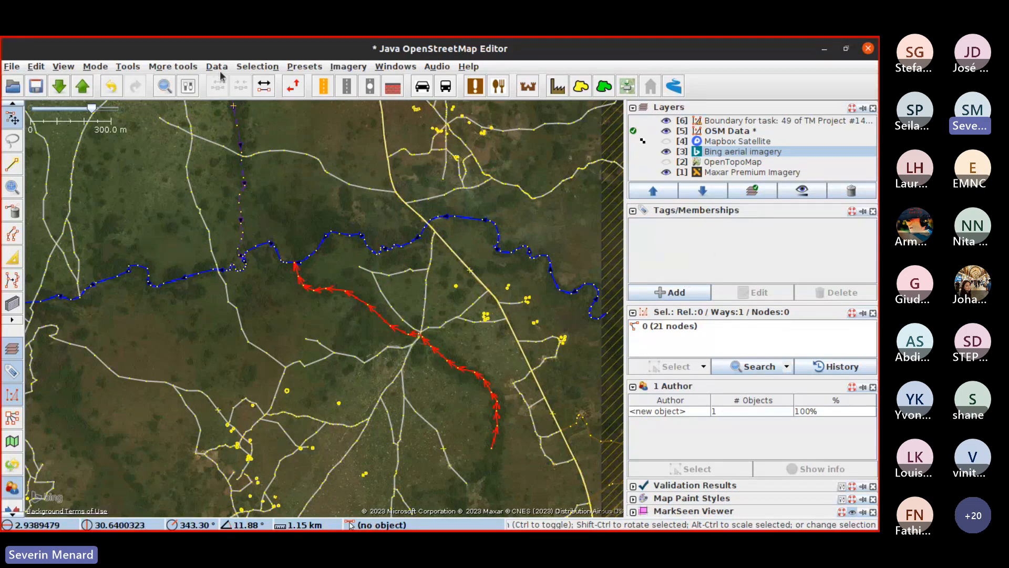
left_click(172, 66)
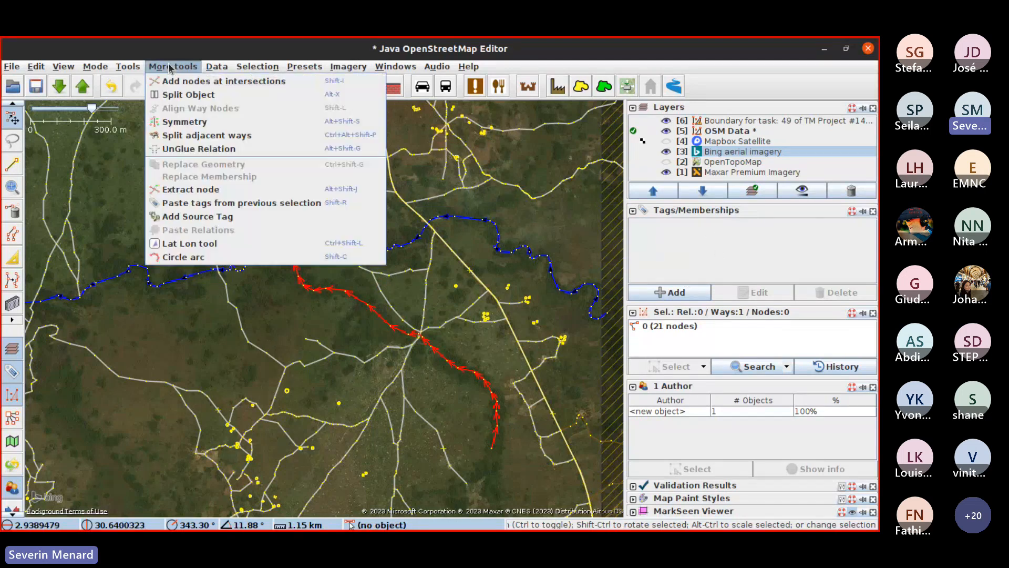
left_click(311, 206)
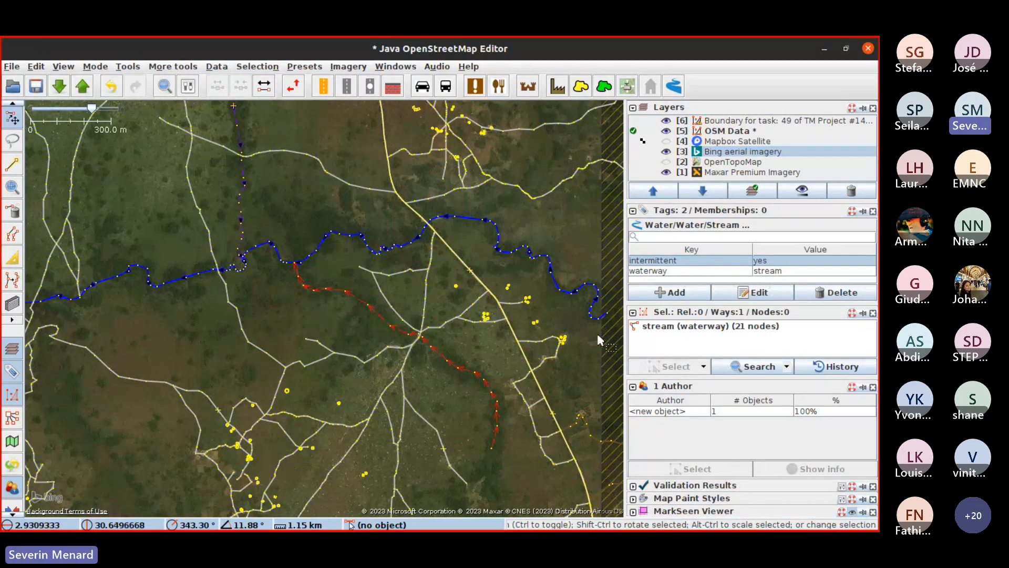
Examine the surroundings of the new stream and the valley south of its upper end as far as the task boundary
left_click_drag(305, 288, 468, 341)
left_click_drag(439, 375, 325, 337)
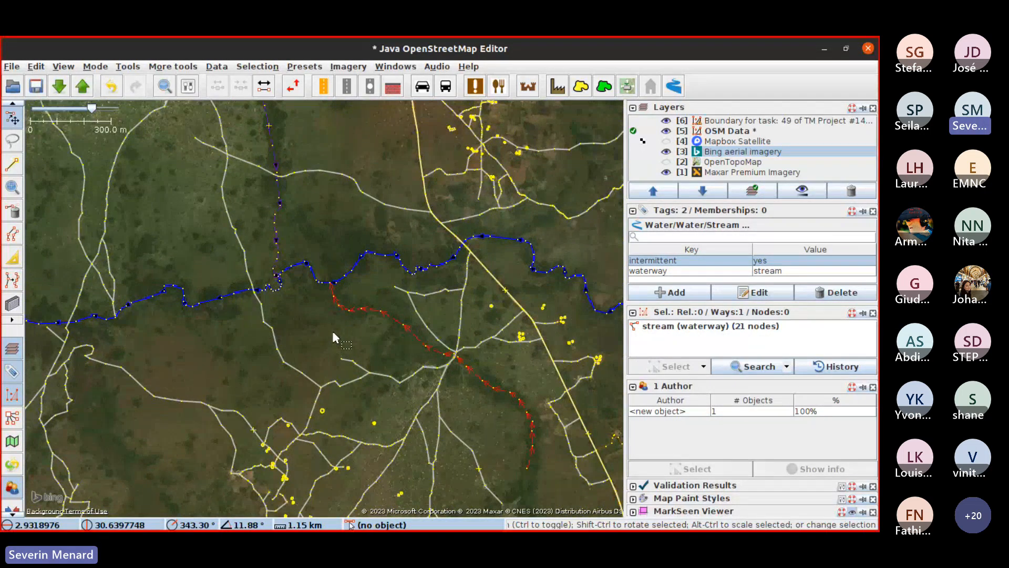
scroll(336, 332, "down", 2)
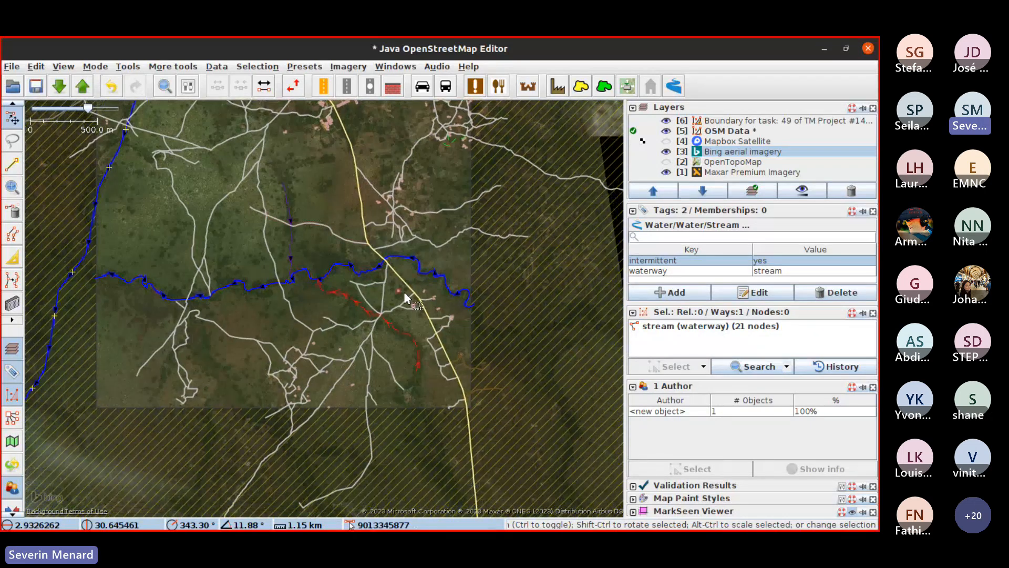
left_click_drag(259, 263, 301, 344)
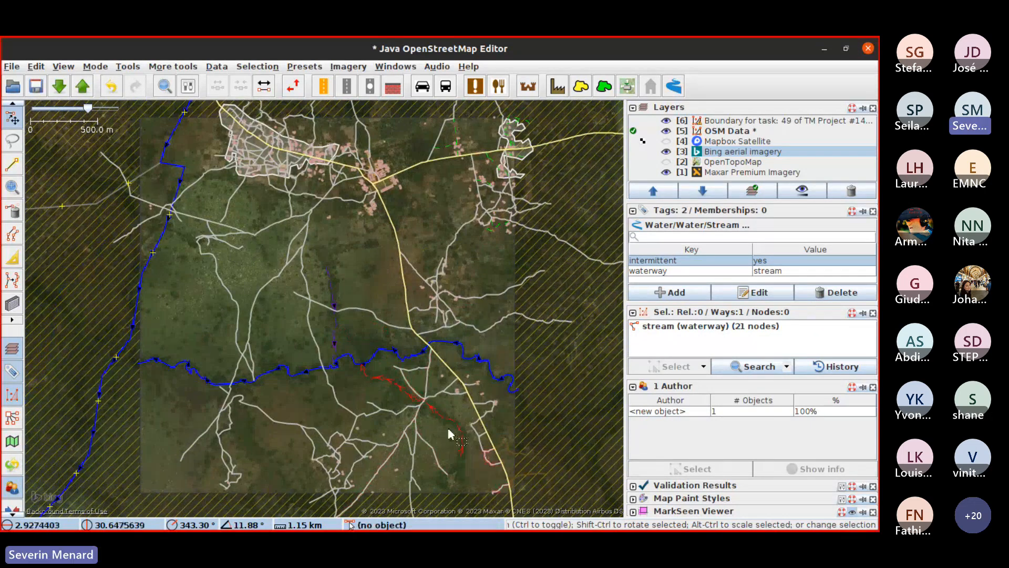
scroll(456, 464, "up", 2)
left_click_drag(457, 464, 461, 360)
scroll(468, 360, "up", 5)
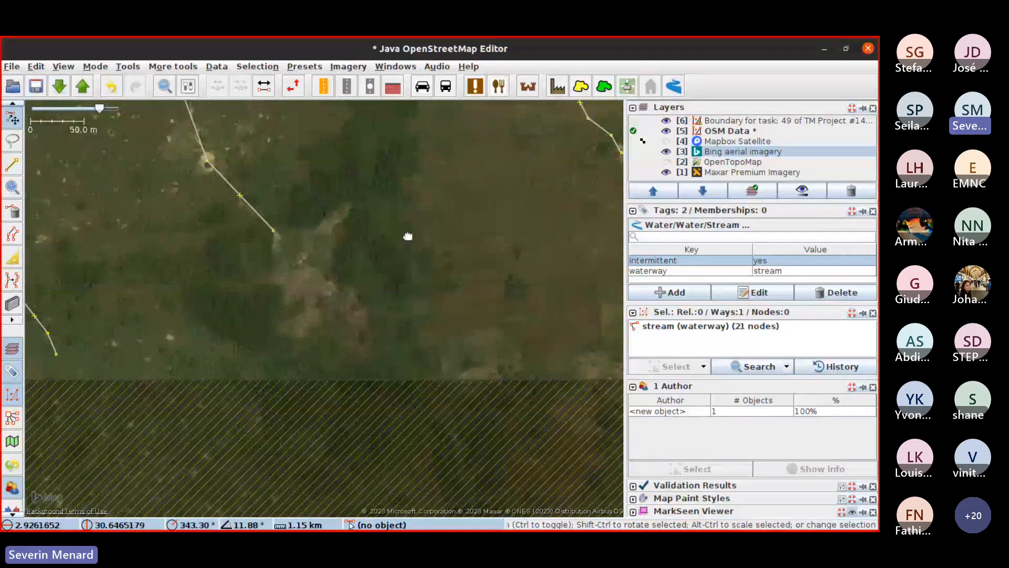
scroll(400, 381, "down", 3)
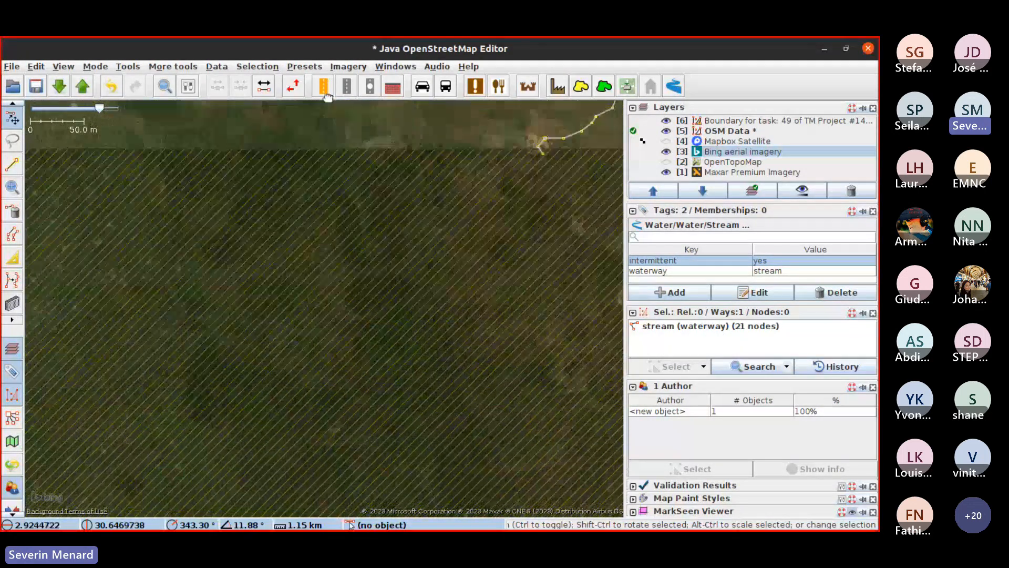
scroll(331, 189, "up", 5)
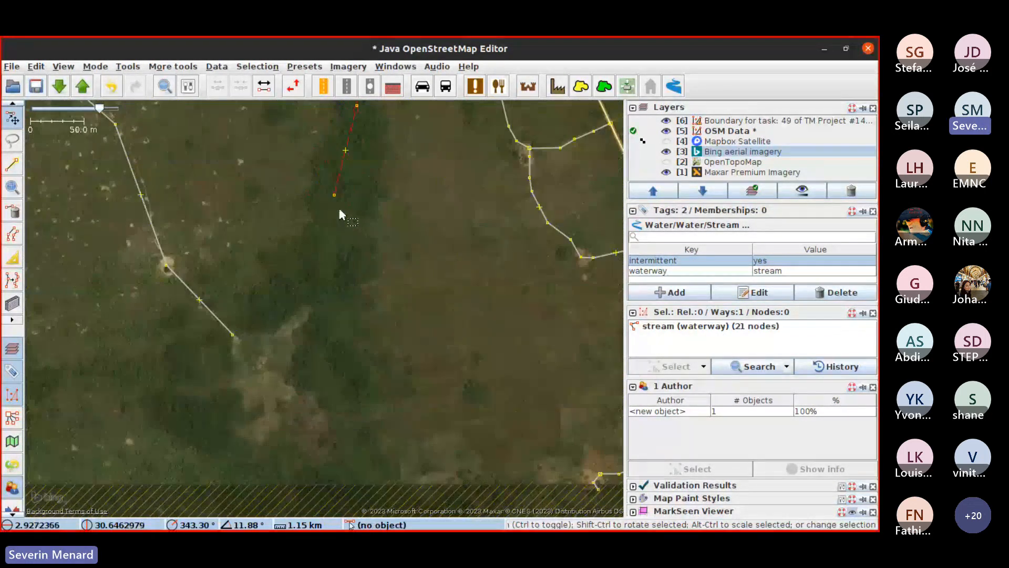
Hide the Bing imagery and extend the stream south from its southern end node with four nodes along the tree line
left_click(334, 195)
left_click_drag(361, 245, 350, 211)
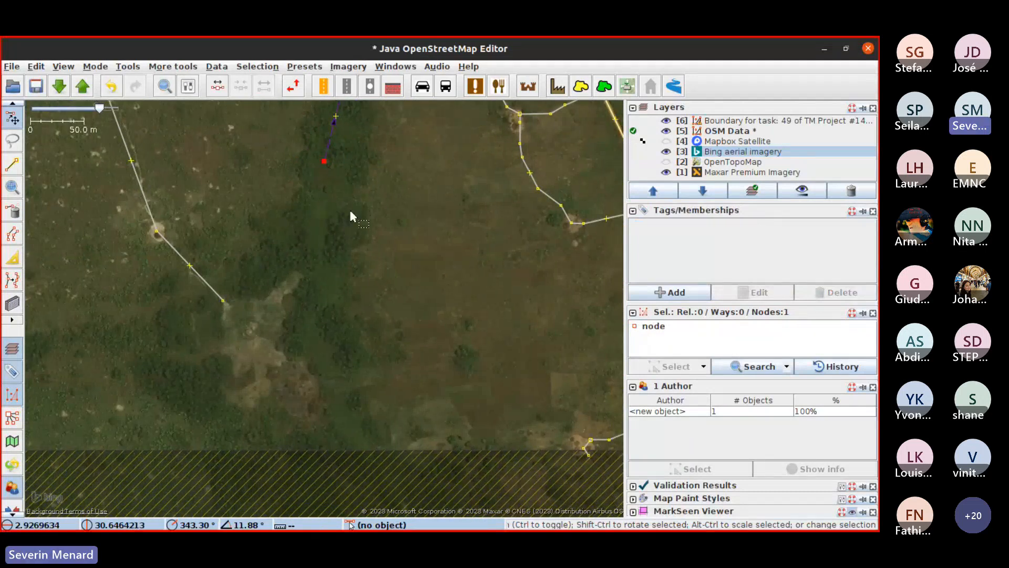
left_click(665, 152)
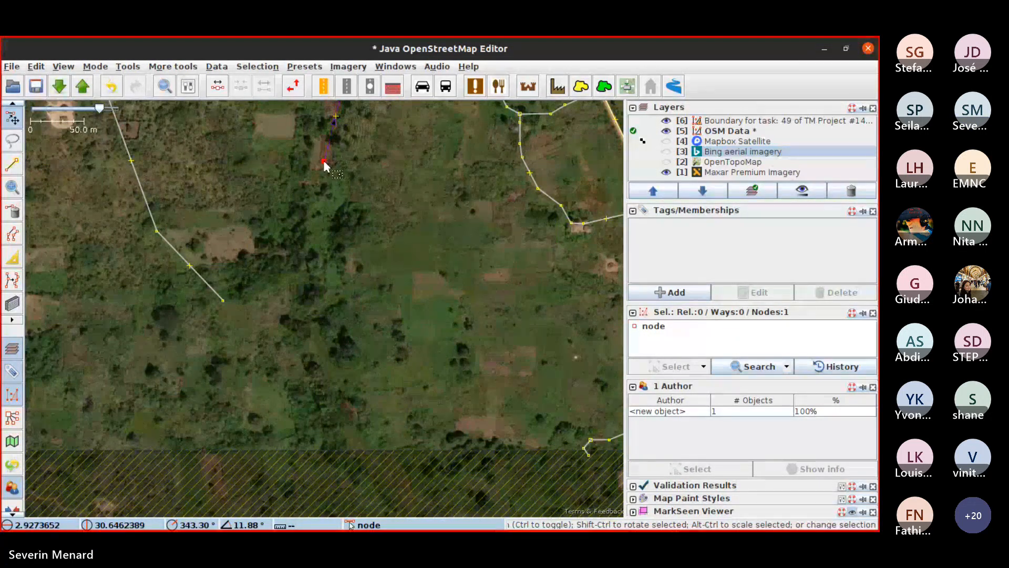
key("a")
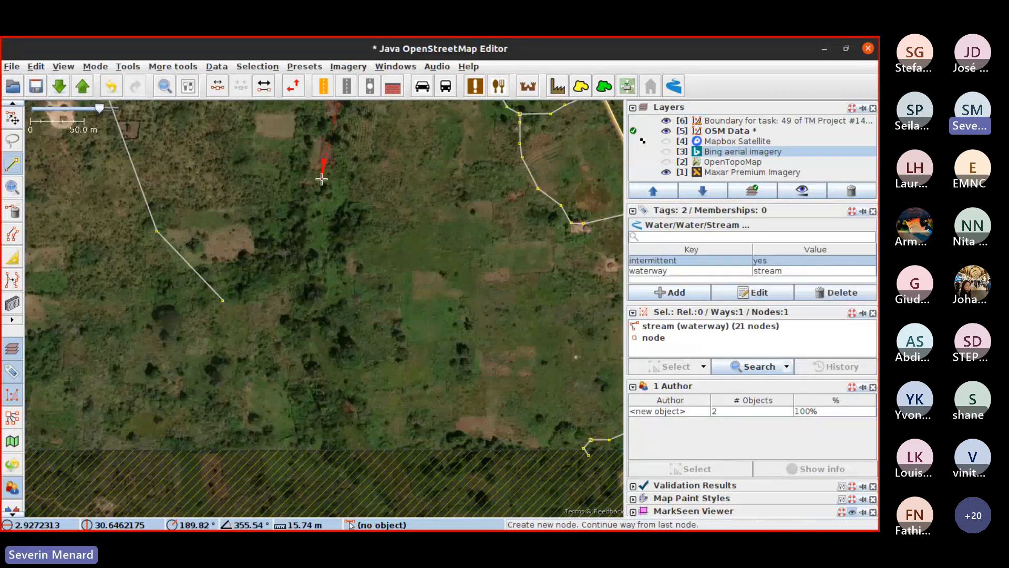
left_click(326, 198)
left_click(322, 250)
left_click(321, 293)
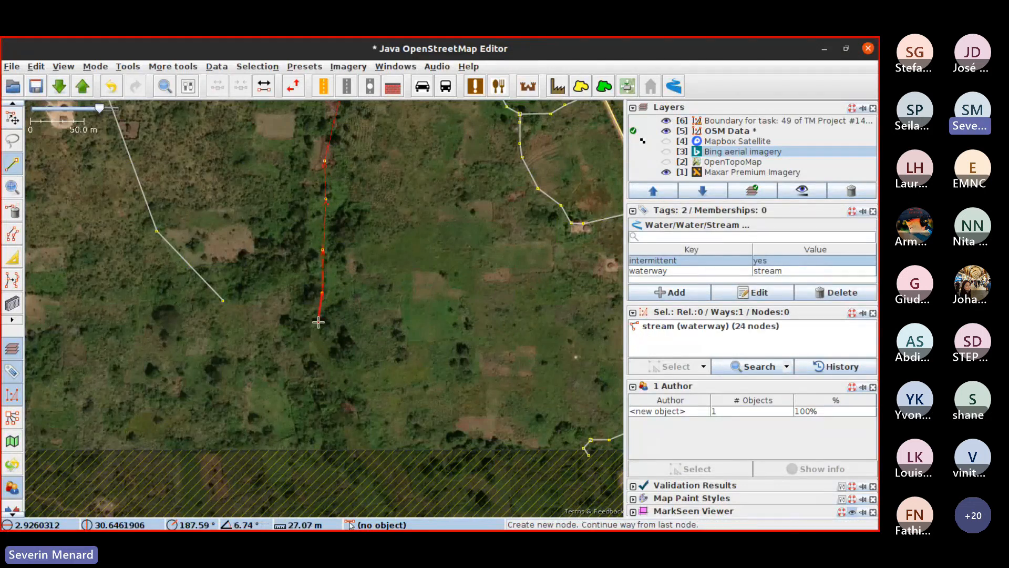
left_click_drag(337, 385, 288, 178)
Continue the stream south-southeast with three more nodes to the task's southern boundary and finish drawing
scroll(290, 181, "down", 1)
scroll(286, 165, "up", 2)
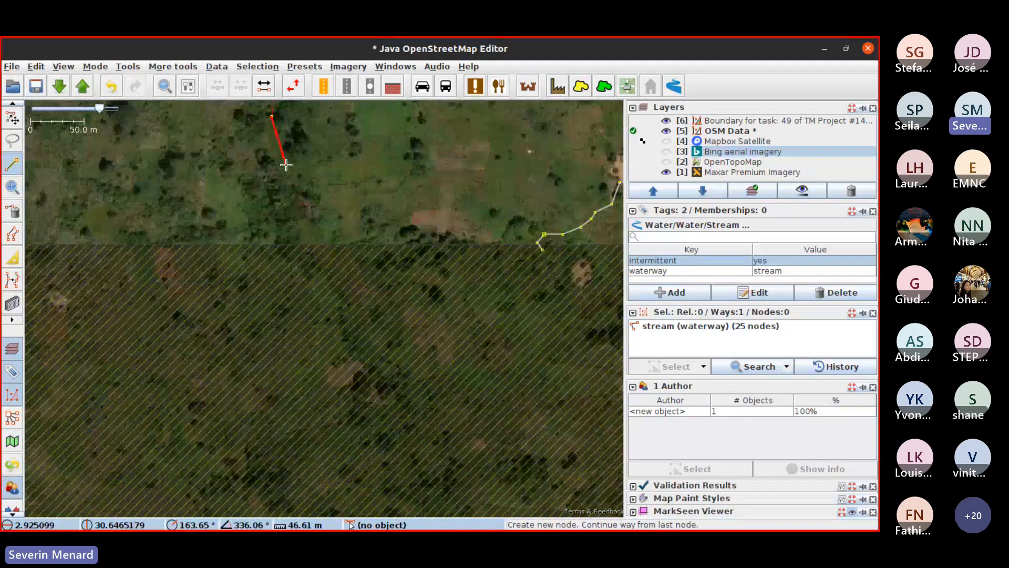
scroll(288, 165, "up", 1)
left_click_drag(304, 145, 304, 253)
scroll(304, 254, "down", 1)
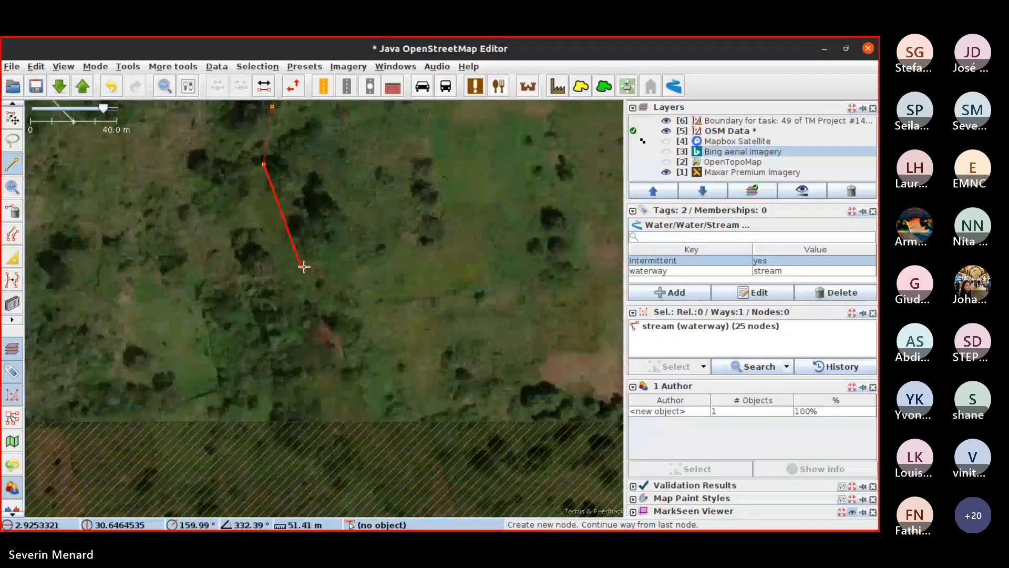
left_click(265, 246)
left_click_drag(326, 345, 295, 187)
left_click(281, 189)
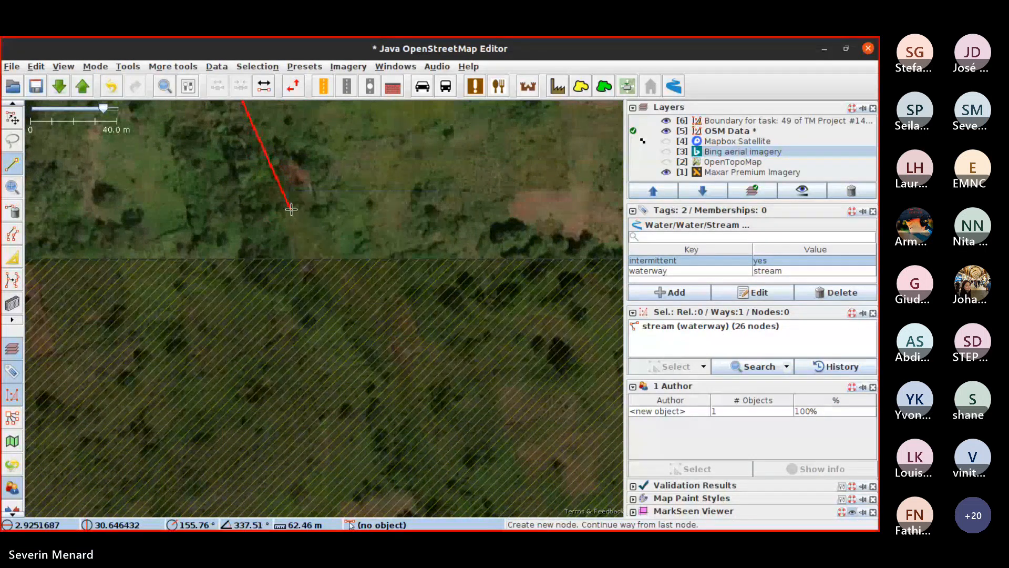
left_click(337, 266)
left_click(347, 271)
key("s")
scroll(349, 268, "down", 3)
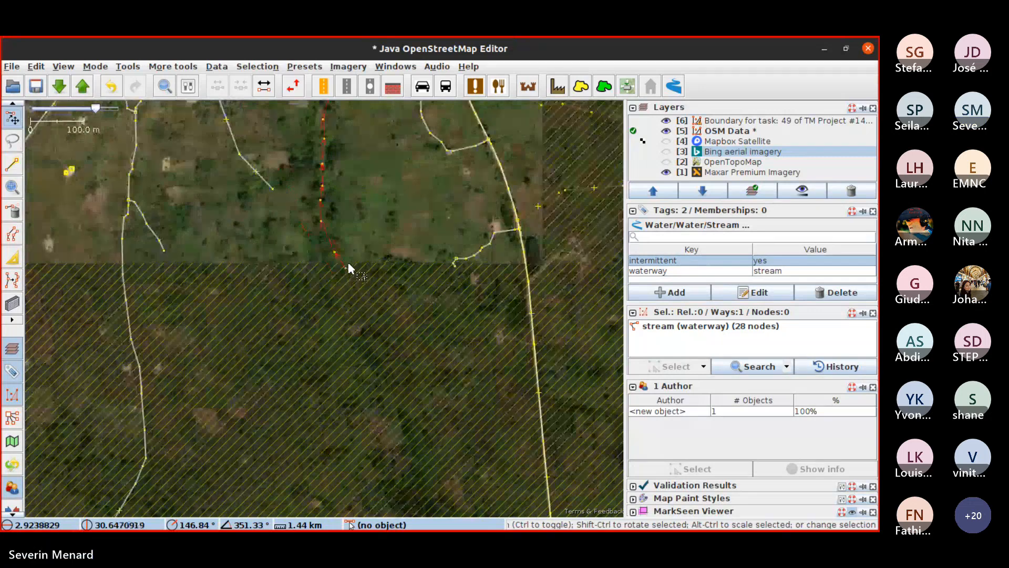
Check the stream's alignment on the Maxar imagery from the task boundary north along the wooded valley
key("a")
left_click_drag(345, 215, 367, 380)
scroll(362, 273, "up", 2)
left_click_drag(349, 132, 335, 269)
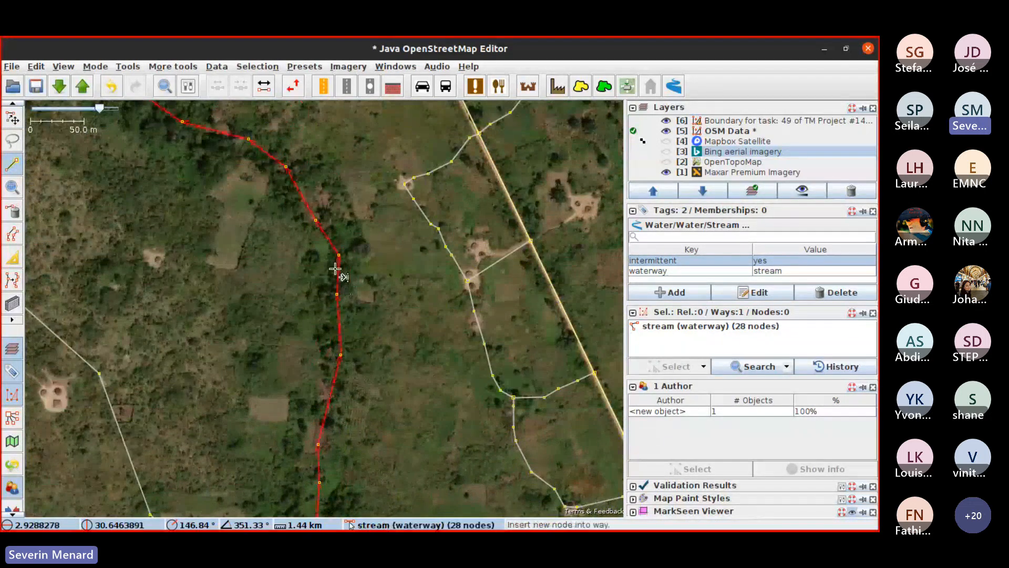
mouse_move(298, 223)
left_mouse_down()
mouse_move(398, 367)
mouse_move(394, 401)
mouse_move(456, 487)
mouse_move(471, 312)
mouse_move(385, 139)
left_mouse_up()
key("s")
scroll(453, 303, "up", 2)
scroll(453, 304, "down", 2)
left_click_drag(394, 394, 405, 456)
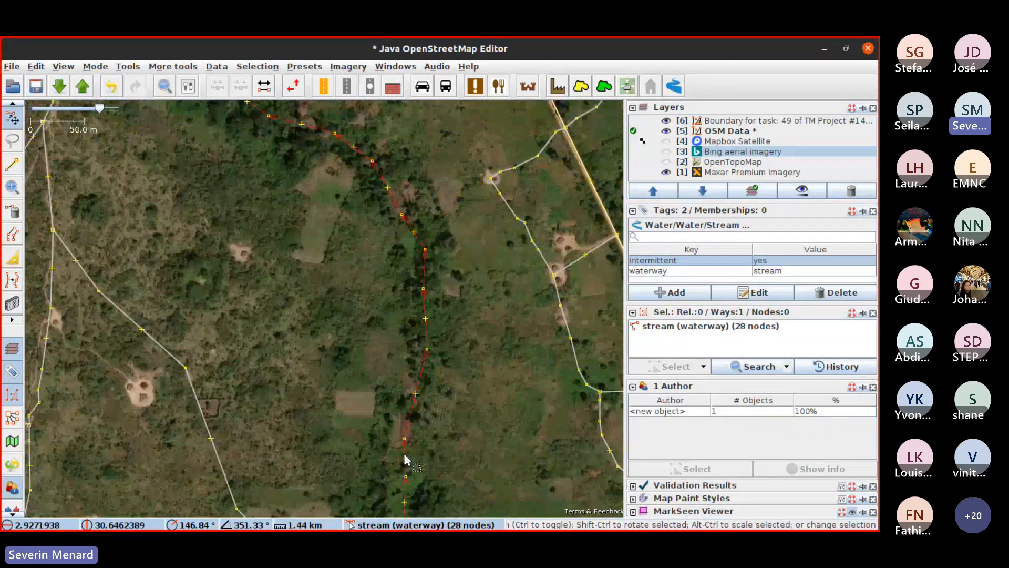
Compare the stream's course with the tree line between the valley bend and the track crossing on Maxar
left_click_drag(419, 226, 456, 402)
right_click(456, 402)
left_click(227, 248)
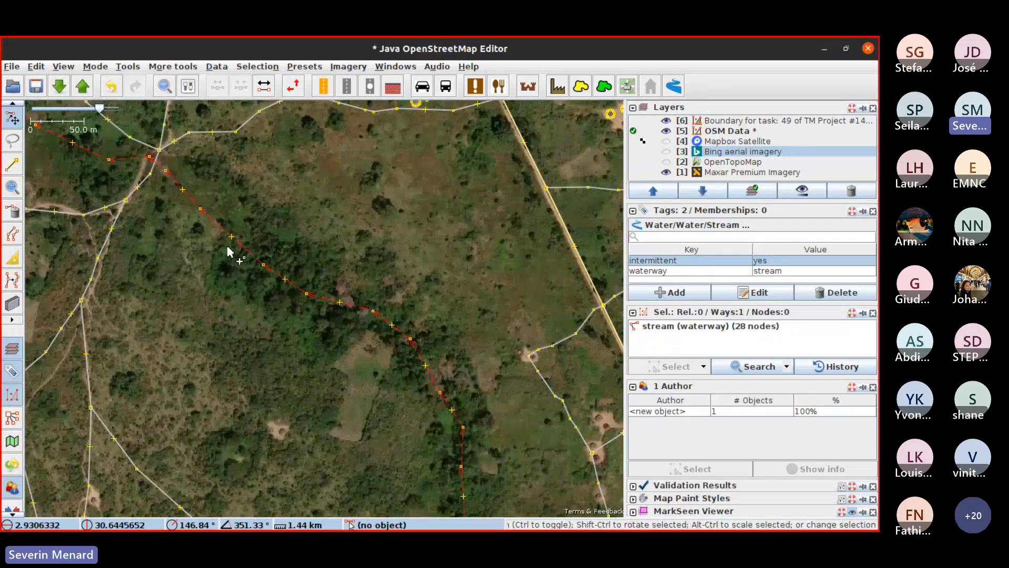
scroll(227, 251, "up", 2)
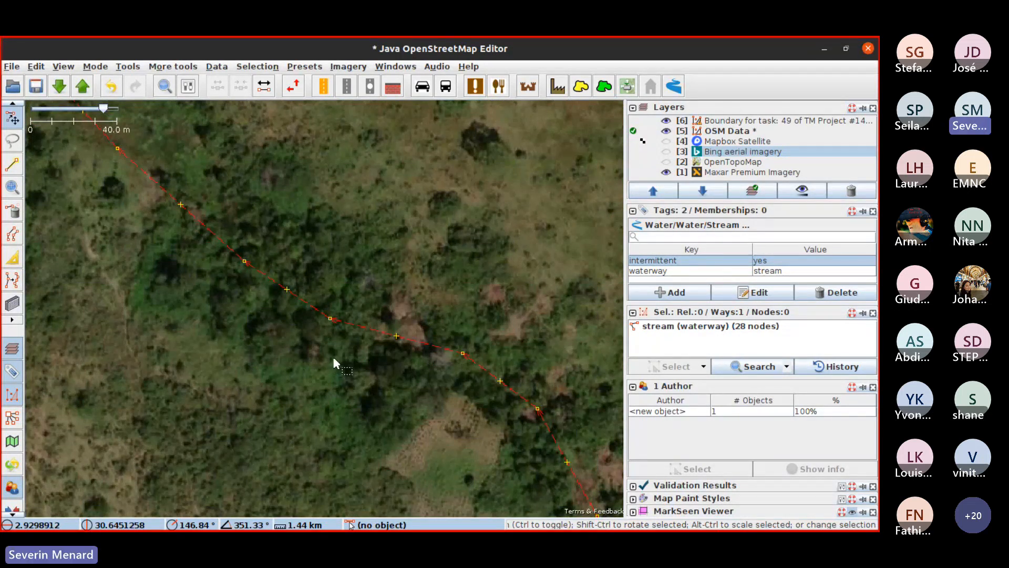
scroll(363, 361, "down", 2)
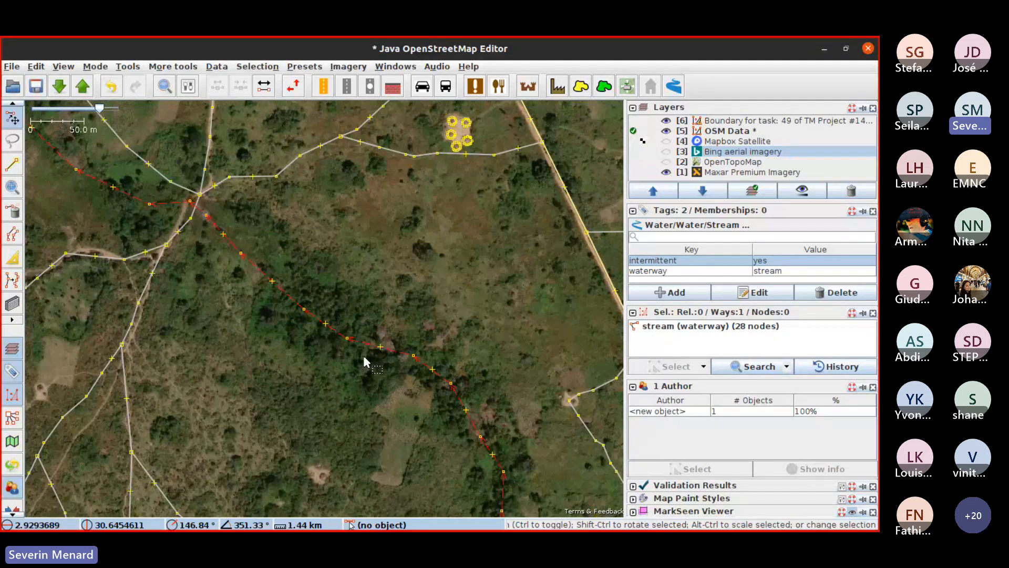
left_click_drag(367, 361, 355, 310)
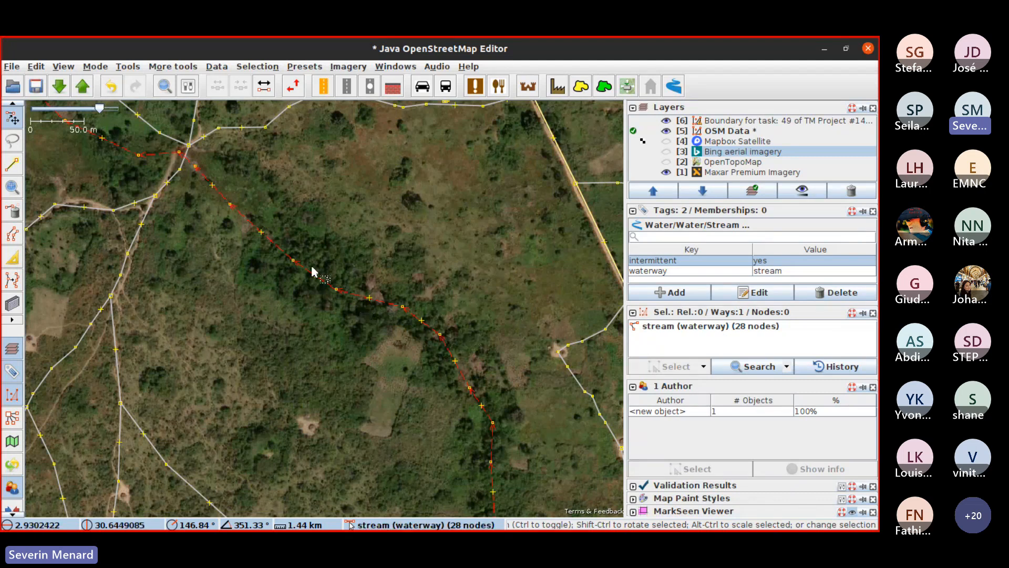
left_click_drag(336, 301, 446, 493)
left_click_drag(377, 426, 351, 412)
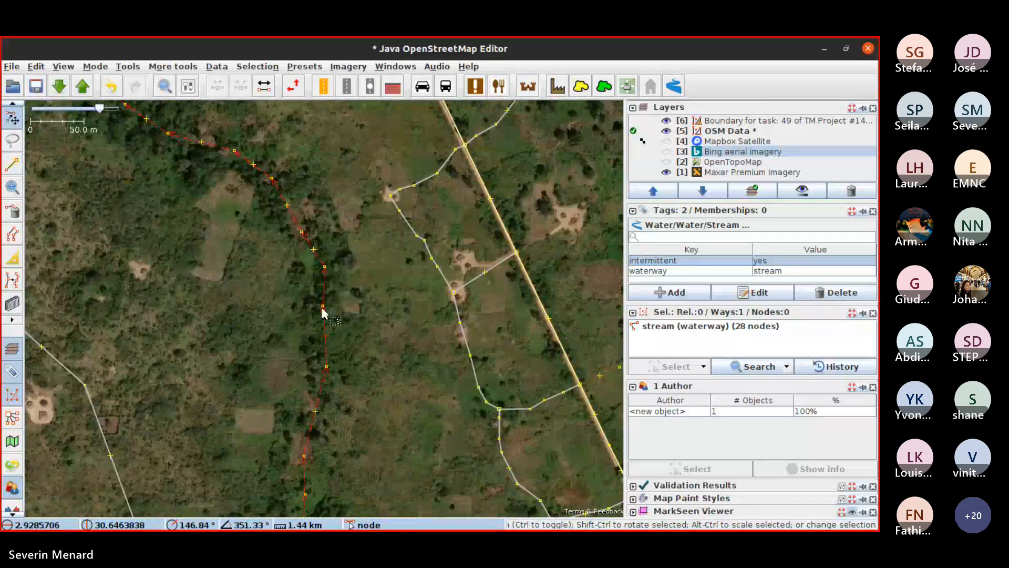
left_click_drag(269, 272, 425, 369)
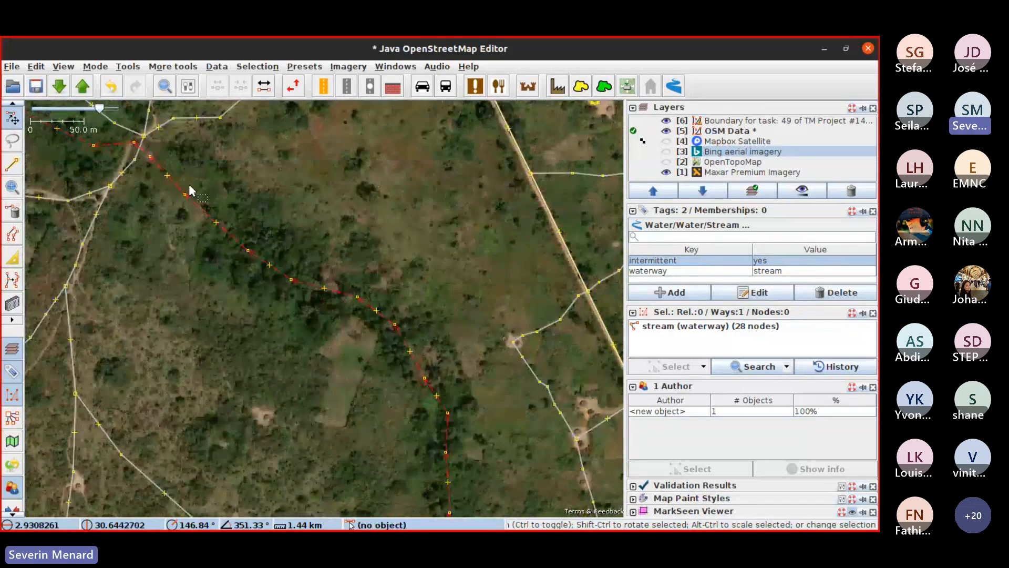
left_click_drag(190, 190, 503, 443)
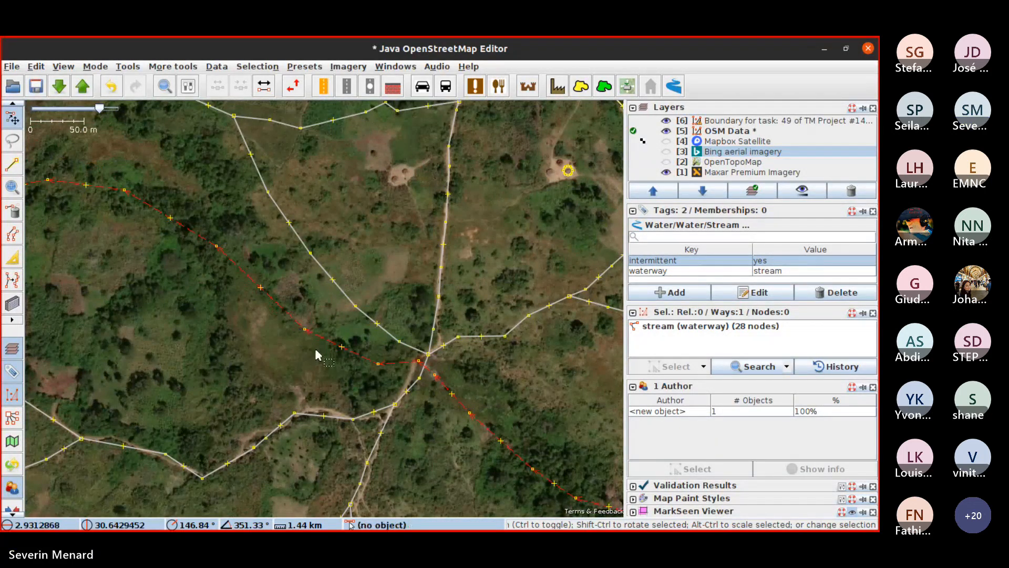
left_click_drag(430, 386, 365, 328)
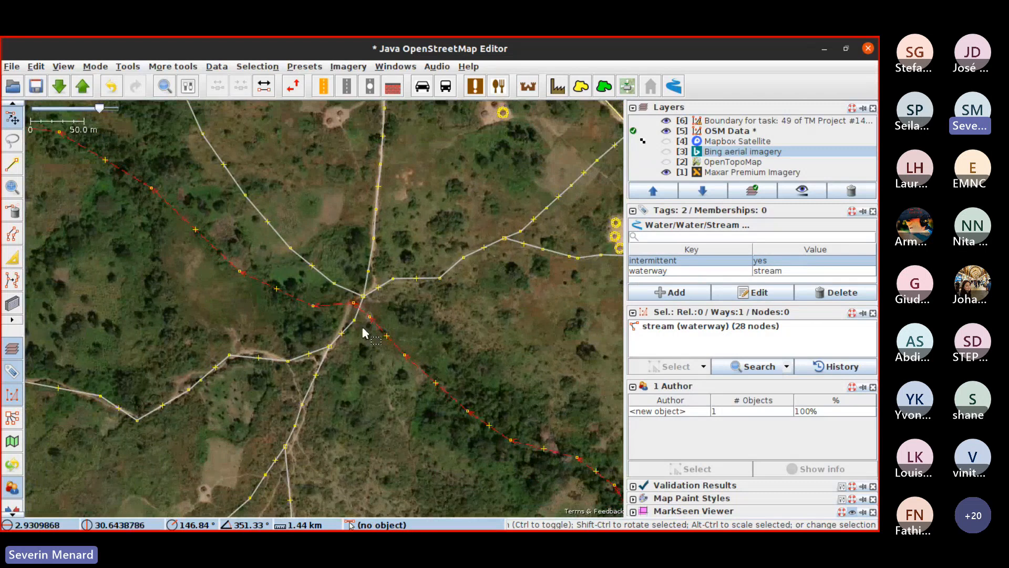